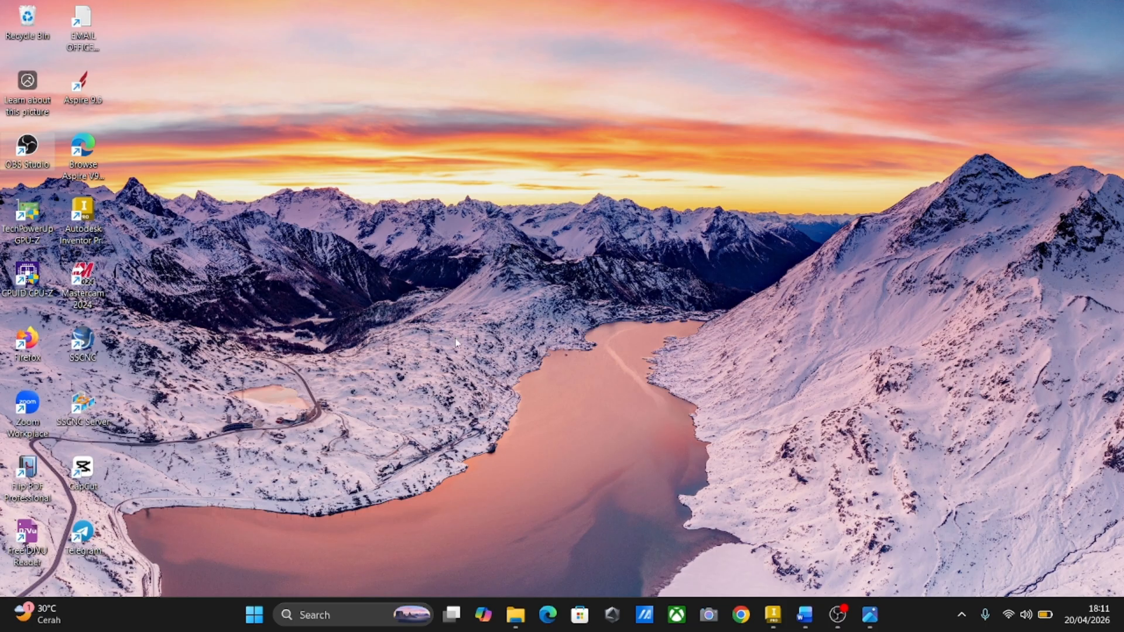
Step: View the Vise.png reference image, then open the Machine Vice folder in Documents to examine its part files
{"action": "left_click", "coordinate": [869, 615]}
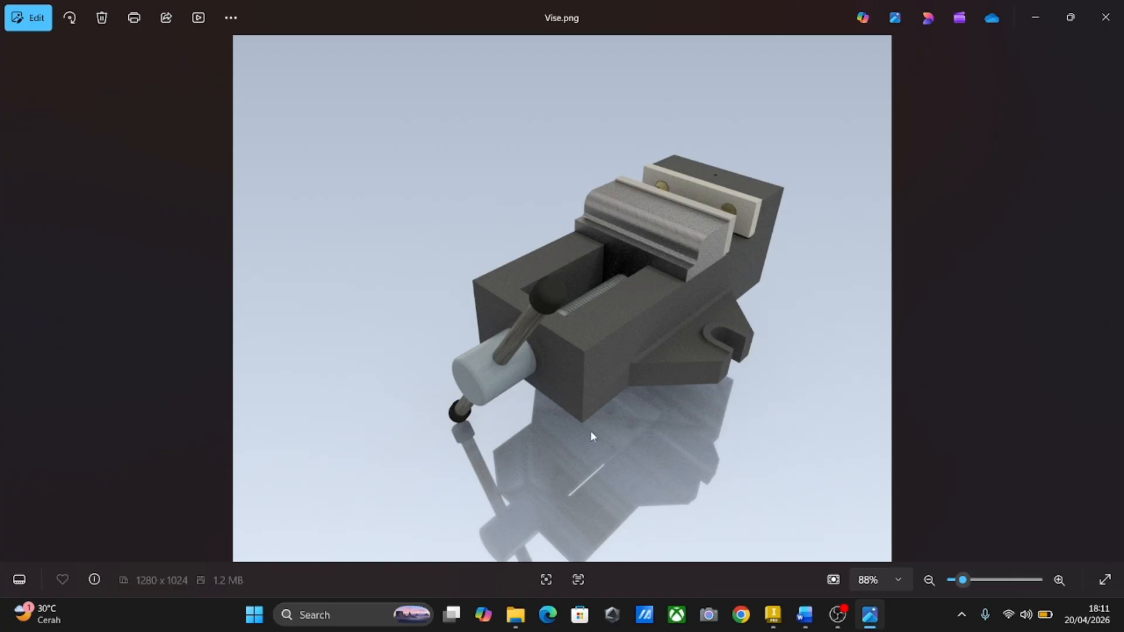
{"action": "left_click", "coordinate": [772, 615]}
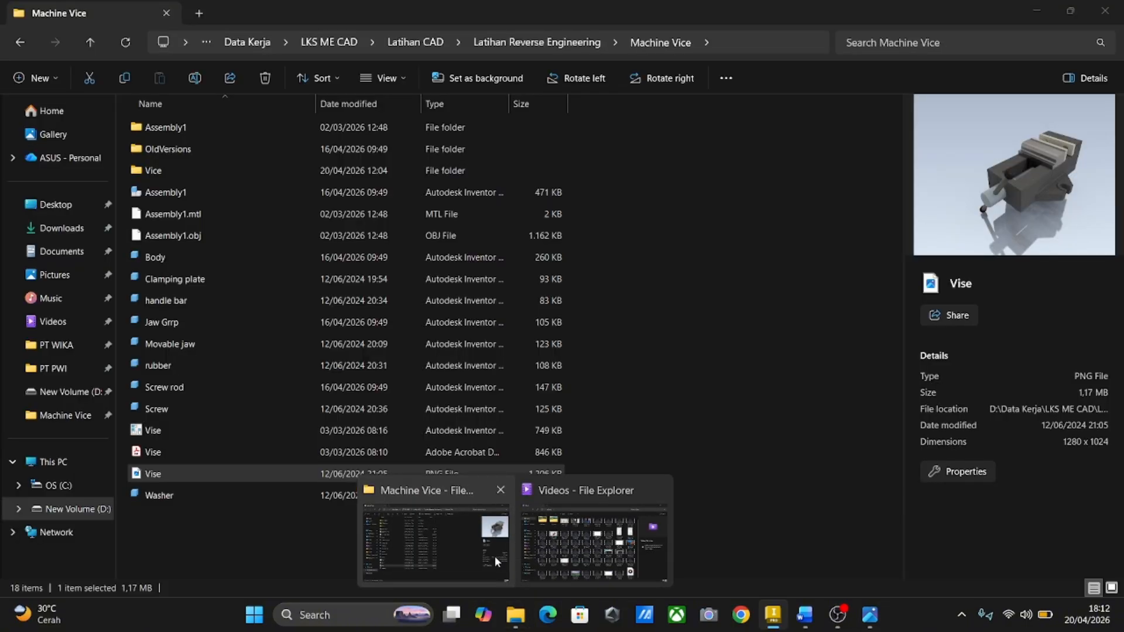
{"action": "left_click", "coordinate": [494, 555]}
{"action": "left_click", "coordinate": [64, 256]}
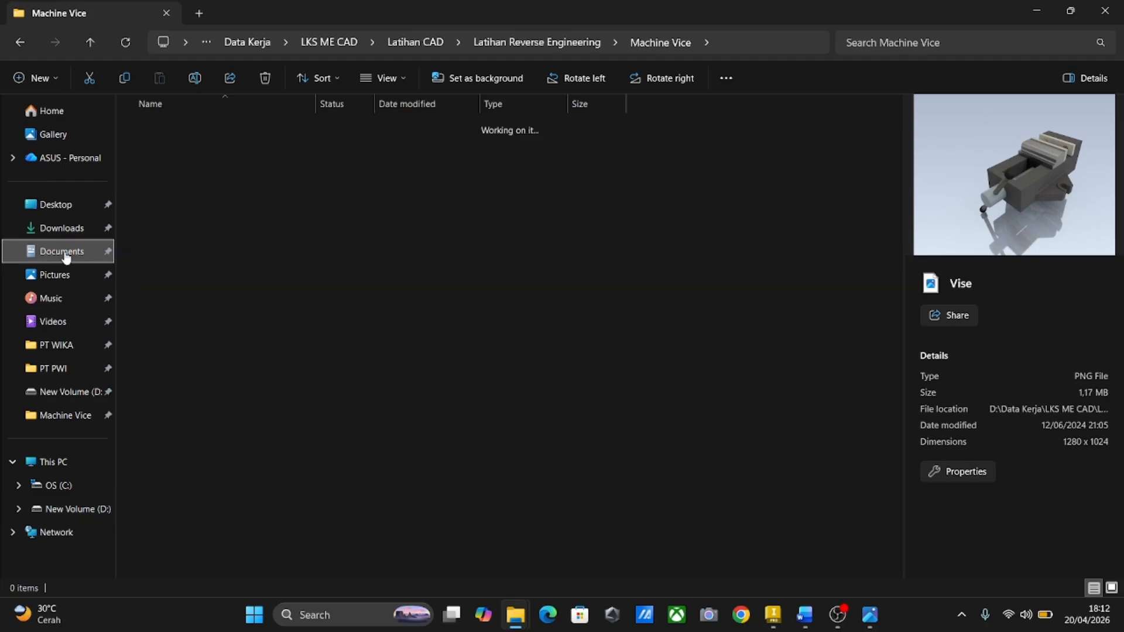
{"action": "scroll", "coordinate": [223, 275], "scroll_direction": "down", "scroll_amount": 1}
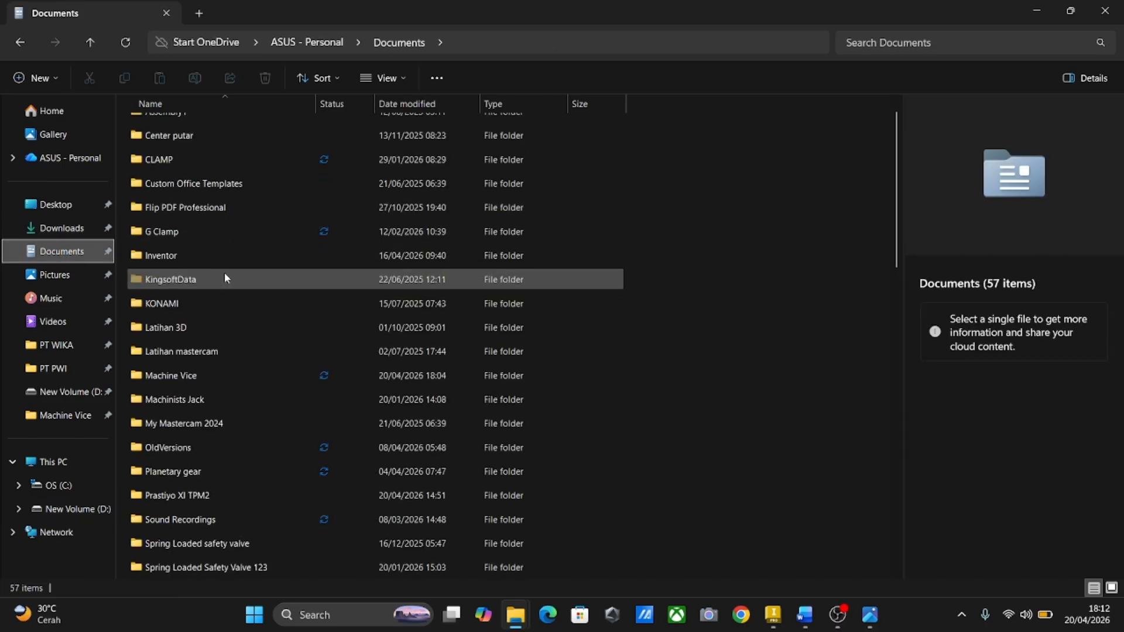
{"action": "mouse_move", "coordinate": [179, 379]}
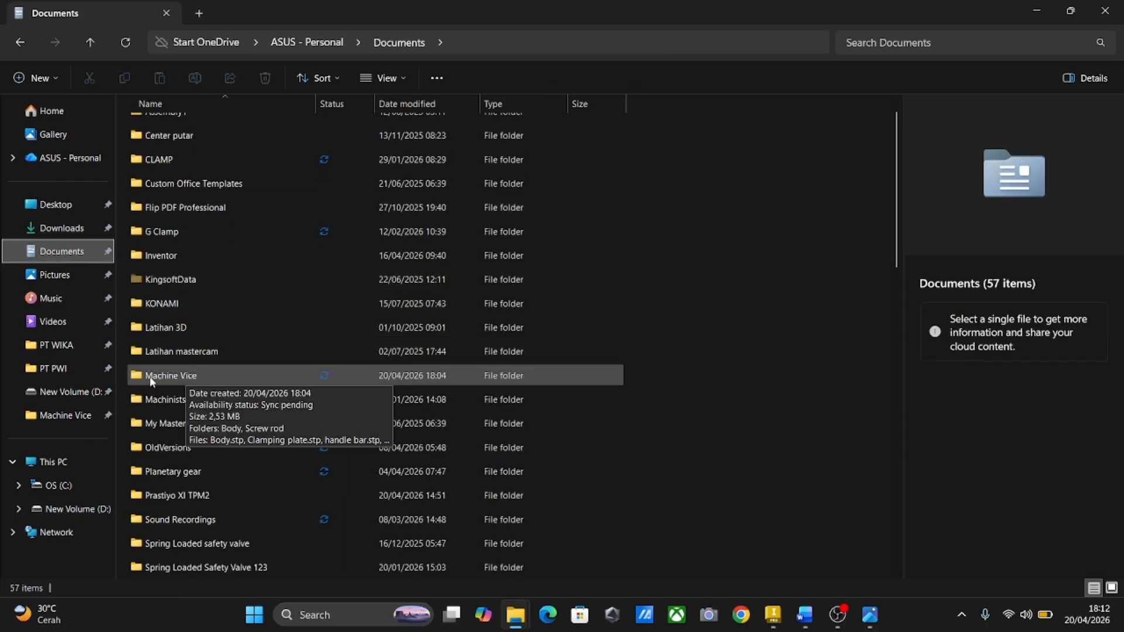
{"action": "double_click", "coordinate": [170, 377]}
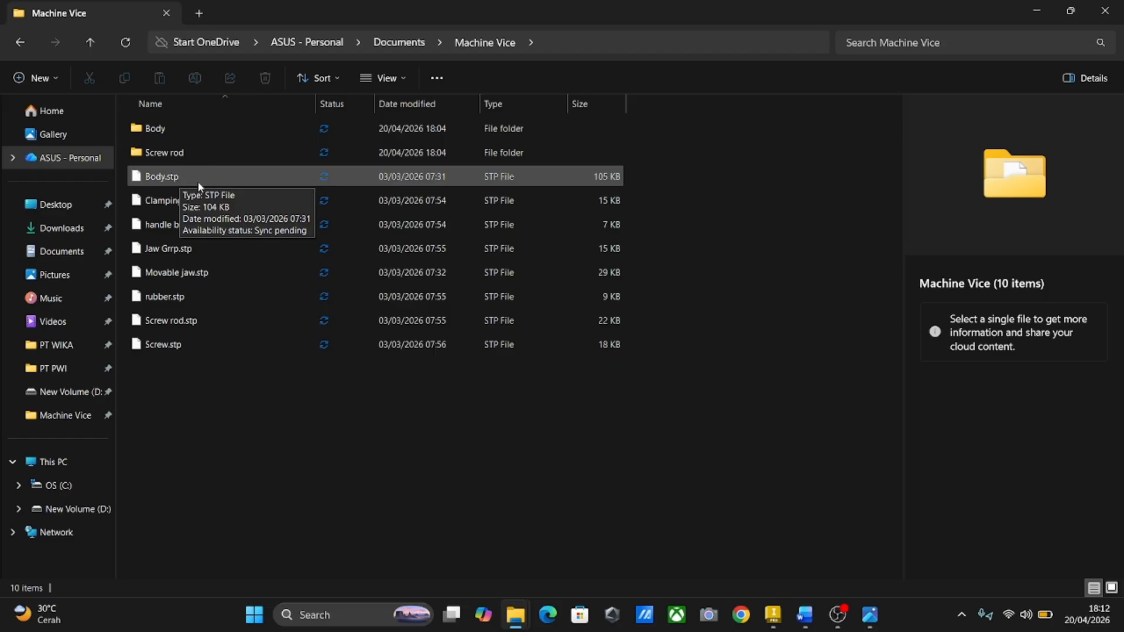
Step: Return to the Documents folder and copy the Machine Vice folder
{"action": "left_click", "coordinate": [19, 42]}
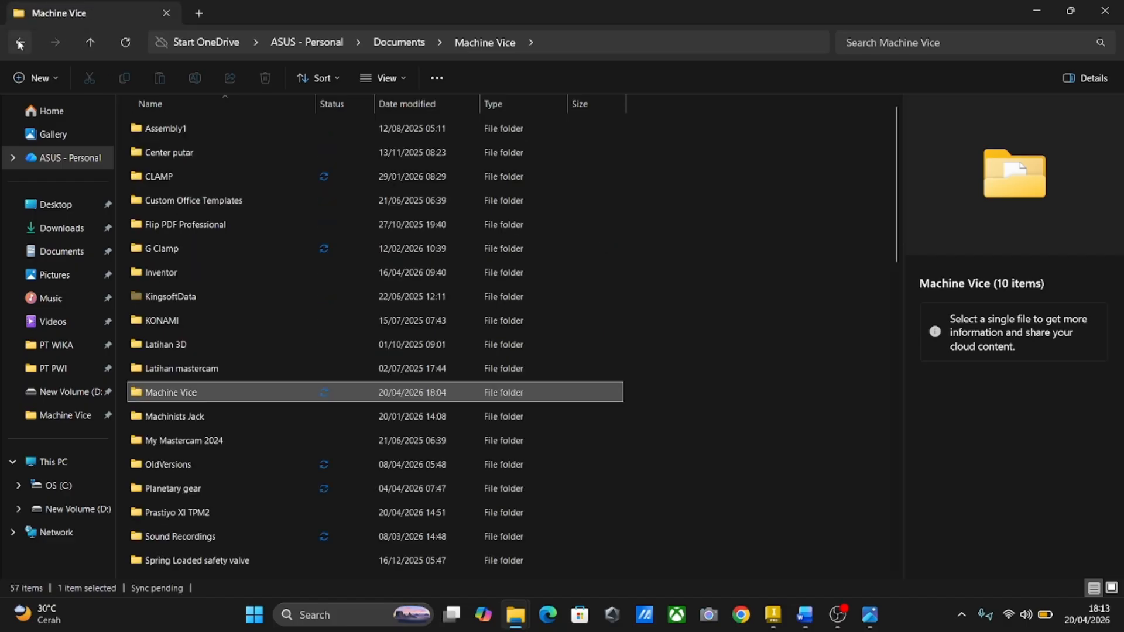
{"action": "right_click", "coordinate": [212, 396]}
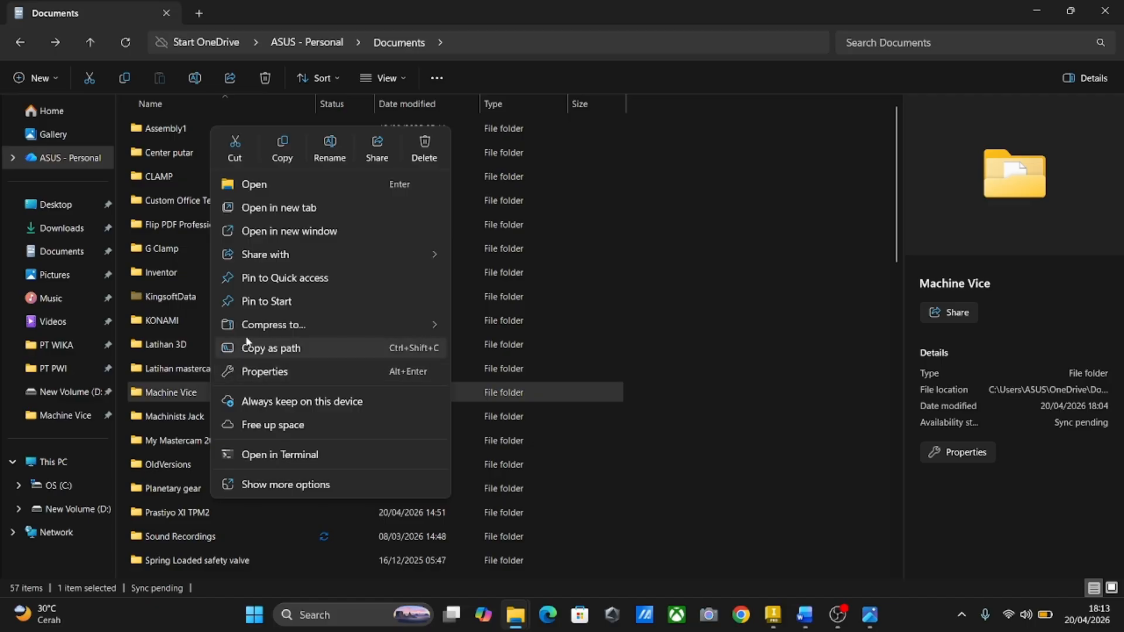
{"action": "left_click", "coordinate": [282, 155]}
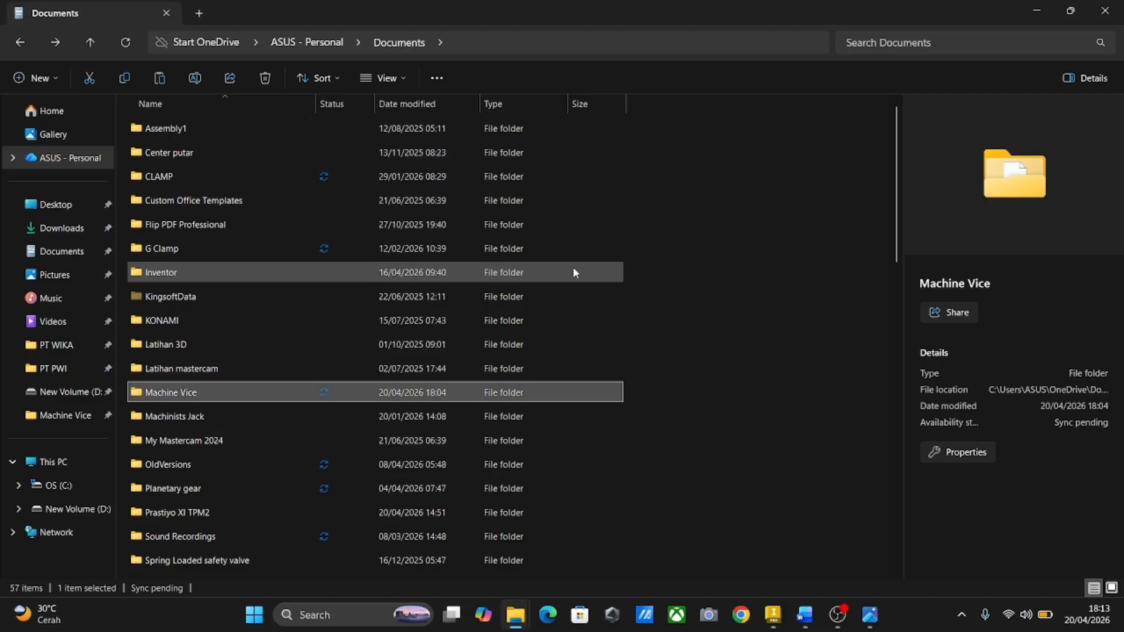
Step: Create a new folder in Documents and name it with the participant's first name
{"action": "left_click", "coordinate": [770, 202]}
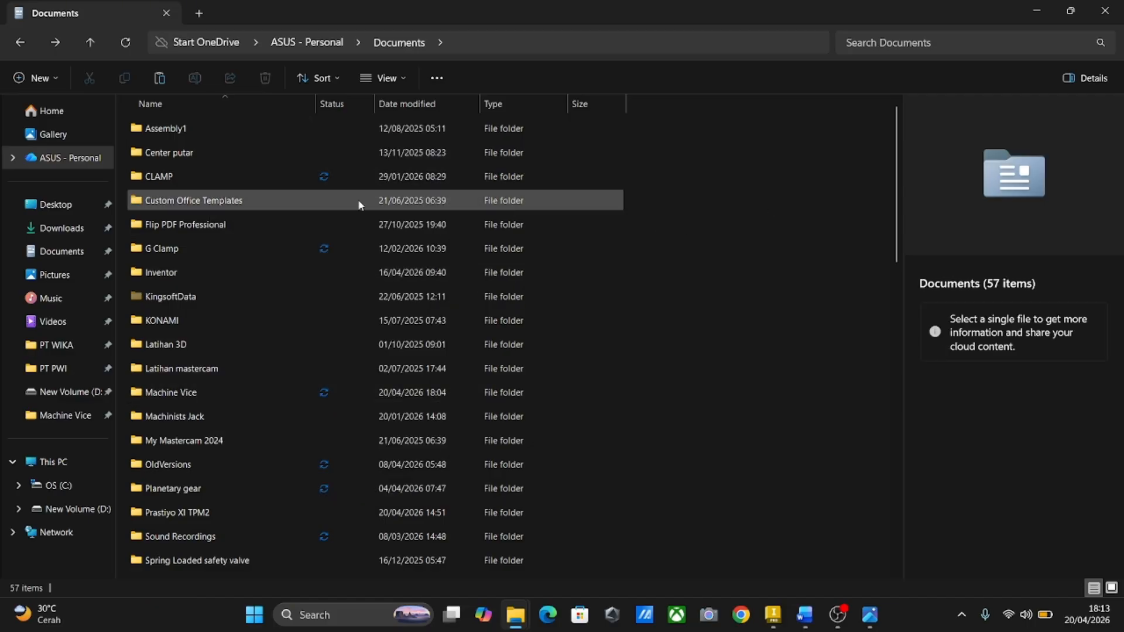
{"action": "right_click", "coordinate": [733, 240]}
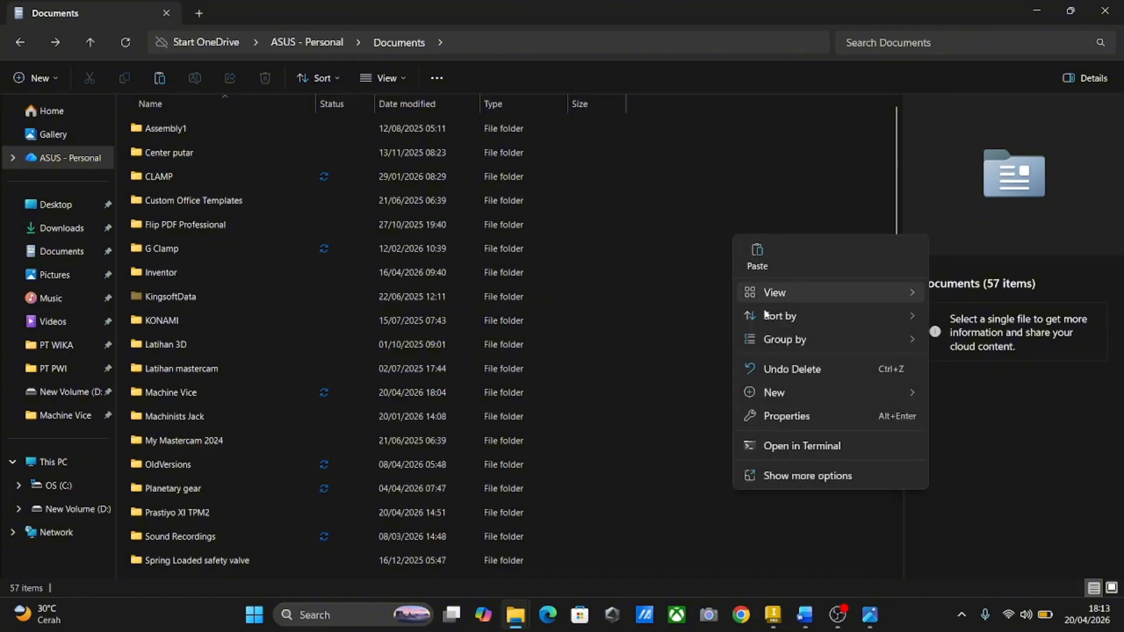
{"action": "mouse_move", "coordinate": [787, 391]}
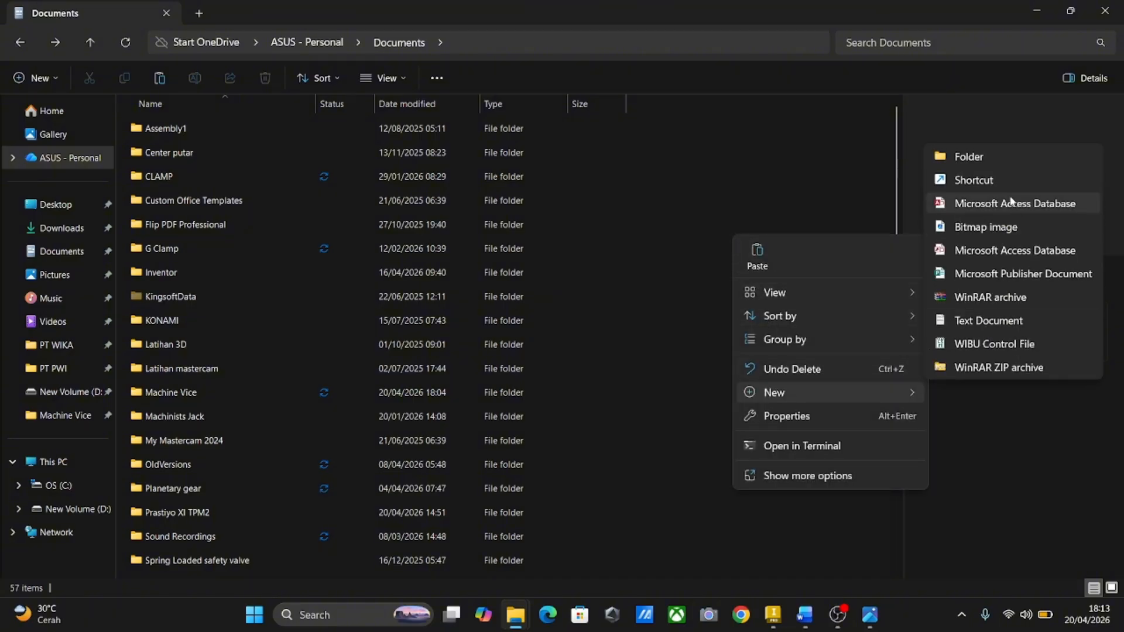
{"action": "left_click", "coordinate": [984, 160]}
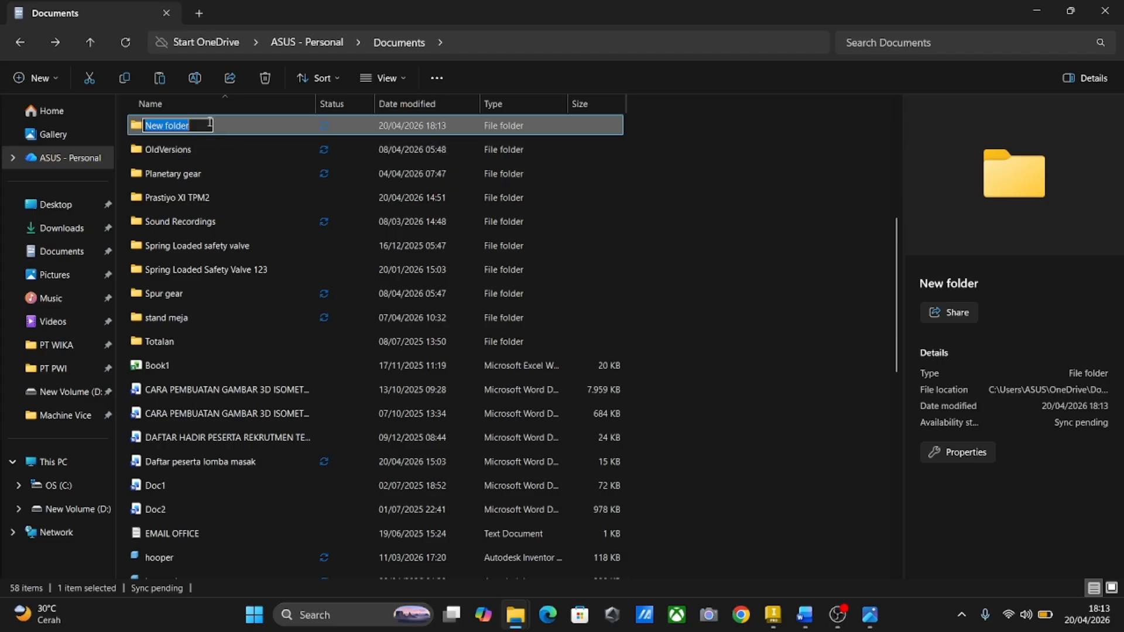
{"action": "type", "text": "Anthony"}
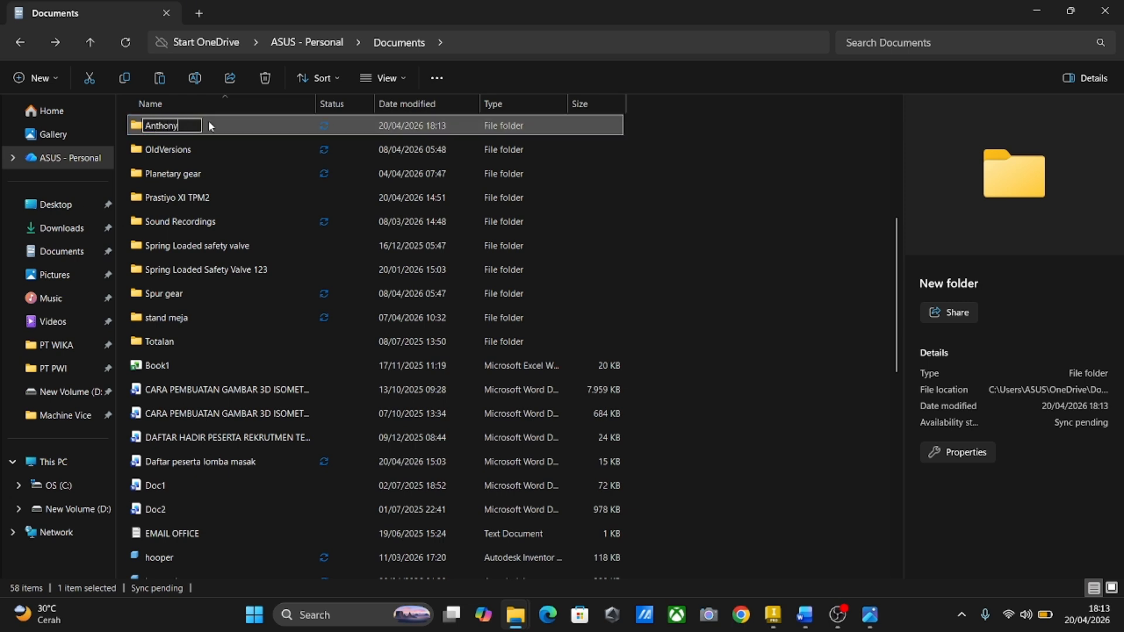
{"action": "key", "text": "Return"}
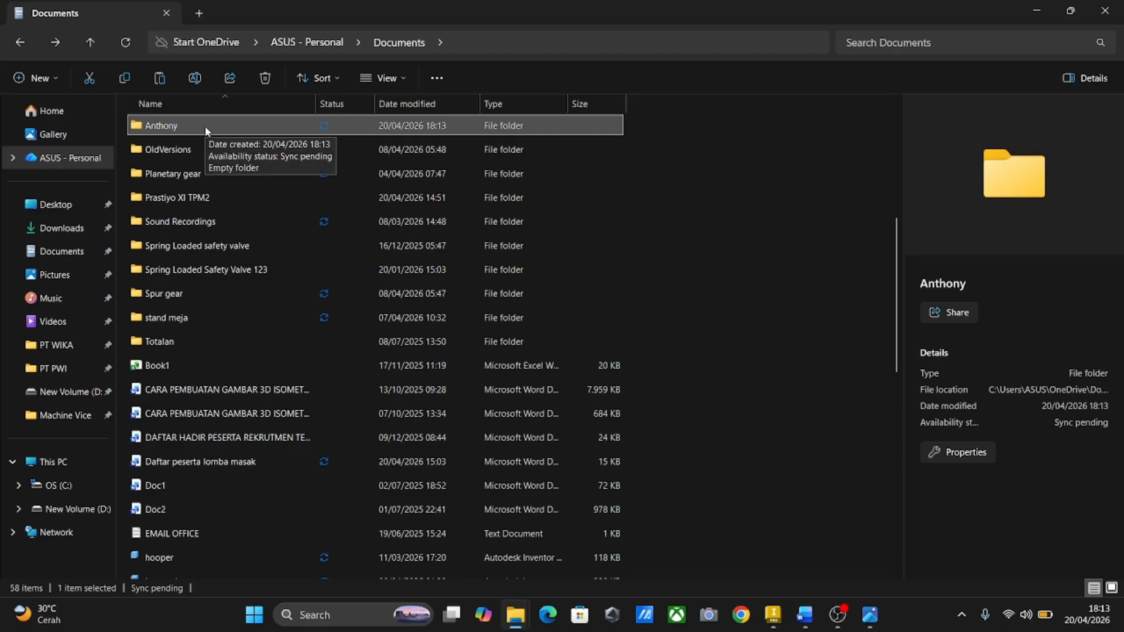
Step: Paste the copied Machine Vice folder into the newly created personal folder
{"action": "double_click", "coordinate": [204, 125]}
{"action": "right_click", "coordinate": [285, 187]}
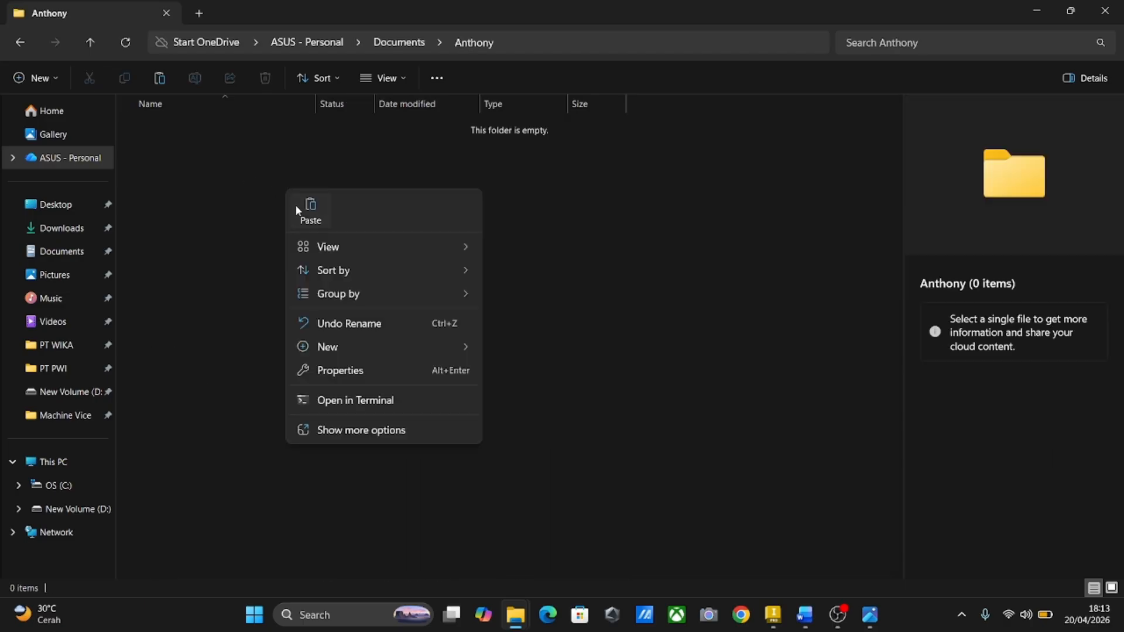
{"action": "left_click", "coordinate": [299, 210]}
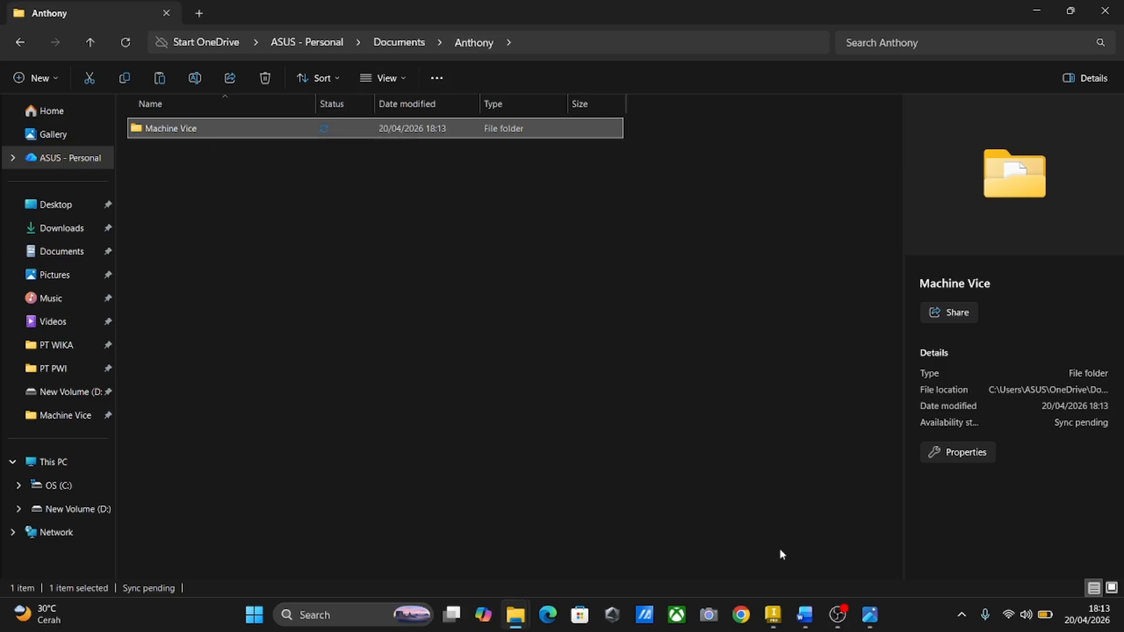
Step: Switch to Autodesk Inventor and create a new assembly from the metric Standard (mm).iam template
{"action": "left_click", "coordinate": [772, 615]}
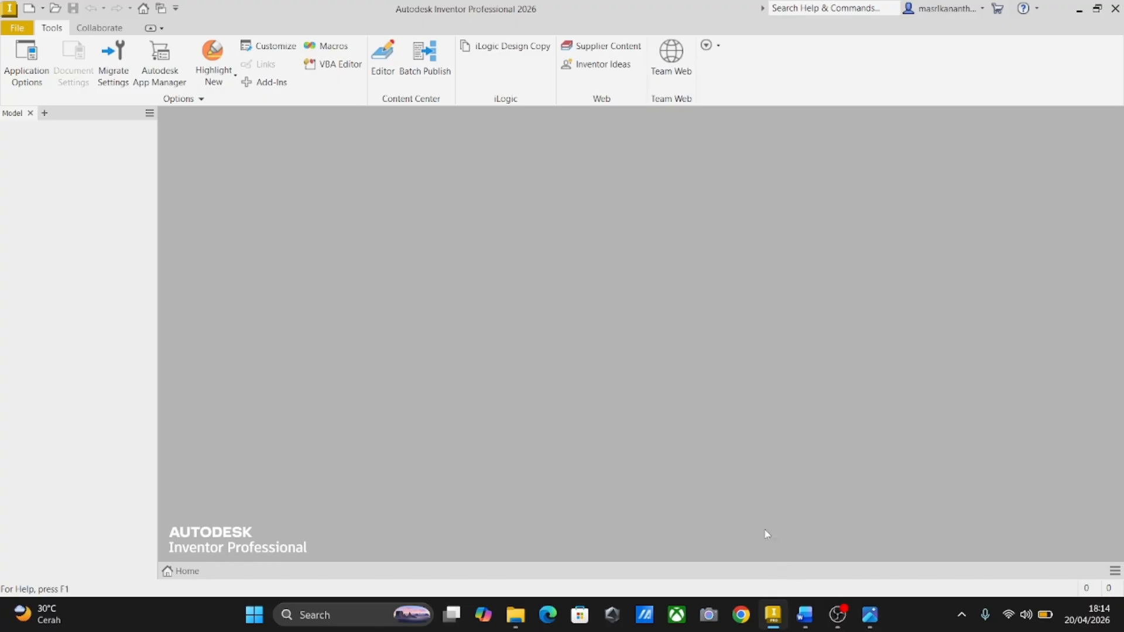
{"action": "key", "text": "super+plus"}
{"action": "left_click", "coordinate": [725, 574]}
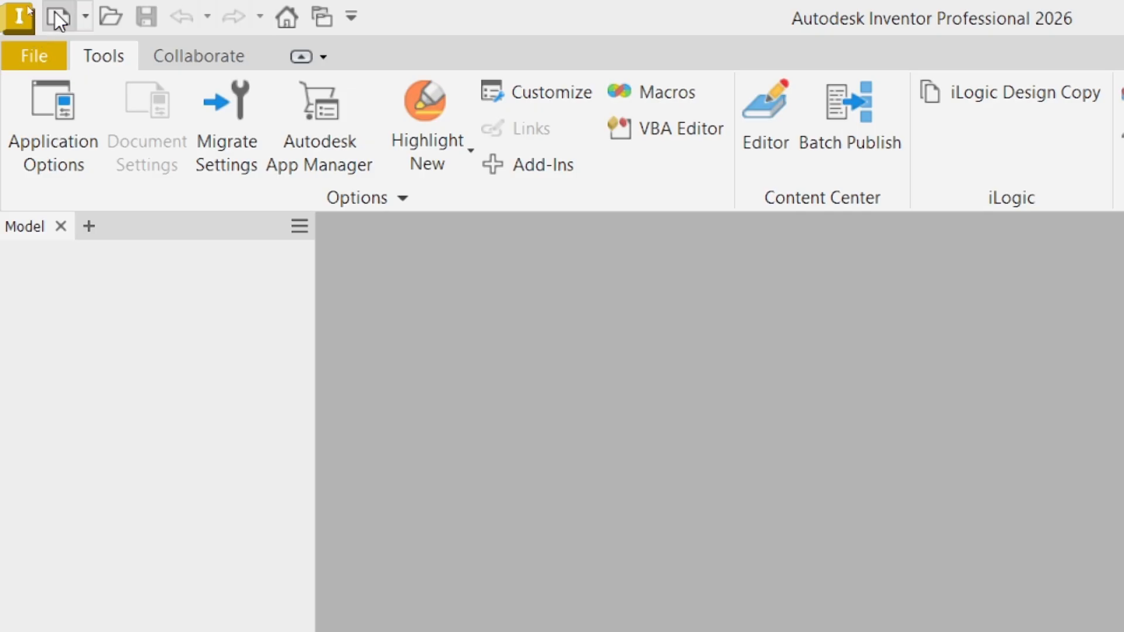
{"action": "left_click", "coordinate": [55, 12]}
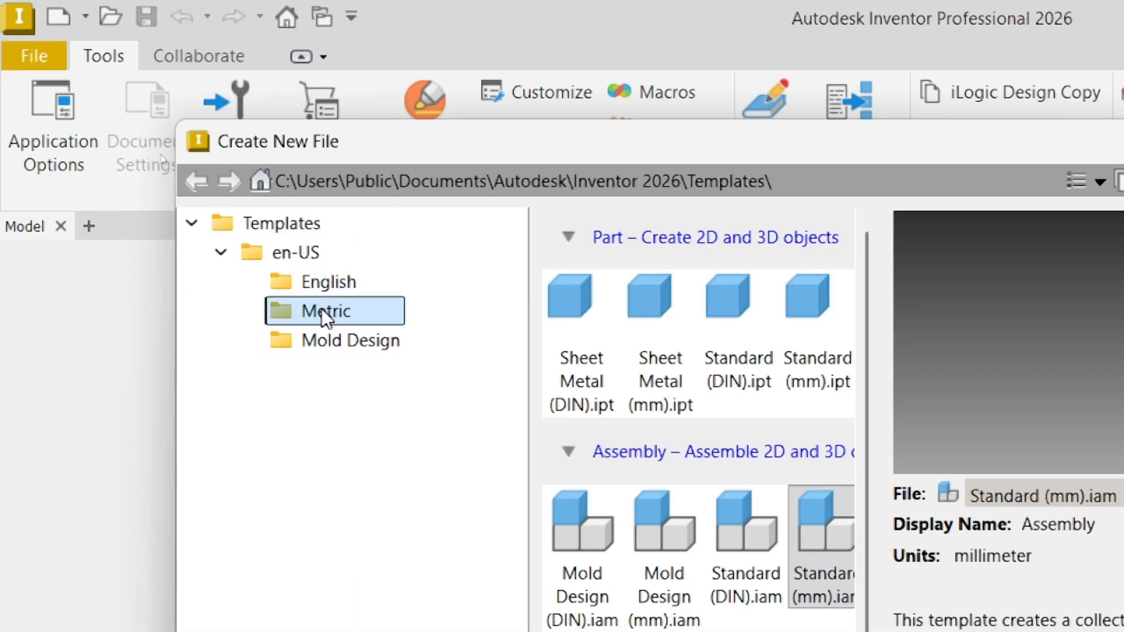
{"action": "left_click", "coordinate": [220, 253]}
{"action": "left_click", "coordinate": [220, 252]}
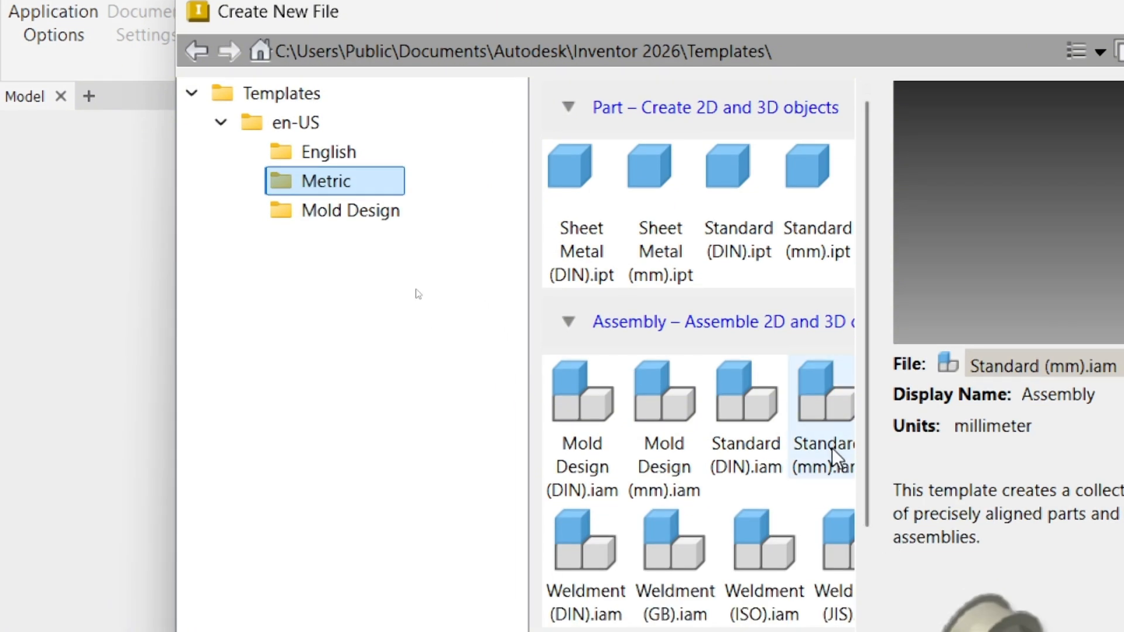
{"action": "left_click", "coordinate": [816, 434]}
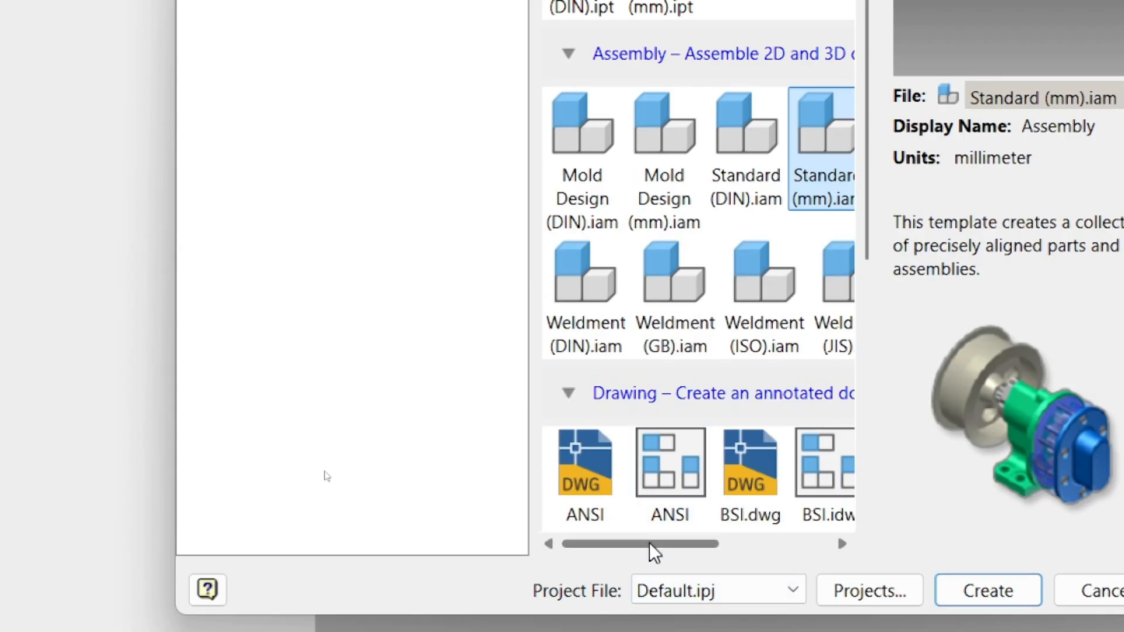
{"action": "left_click_drag", "start_coordinate": [650, 544], "coordinate": [701, 544]}
{"action": "left_click", "coordinate": [865, 589]}
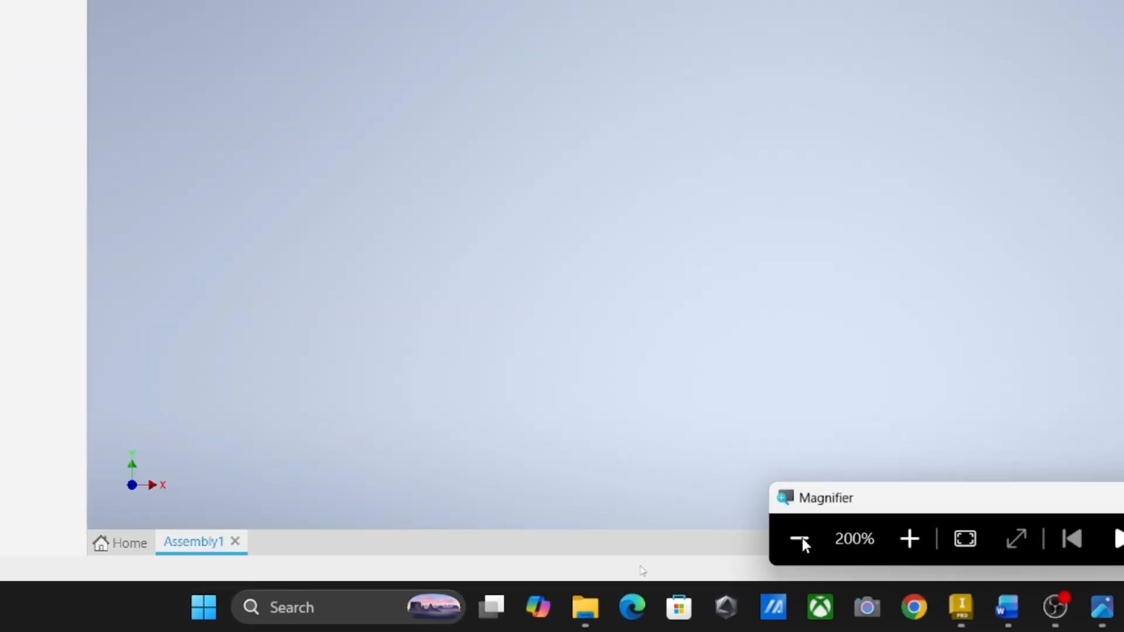
{"action": "left_click", "coordinate": [799, 539]}
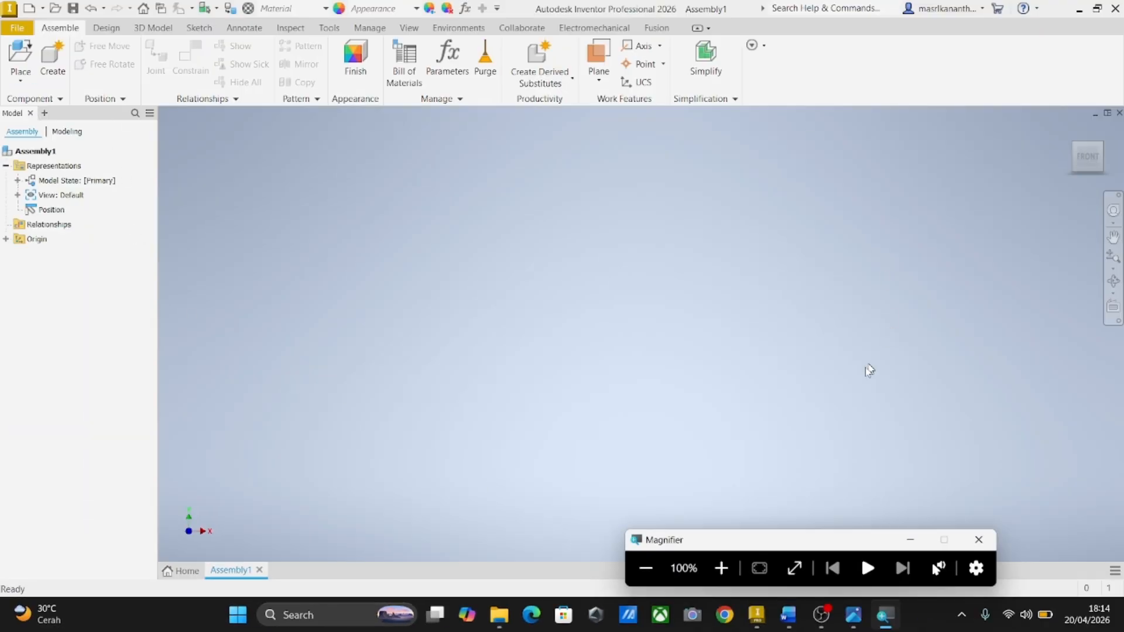
Step: Start placing a component and browse to the Machine Vice folder inside the personal folder in Documents
{"action": "left_click", "coordinate": [721, 567]}
{"action": "left_click", "coordinate": [721, 569]}
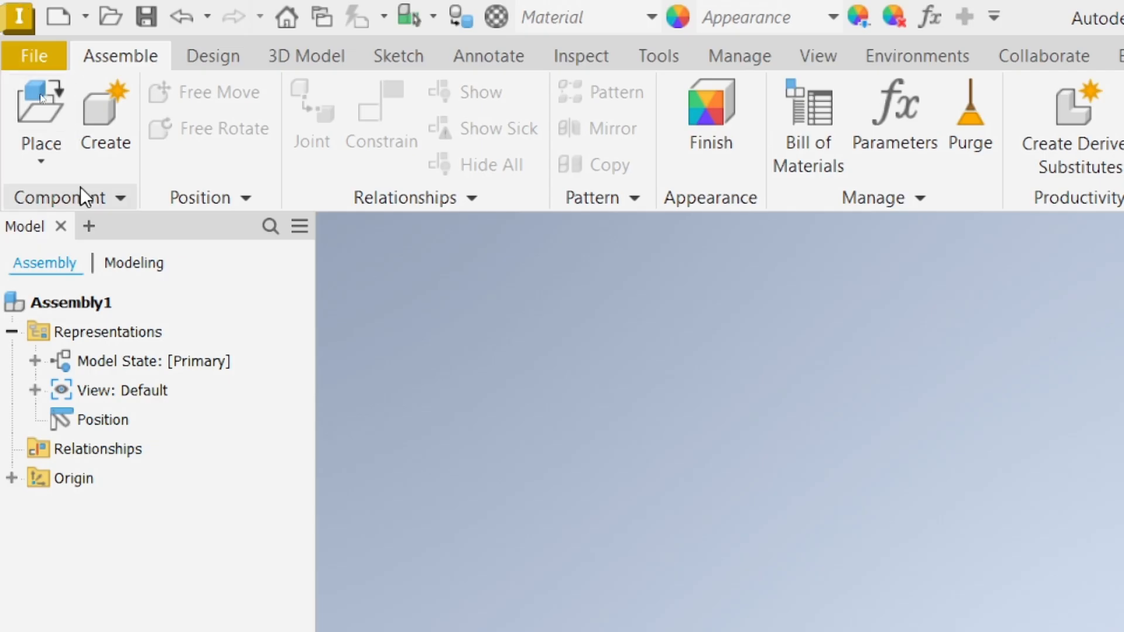
{"action": "left_click", "coordinate": [48, 153]}
{"action": "left_click", "coordinate": [79, 221]}
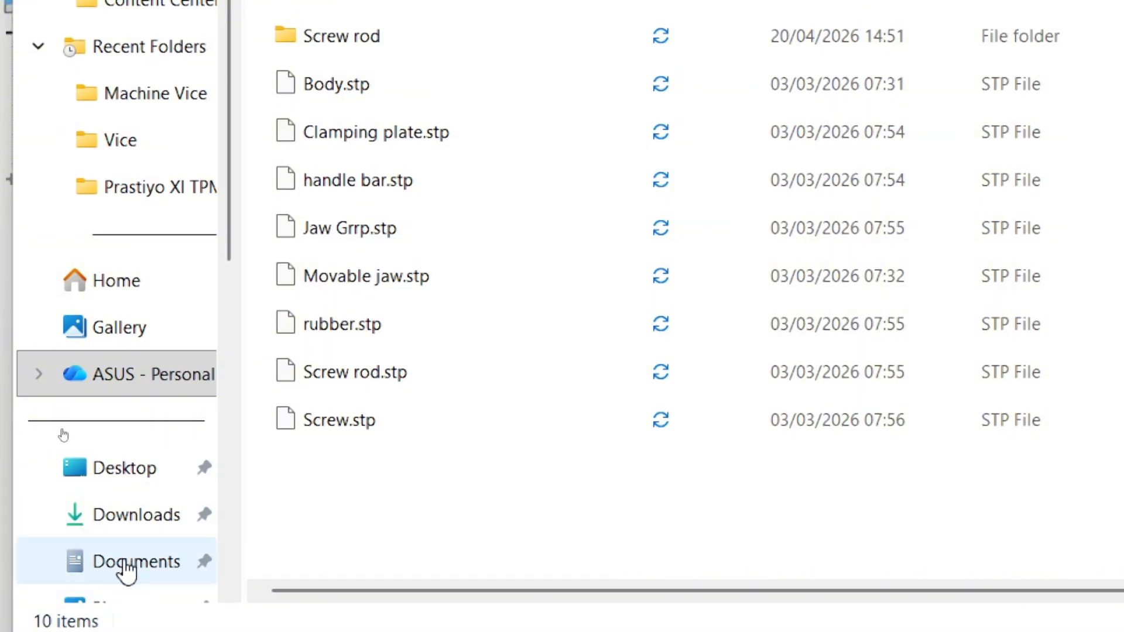
{"action": "left_click", "coordinate": [125, 563]}
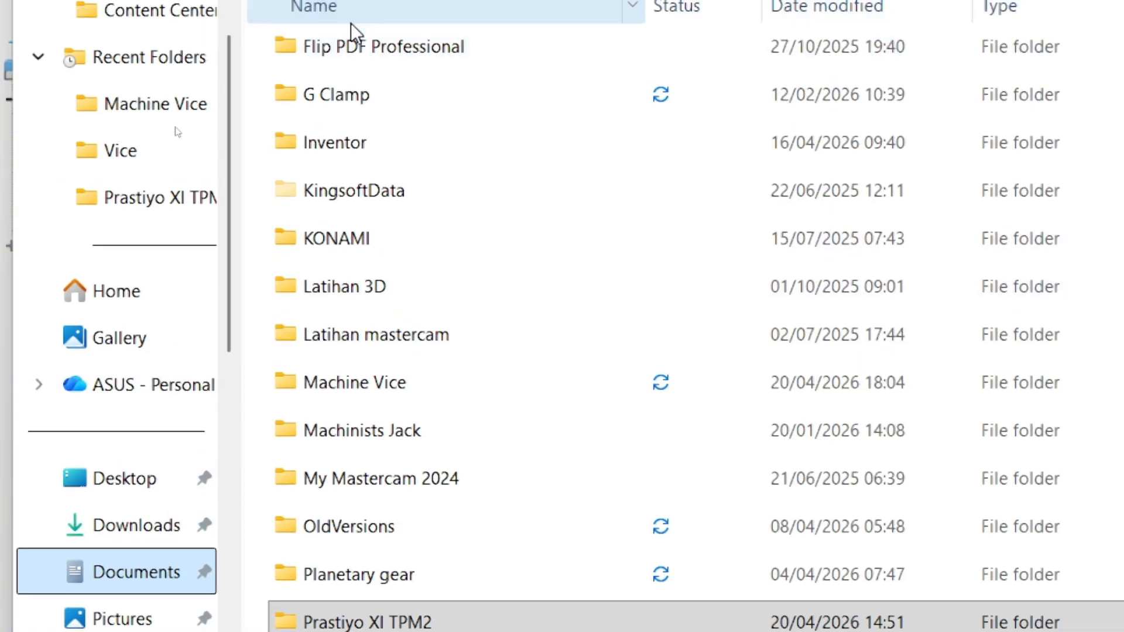
{"action": "scroll", "coordinate": [389, 416], "scroll_direction": "down", "scroll_amount": 5}
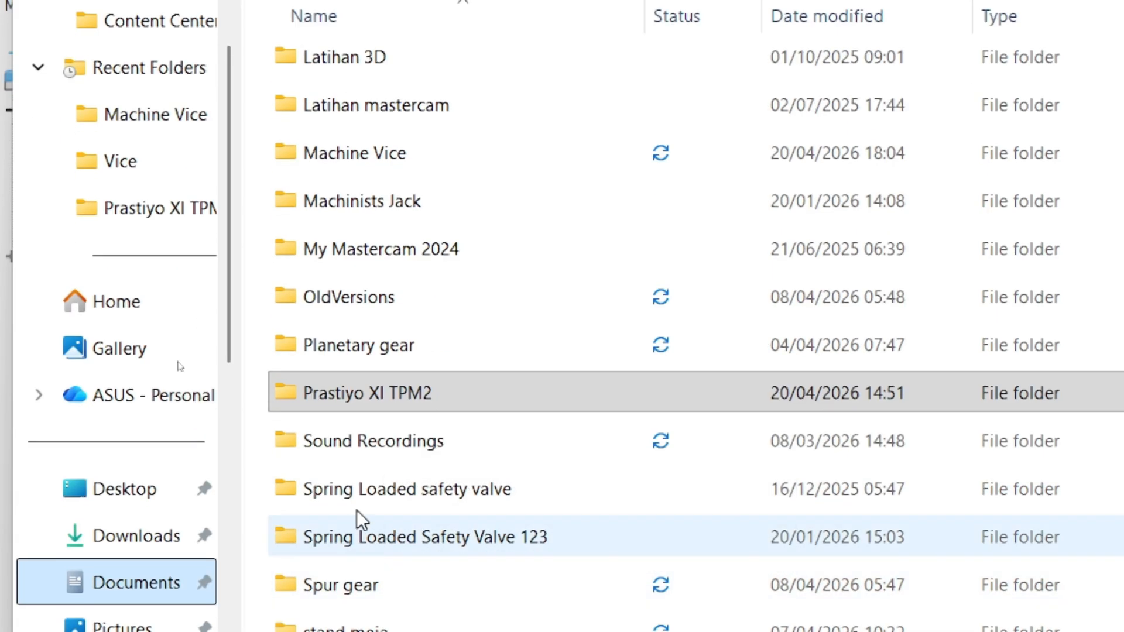
{"action": "scroll", "coordinate": [351, 468], "scroll_direction": "up", "scroll_amount": 4}
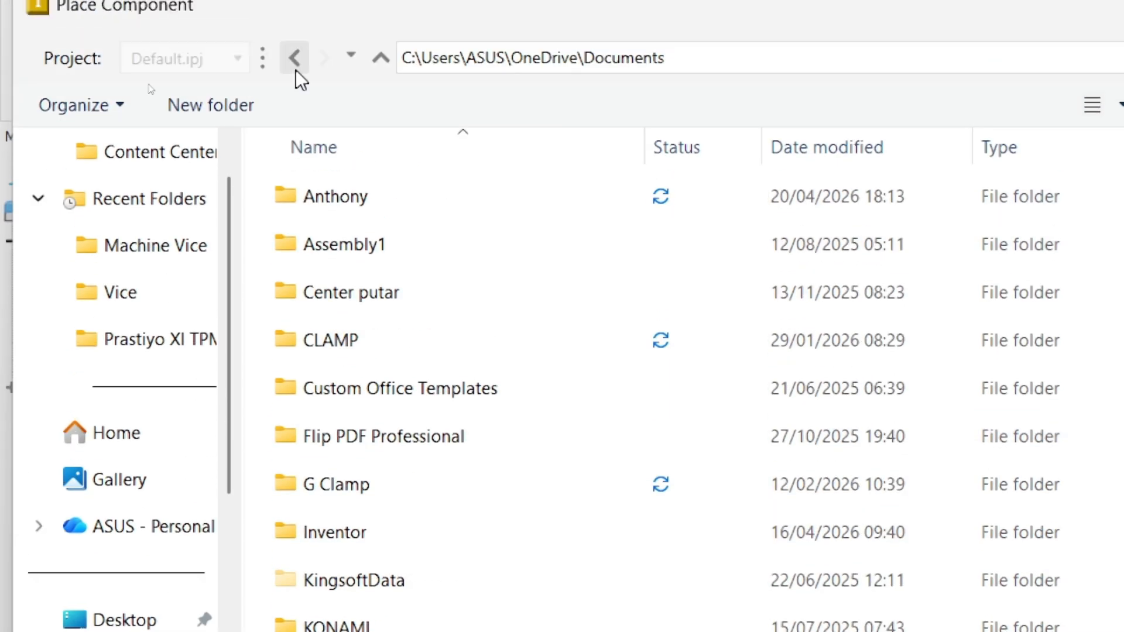
{"action": "double_click", "coordinate": [346, 199]}
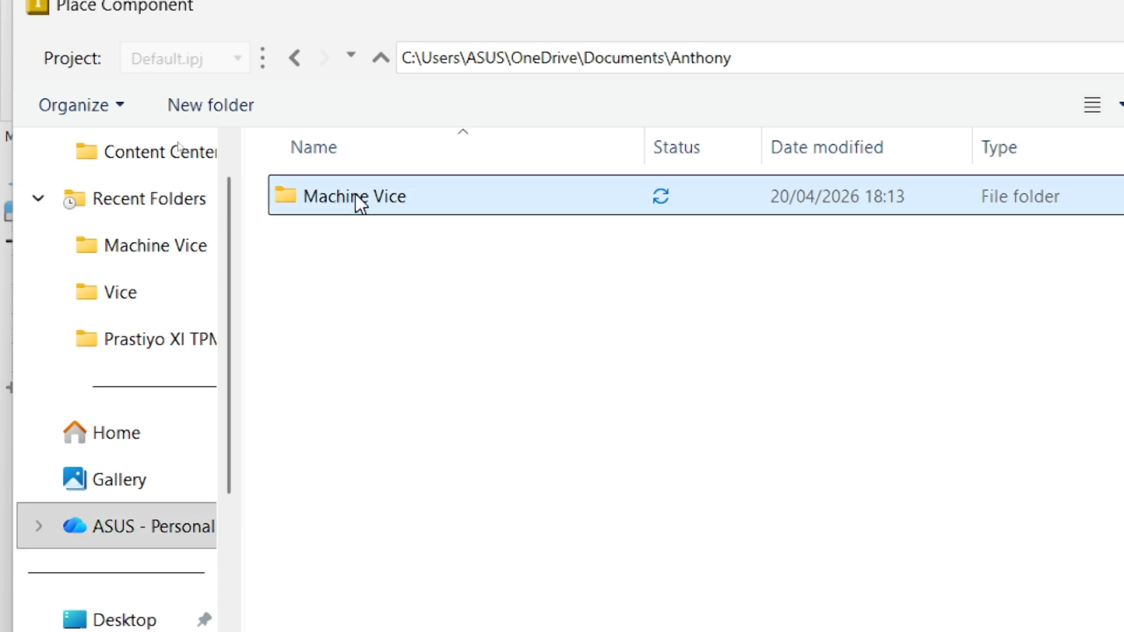
{"action": "double_click", "coordinate": [386, 198]}
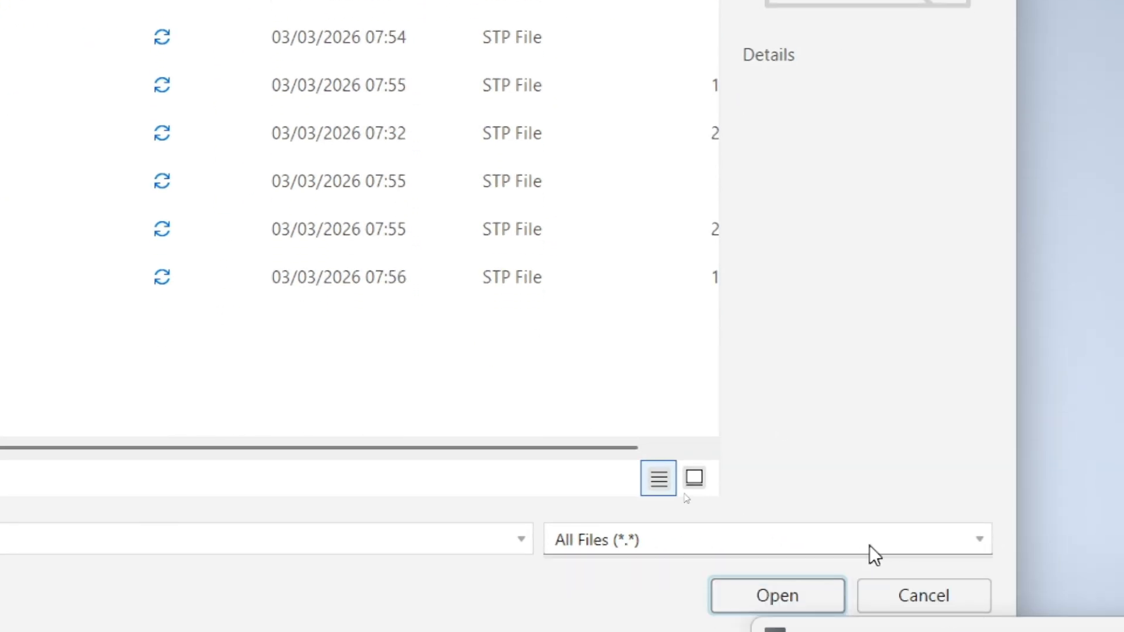
Step: Limit the file list to Component Files (*.ipt; *.iam)
{"action": "left_click", "coordinate": [936, 601]}
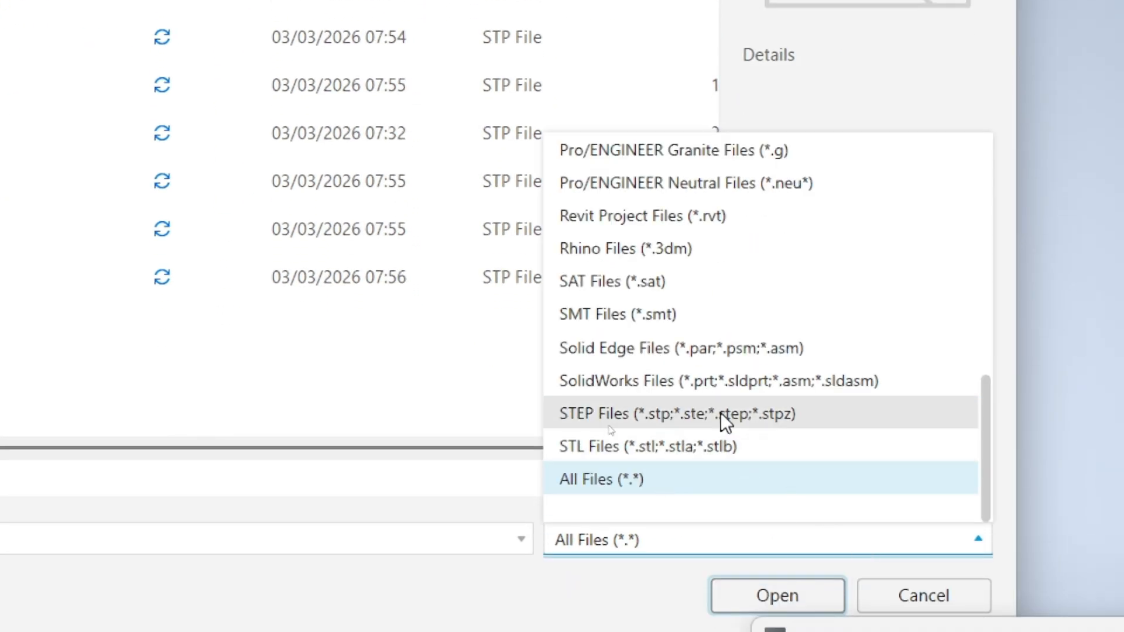
{"action": "scroll", "coordinate": [640, 230], "scroll_direction": "up", "scroll_amount": 6}
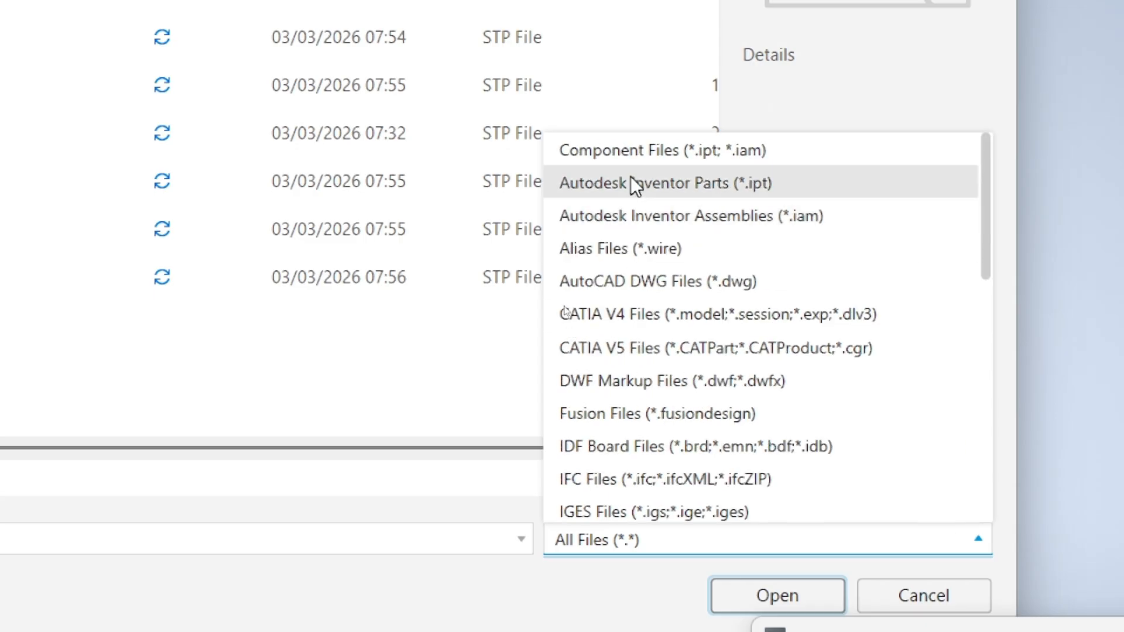
{"action": "left_click", "coordinate": [632, 153]}
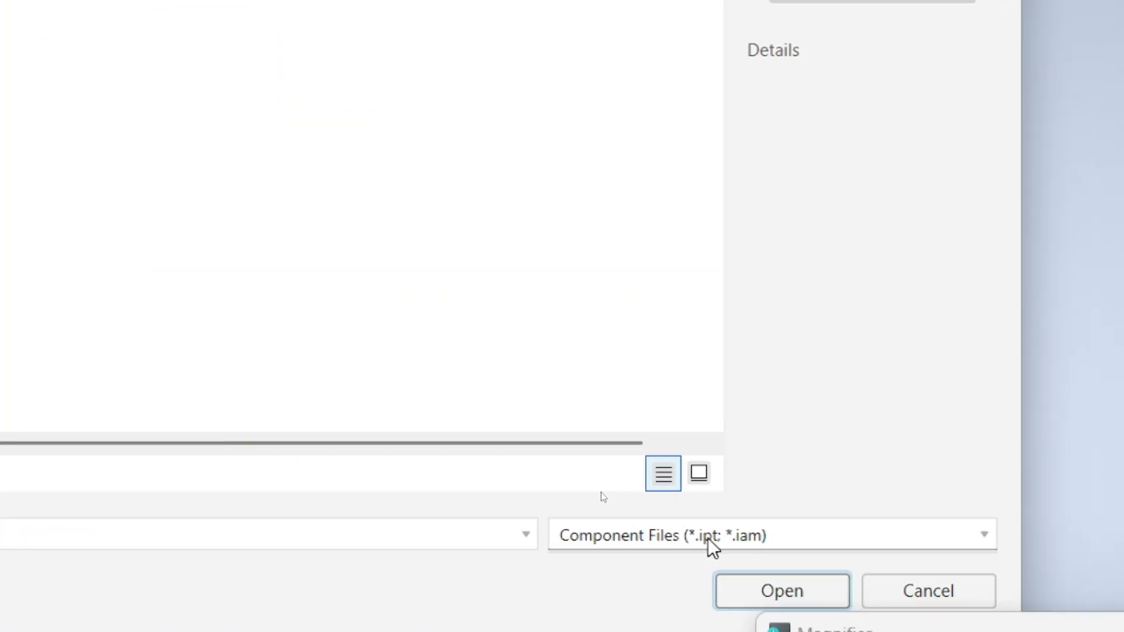
Step: Set the file type filter to All Files (*.*) and open Body.stp for placement
{"action": "left_click", "coordinate": [708, 539]}
{"action": "scroll", "coordinate": [690, 164], "scroll_direction": "down", "scroll_amount": 5}
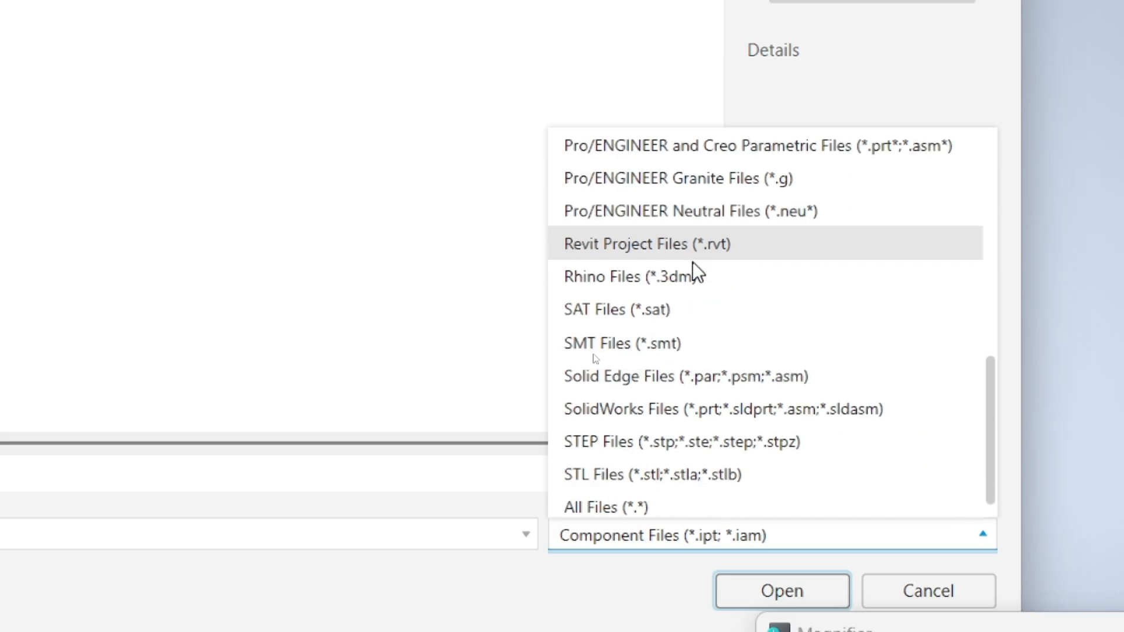
{"action": "scroll", "coordinate": [693, 261], "scroll_direction": "down", "scroll_amount": 1}
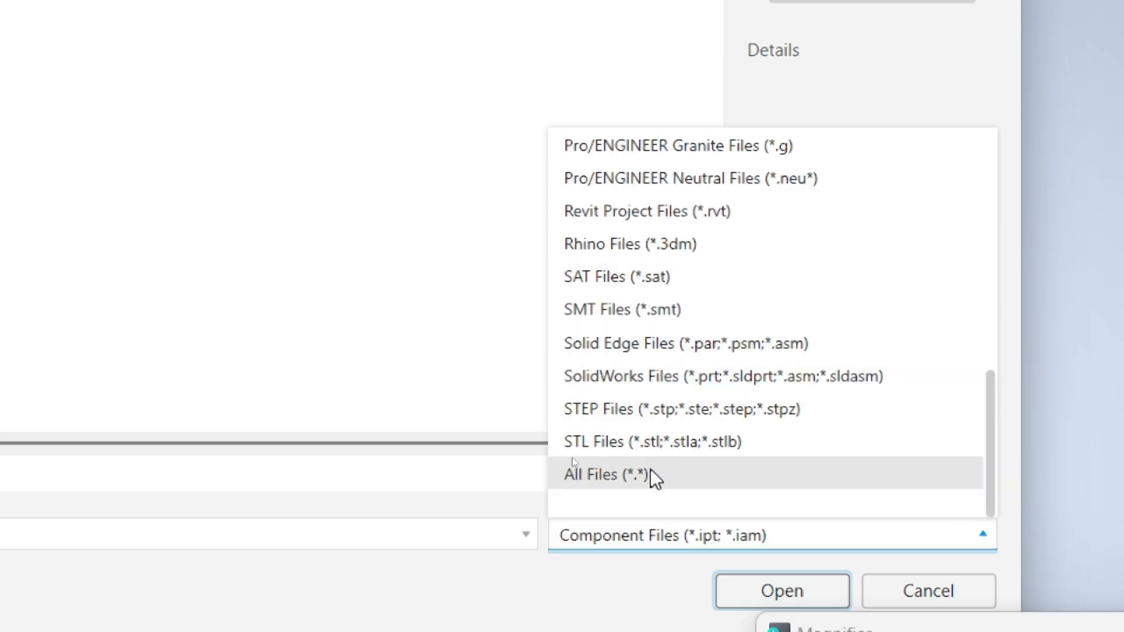
{"action": "left_click", "coordinate": [581, 476]}
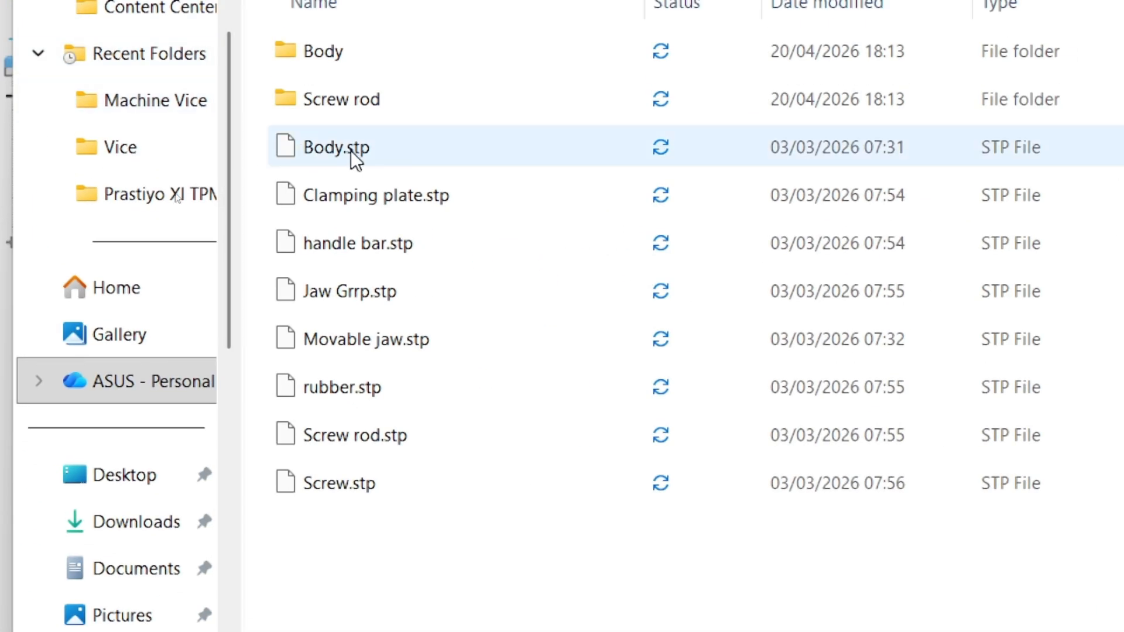
{"action": "left_click", "coordinate": [0, 0]}
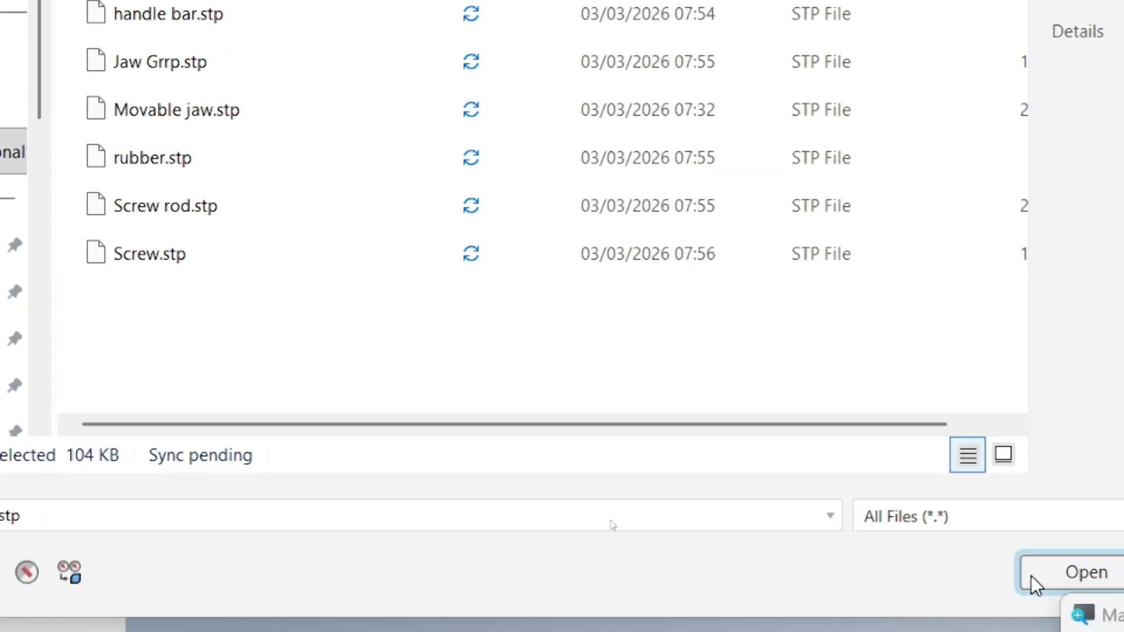
{"action": "left_click", "coordinate": [1033, 582]}
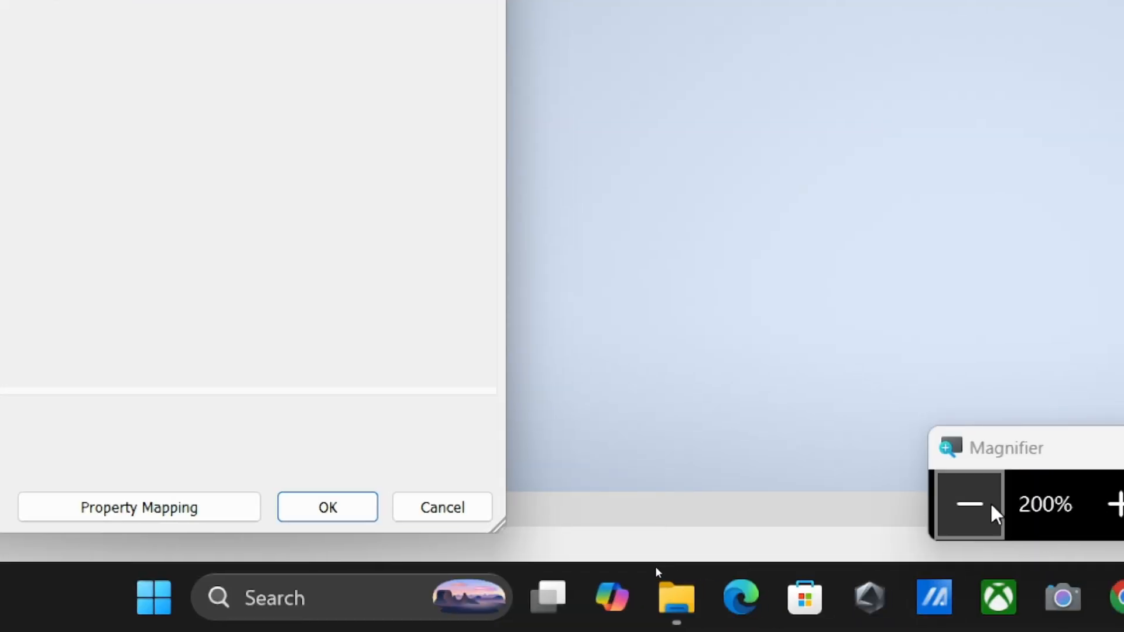
Step: Import Body.stp as a reference model with solids and surfaces, and place a single instance in the assembly
{"action": "left_click", "coordinate": [970, 505]}
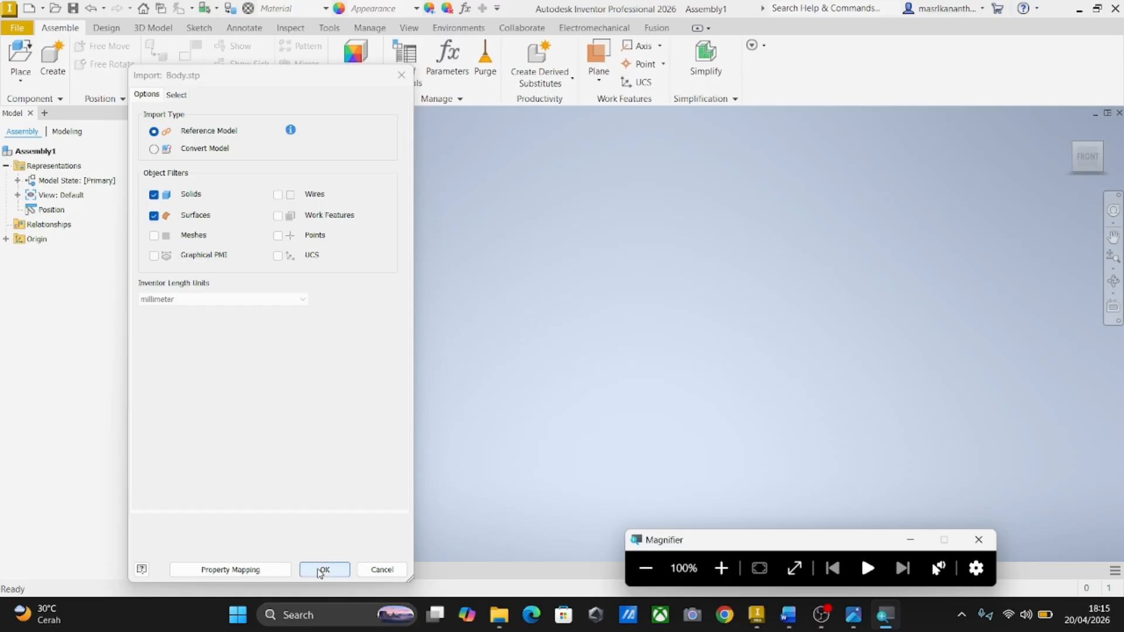
{"action": "left_click", "coordinate": [322, 569]}
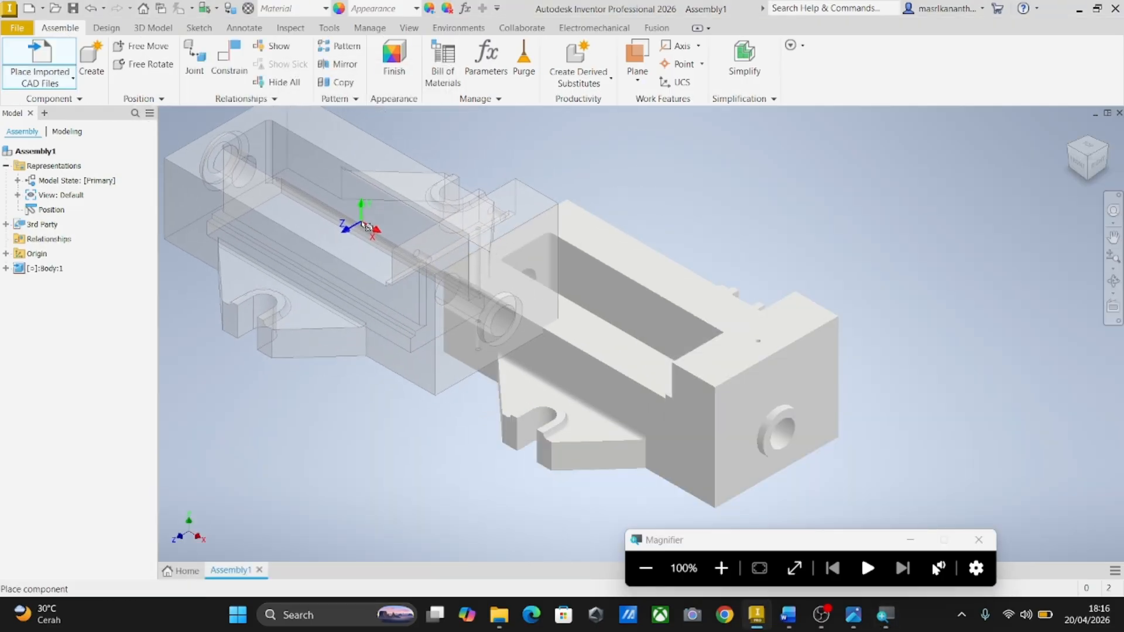
{"action": "right_click", "coordinate": [366, 227]}
{"action": "left_click", "coordinate": [415, 224]}
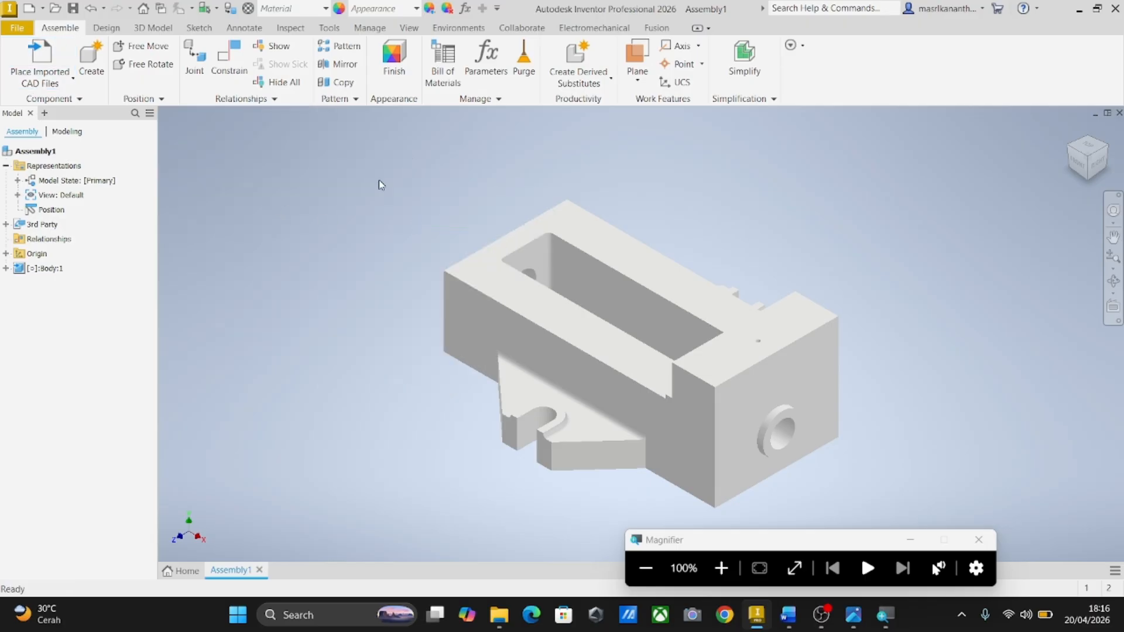
Step: Shift the vice body slightly and ground it in the assembly
{"action": "left_click_drag", "start_coordinate": [519, 302], "coordinate": [501, 284]}
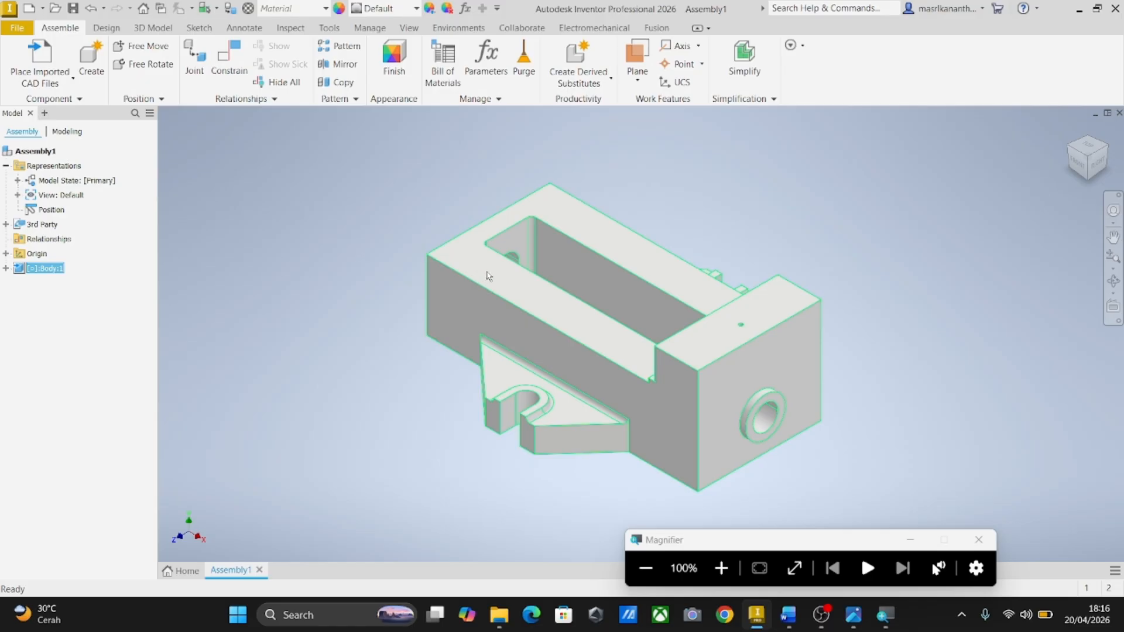
{"action": "left_click", "coordinate": [431, 221]}
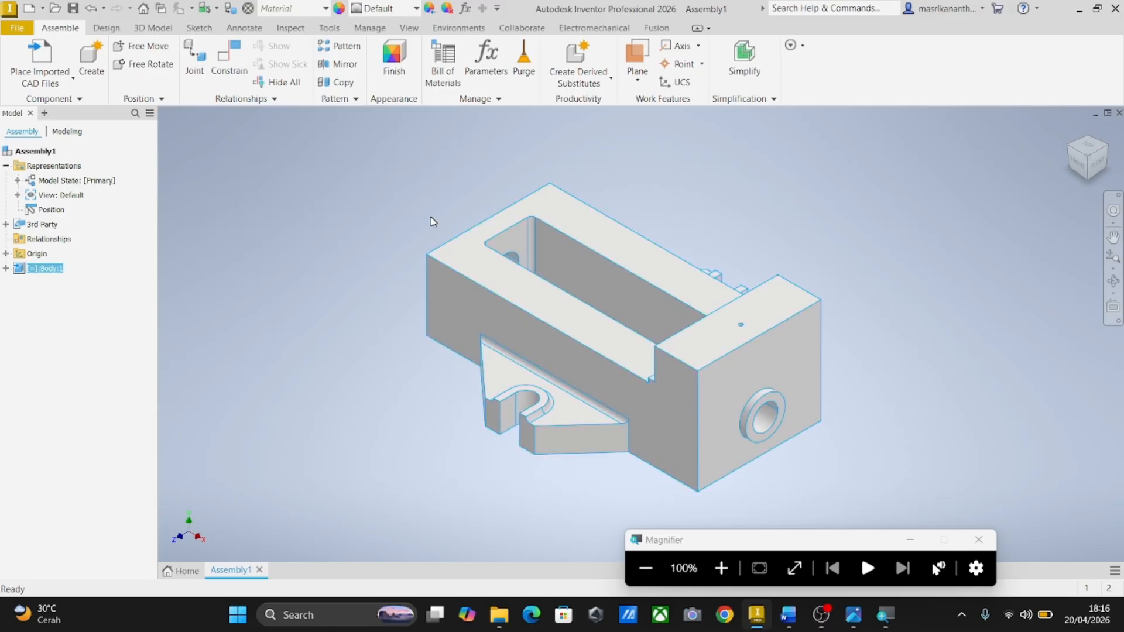
{"action": "right_click", "coordinate": [503, 280]}
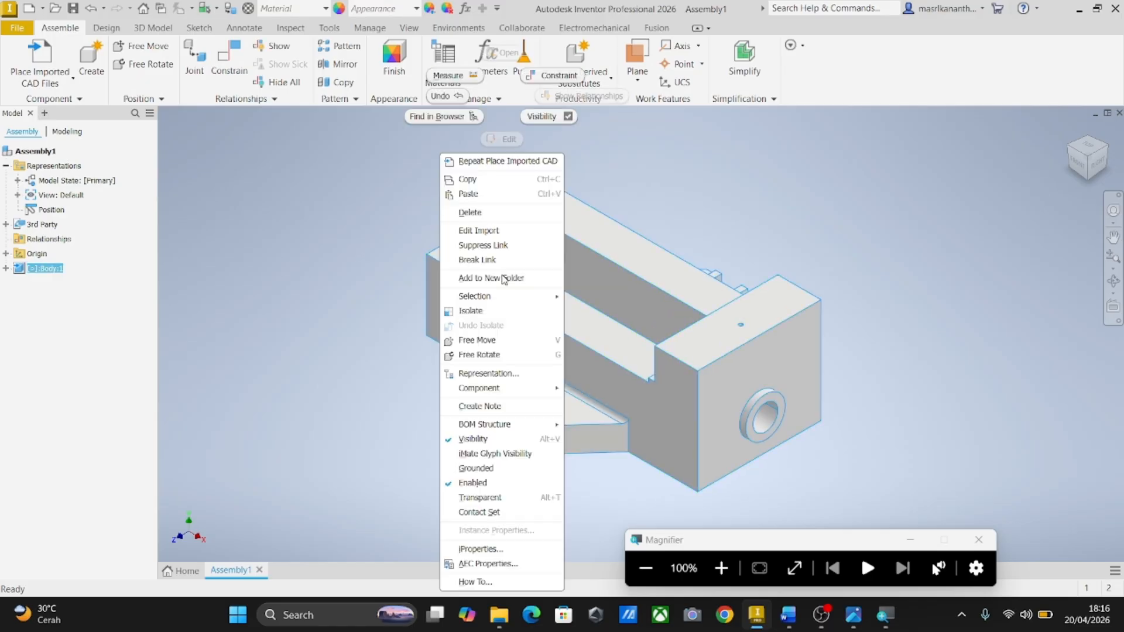
{"action": "left_click", "coordinate": [475, 468]}
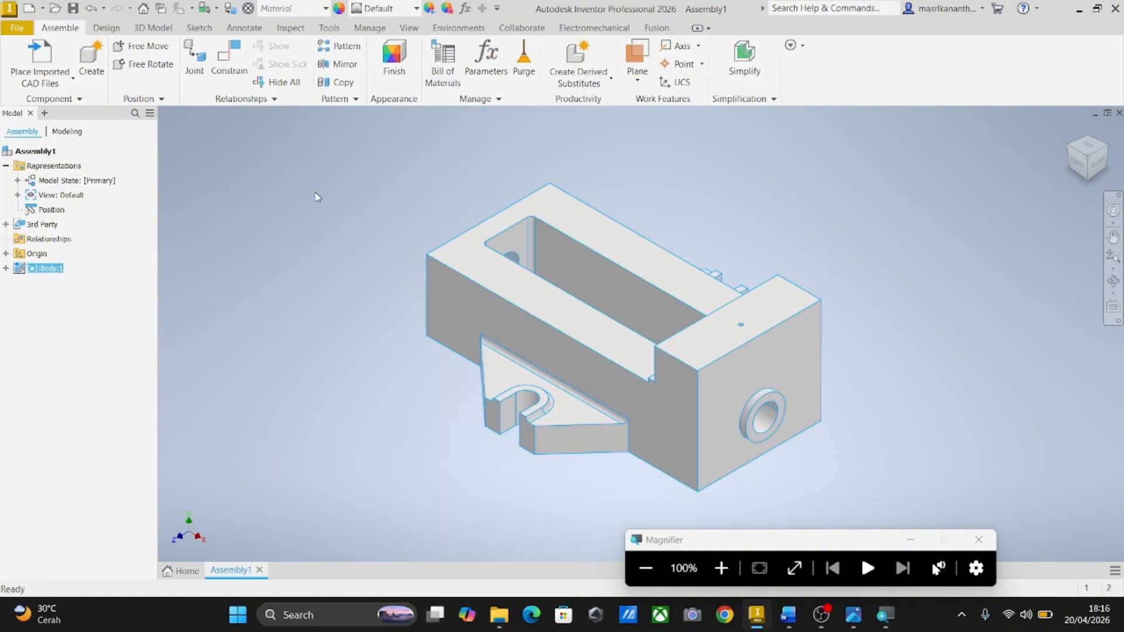
Step: Start placing components and open all the remaining STEP files together, from Clamping plate.stp to Screw.stp
{"action": "left_click", "coordinate": [720, 574]}
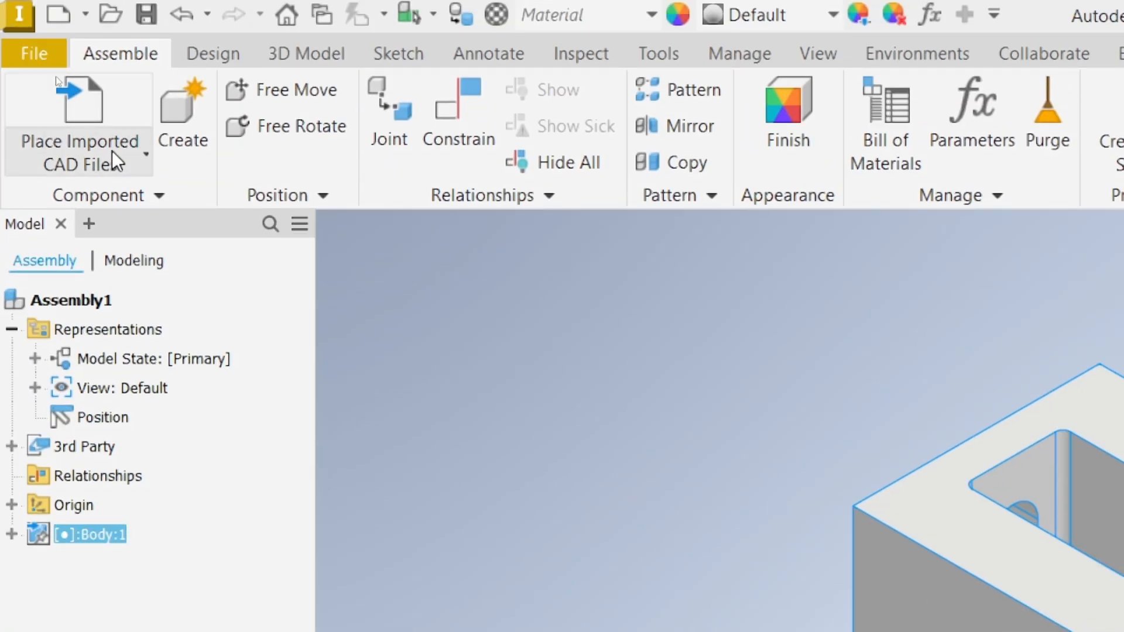
{"action": "left_click", "coordinate": [112, 150]}
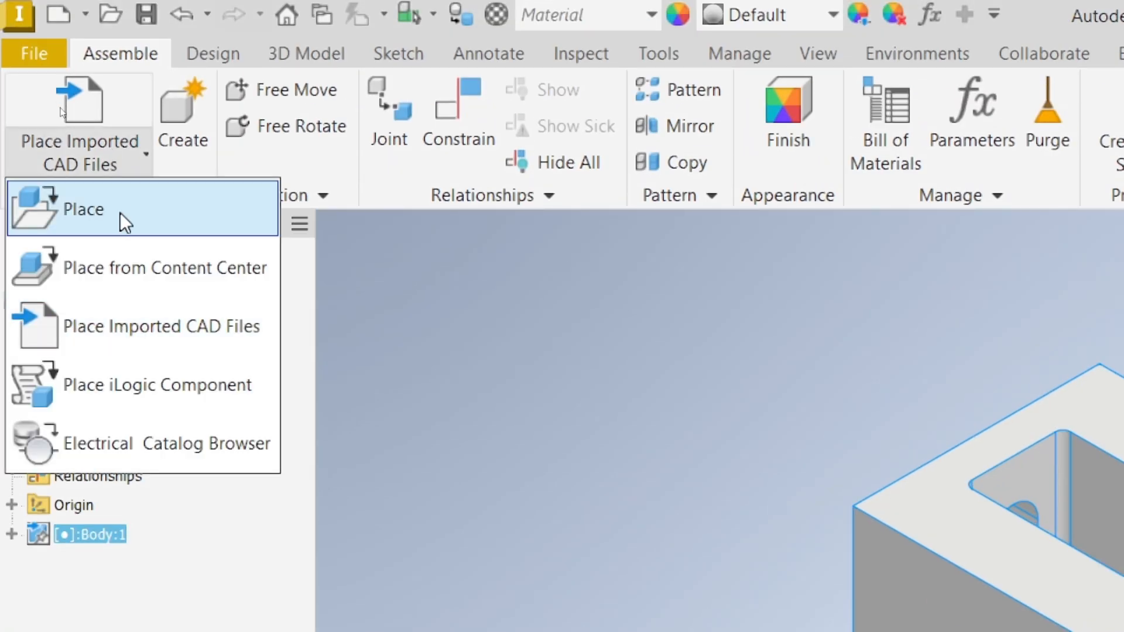
{"action": "left_click", "coordinate": [120, 213]}
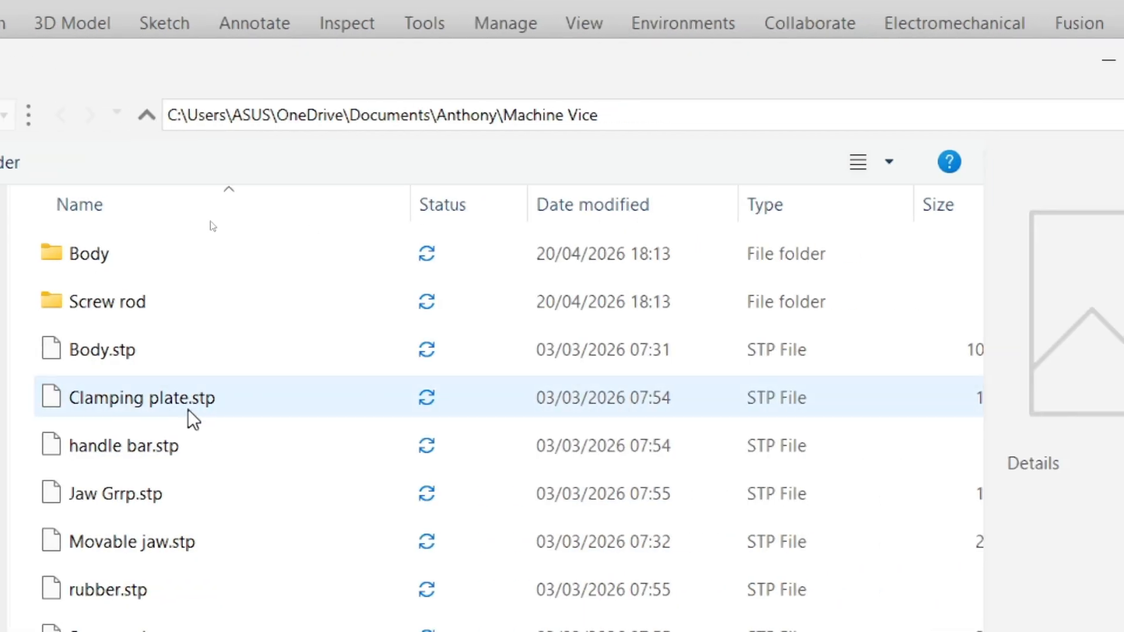
{"action": "left_click", "coordinate": [177, 402]}
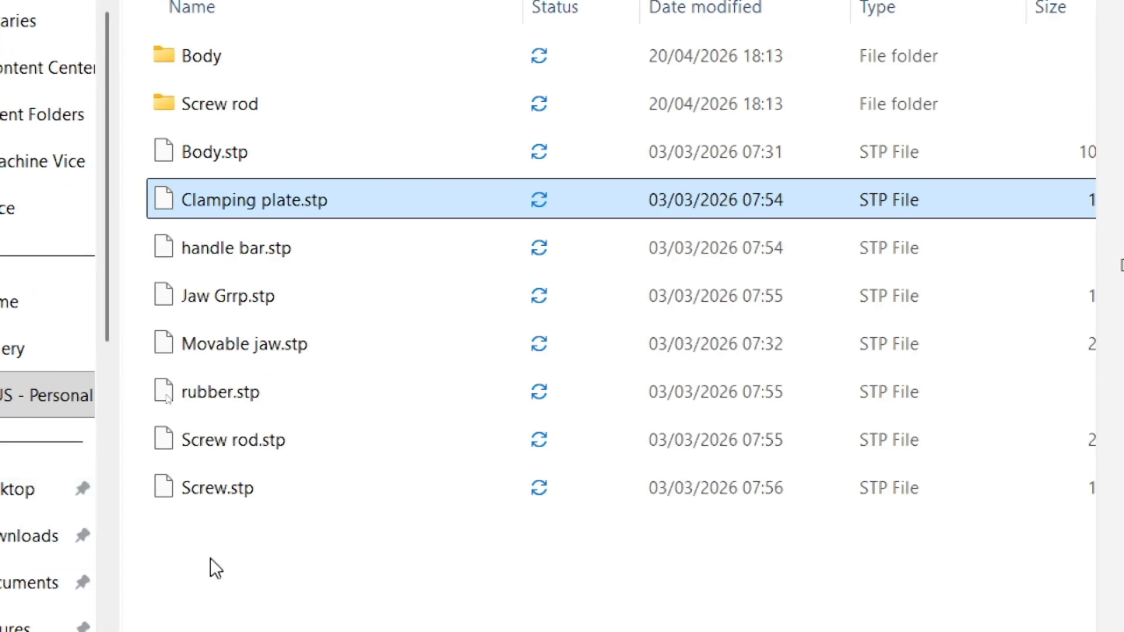
{"action": "left_click_drag", "start_coordinate": [226, 438], "coordinate": [216, 202]}
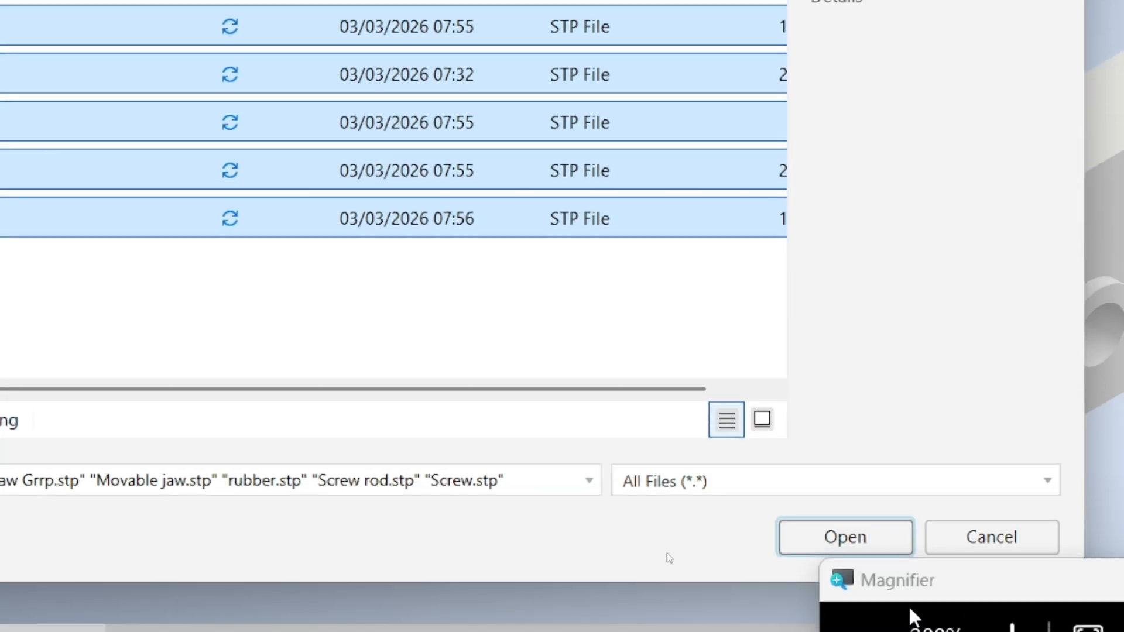
{"action": "left_click", "coordinate": [823, 537]}
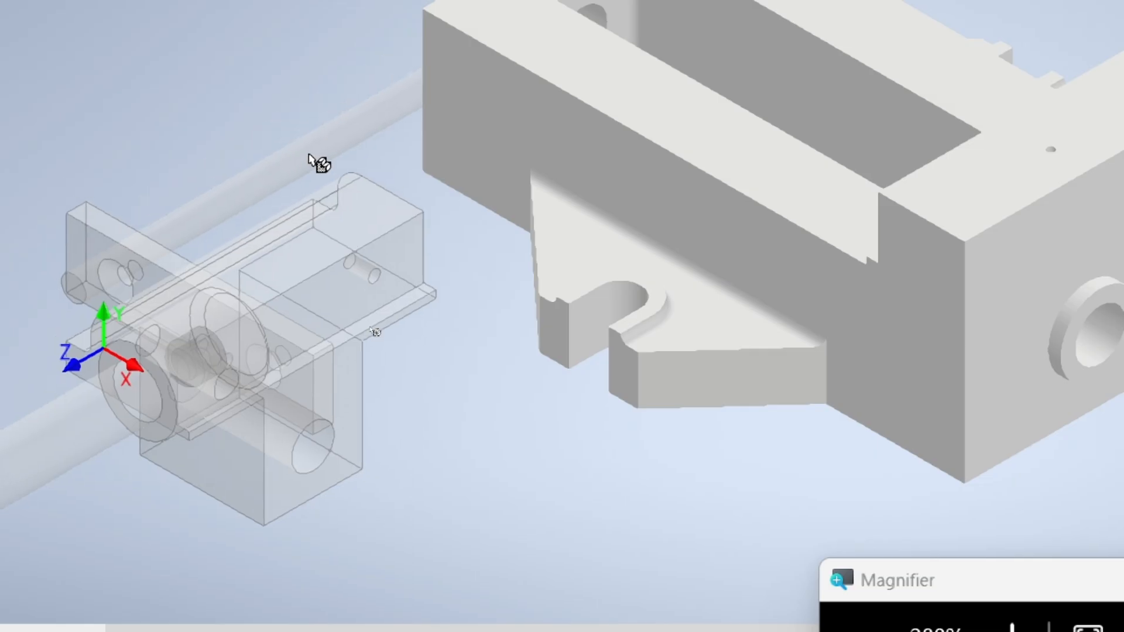
Step: Place one instance of each of the opened vice parts beside the body and finish placing
{"action": "left_click", "coordinate": [309, 156]}
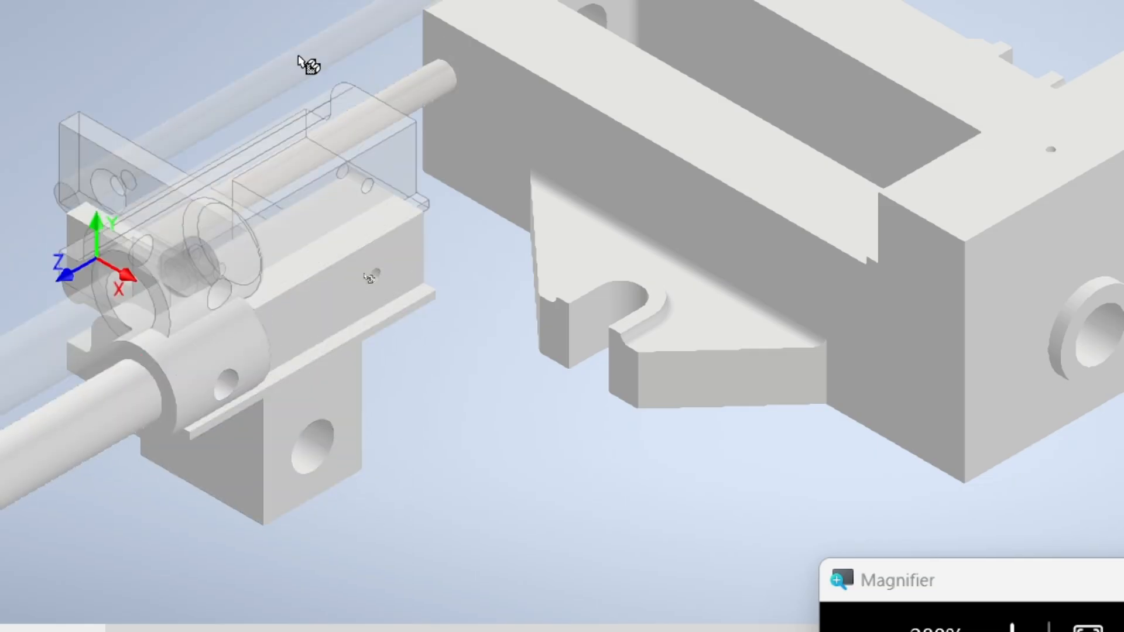
{"action": "right_click", "coordinate": [264, 65]}
{"action": "left_click", "coordinate": [409, 96]}
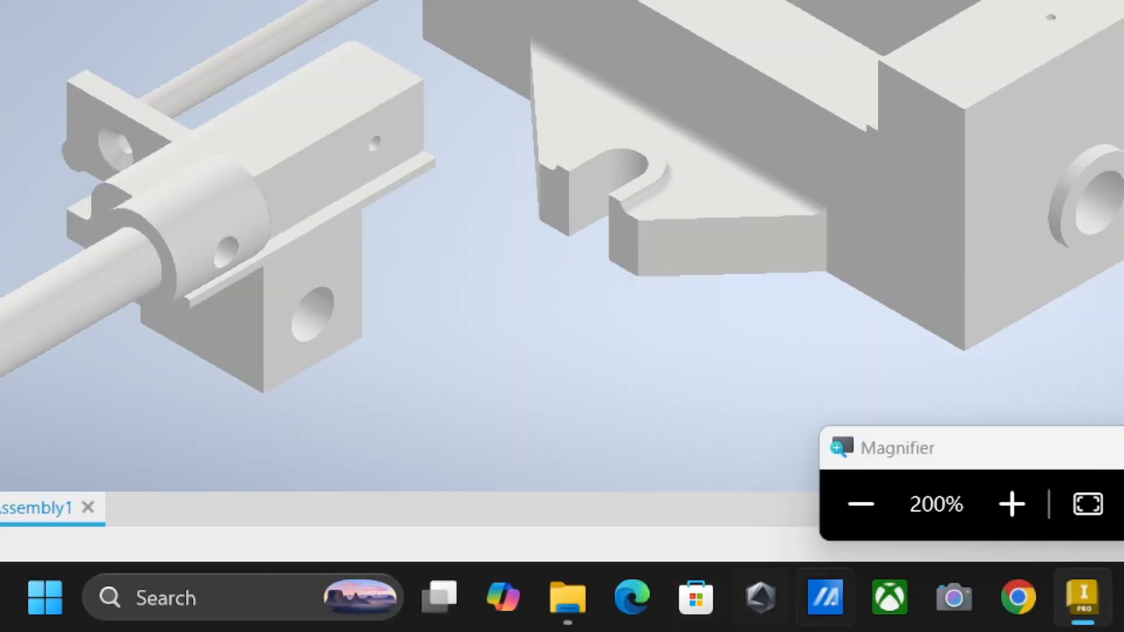
Step: Spread the overlapping parts by moving the screw rod near the body's collared end and the movable jaw away from the other loose parts
{"action": "left_click", "coordinate": [860, 504]}
{"action": "left_click_drag", "start_coordinate": [341, 427], "coordinate": [1081, 269]}
{"action": "left_click_drag", "start_coordinate": [365, 384], "coordinate": [372, 188]}
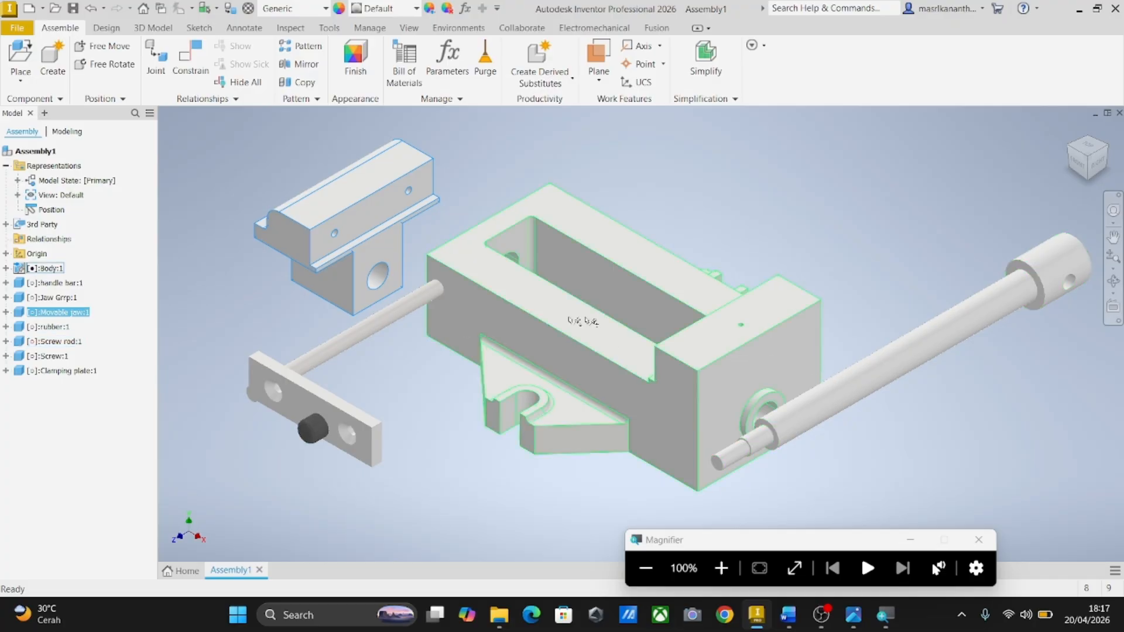
Step: Constrain the screw rod's axis to the axis of the body's collared hole with a mate, using the opposed solution
{"action": "left_click", "coordinate": [728, 573]}
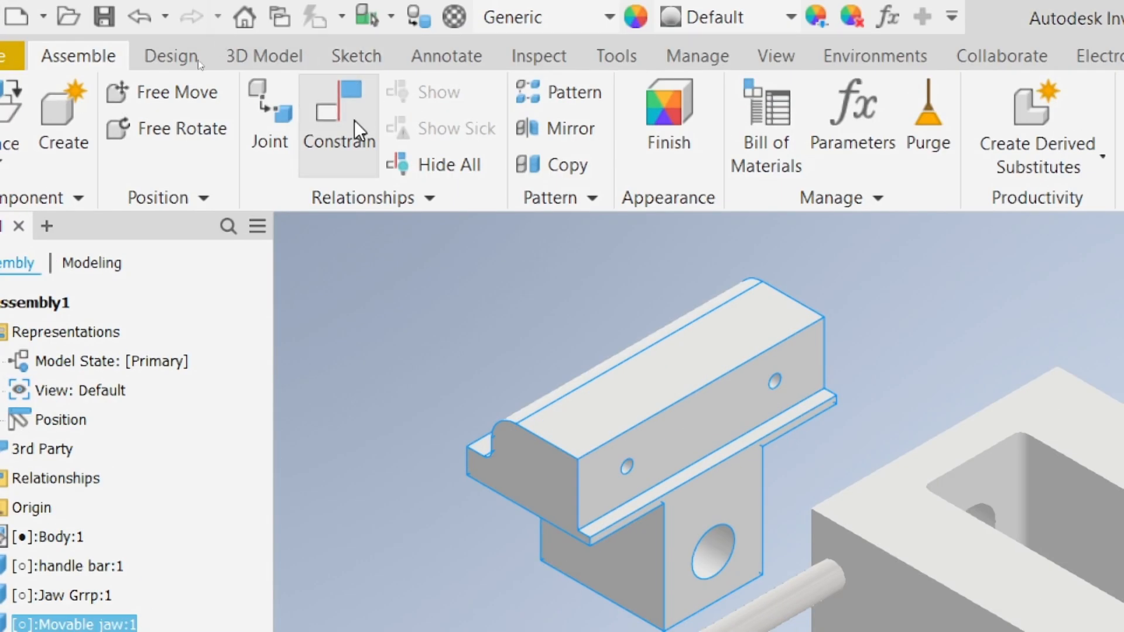
{"action": "left_click", "coordinate": [354, 120]}
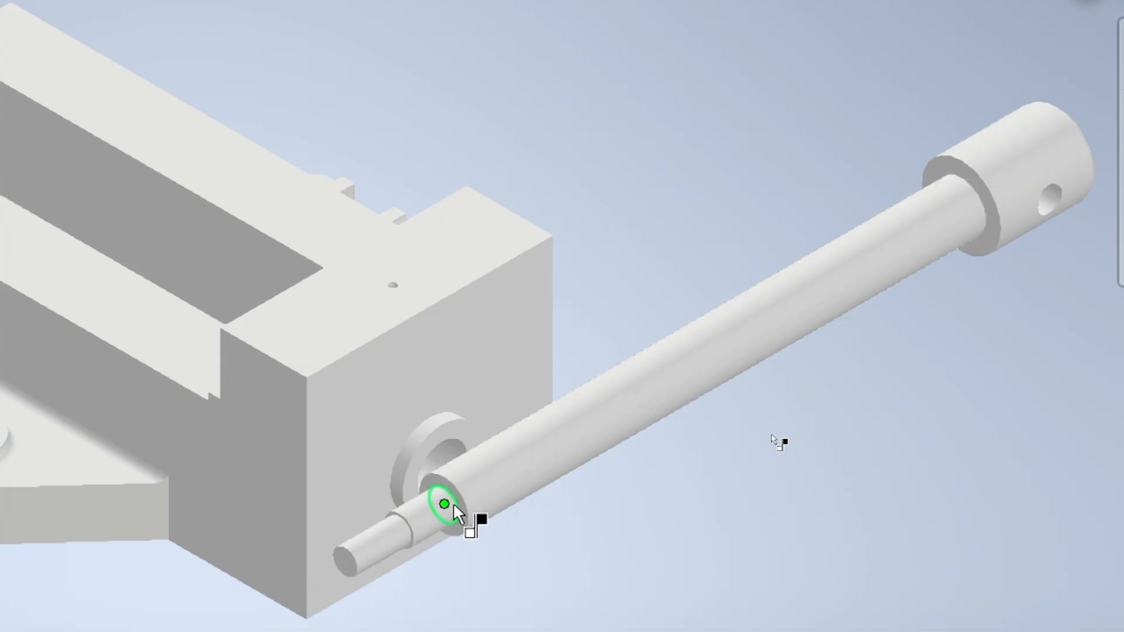
{"action": "left_click", "coordinate": [745, 350]}
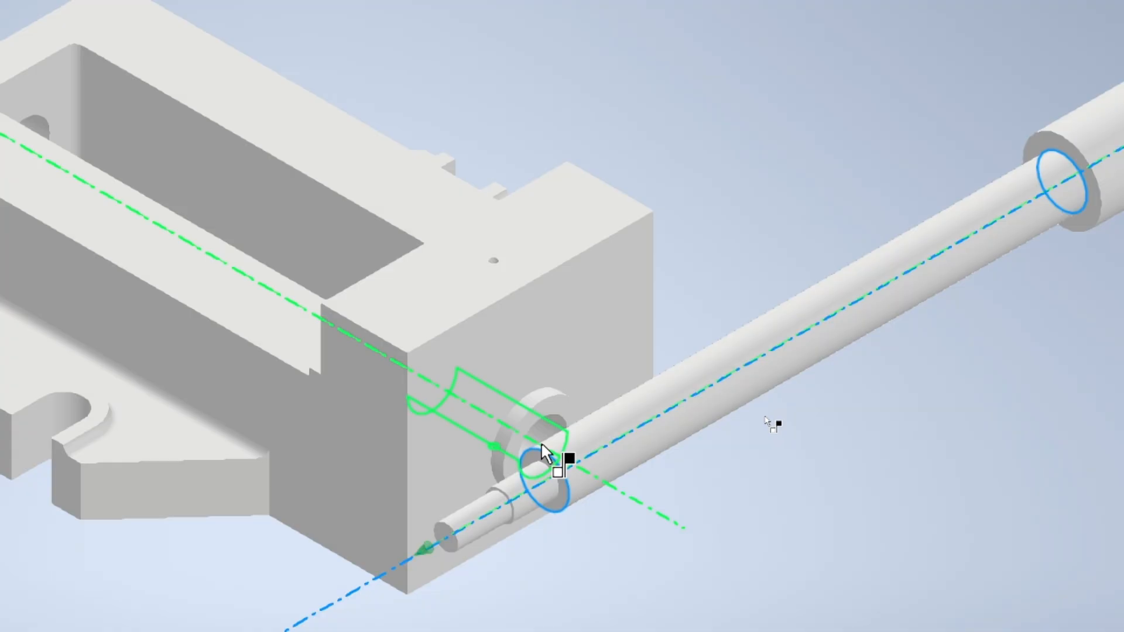
{"action": "left_click", "coordinate": [539, 444]}
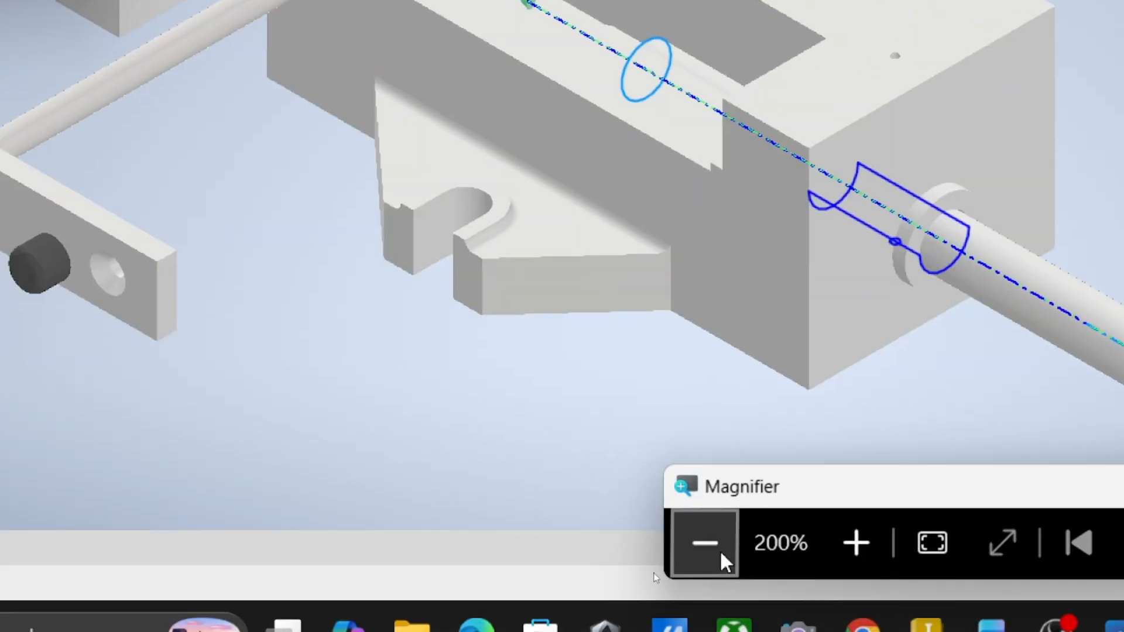
{"action": "left_click", "coordinate": [719, 550]}
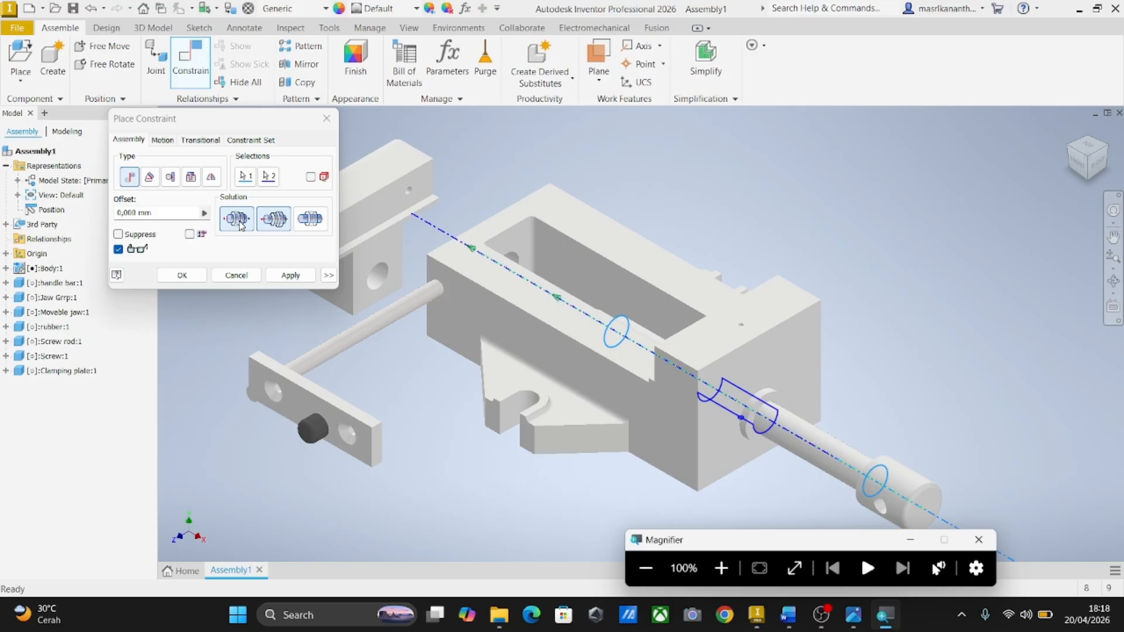
{"action": "left_click", "coordinate": [721, 568]}
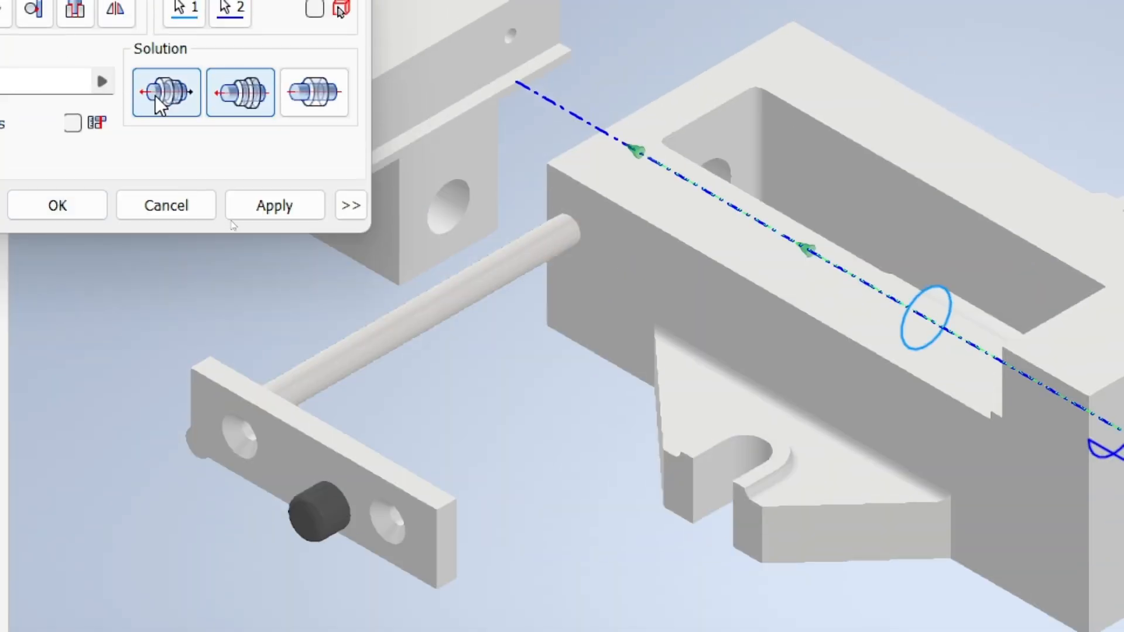
{"action": "left_click", "coordinate": [156, 96]}
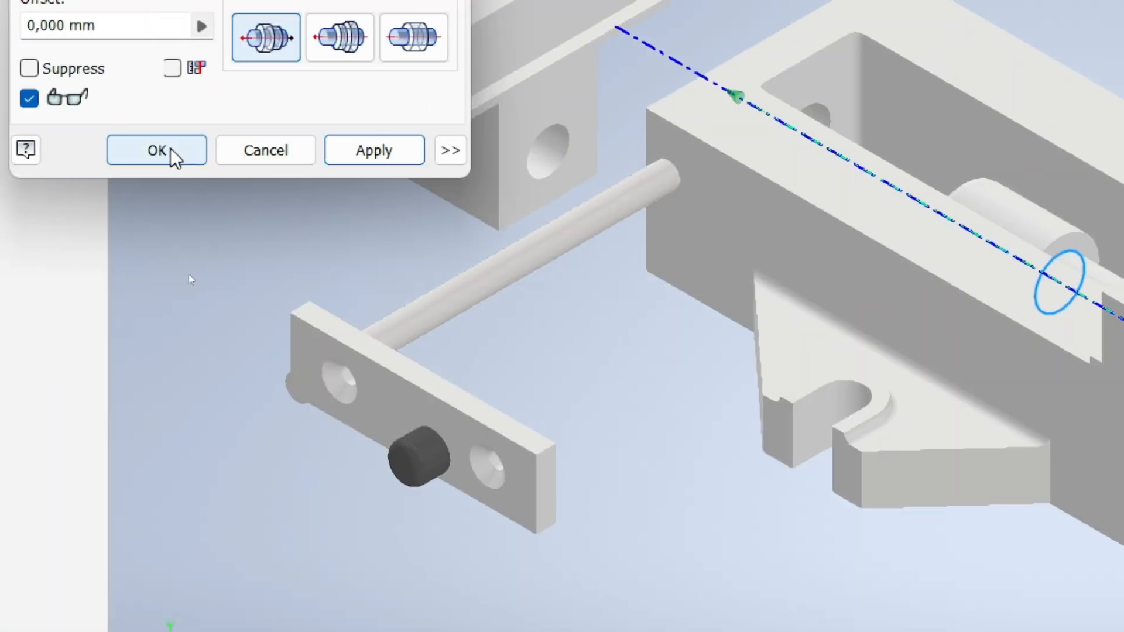
{"action": "left_click", "coordinate": [167, 153]}
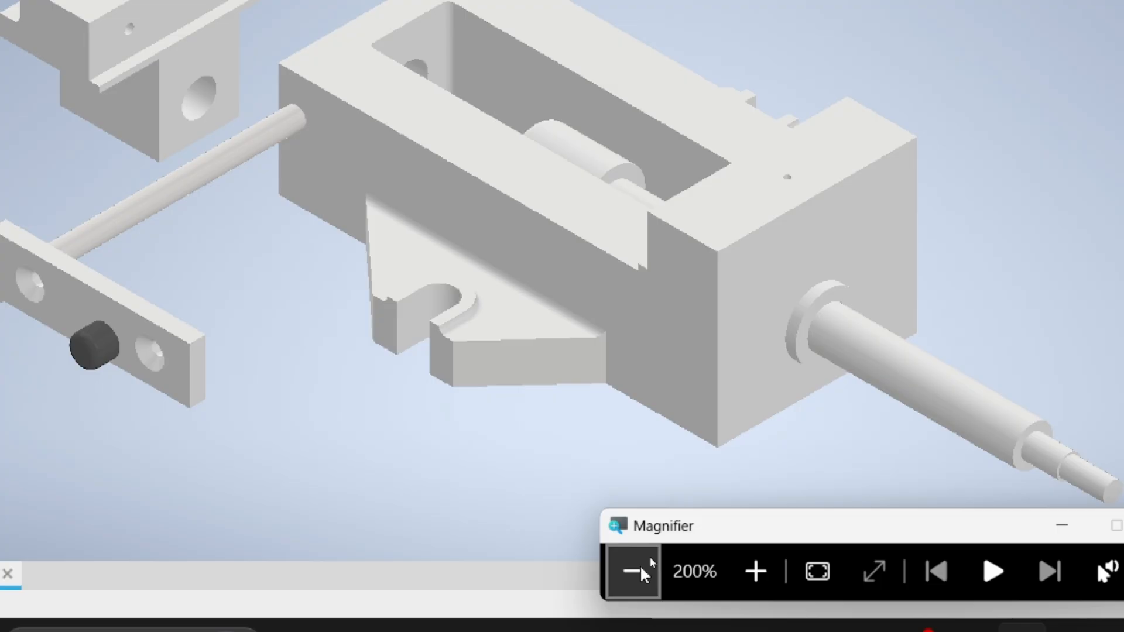
Step: Slide the screw rod along its axis until its head is beyond the body's far end, and move the movable jaw clear of it
{"action": "left_click", "coordinate": [640, 565]}
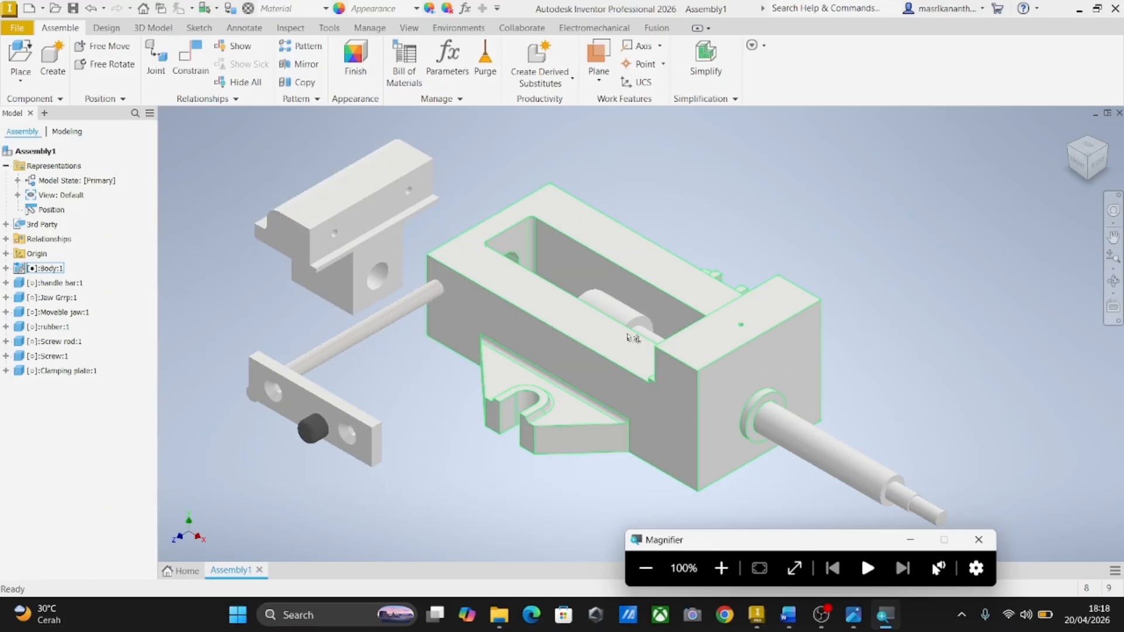
{"action": "left_click_drag", "start_coordinate": [632, 338], "coordinate": [349, 249]}
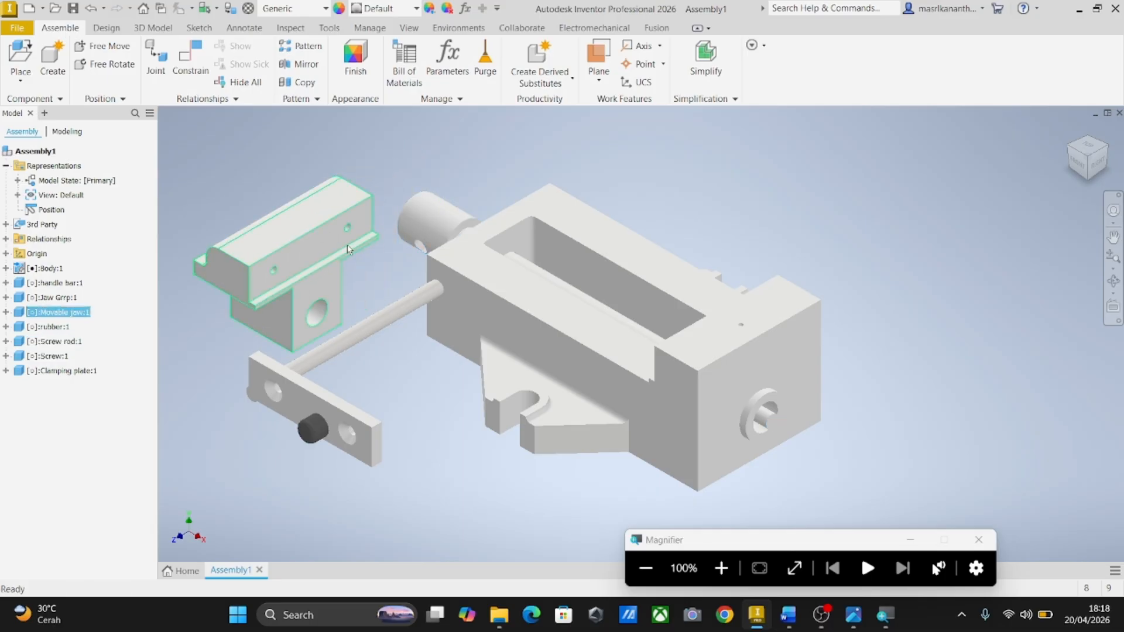
{"action": "left_click", "coordinate": [724, 581]}
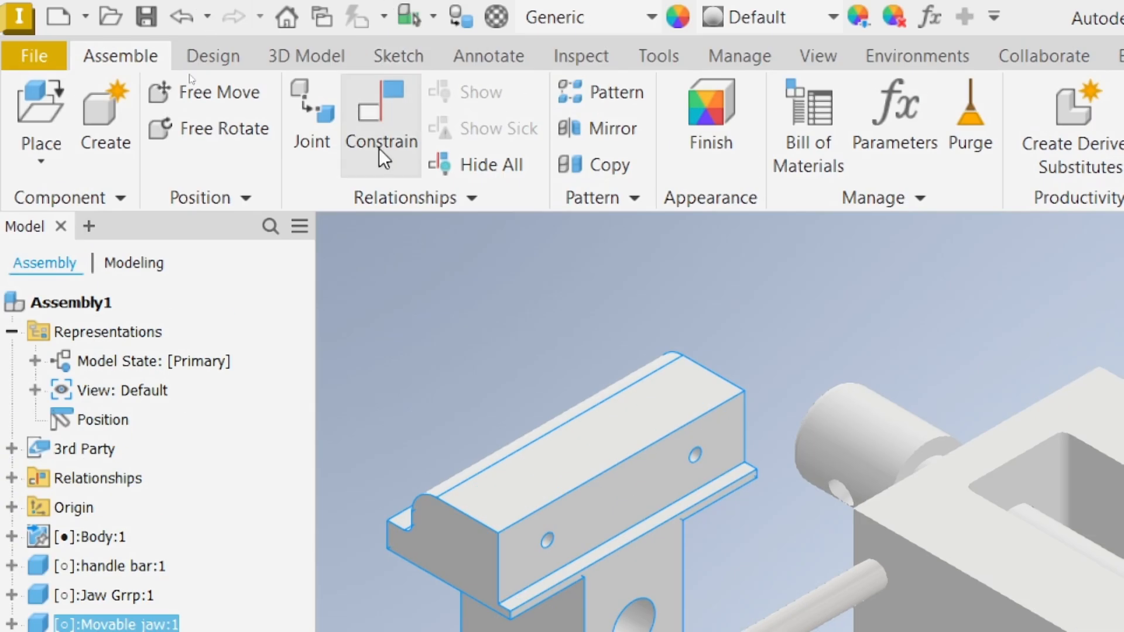
Step: Mate the movable jaw's bore axis to the body's collared hole axis with the aligned solution, and slide the jaw back over the body
{"action": "left_click", "coordinate": [380, 151]}
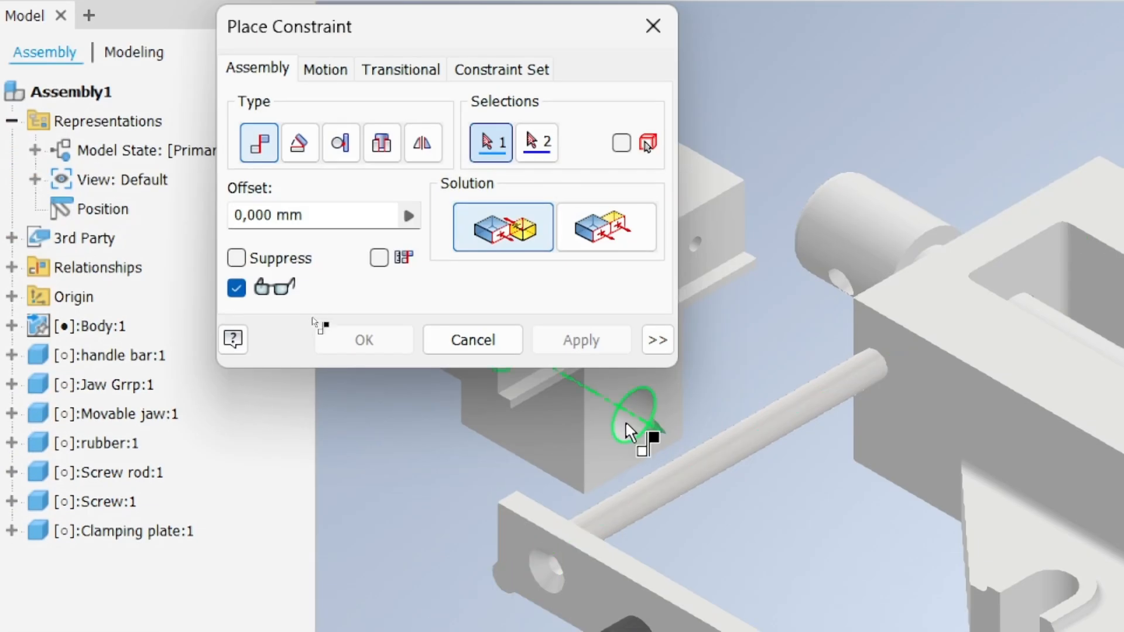
{"action": "left_click", "coordinate": [635, 409]}
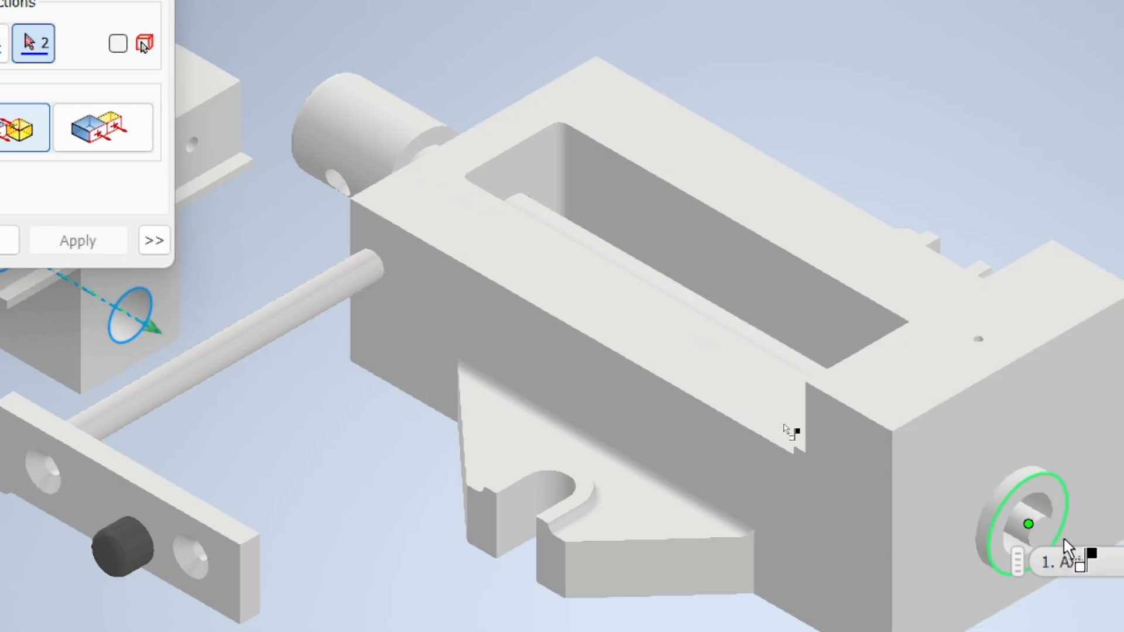
{"action": "left_click", "coordinate": [1052, 515]}
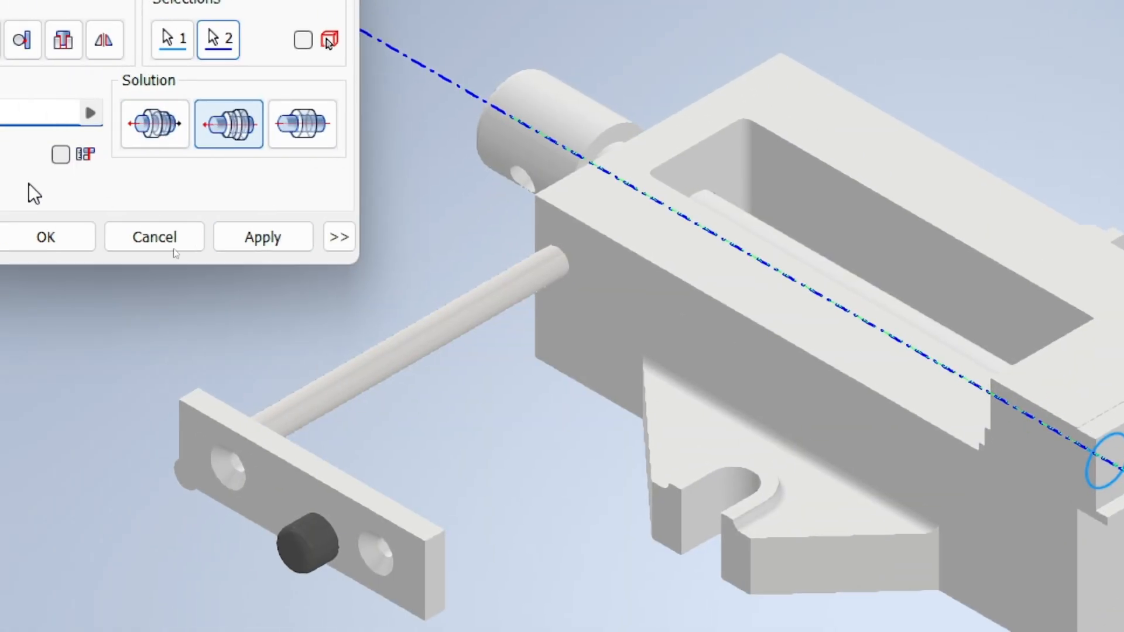
{"action": "left_click", "coordinate": [66, 238]}
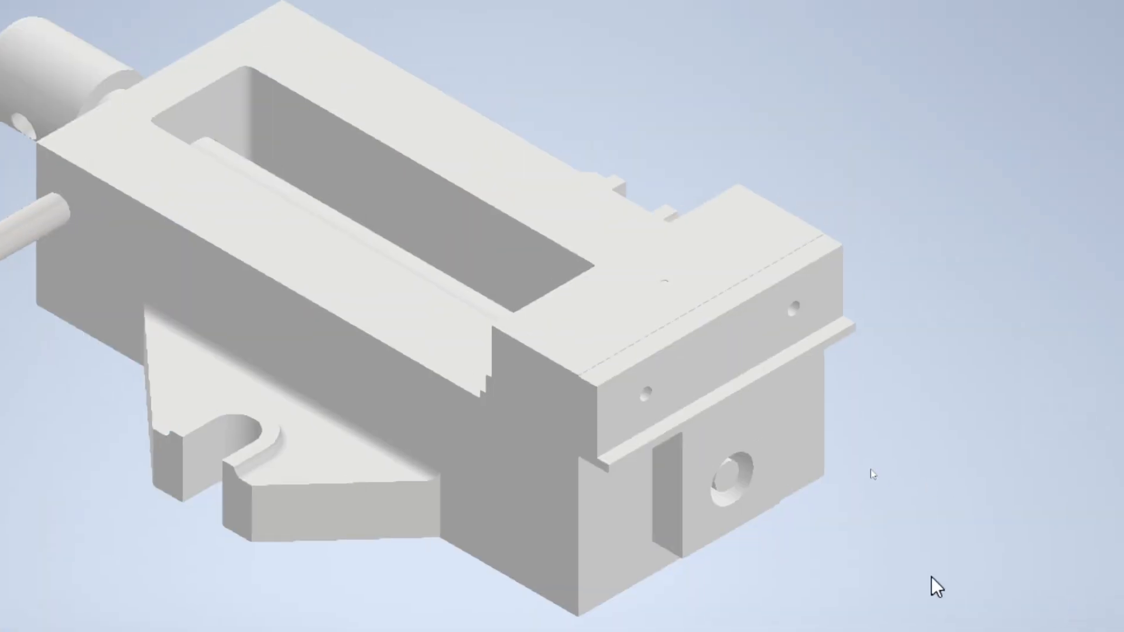
{"action": "left_click_drag", "start_coordinate": [427, 232], "coordinate": [326, 174]}
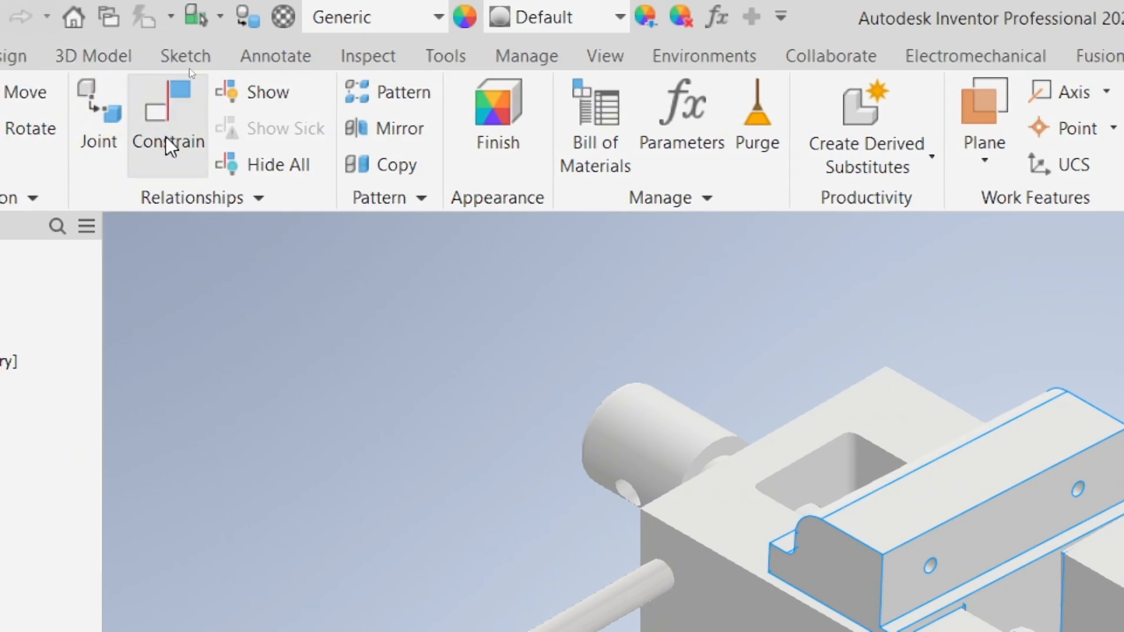
Step: Constrain the movable jaw's side face flush with the body's long side face at zero offset, and slide the jaw towards the screw rod head
{"action": "left_click", "coordinate": [169, 143]}
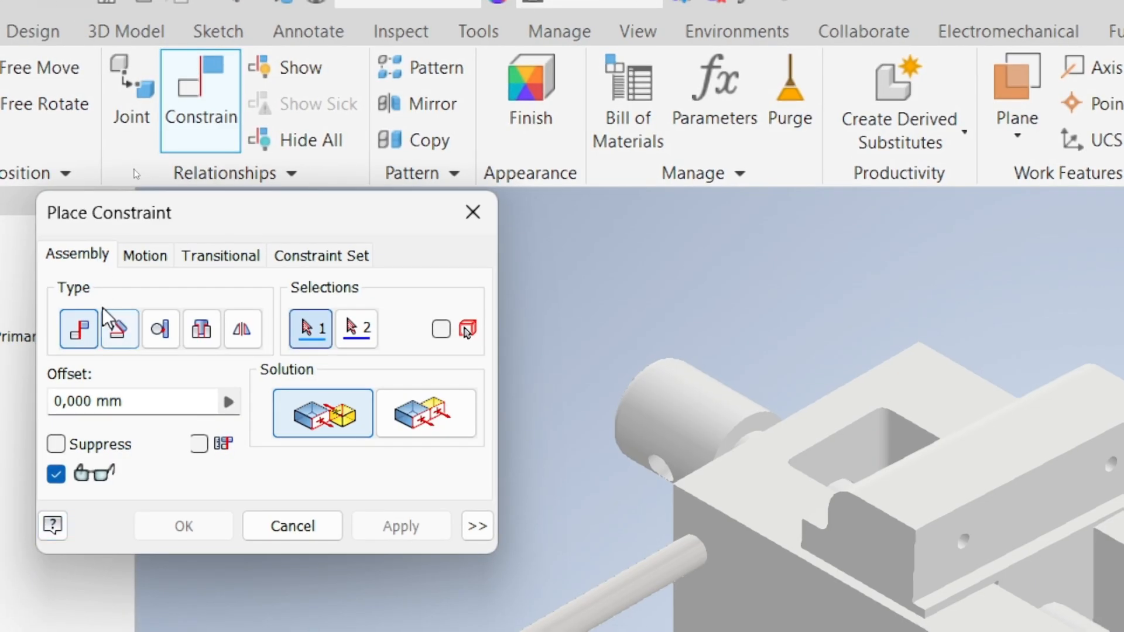
{"action": "left_click", "coordinate": [427, 433]}
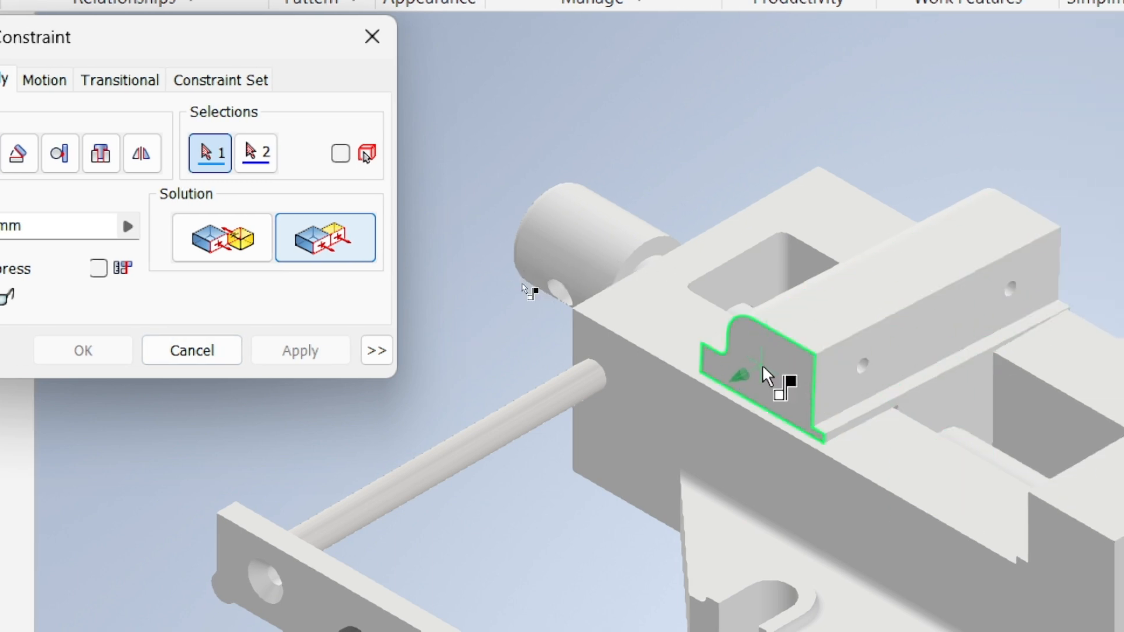
{"action": "left_click", "coordinate": [762, 364]}
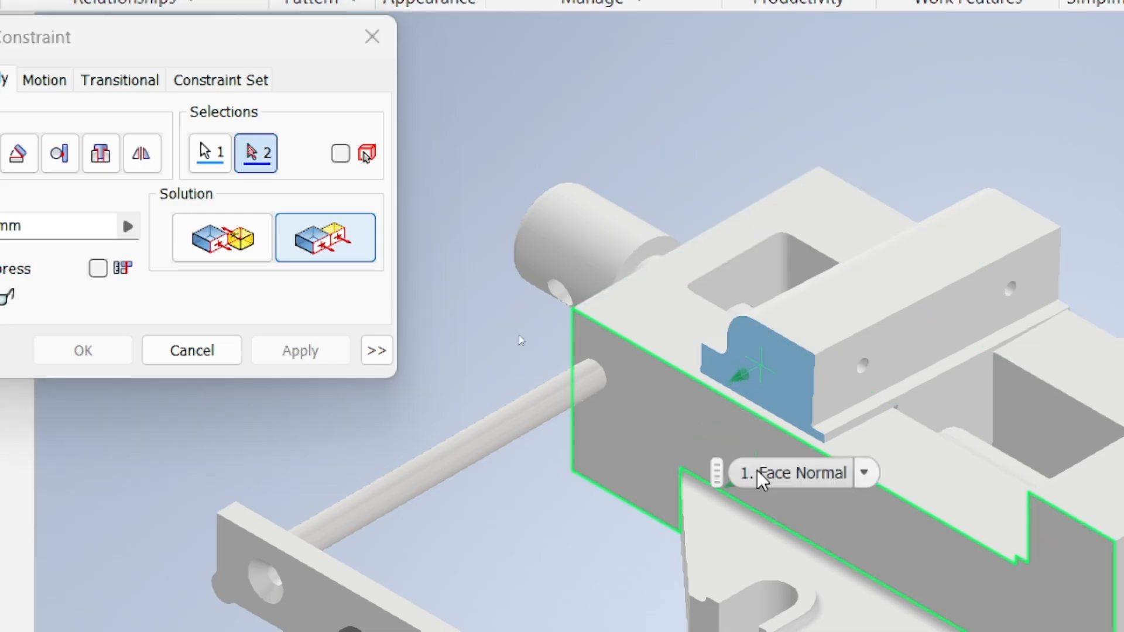
{"action": "left_click", "coordinate": [724, 442]}
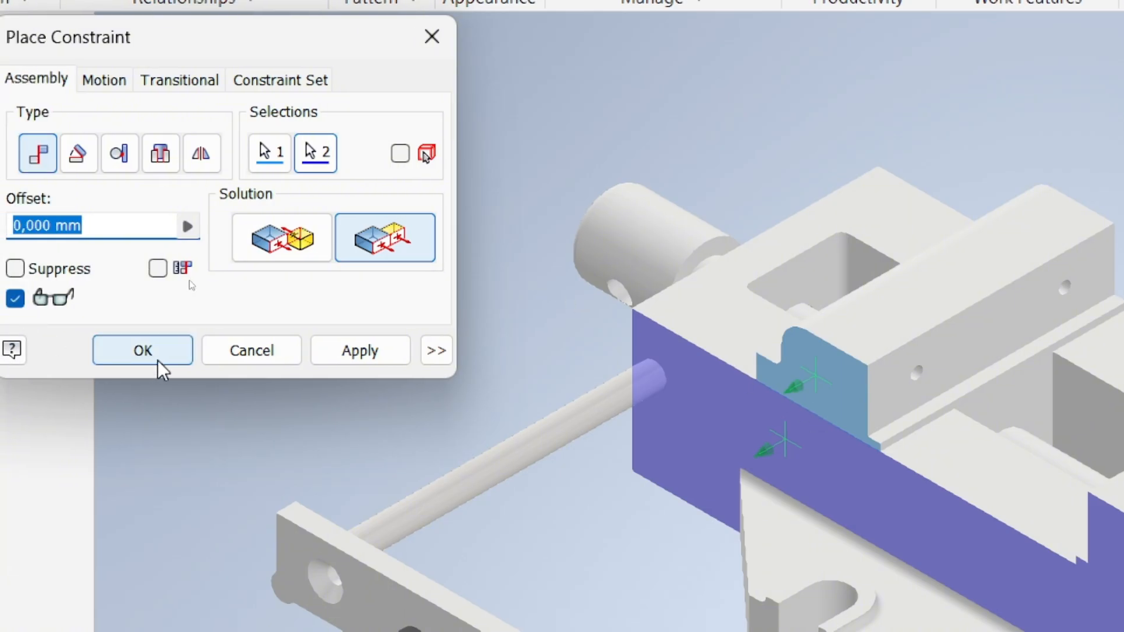
{"action": "left_click", "coordinate": [97, 359]}
{"action": "left_click_drag", "start_coordinate": [856, 320], "coordinate": [818, 345]}
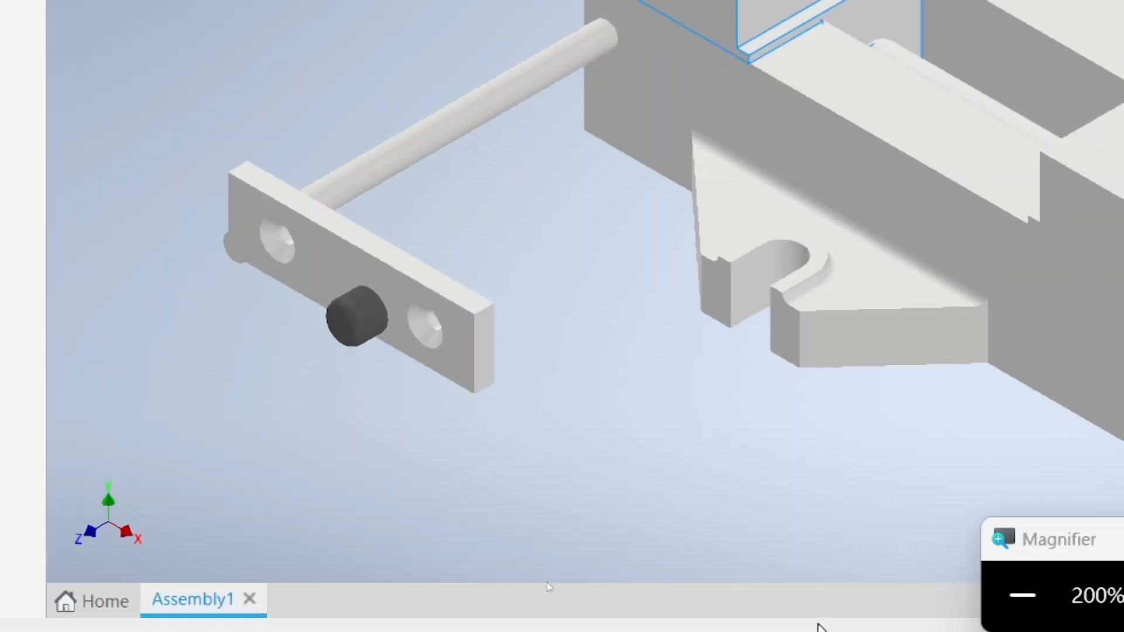
Step: Move the jaw grip plate up beside the screw rod head, clear of the handle bar and rubber
{"action": "left_click", "coordinate": [1021, 595]}
{"action": "left_click_drag", "start_coordinate": [309, 393], "coordinate": [333, 315]}
{"action": "mouse_move", "coordinate": [346, 353]}
{"action": "left_mouse_down"}
{"action": "mouse_move", "coordinate": [342, 372]}
{"action": "mouse_move", "coordinate": [353, 366]}
{"action": "left_mouse_up"}
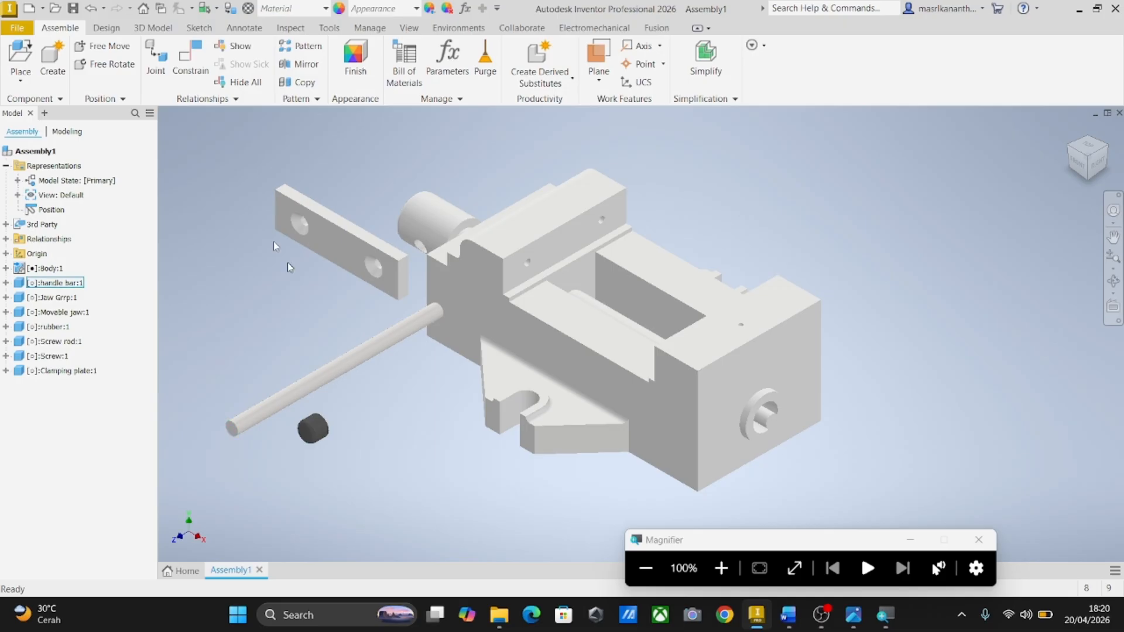
Step: Mate the handle bar's axis to the cross hole axis in the screw rod head, and slide the bar until both ends protrude
{"action": "left_click", "coordinate": [190, 58]}
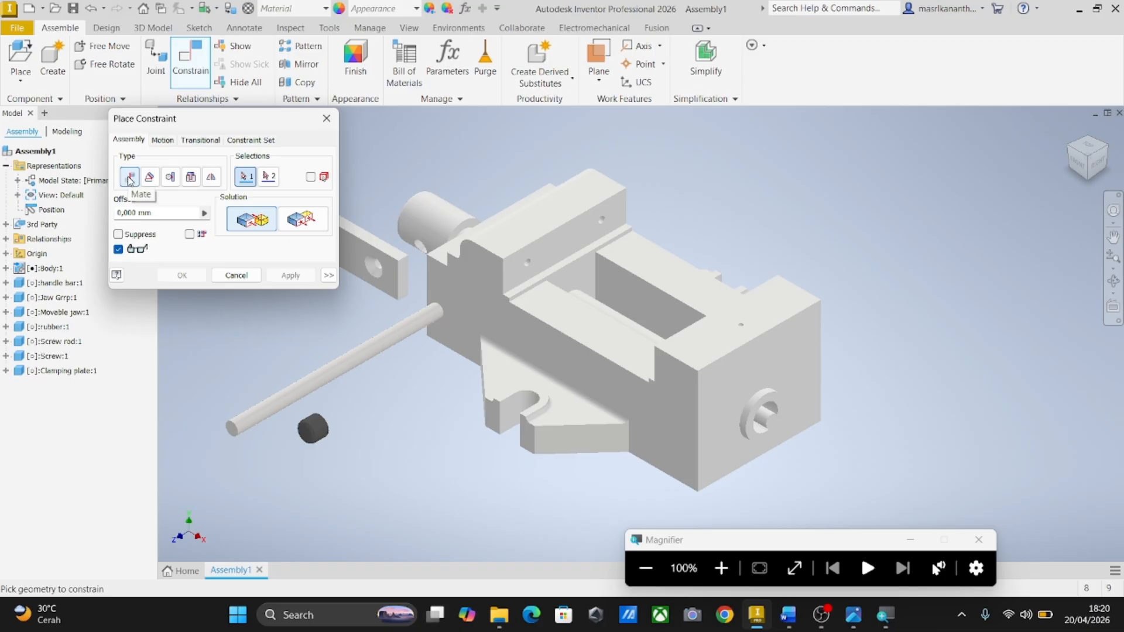
{"action": "left_click", "coordinate": [721, 568]}
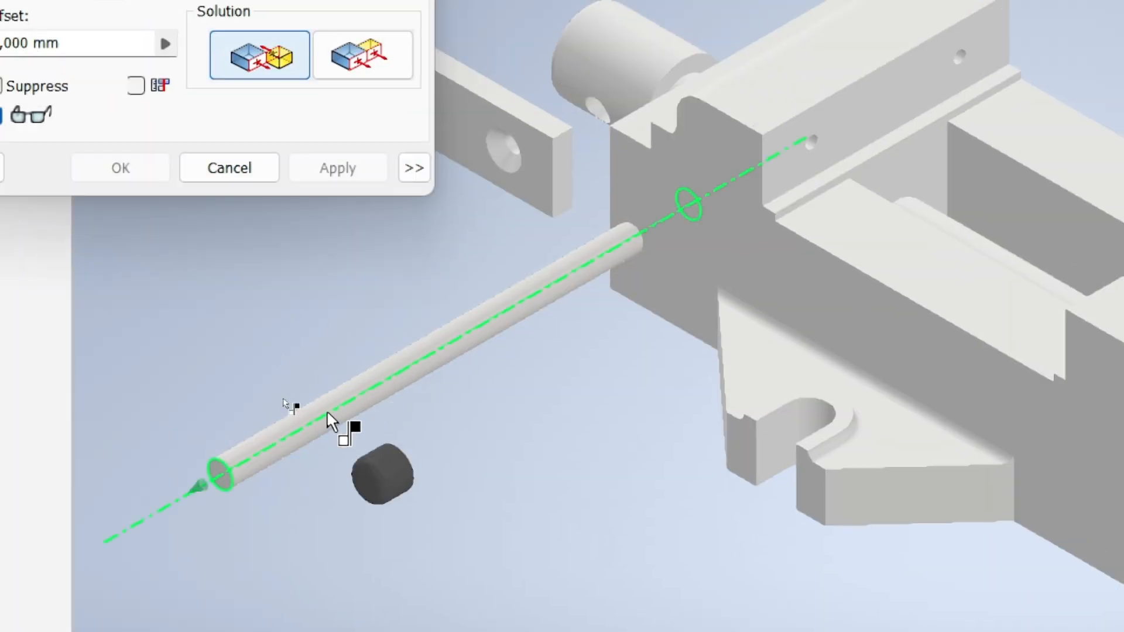
{"action": "left_click", "coordinate": [329, 421]}
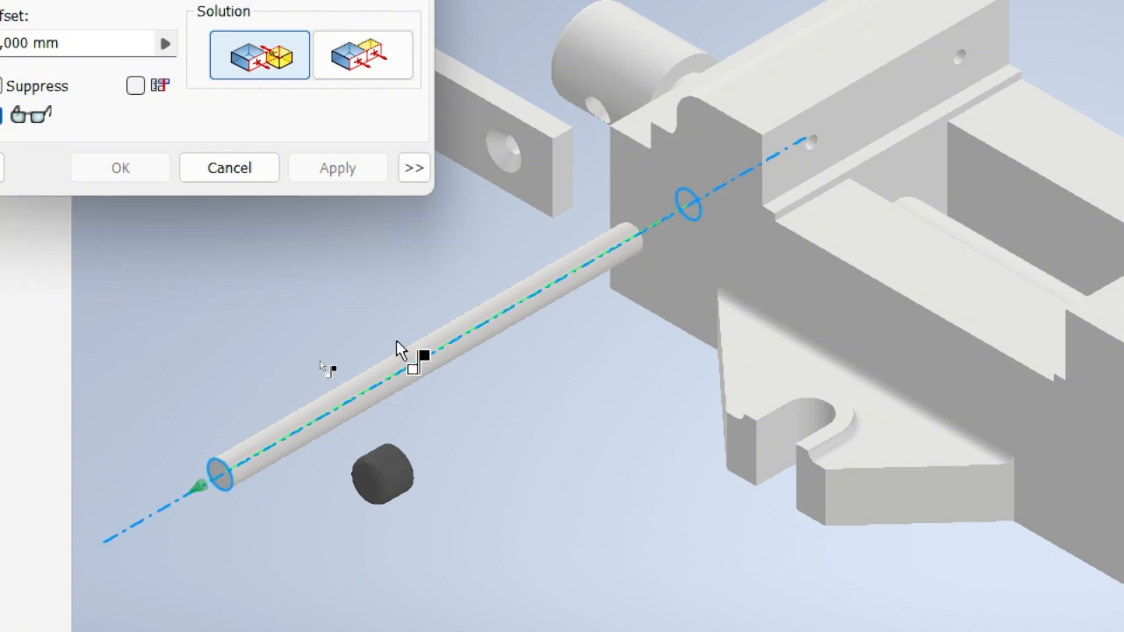
{"action": "left_click", "coordinate": [590, 111]}
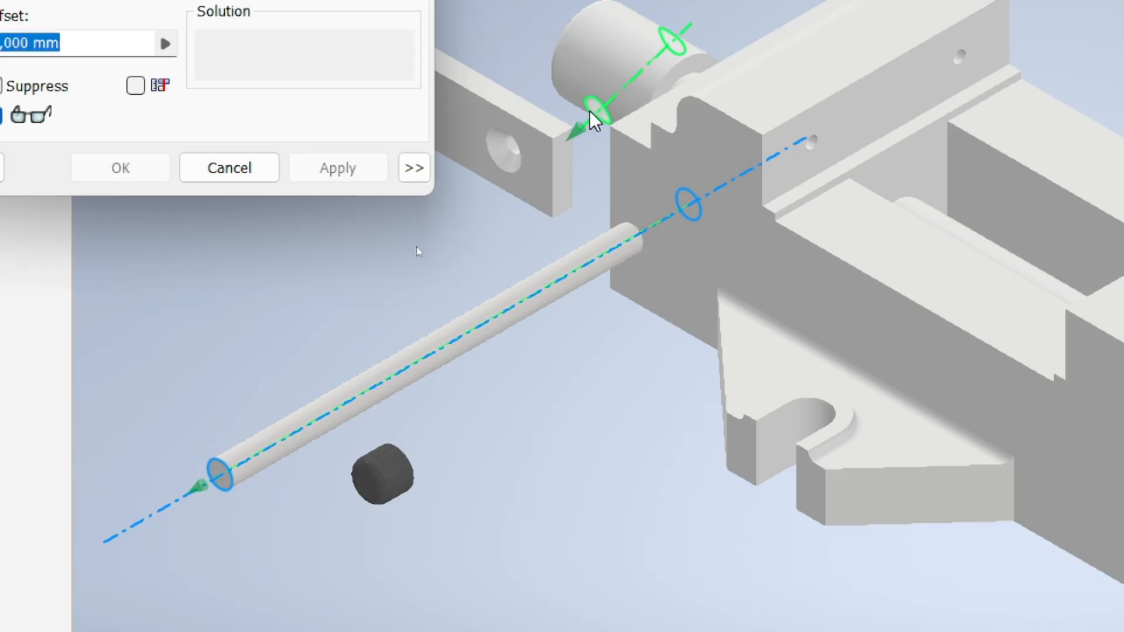
{"action": "left_click", "coordinate": [93, 167]}
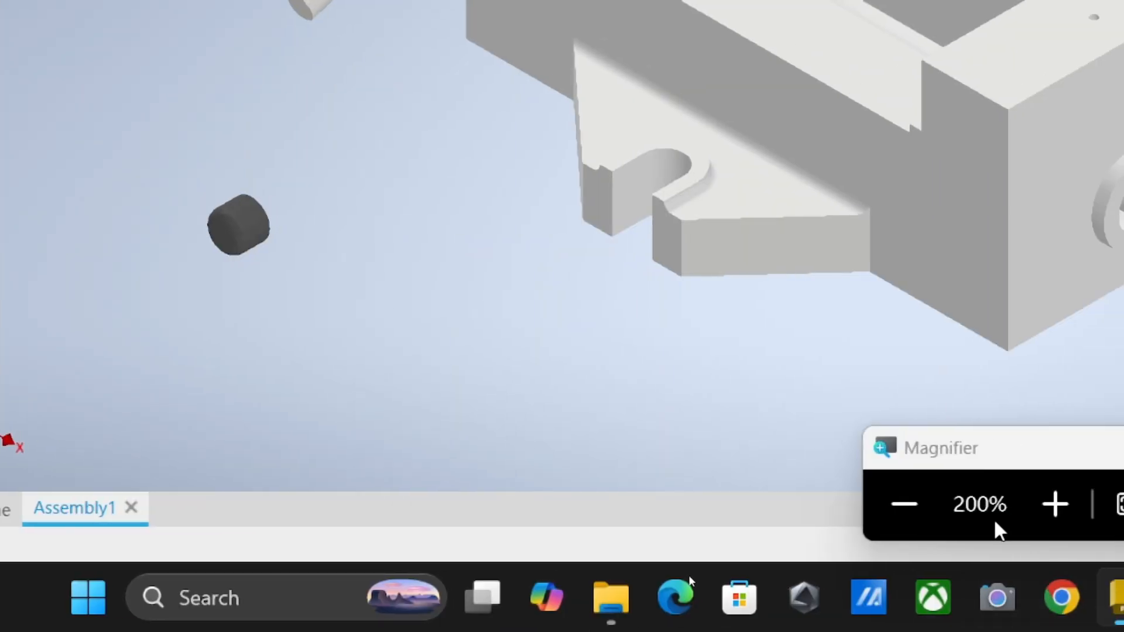
{"action": "left_click", "coordinate": [903, 502]}
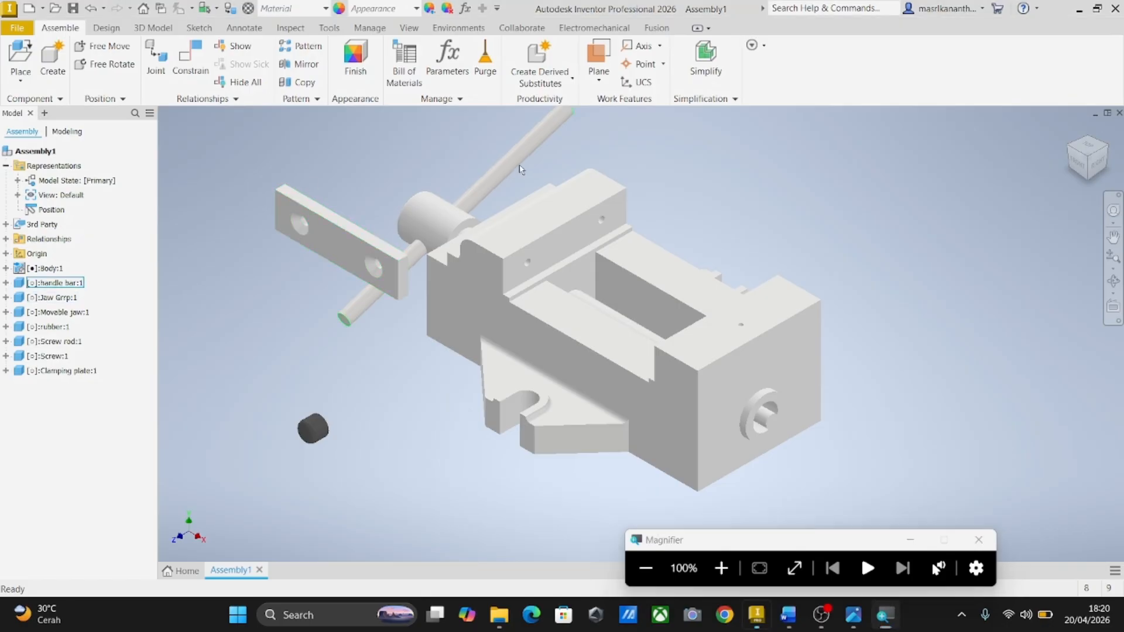
{"action": "left_click_drag", "start_coordinate": [520, 176], "coordinate": [466, 218]}
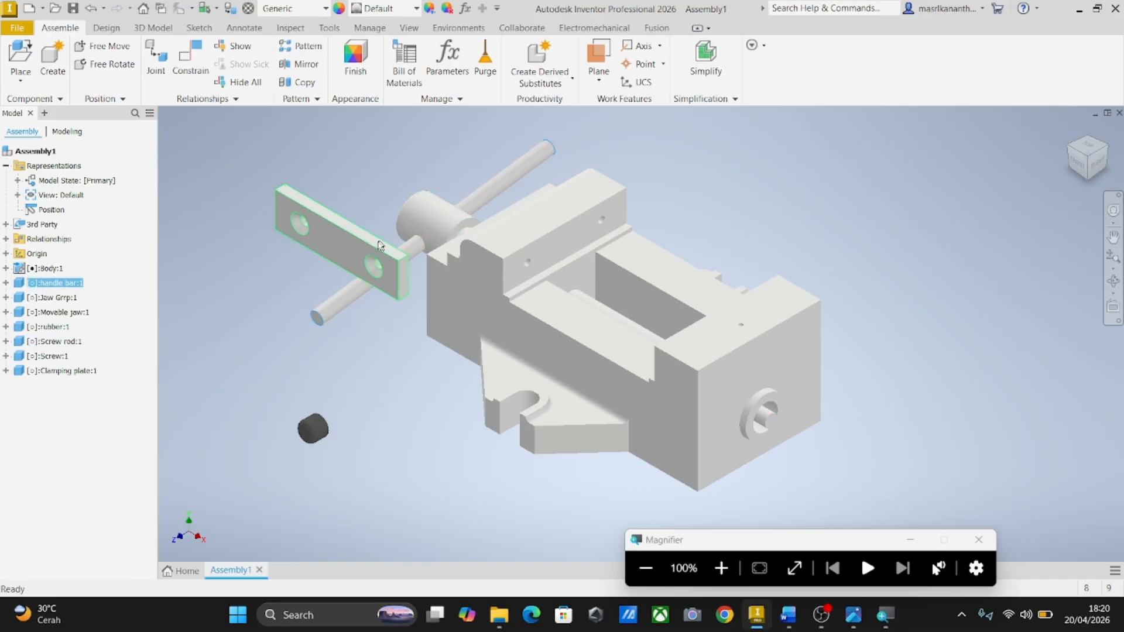
Step: Expand the origin geometry of the handle bar and the screw rod in the model tree
{"action": "left_click", "coordinate": [721, 568]}
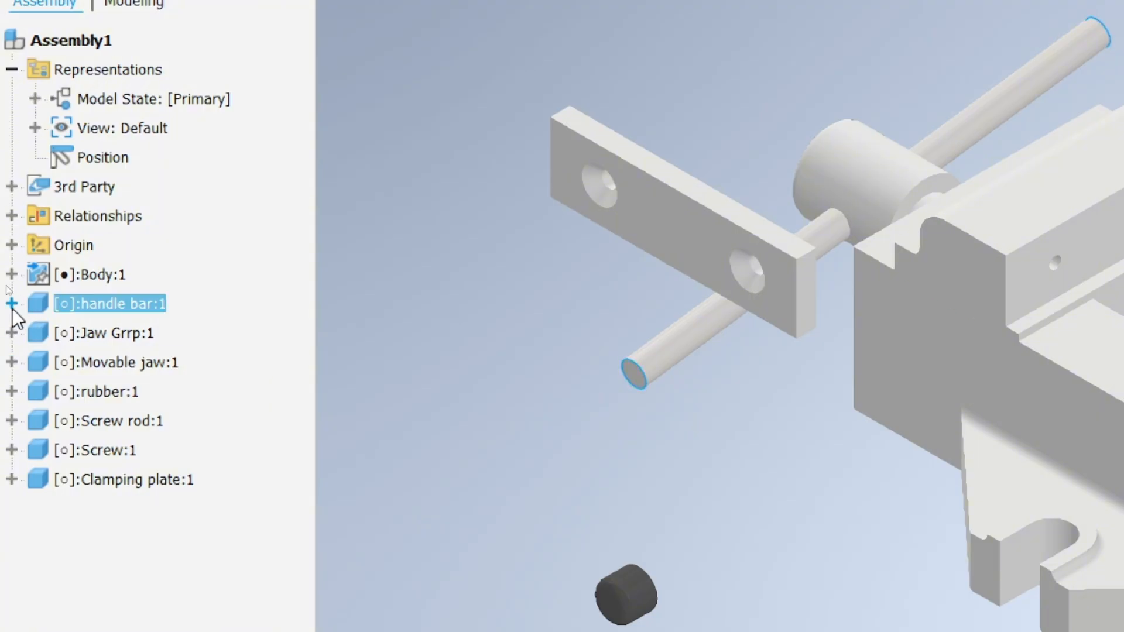
{"action": "left_click", "coordinate": [12, 303]}
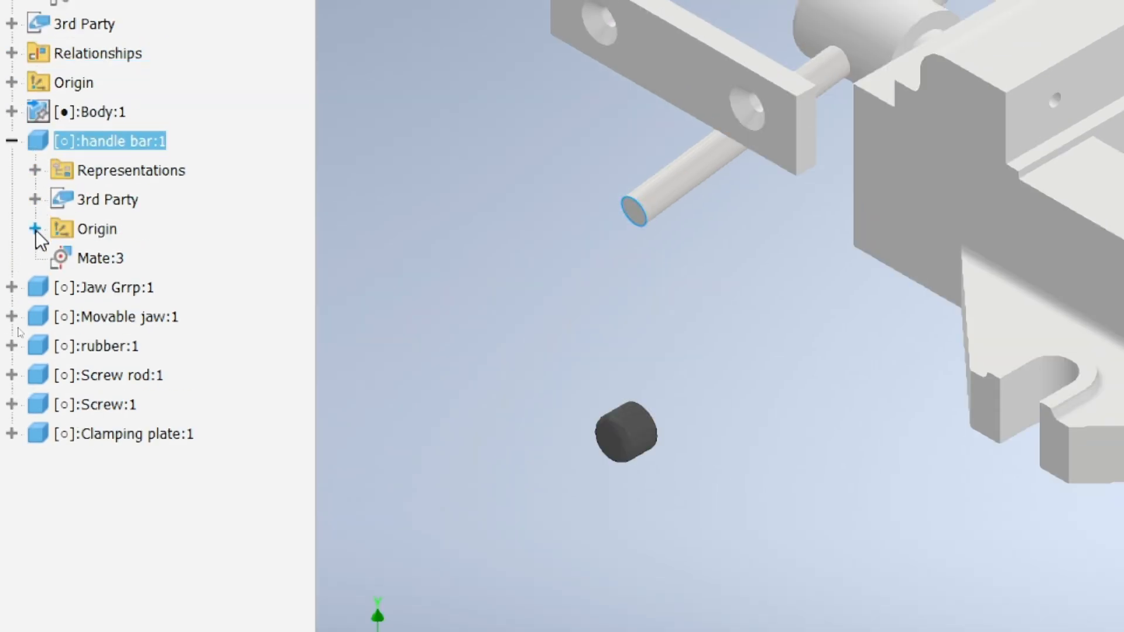
{"action": "left_click", "coordinate": [35, 228]}
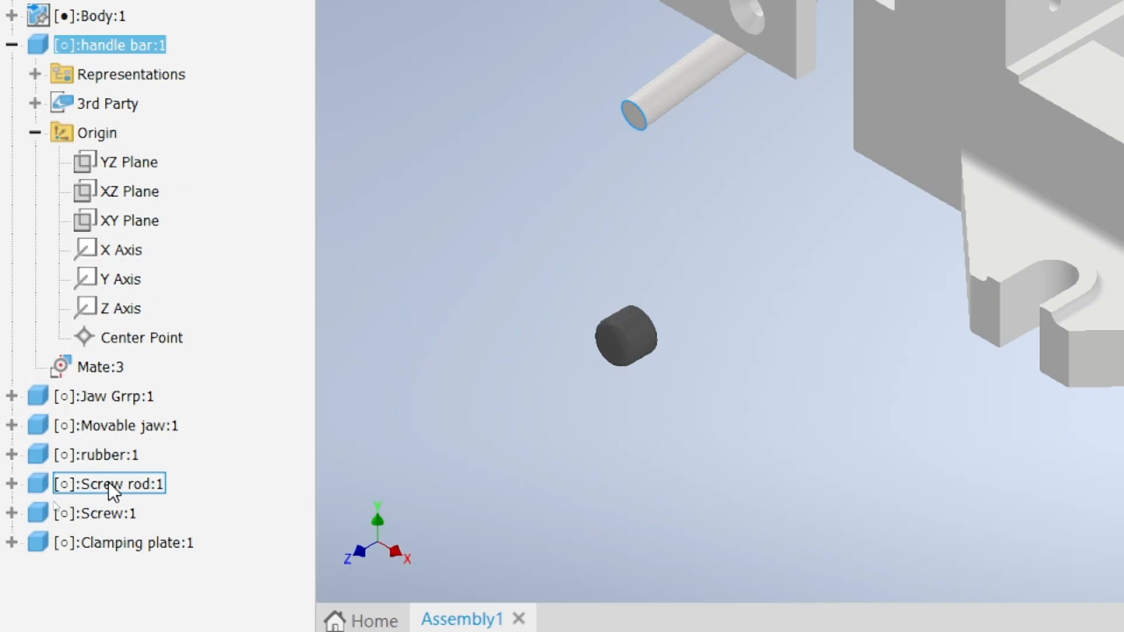
{"action": "left_click", "coordinate": [12, 484]}
{"action": "left_click", "coordinate": [34, 455]}
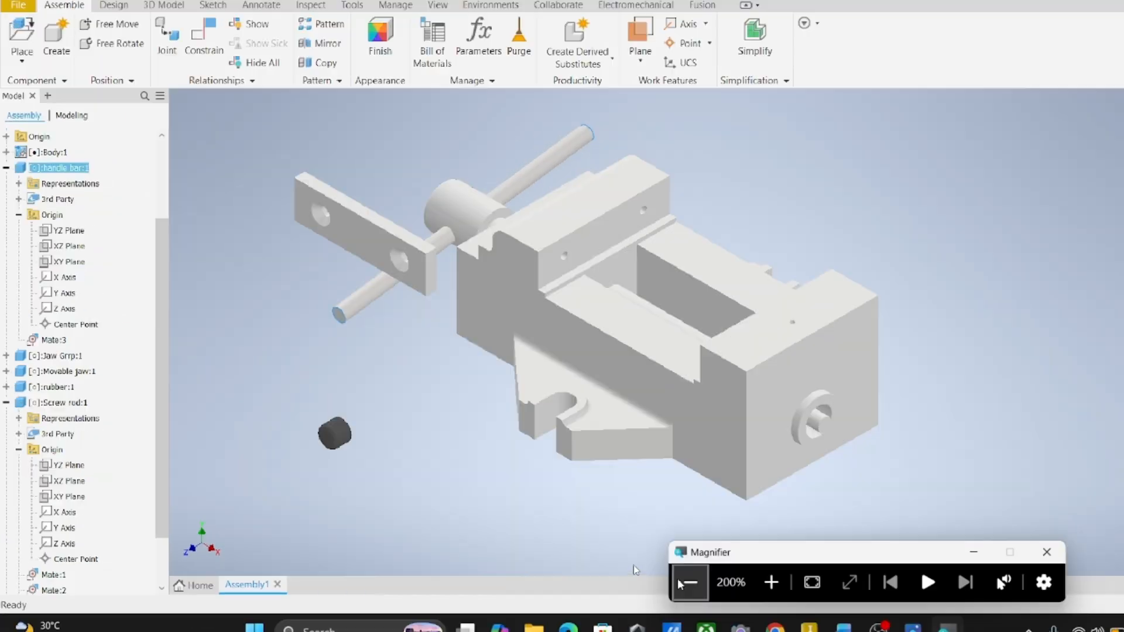
{"action": "left_click", "coordinate": [688, 582]}
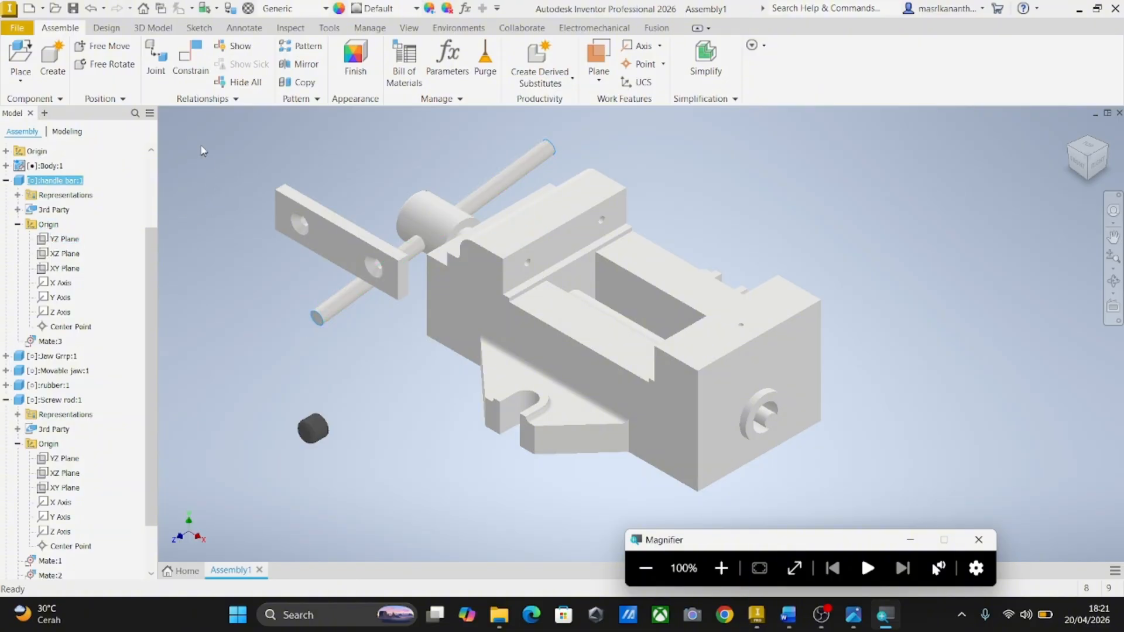
Step: Mate the handle bar's XY Plane to the screw rod's YZ Plane at zero offset, and test the bar's remaining movement
{"action": "left_click", "coordinate": [191, 59]}
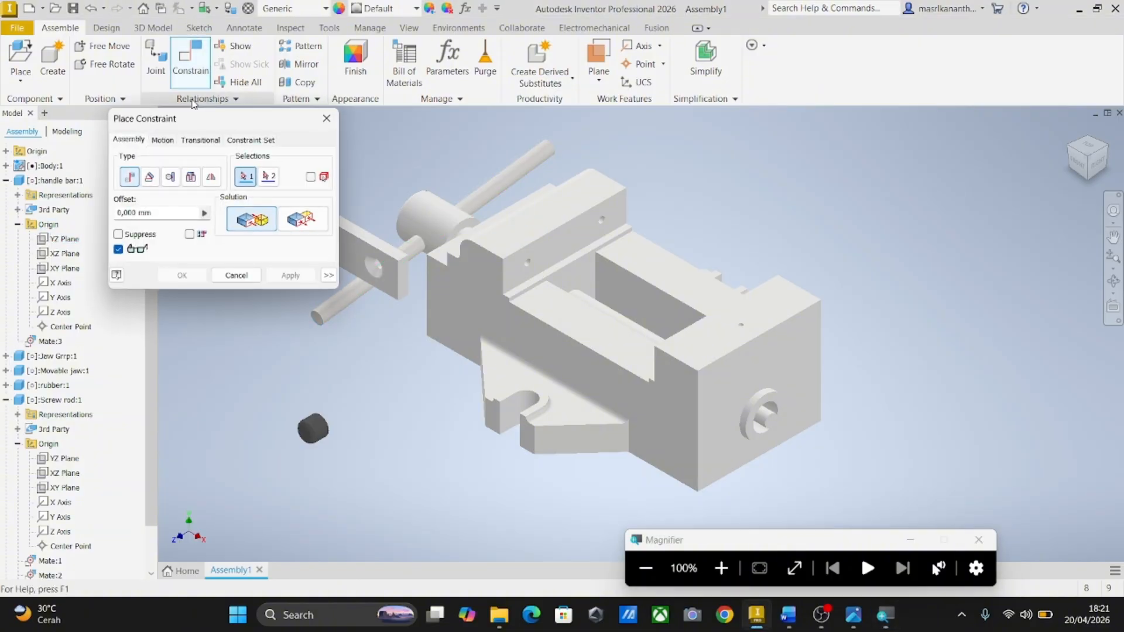
{"action": "left_click_drag", "start_coordinate": [212, 117], "coordinate": [238, 109]}
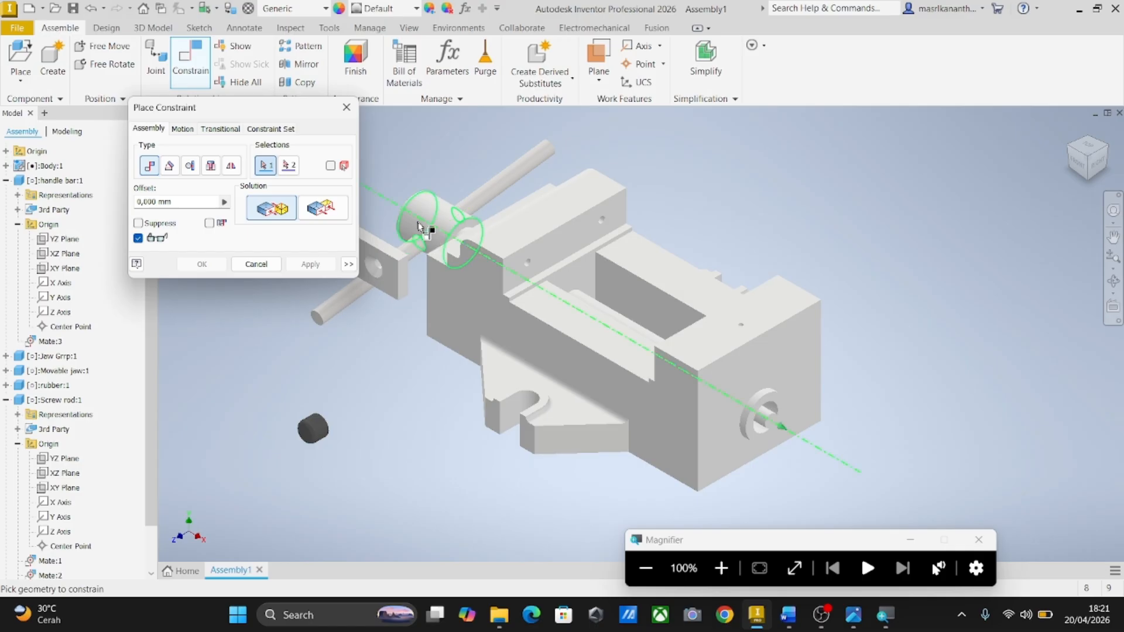
{"action": "left_click", "coordinate": [65, 268]}
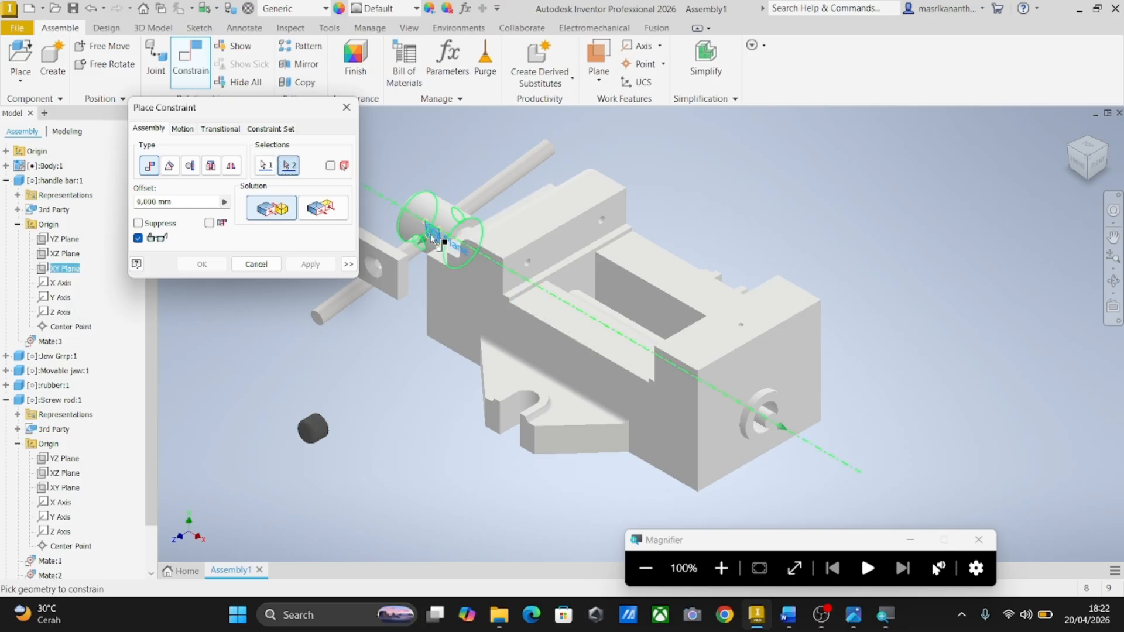
{"action": "scroll", "coordinate": [433, 240], "scroll_direction": "up", "scroll_amount": 3}
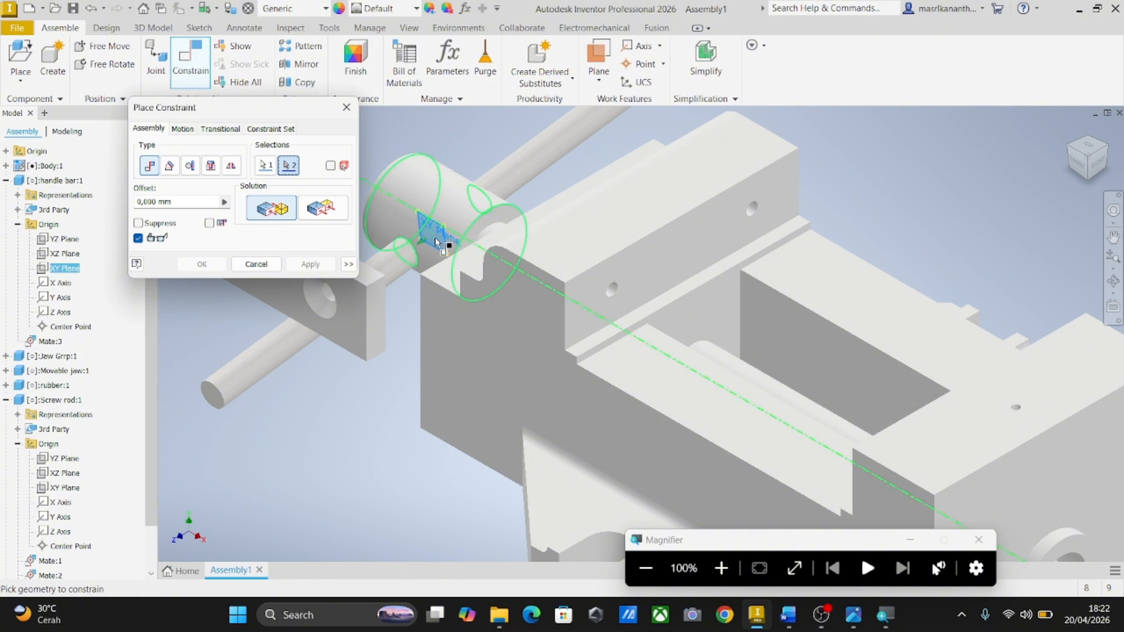
{"action": "left_click", "coordinate": [64, 459]}
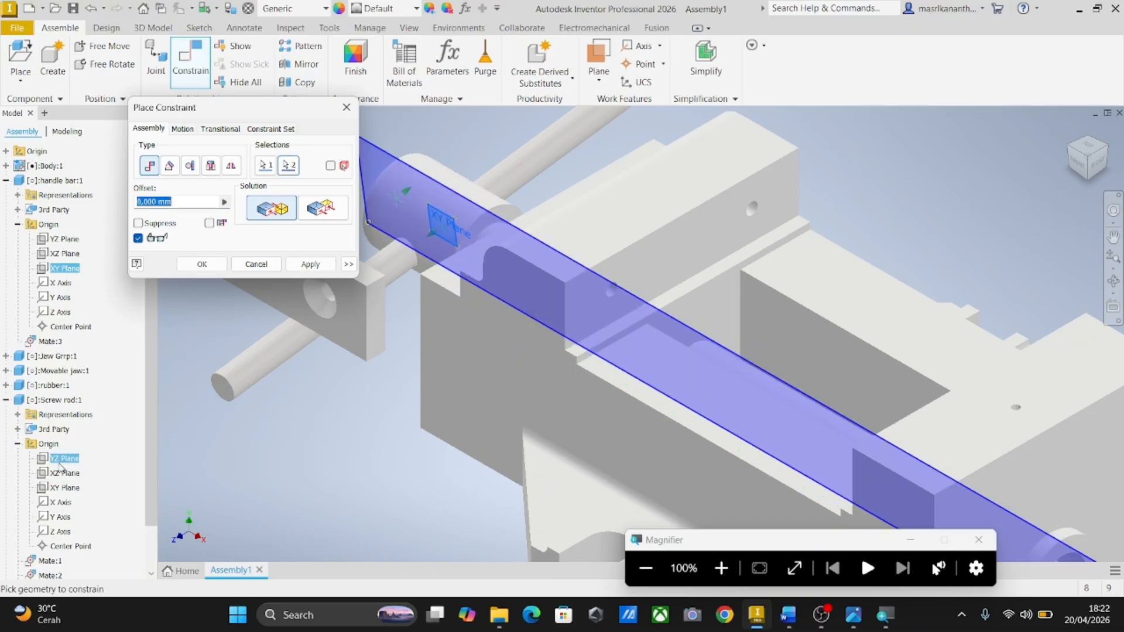
{"action": "left_click", "coordinate": [199, 264]}
{"action": "left_click", "coordinate": [236, 387]}
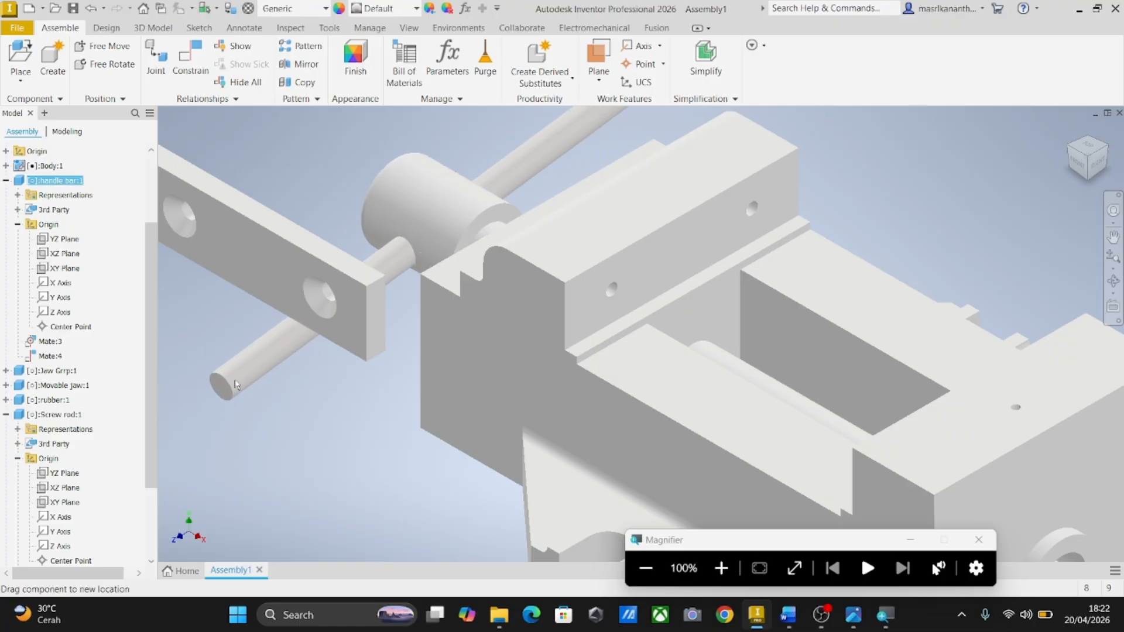
{"action": "scroll", "coordinate": [486, 306], "scroll_direction": "up", "scroll_amount": 3}
{"action": "mouse_move", "coordinate": [525, 215]}
{"action": "left_mouse_down"}
{"action": "mouse_move", "coordinate": [515, 221]}
{"action": "mouse_move", "coordinate": [525, 225]}
{"action": "left_mouse_up"}
Step: Mate the axis of one jaw grip hole to the movable jaw's far screw hole axis at zero offset
{"action": "left_click_drag", "start_coordinate": [347, 271], "coordinate": [316, 209]}
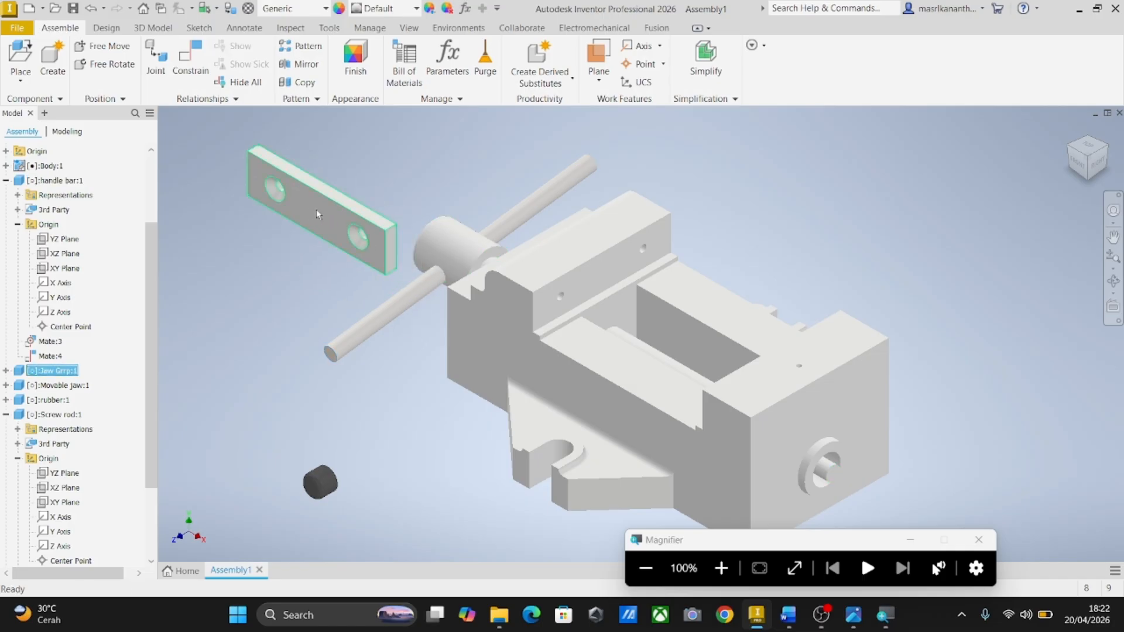
{"action": "left_click", "coordinate": [202, 73]}
{"action": "left_click_drag", "start_coordinate": [176, 106], "coordinate": [97, 122]}
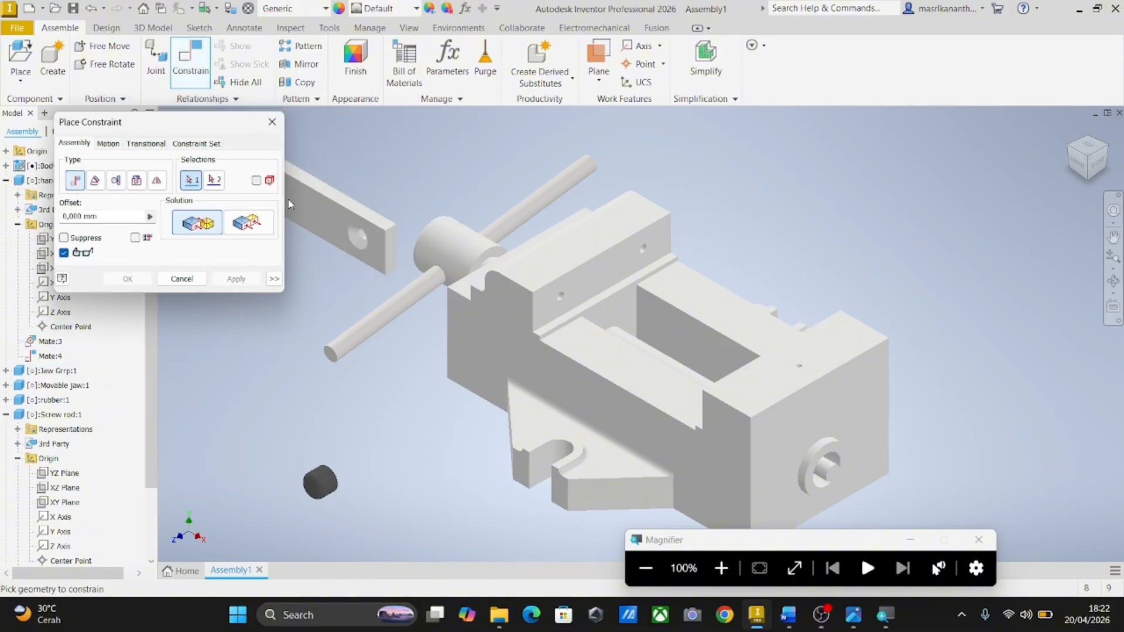
{"action": "scroll", "coordinate": [345, 234], "scroll_direction": "up", "scroll_amount": 3}
{"action": "scroll", "coordinate": [345, 234], "scroll_direction": "up", "scroll_amount": 3}
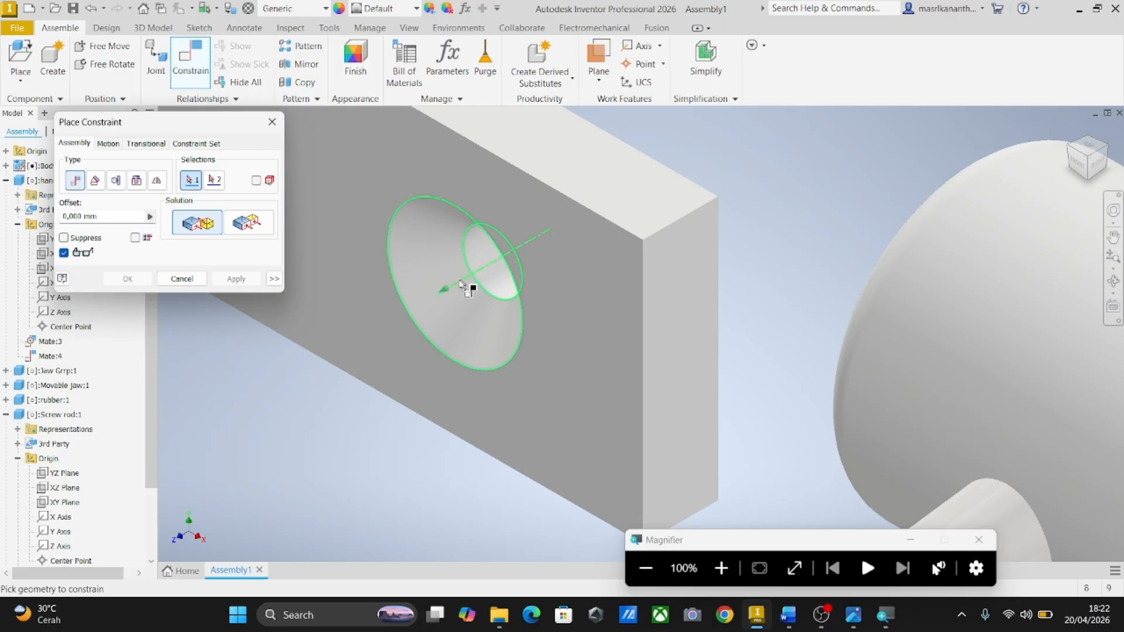
{"action": "scroll", "coordinate": [486, 274], "scroll_direction": "down", "scroll_amount": 5}
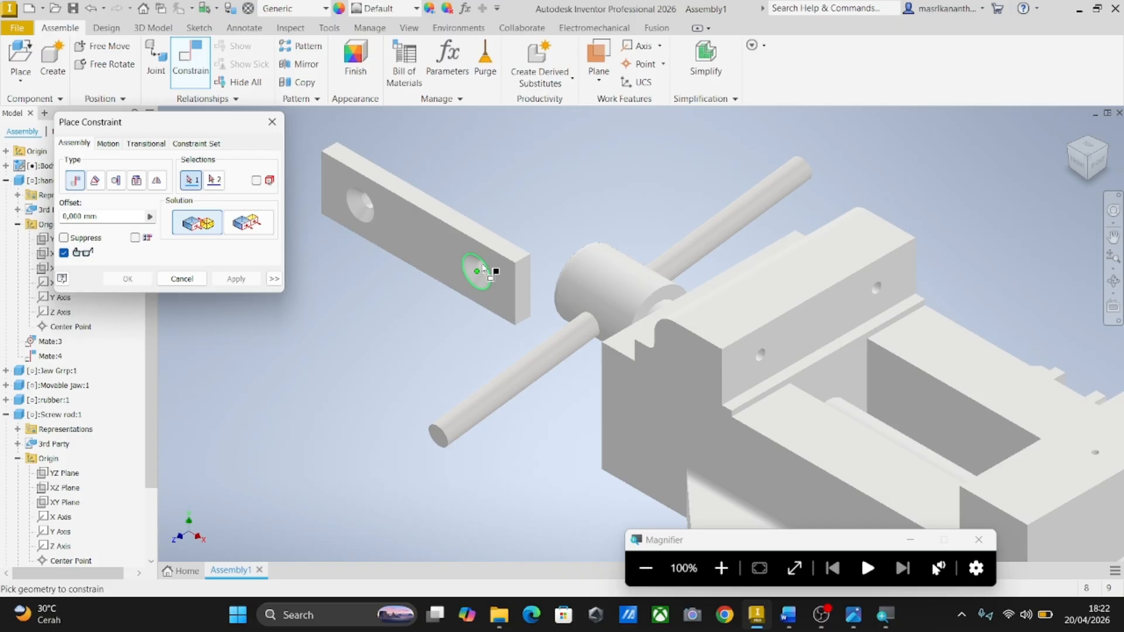
{"action": "scroll", "coordinate": [484, 271], "scroll_direction": "up", "scroll_amount": 5}
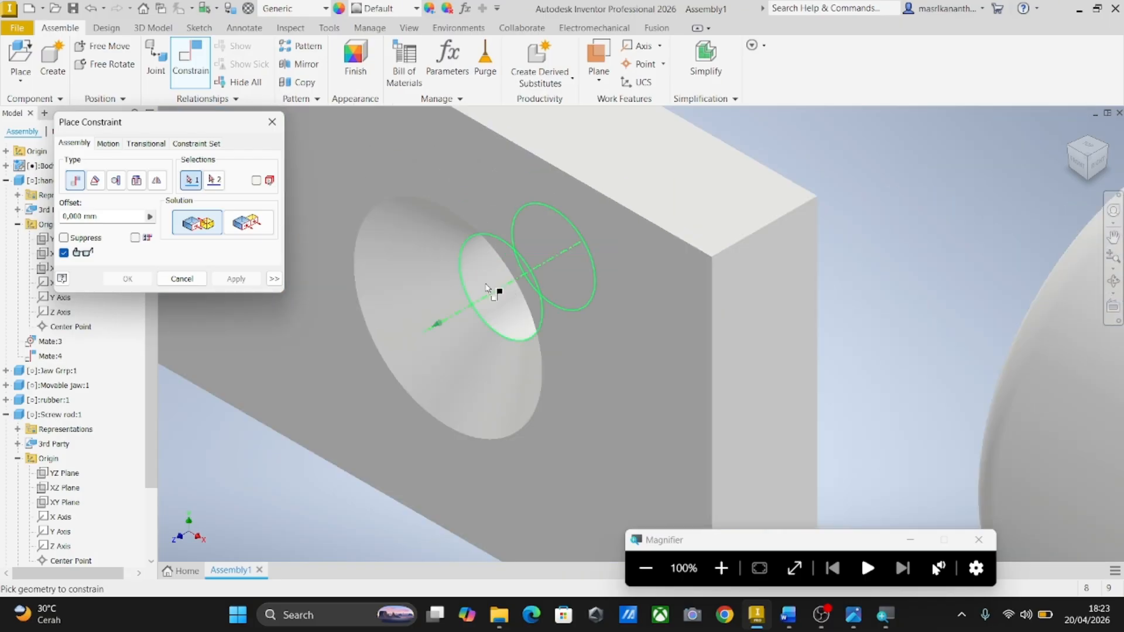
{"action": "left_click", "coordinate": [492, 291]}
{"action": "scroll", "coordinate": [490, 293], "scroll_direction": "down", "scroll_amount": 5}
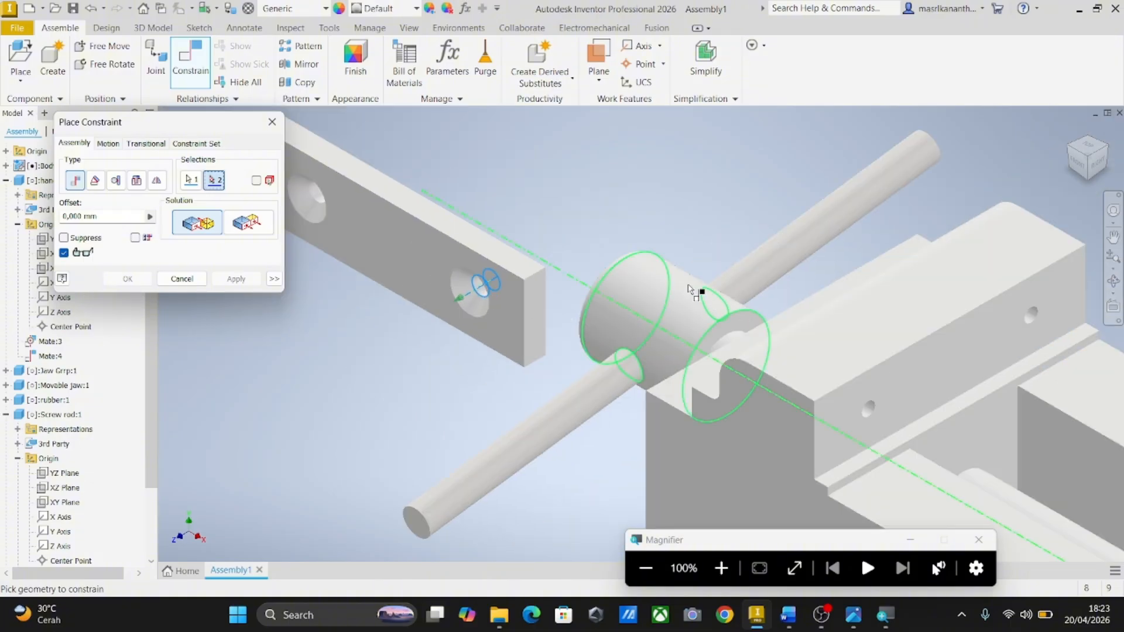
{"action": "scroll", "coordinate": [692, 291], "scroll_direction": "down", "scroll_amount": 3}
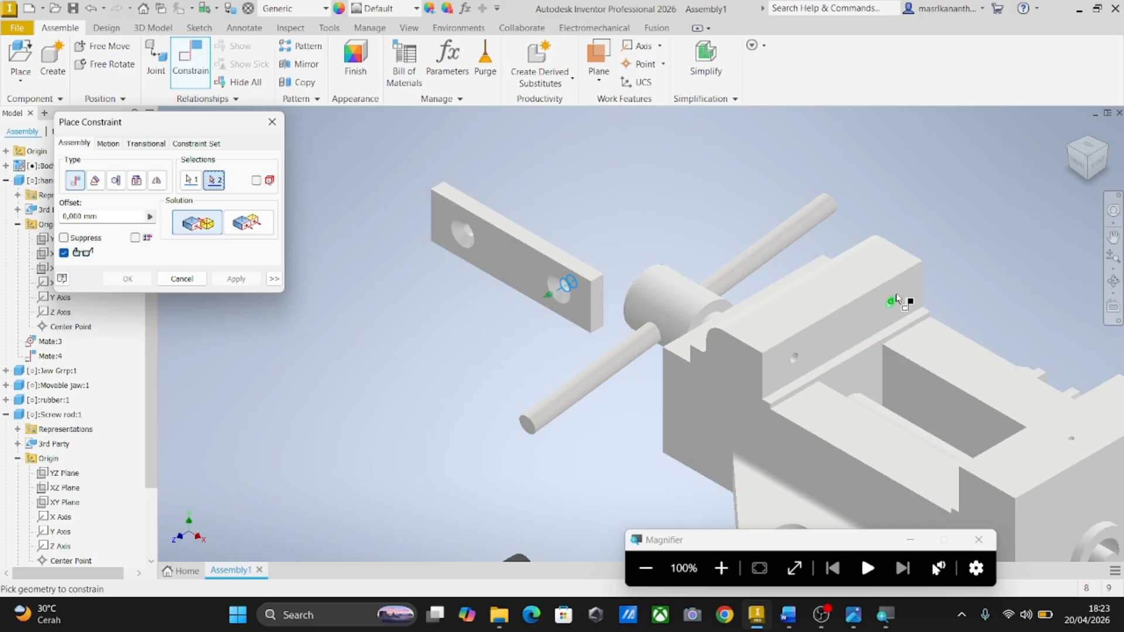
{"action": "scroll", "coordinate": [896, 320], "scroll_direction": "up", "scroll_amount": 5}
{"action": "left_click", "coordinate": [880, 331]}
{"action": "scroll", "coordinate": [879, 331], "scroll_direction": "down", "scroll_amount": 5}
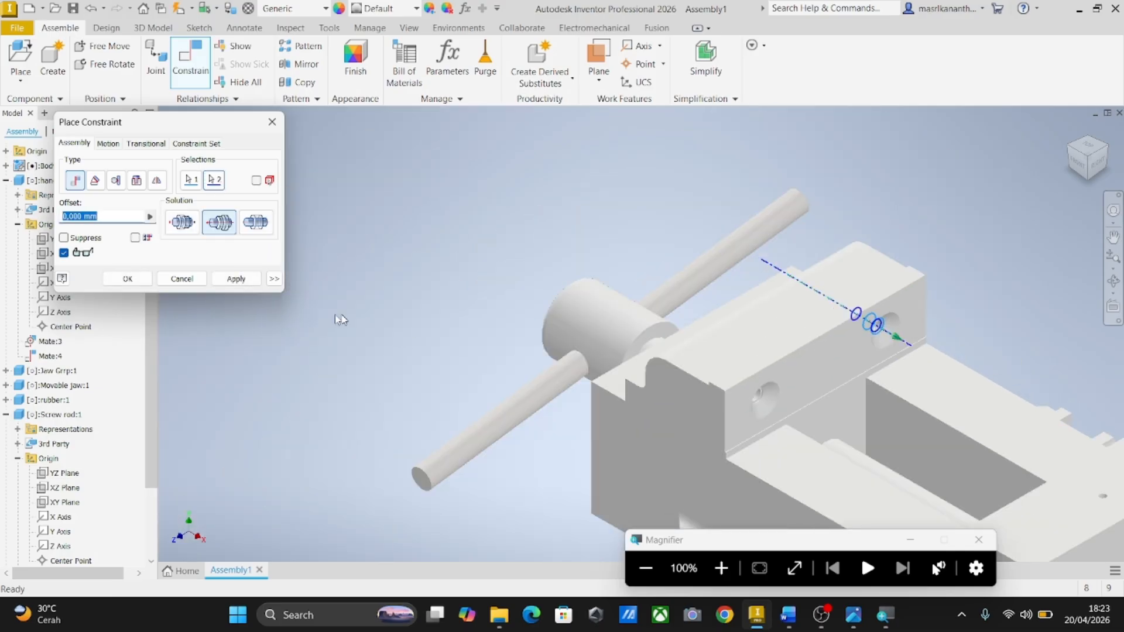
{"action": "left_click", "coordinate": [235, 281]}
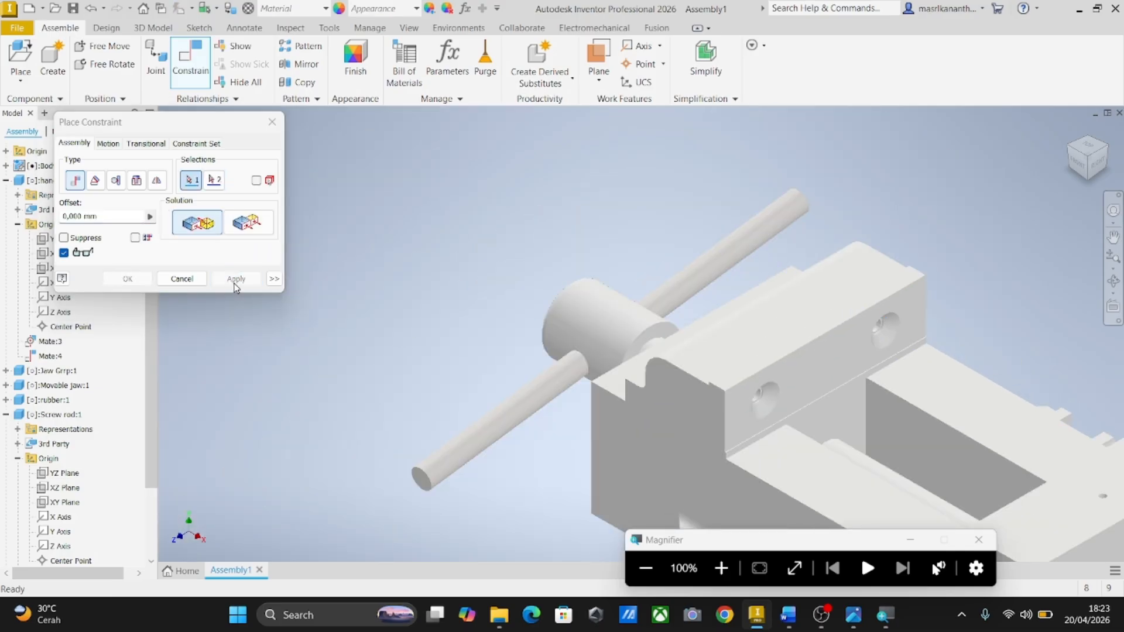
Step: Mate the jaw grip's other hole axis to the movable jaw's near screw hole axis at zero offset
{"action": "scroll", "coordinate": [764, 408], "scroll_direction": "up", "scroll_amount": 5}
{"action": "scroll", "coordinate": [764, 408], "scroll_direction": "up", "scroll_amount": 3}
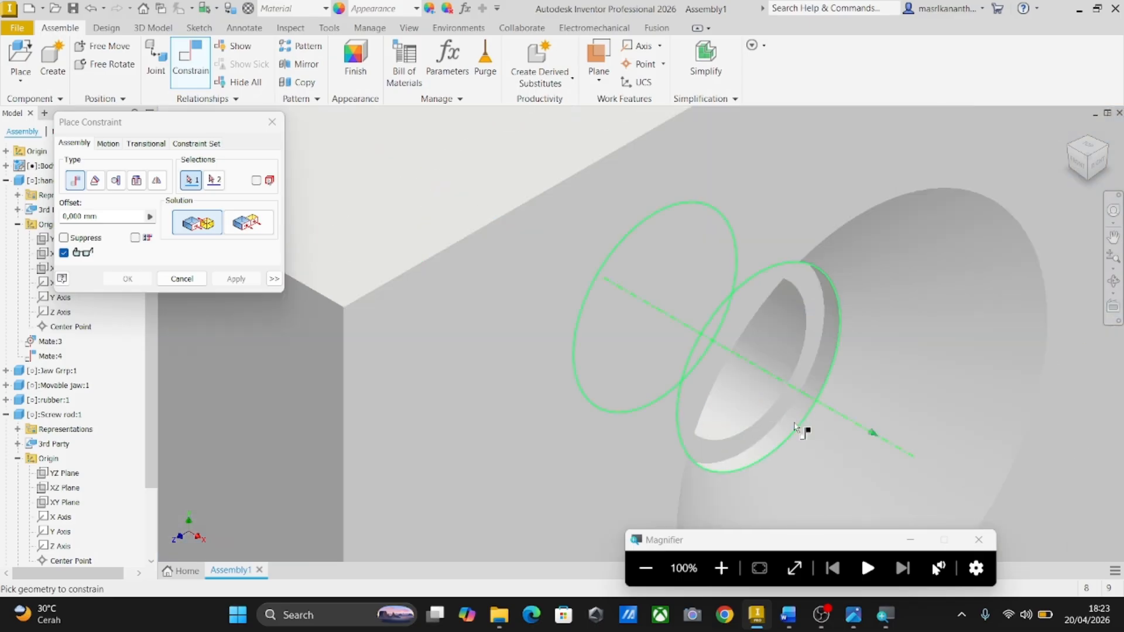
{"action": "left_click", "coordinate": [802, 430]}
{"action": "left_click", "coordinate": [747, 393]}
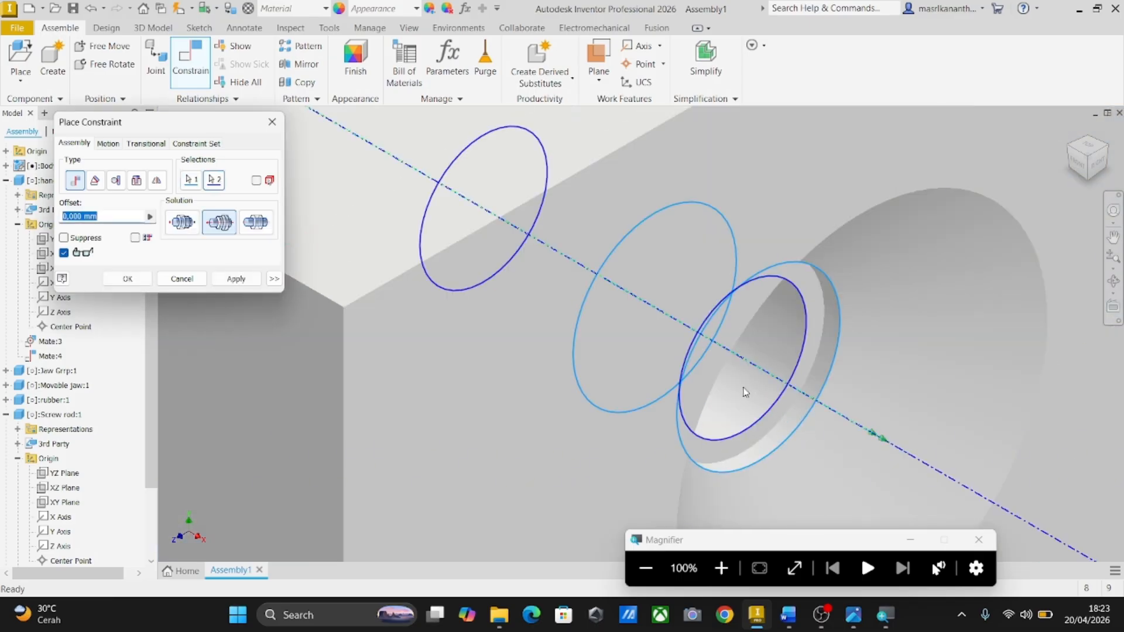
{"action": "left_click", "coordinate": [123, 279]}
{"action": "scroll", "coordinate": [376, 327], "scroll_direction": "down", "scroll_amount": 8}
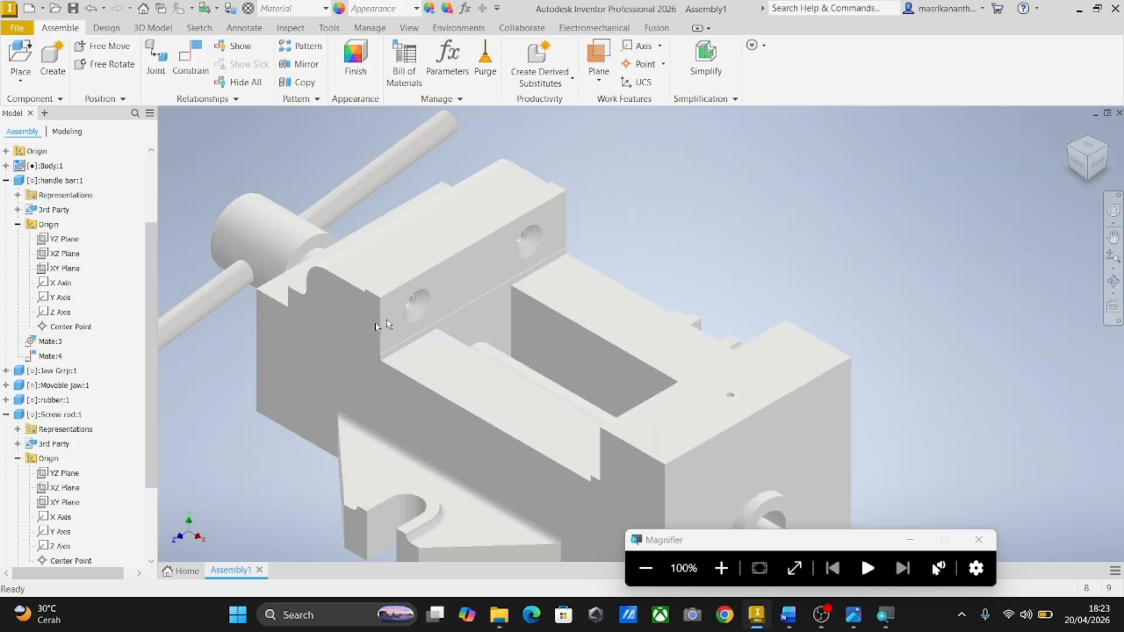
Step: Slide the jaw grip away from the movable jaw, mate its back face to the jaw's front face at zero offset, and test the fit
{"action": "left_click_drag", "start_coordinate": [376, 327], "coordinate": [452, 289]}
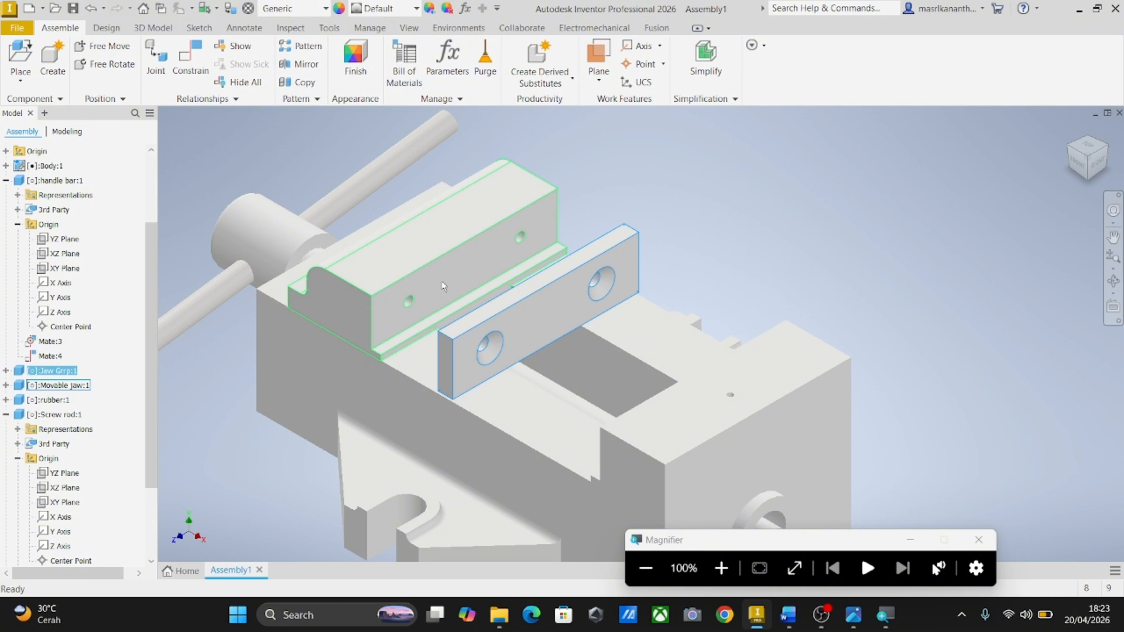
{"action": "left_click", "coordinate": [190, 59]}
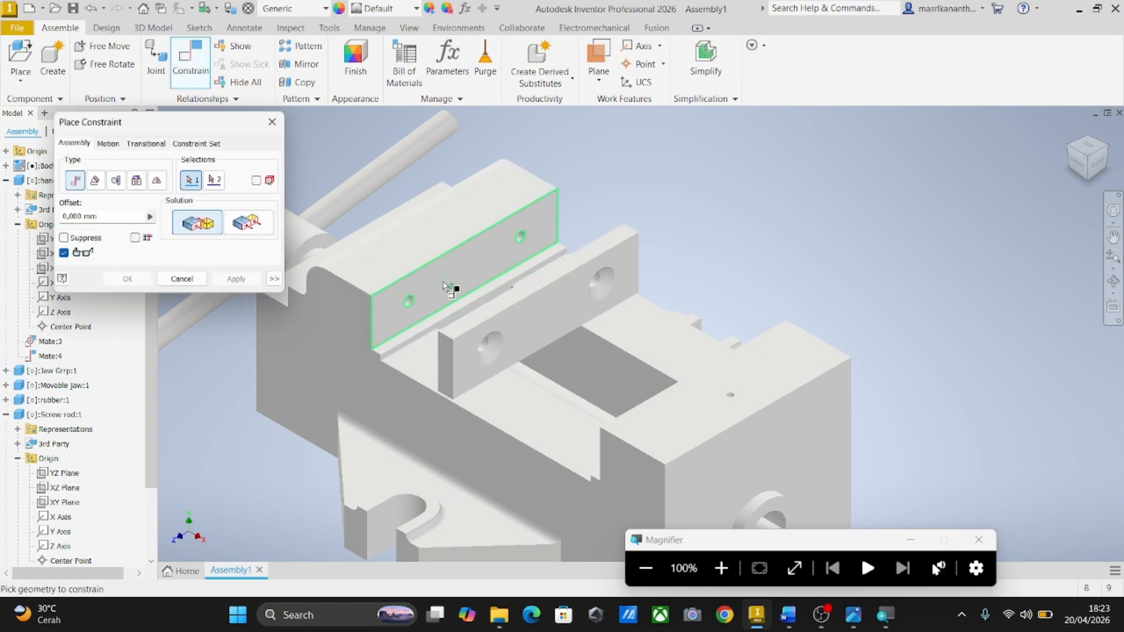
{"action": "scroll", "coordinate": [443, 286], "scroll_direction": "up", "scroll_amount": 2}
{"action": "left_click", "coordinate": [464, 277]}
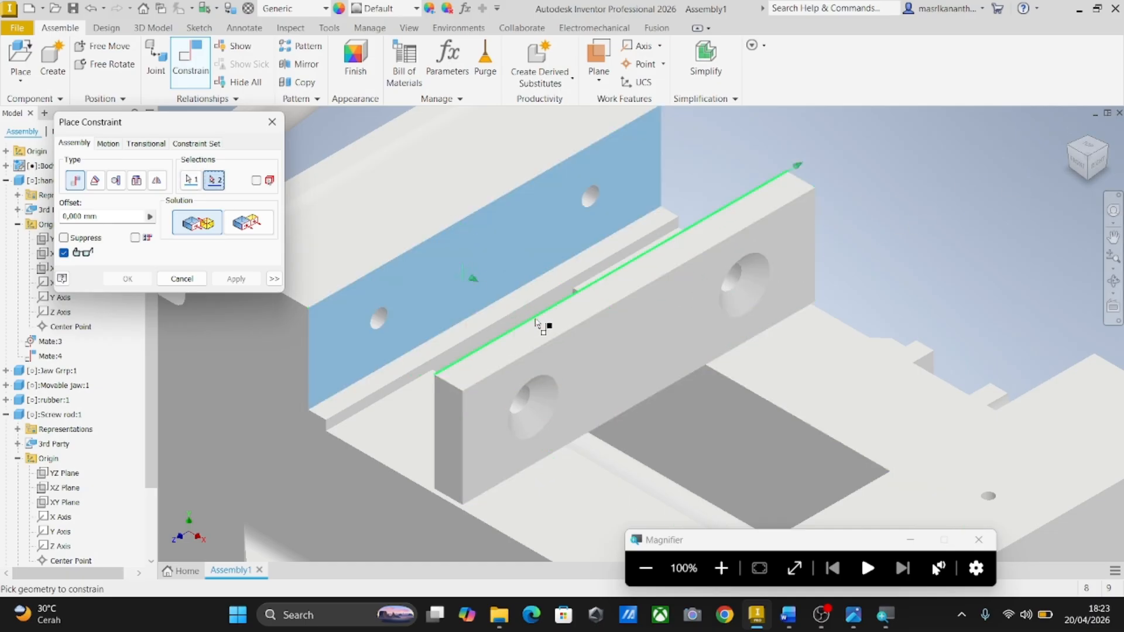
{"action": "left_click", "coordinate": [1063, 160]}
{"action": "left_click", "coordinate": [755, 273]}
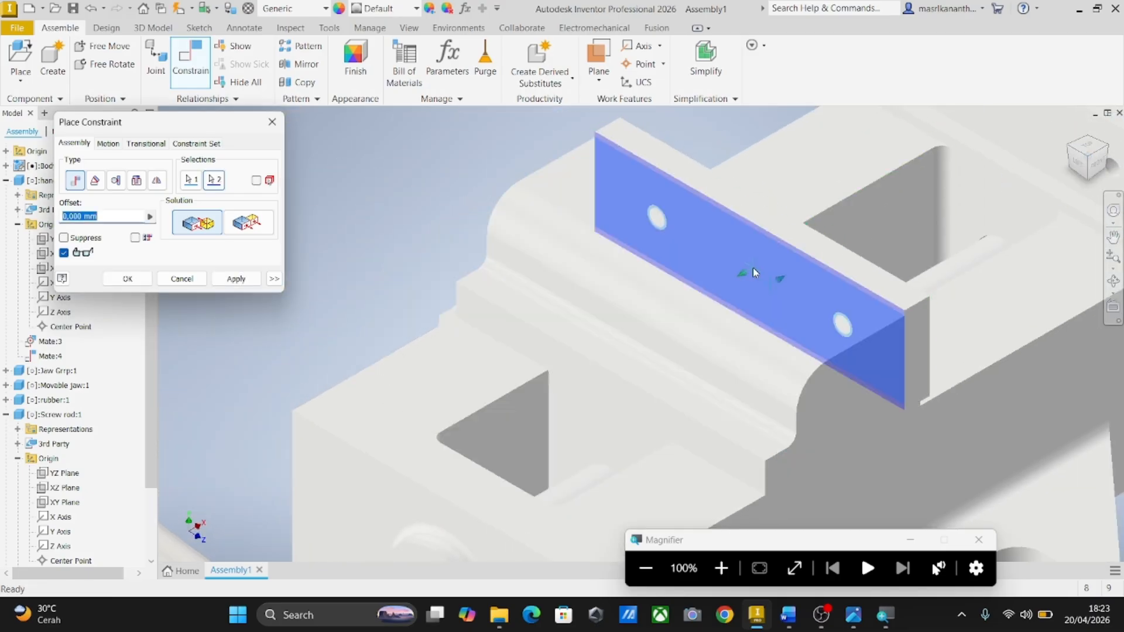
{"action": "left_click", "coordinate": [127, 279]}
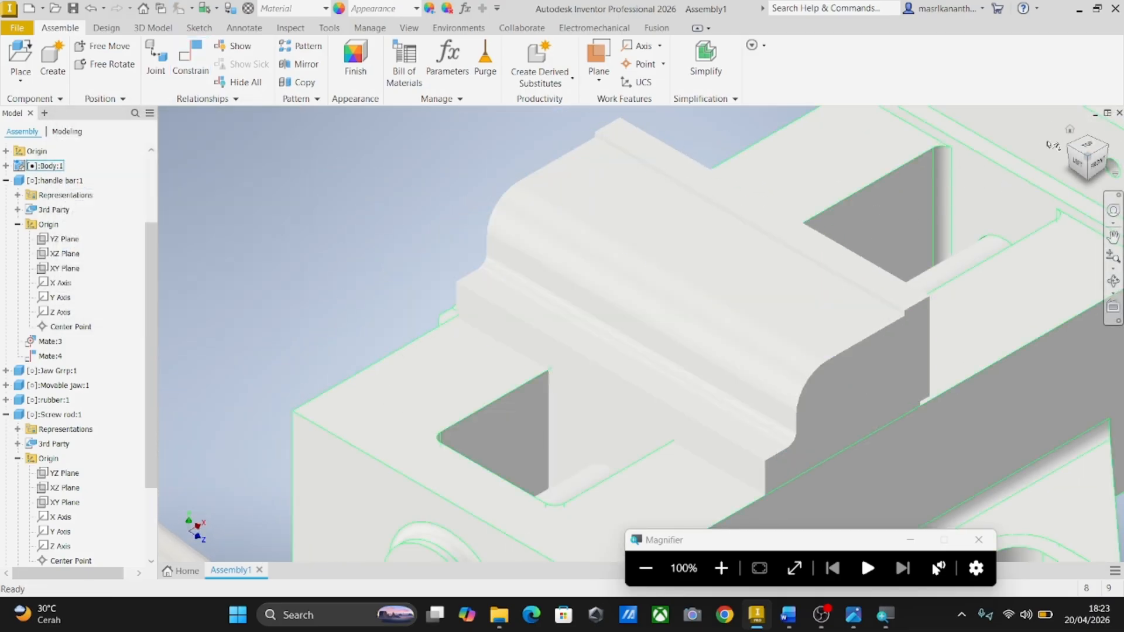
{"action": "left_click", "coordinate": [1070, 132]}
{"action": "scroll", "coordinate": [831, 287], "scroll_direction": "down", "scroll_amount": 5}
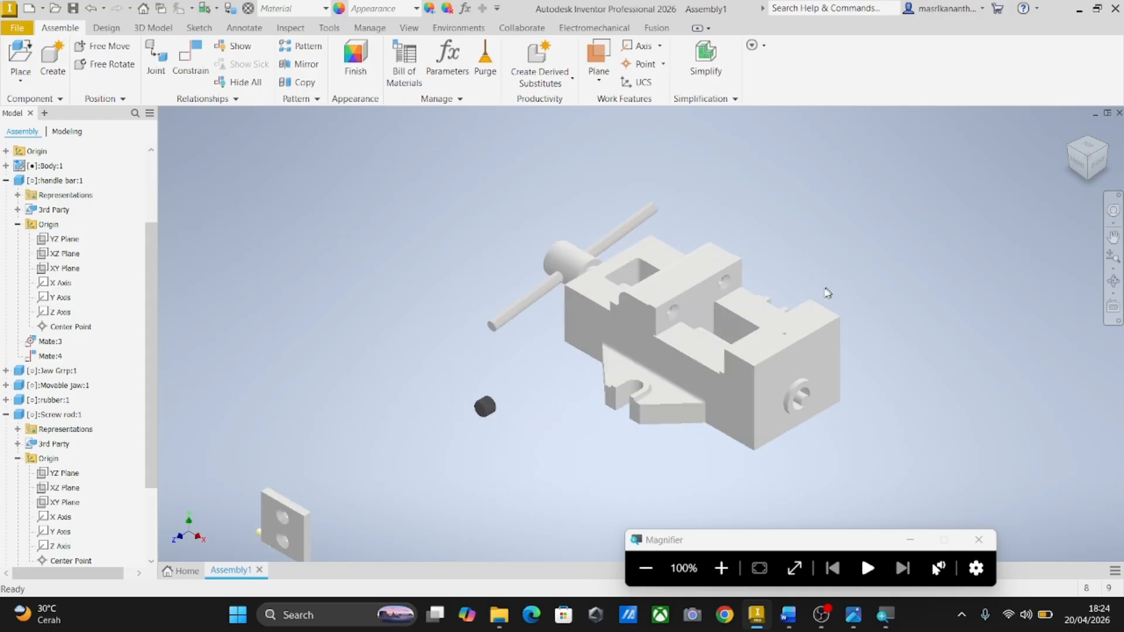
{"action": "left_click_drag", "start_coordinate": [637, 308], "coordinate": [559, 293]}
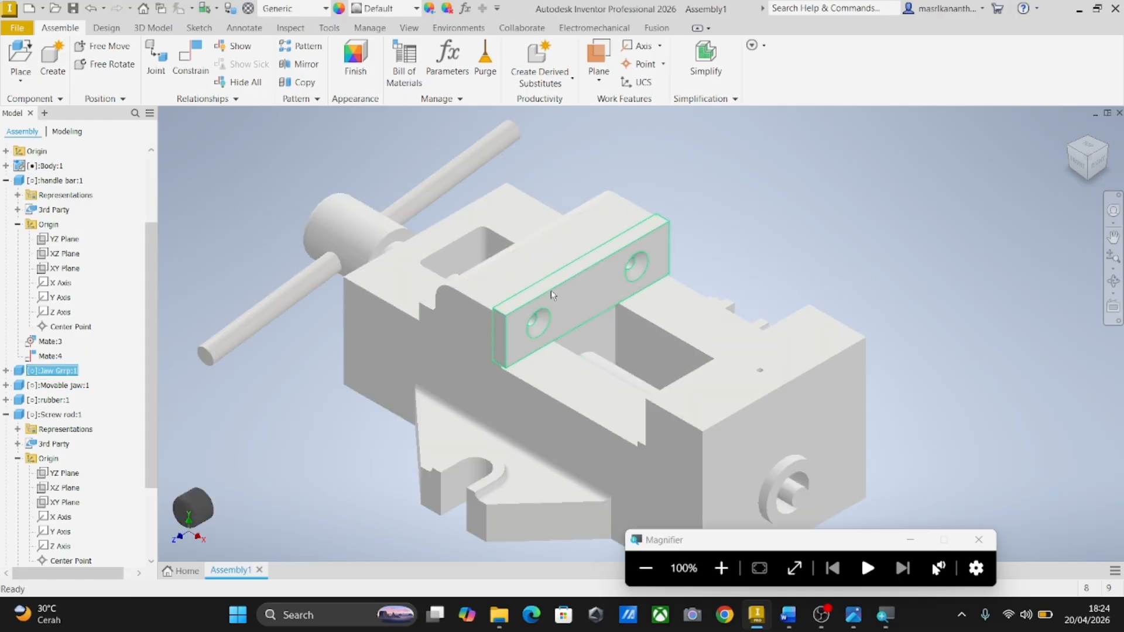
{"action": "scroll", "coordinate": [611, 271], "scroll_direction": "up", "scroll_amount": 5}
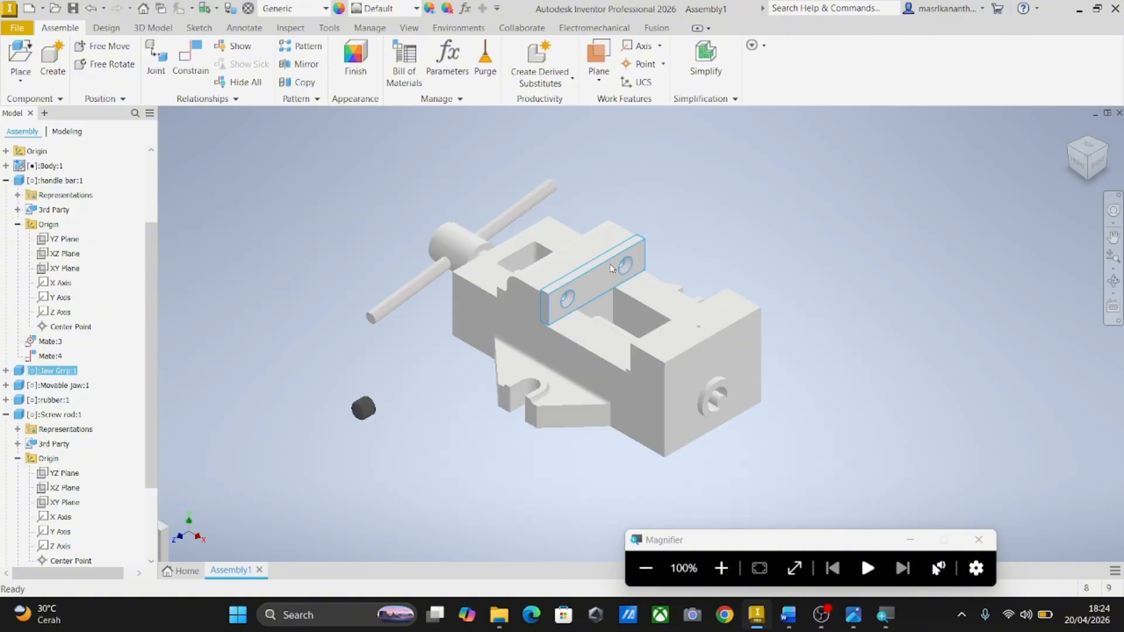
Step: Move the countersunk screw into the free space above the vice and paste a copy of it beside the original
{"action": "left_click_drag", "start_coordinate": [330, 424], "coordinate": [375, 319]}
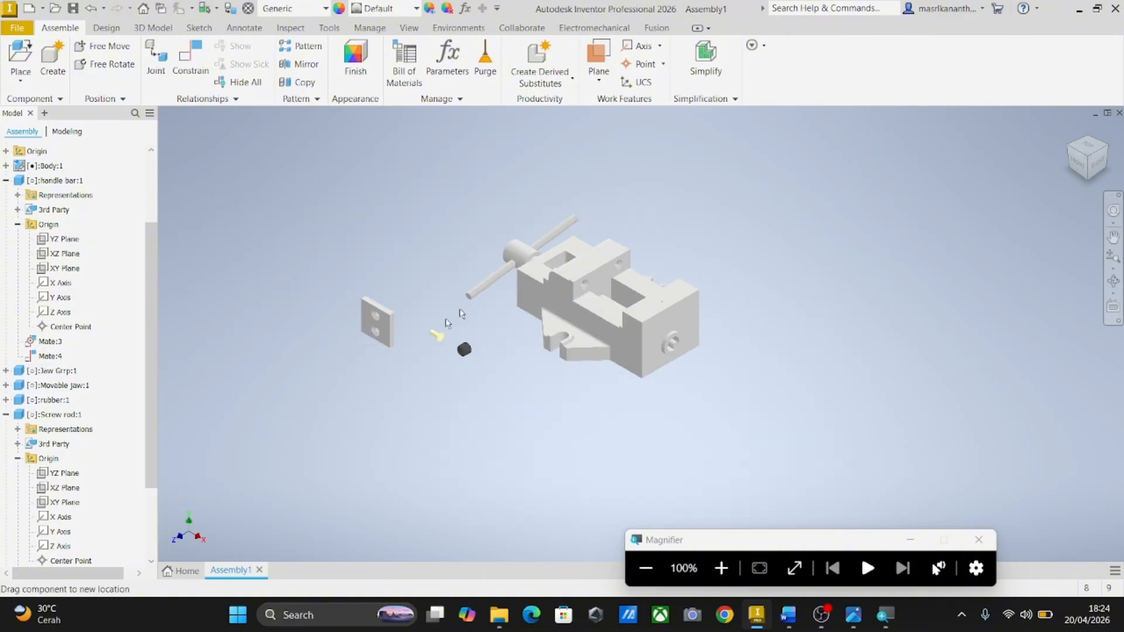
{"action": "scroll", "coordinate": [680, 209], "scroll_direction": "down", "scroll_amount": 5}
{"action": "scroll", "coordinate": [660, 235], "scroll_direction": "up", "scroll_amount": 4}
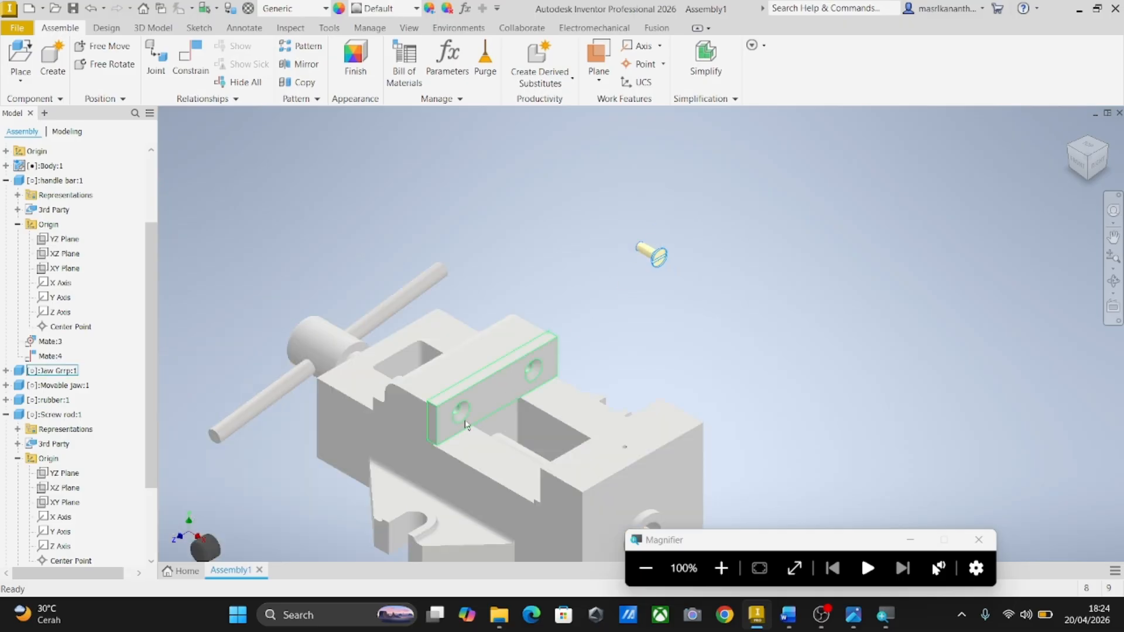
{"action": "right_click", "coordinate": [658, 261]}
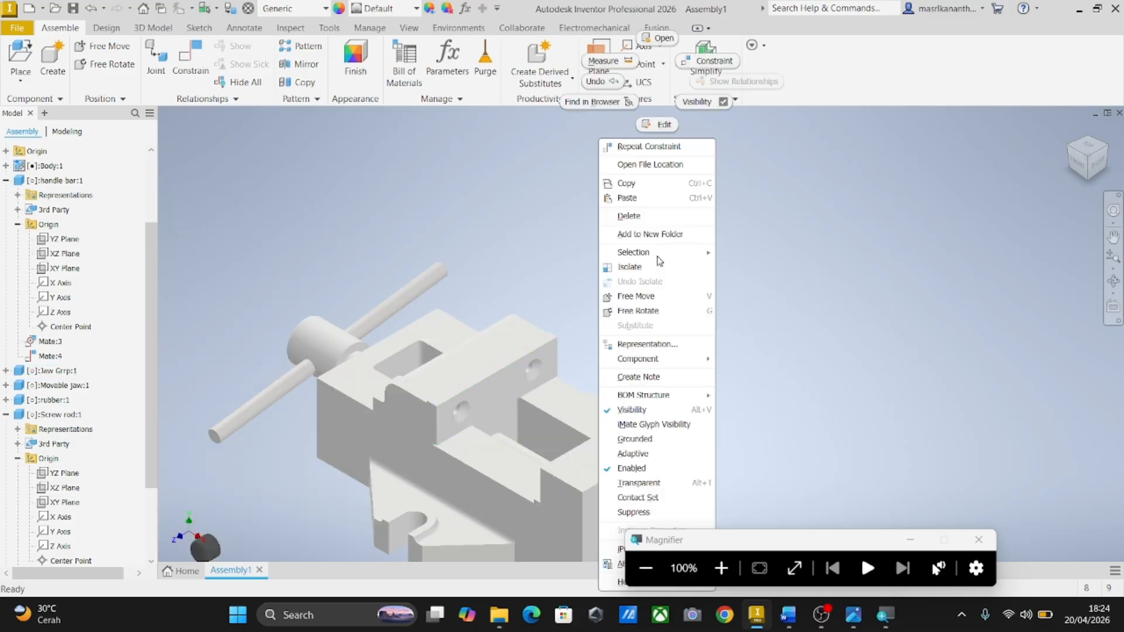
{"action": "left_click", "coordinate": [654, 188]}
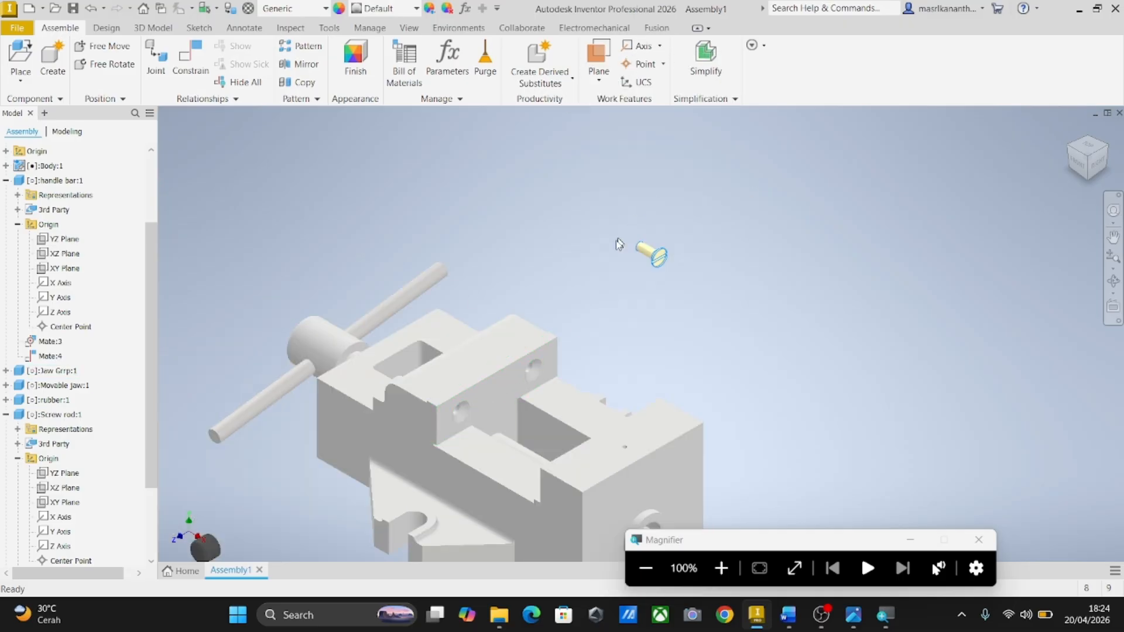
{"action": "right_click", "coordinate": [582, 263]}
{"action": "left_click", "coordinate": [561, 198]}
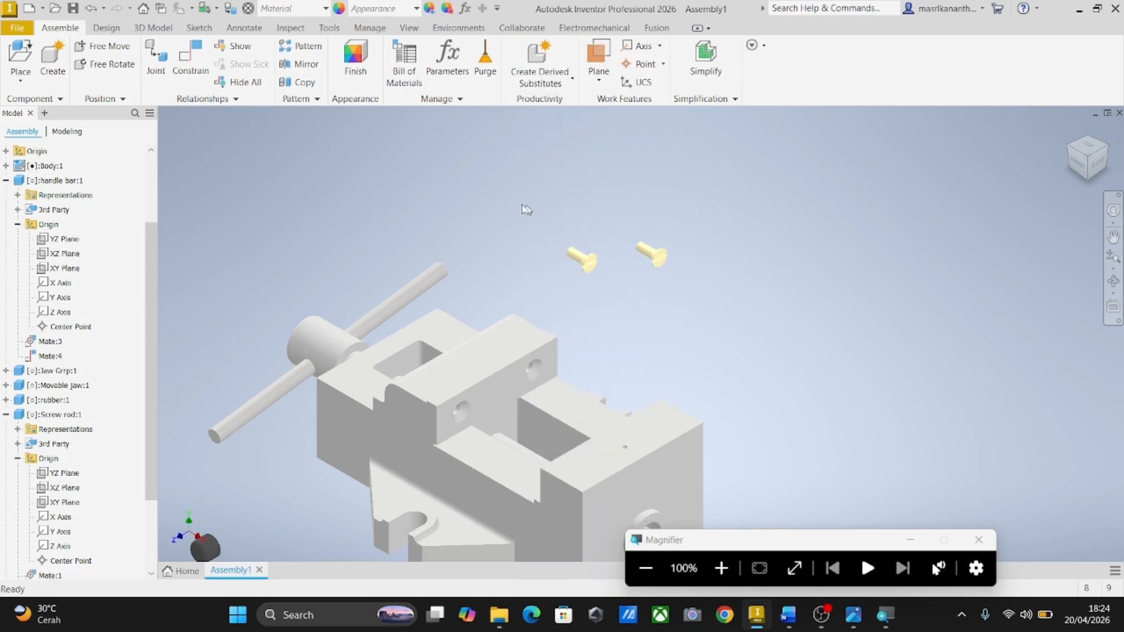
Step: Fasten the copied screw in the jaw grip's near countersunk hole with an opposed Insert constraint at zero offset
{"action": "left_click", "coordinate": [202, 74]}
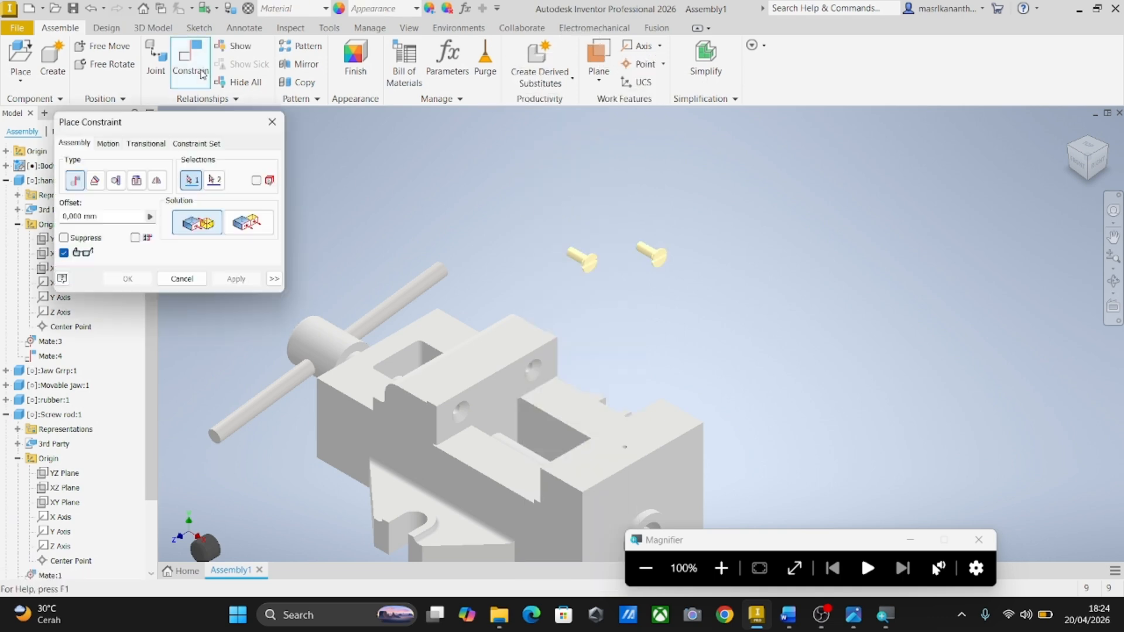
{"action": "left_click", "coordinate": [721, 568]}
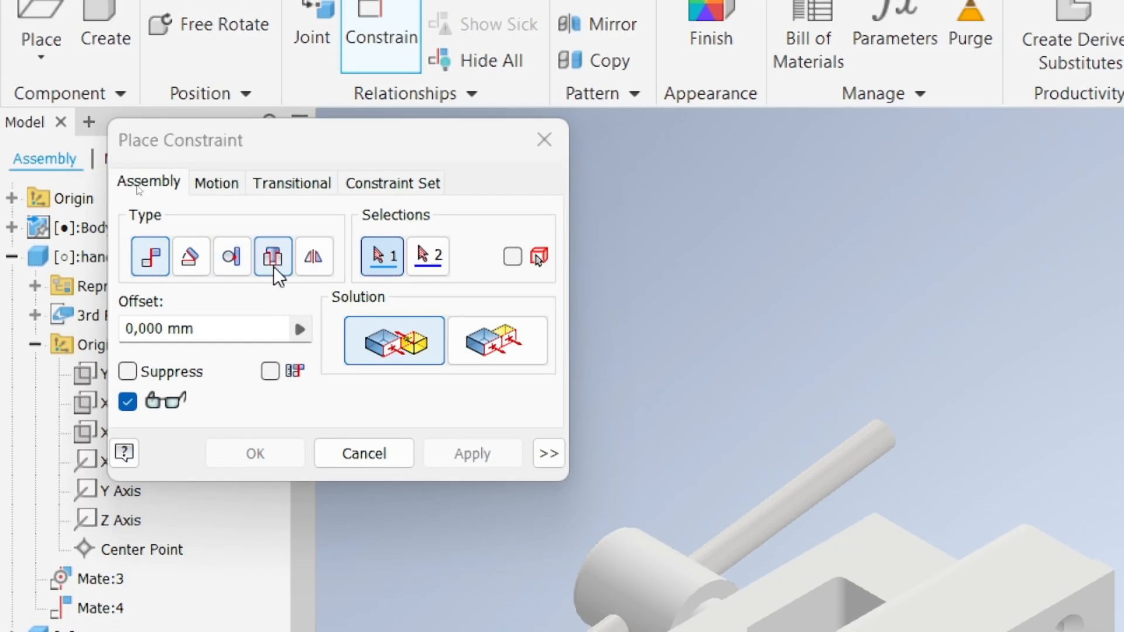
{"action": "left_click", "coordinate": [272, 264]}
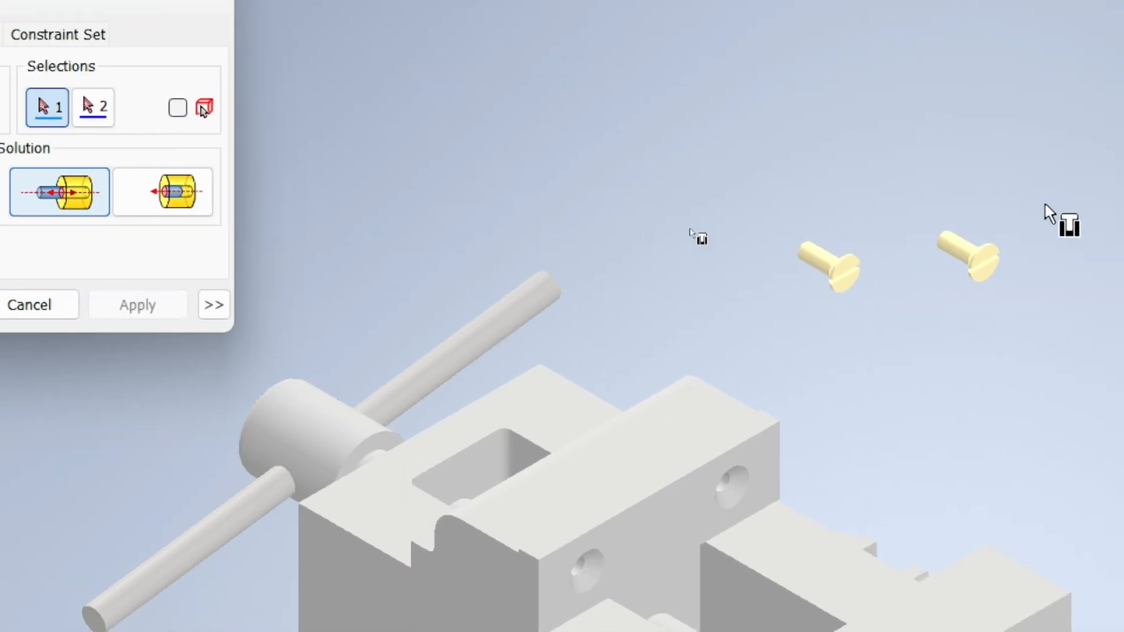
{"action": "scroll", "coordinate": [618, 606], "scroll_direction": "up", "scroll_amount": 3}
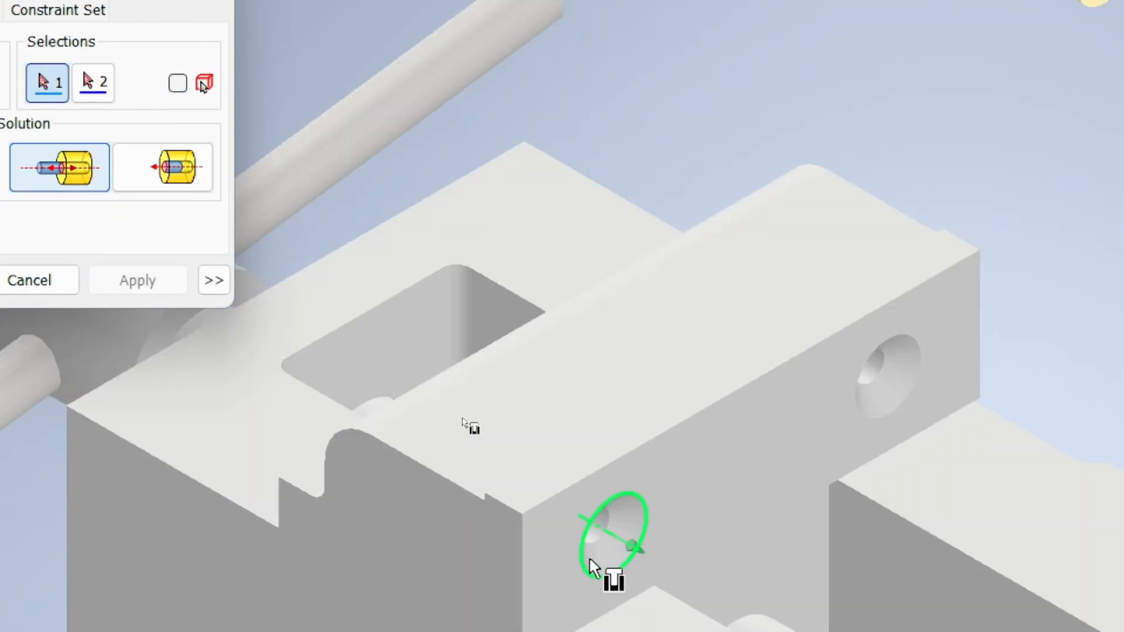
{"action": "left_click", "coordinate": [614, 524]}
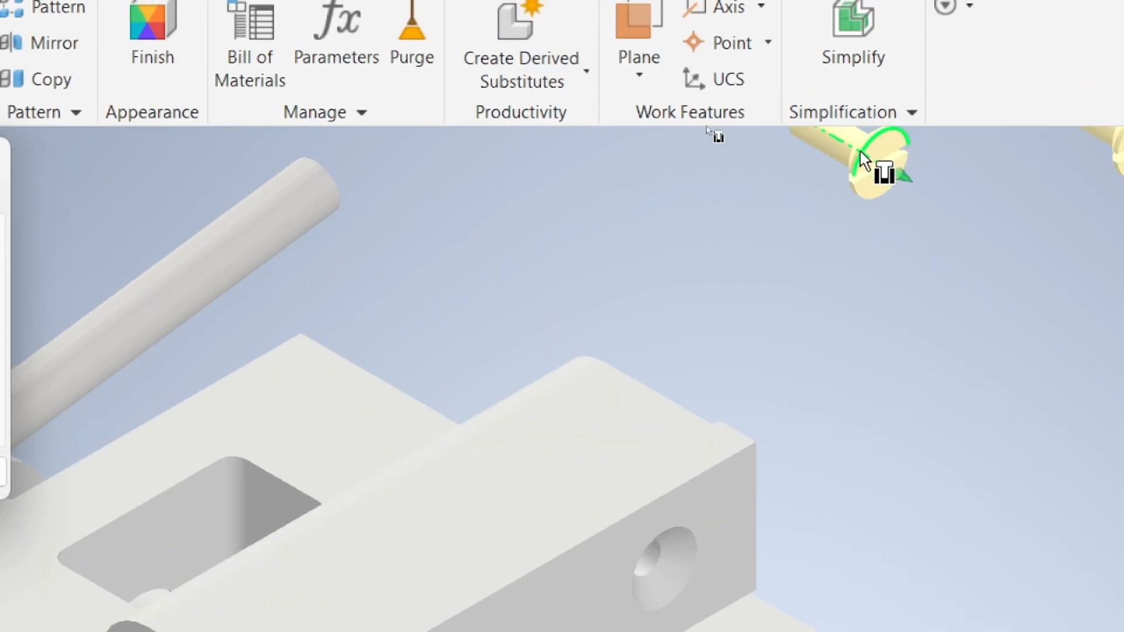
{"action": "scroll", "coordinate": [763, 297], "scroll_direction": "down", "scroll_amount": 3}
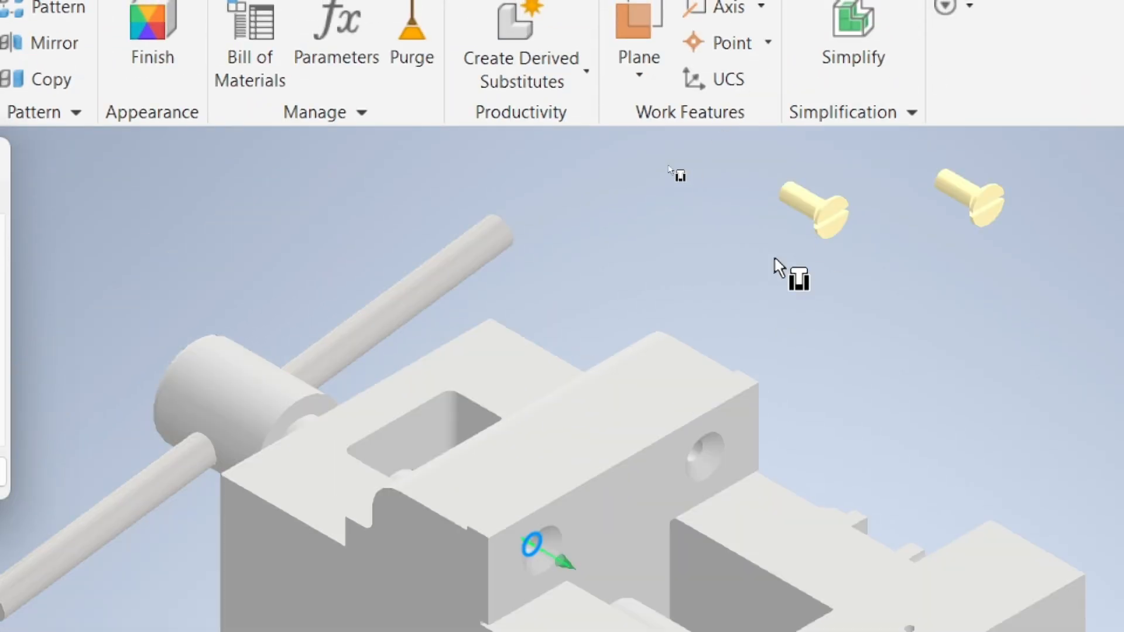
{"action": "scroll", "coordinate": [815, 228], "scroll_direction": "up", "scroll_amount": 3}
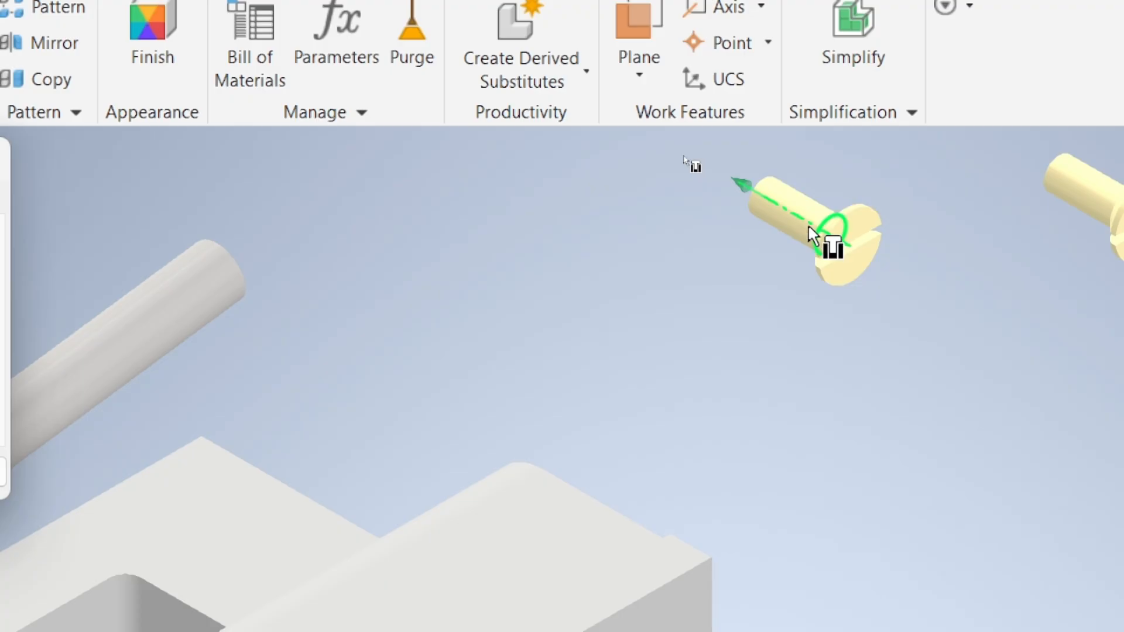
{"action": "left_click", "coordinate": [808, 226]}
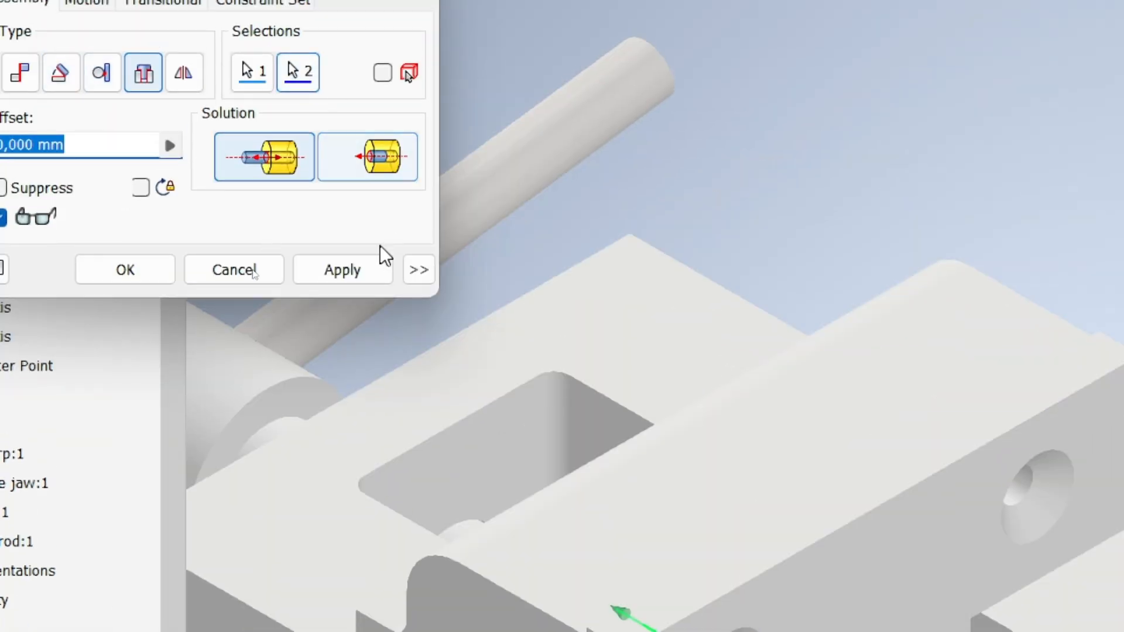
{"action": "left_click", "coordinate": [344, 267]}
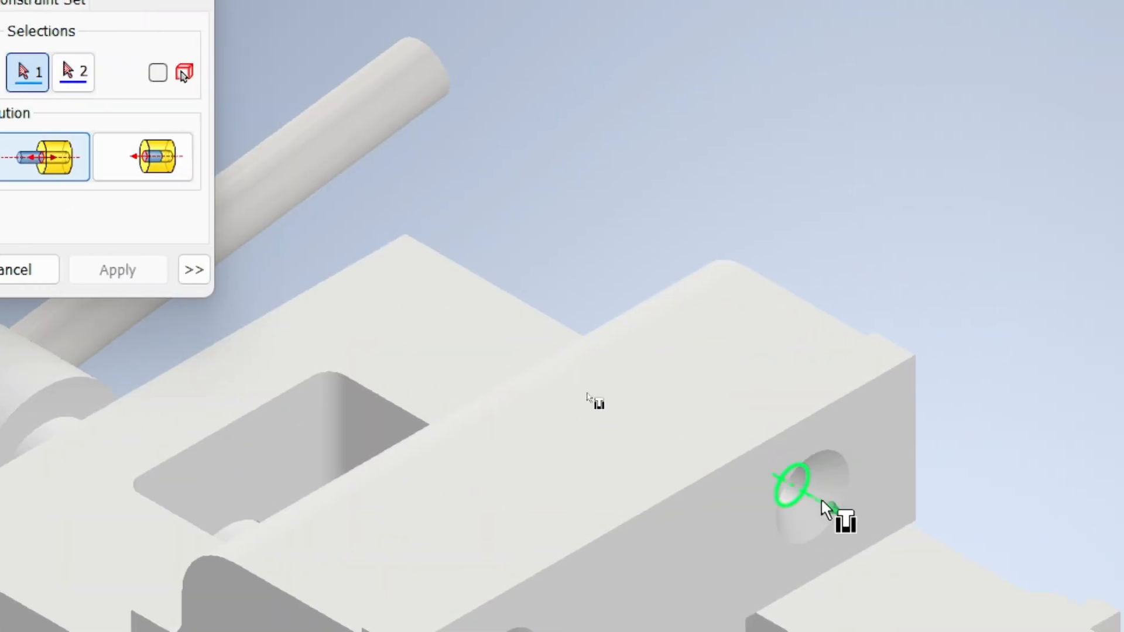
Step: Fasten the remaining countersunk screw in the jaw grip's far countersunk hole with an opposed Insert constraint
{"action": "scroll", "coordinate": [719, 250], "scroll_direction": "down", "scroll_amount": 2}
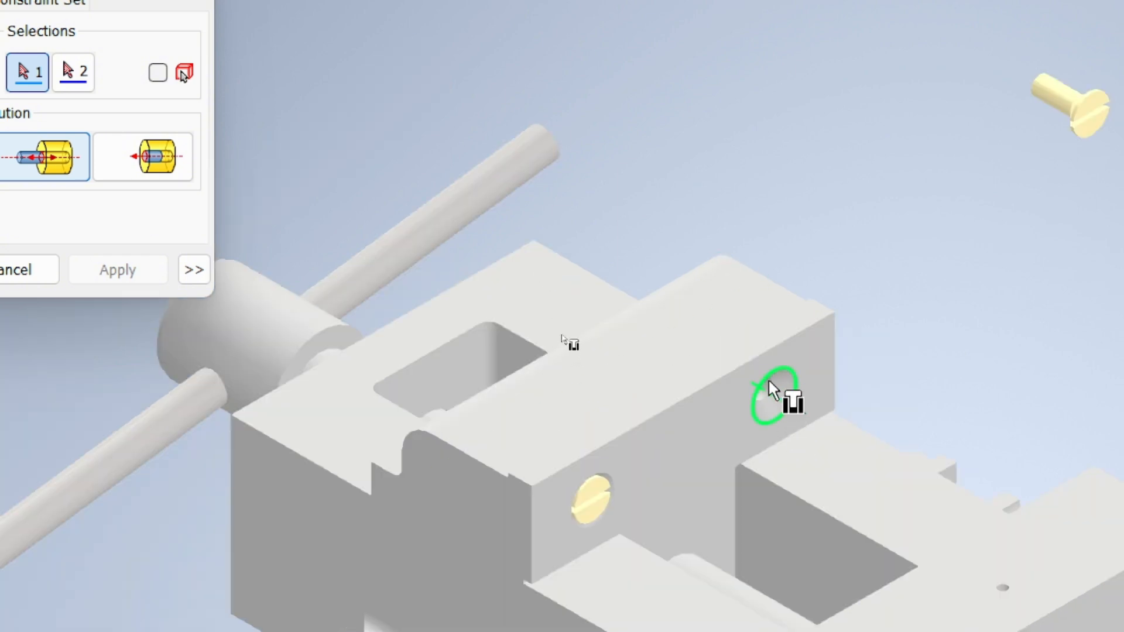
{"action": "scroll", "coordinate": [768, 404], "scroll_direction": "up", "scroll_amount": 2}
{"action": "left_click", "coordinate": [767, 406]}
{"action": "scroll", "coordinate": [766, 406], "scroll_direction": "down", "scroll_amount": 3}
{"action": "scroll", "coordinate": [971, 153], "scroll_direction": "up", "scroll_amount": 4}
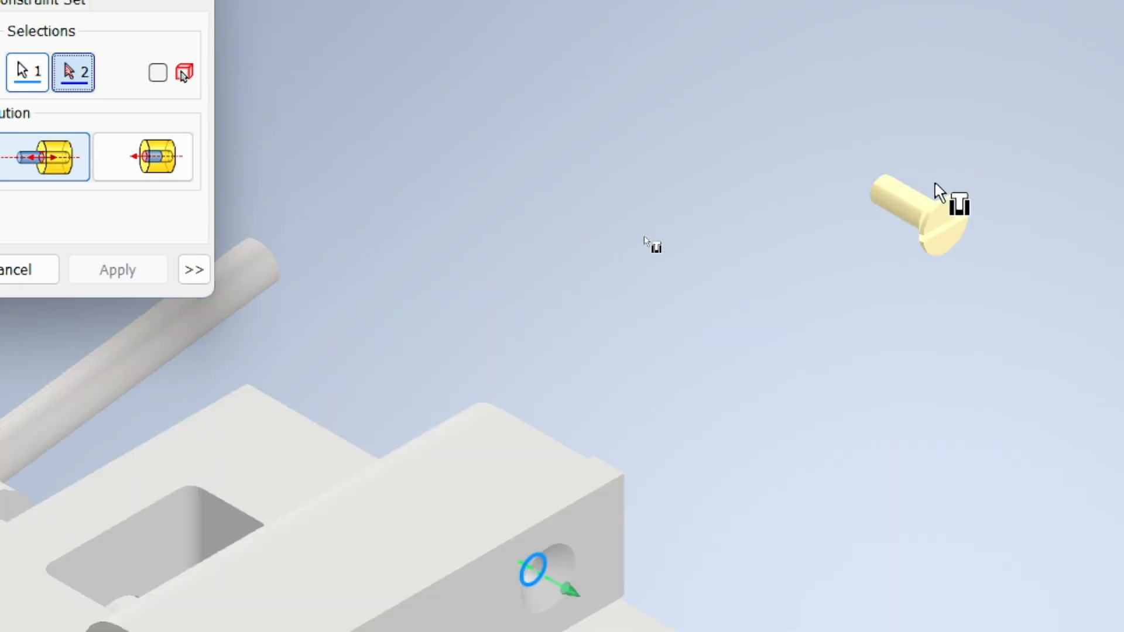
{"action": "left_click", "coordinate": [915, 250]}
{"action": "scroll", "coordinate": [901, 257], "scroll_direction": "down", "scroll_amount": 3}
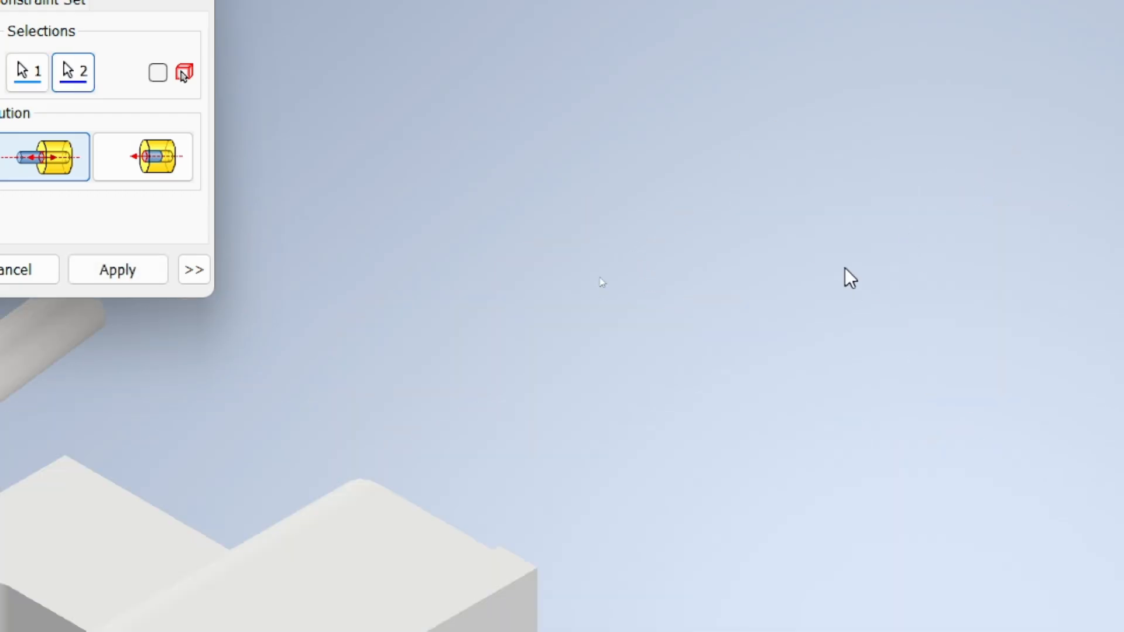
{"action": "left_click", "coordinate": [255, 273]}
{"action": "scroll", "coordinate": [695, 233], "scroll_direction": "down", "scroll_amount": 2}
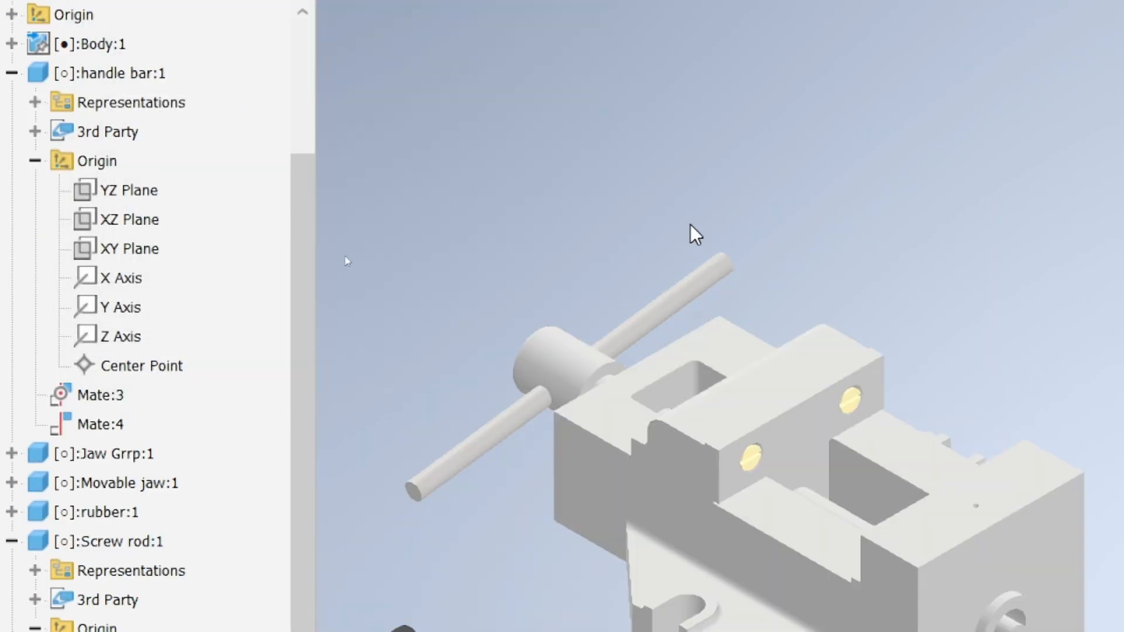
{"action": "left_click", "coordinate": [754, 468]}
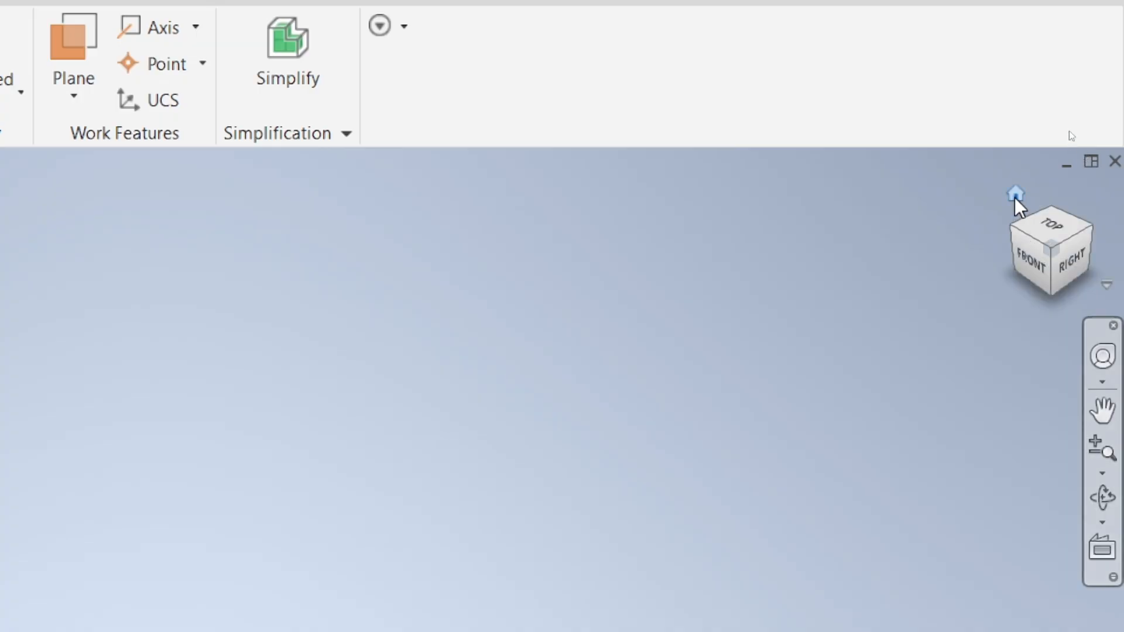
Step: Move the black rubber cap into the free space between the two-hole plate and the handle bar's near end
{"action": "key", "text": "super+minus"}
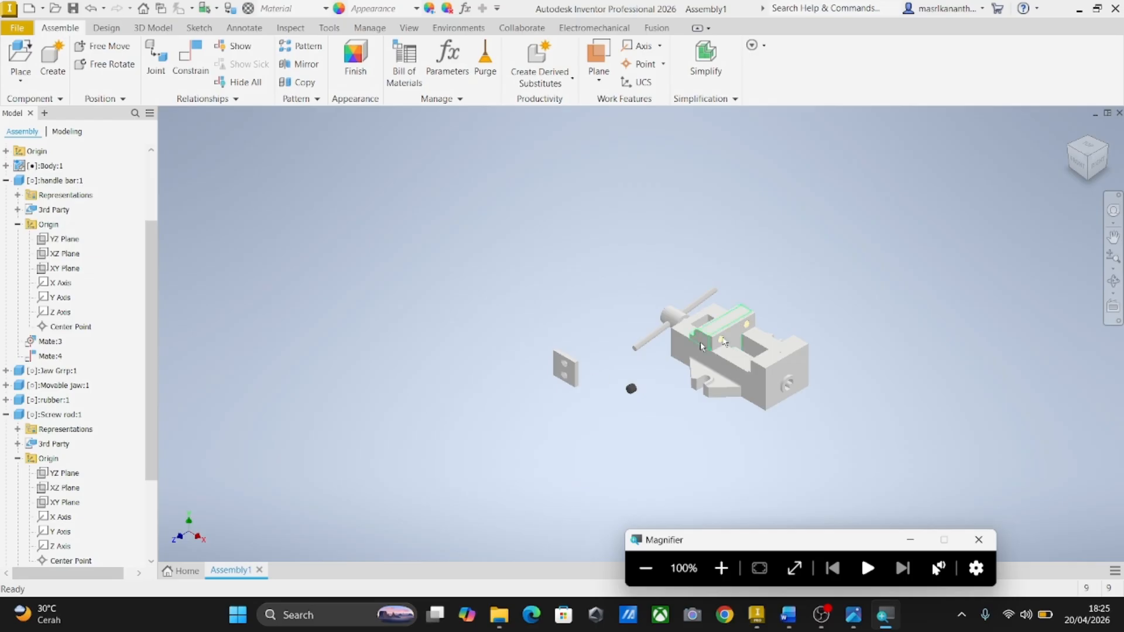
{"action": "scroll", "coordinate": [626, 391], "scroll_direction": "down", "scroll_amount": 3}
{"action": "scroll", "coordinate": [647, 399], "scroll_direction": "down", "scroll_amount": 3}
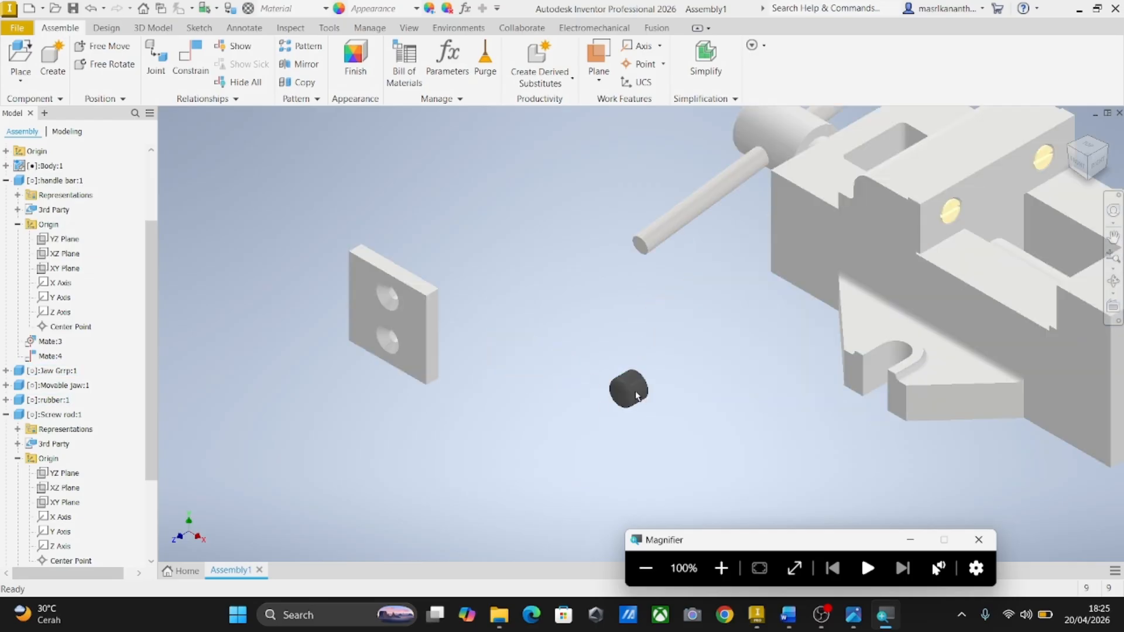
{"action": "left_click_drag", "start_coordinate": [629, 391], "coordinate": [602, 313]}
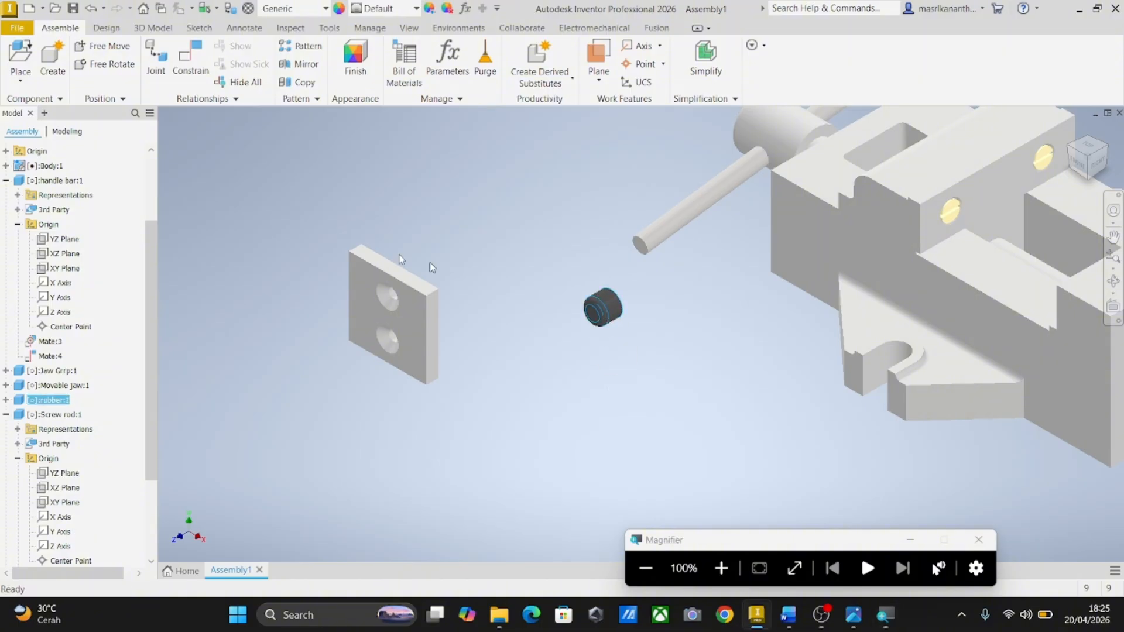
Step: Fit the rubber cap onto the handle bar's near end with an opposed Insert constraint between their circular edges
{"action": "left_click", "coordinate": [191, 64]}
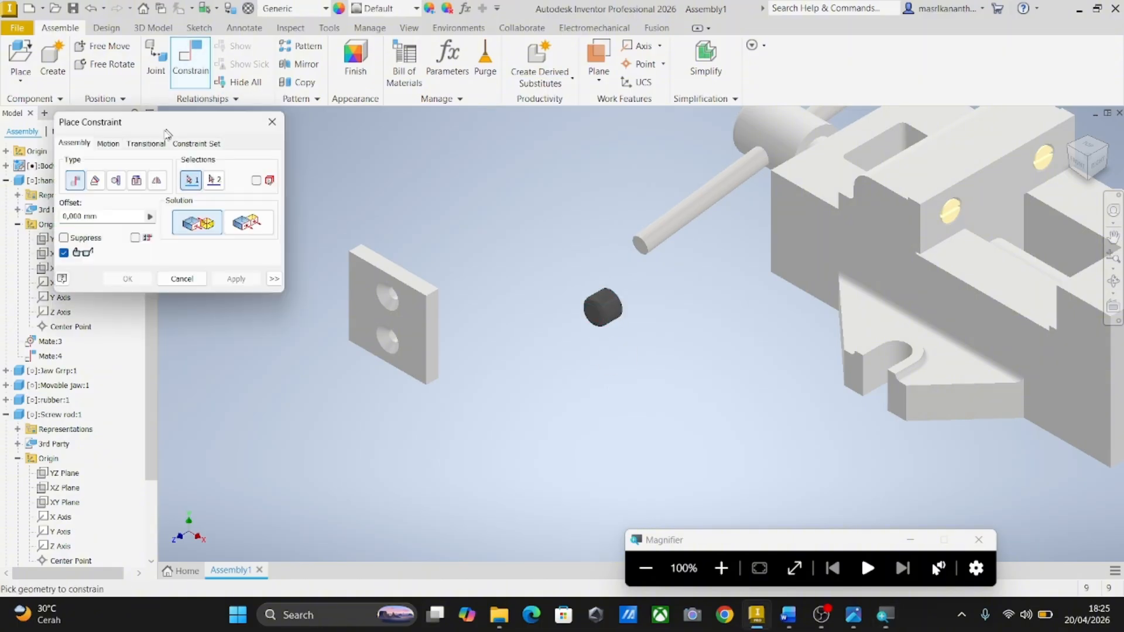
{"action": "left_click", "coordinate": [721, 568]}
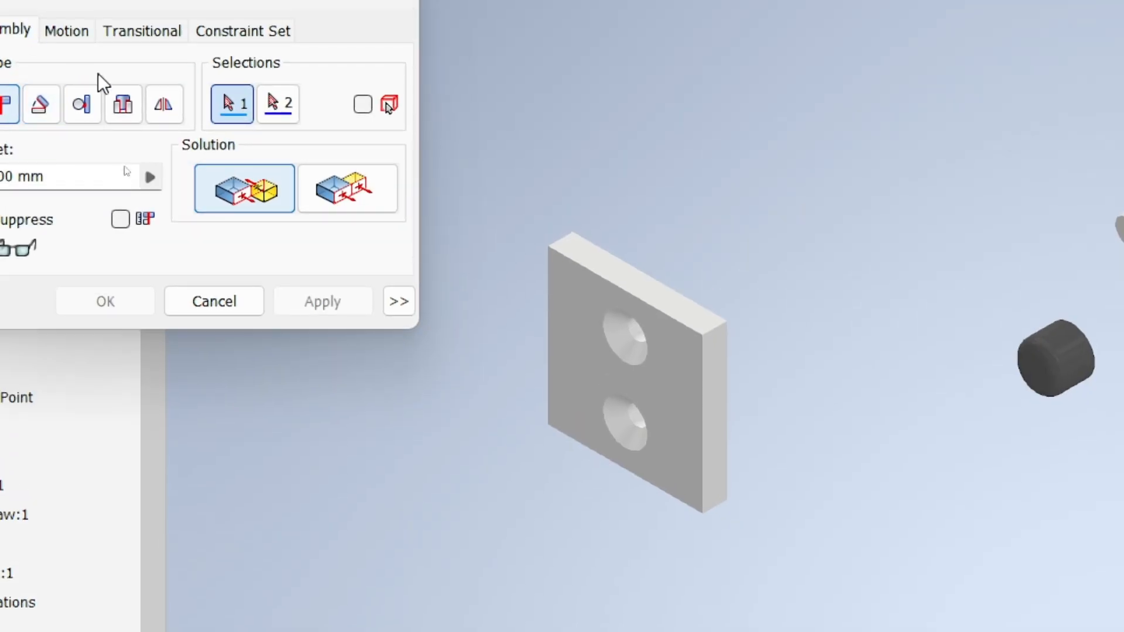
{"action": "left_click", "coordinate": [181, 109]}
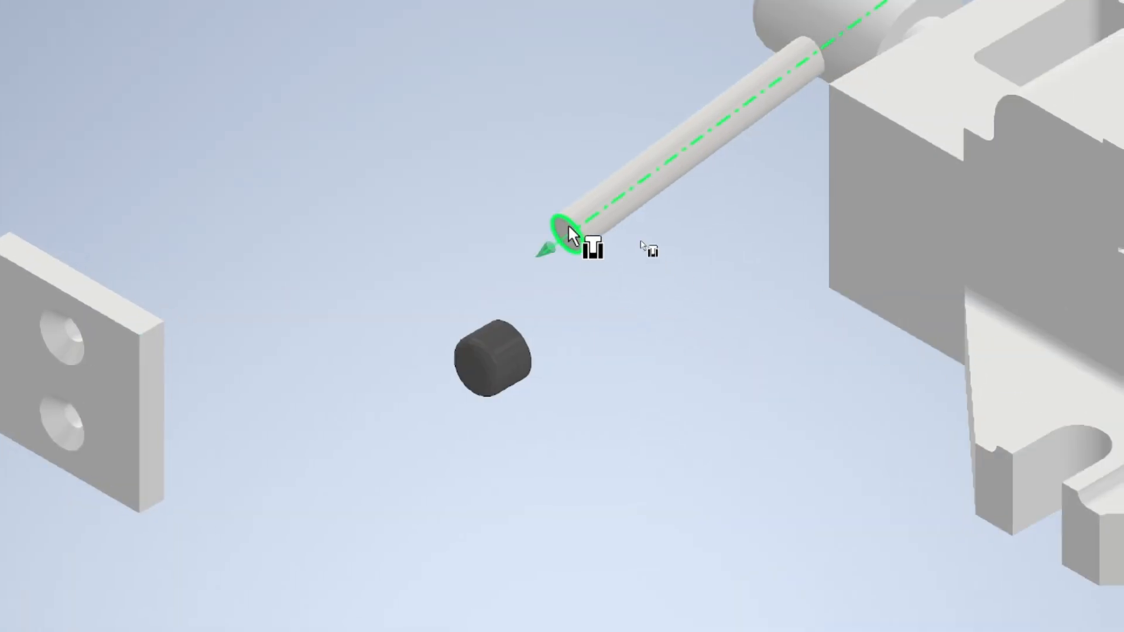
{"action": "left_click", "coordinate": [568, 223]}
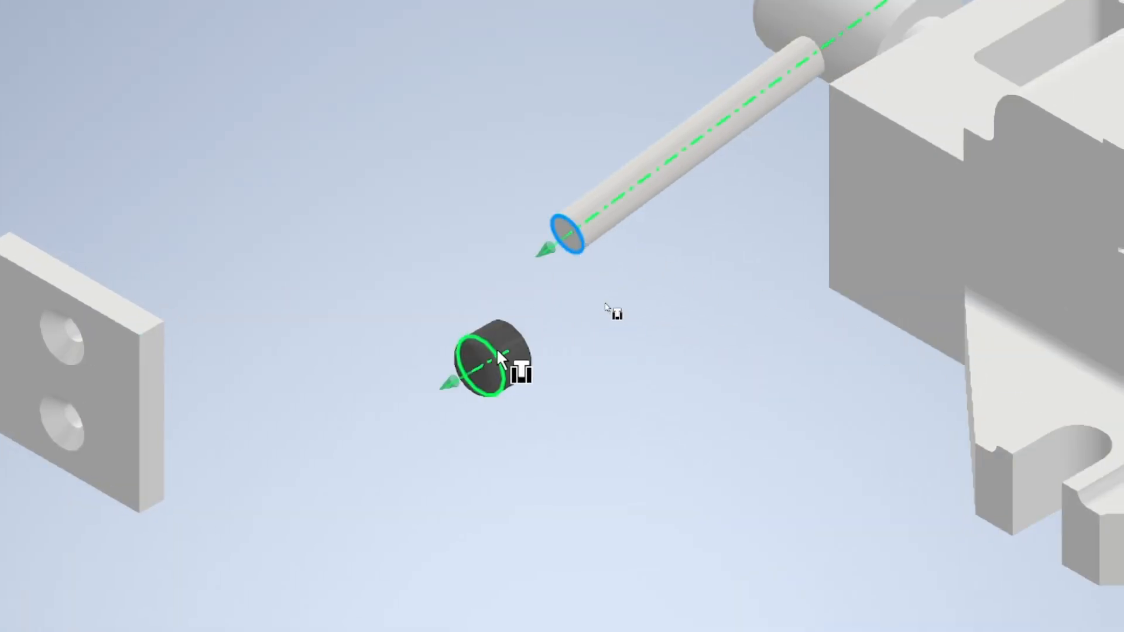
{"action": "scroll", "coordinate": [501, 352], "scroll_direction": "down", "scroll_amount": 5}
{"action": "scroll", "coordinate": [501, 353], "scroll_direction": "up", "scroll_amount": 4}
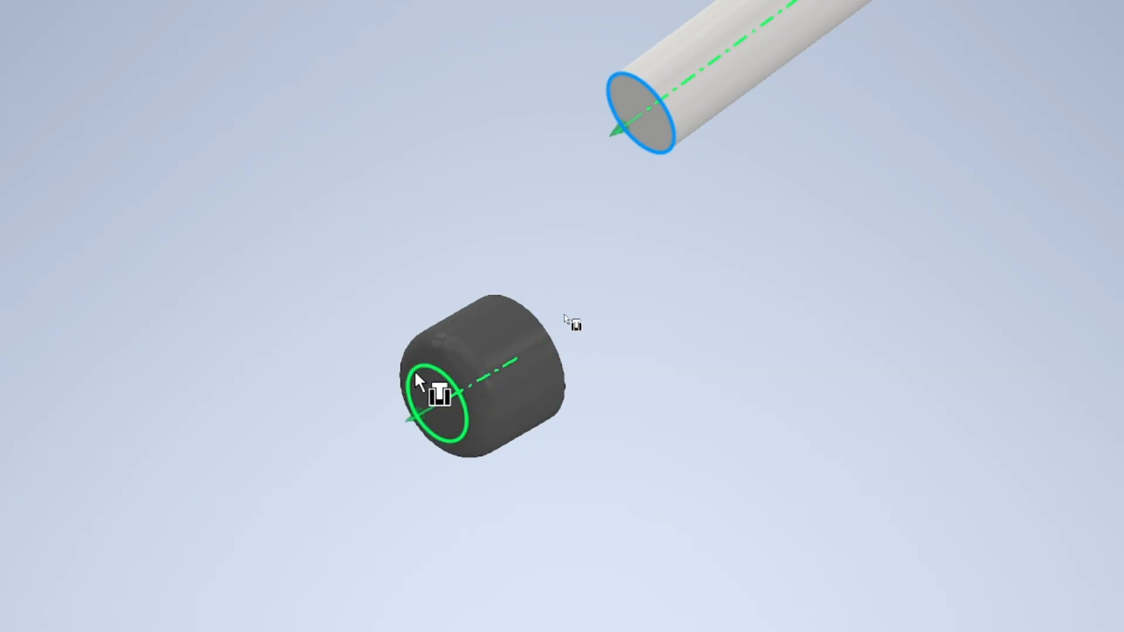
{"action": "left_click", "coordinate": [461, 374]}
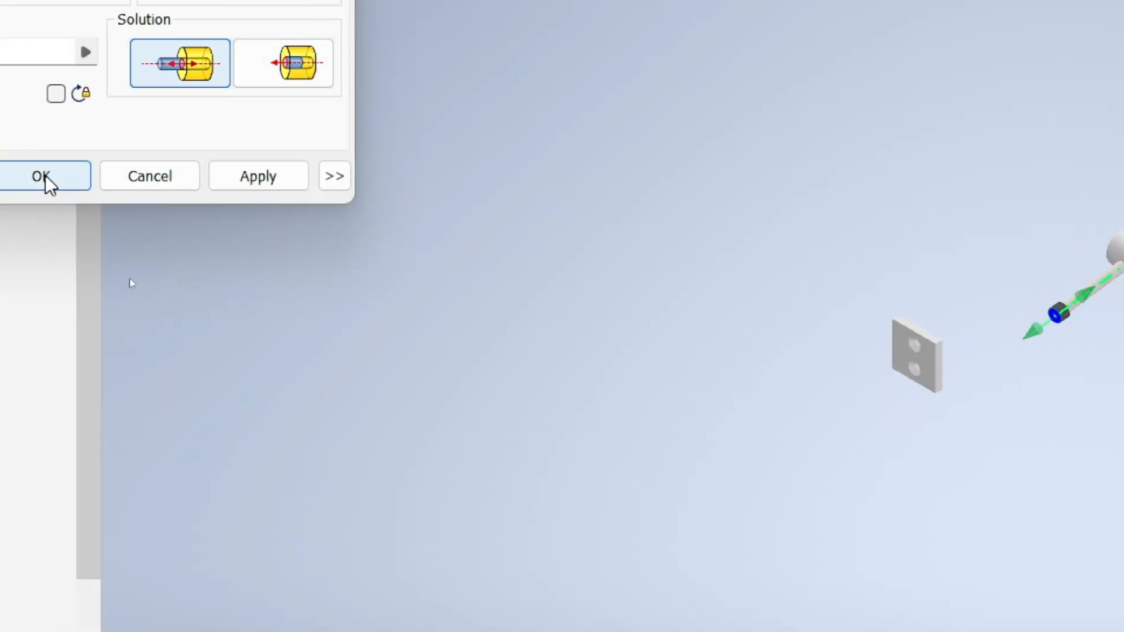
{"action": "left_click", "coordinate": [42, 176]}
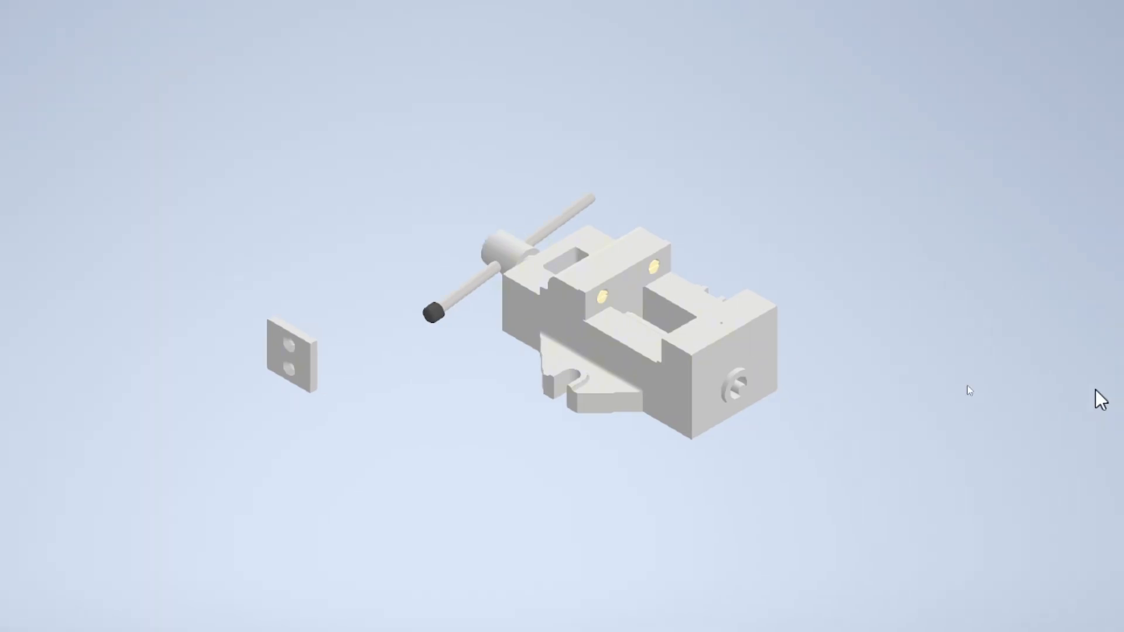
Step: Copy the rubber cap and paste the duplicate into the free space above the vice
{"action": "left_click", "coordinate": [430, 311]}
{"action": "left_click", "coordinate": [392, 261]}
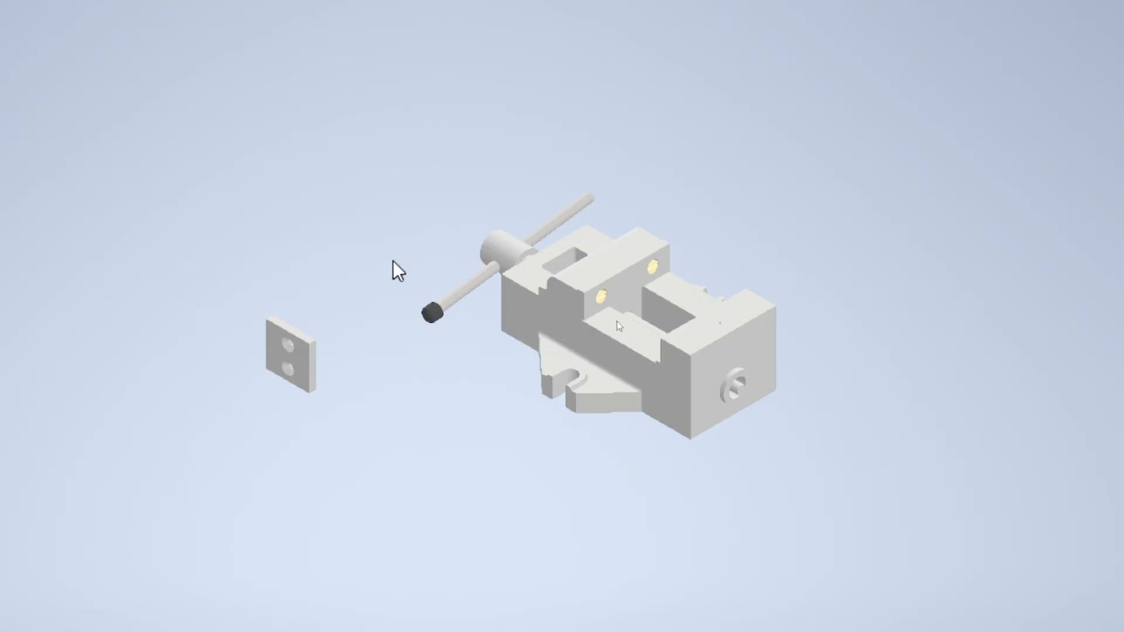
{"action": "right_click", "coordinate": [434, 313]}
{"action": "left_click", "coordinate": [409, 75]}
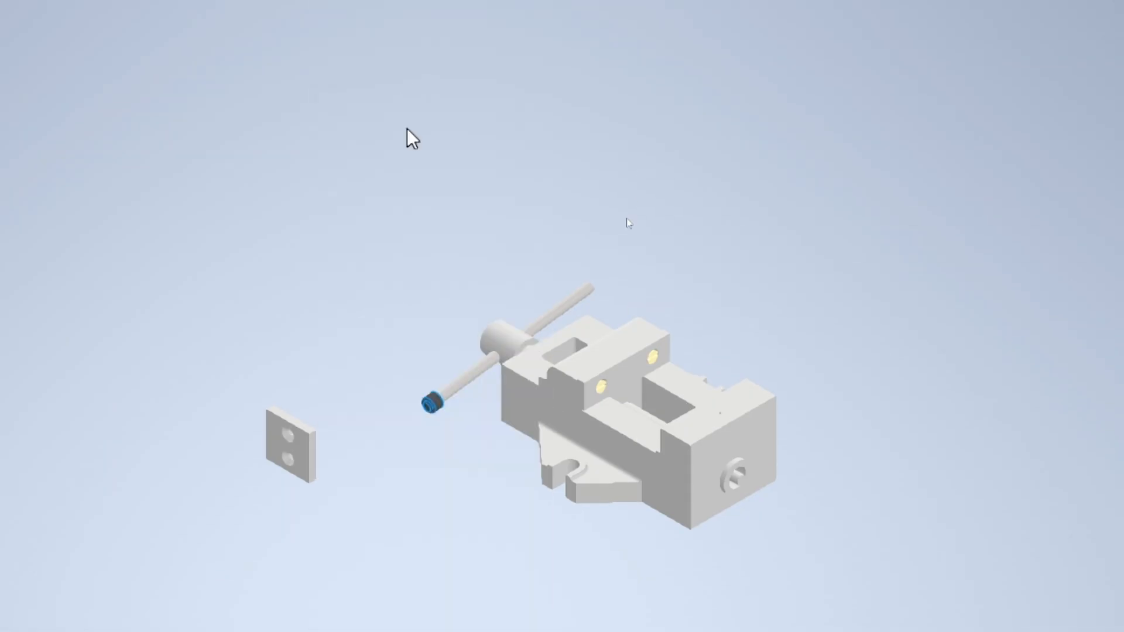
{"action": "right_click", "coordinate": [630, 230]}
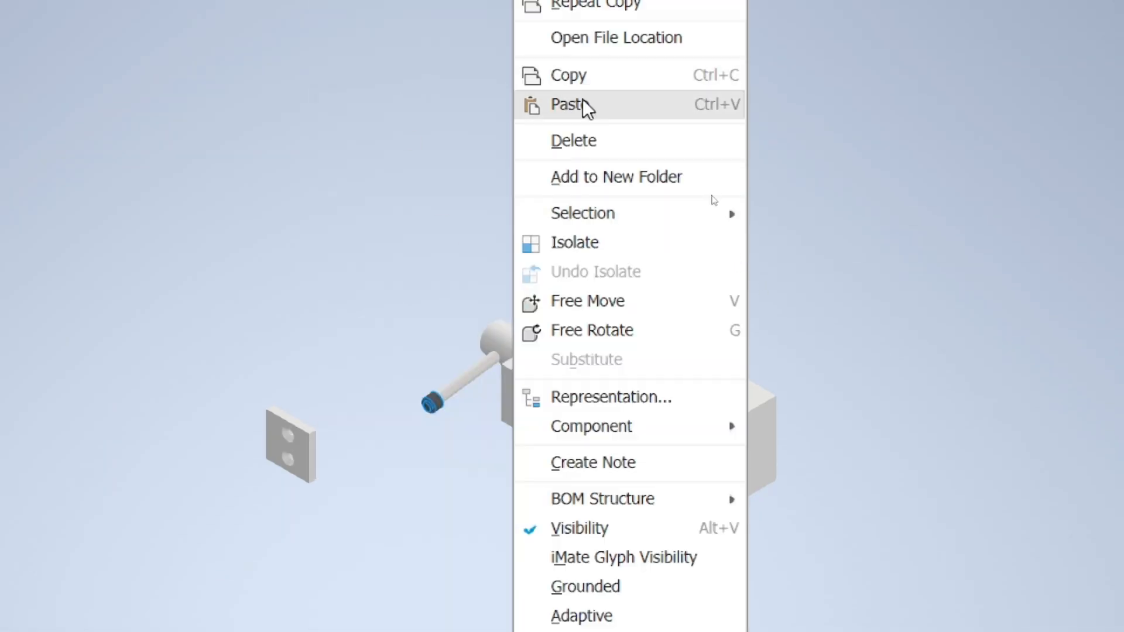
{"action": "left_click", "coordinate": [567, 105]}
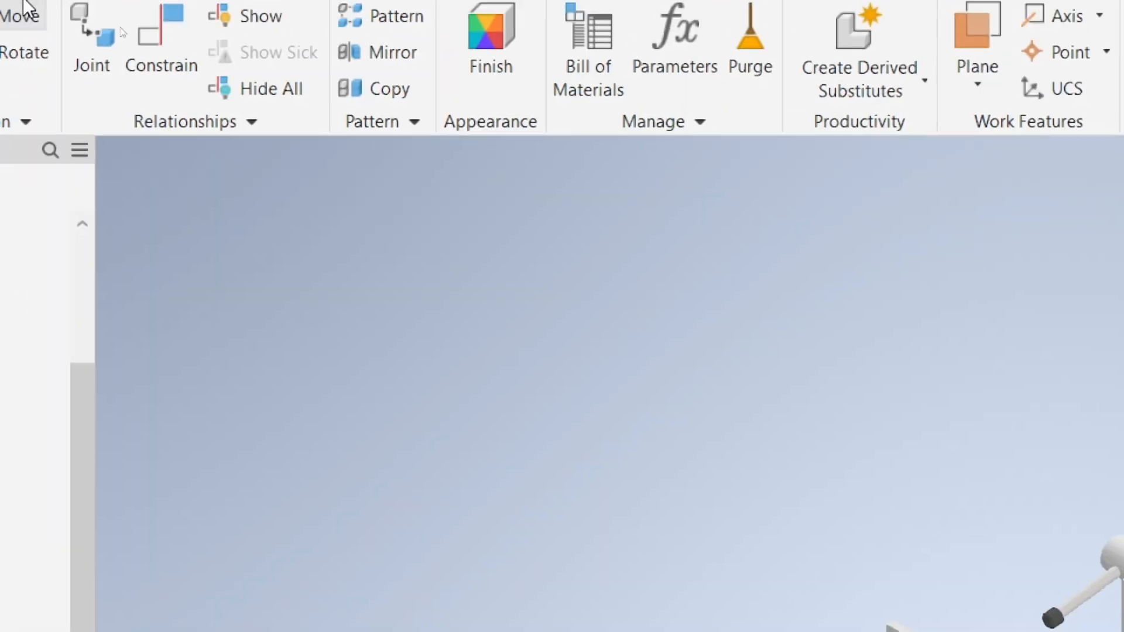
Step: Free-rotate the copied rubber cap so that its open end faces the handle bar
{"action": "left_click", "coordinate": [65, 121]}
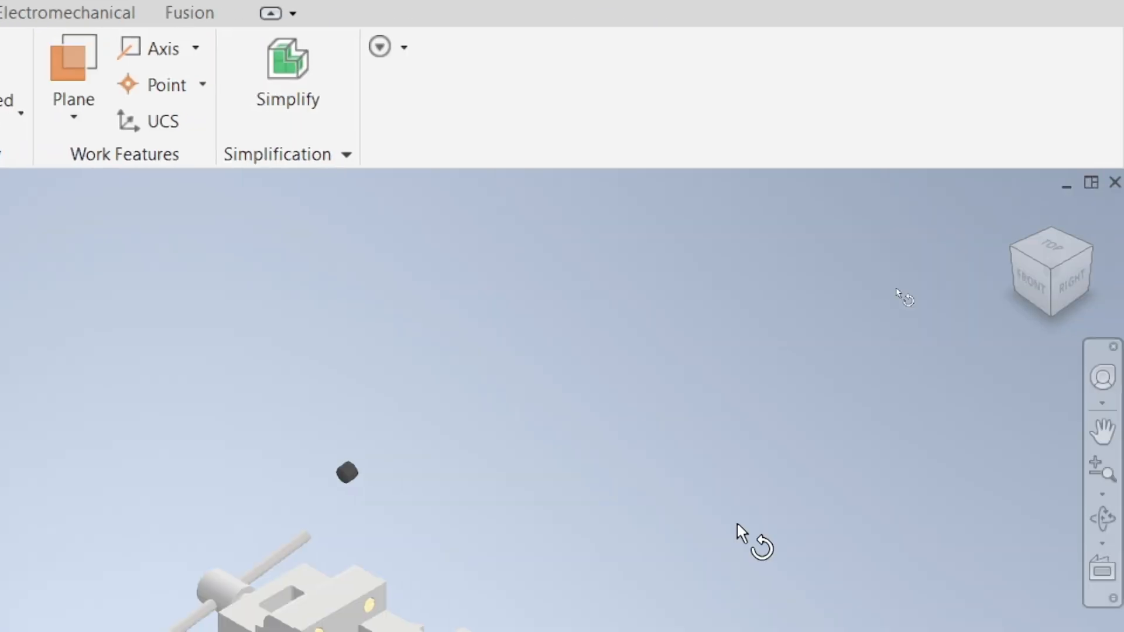
{"action": "left_click", "coordinate": [345, 455]}
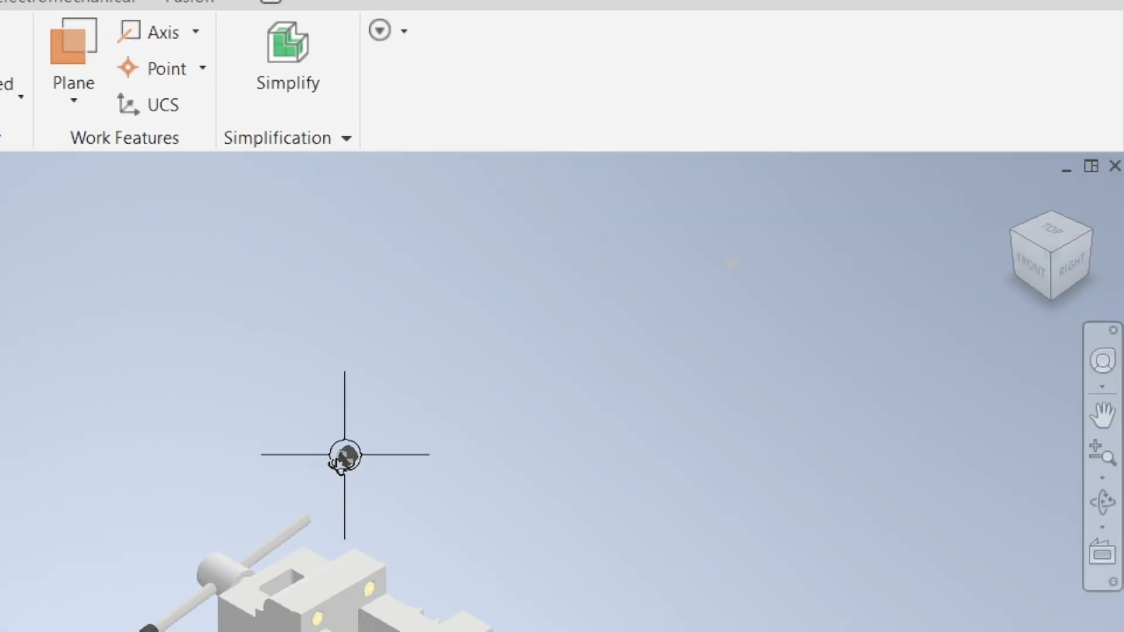
{"action": "scroll", "coordinate": [346, 455], "scroll_direction": "up", "scroll_amount": 5}
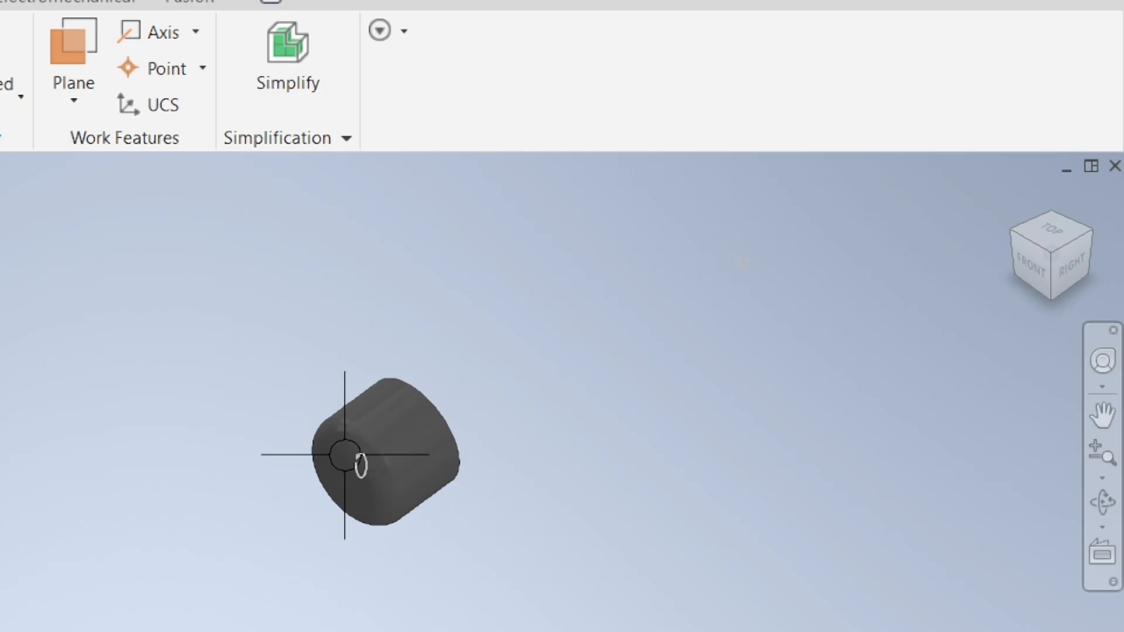
{"action": "left_click_drag", "start_coordinate": [361, 466], "coordinate": [740, 304]}
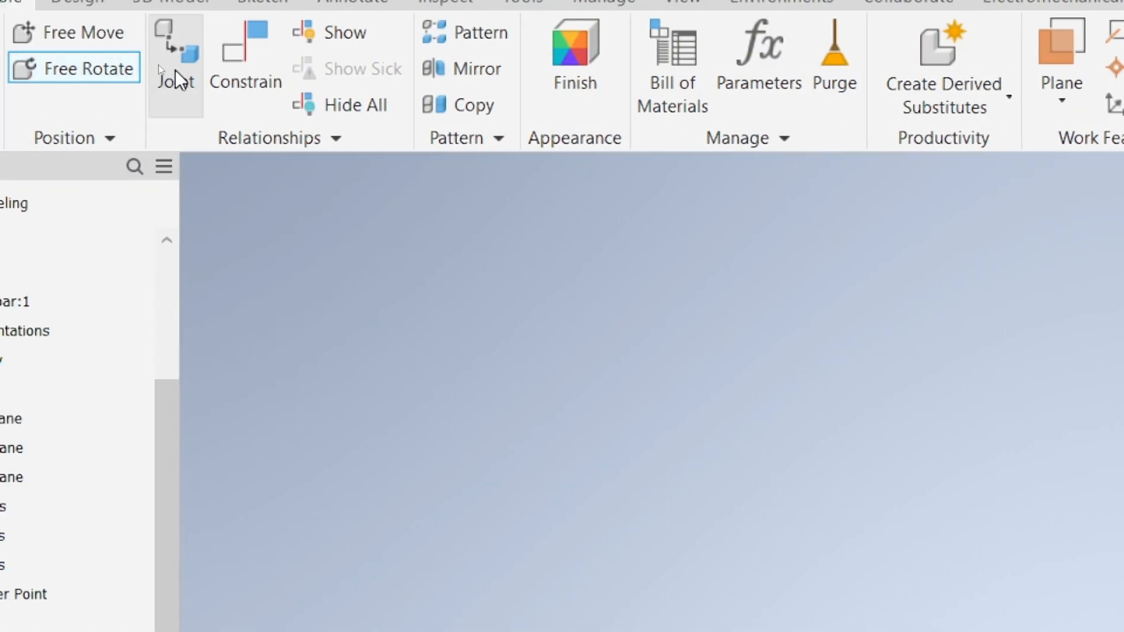
Step: Fit the copied rubber cap onto the handle bar's far end with an opposed Insert constraint between its inner edge and the bar's end edge
{"action": "left_click", "coordinate": [246, 68]}
{"action": "left_click", "coordinate": [129, 314]}
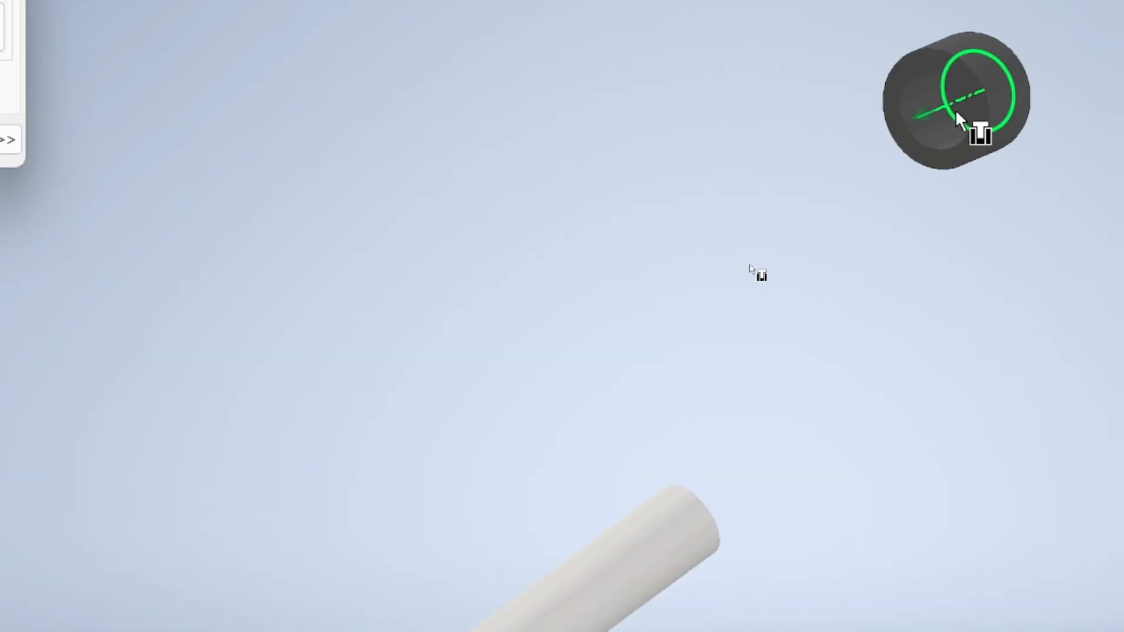
{"action": "left_click", "coordinate": [950, 114]}
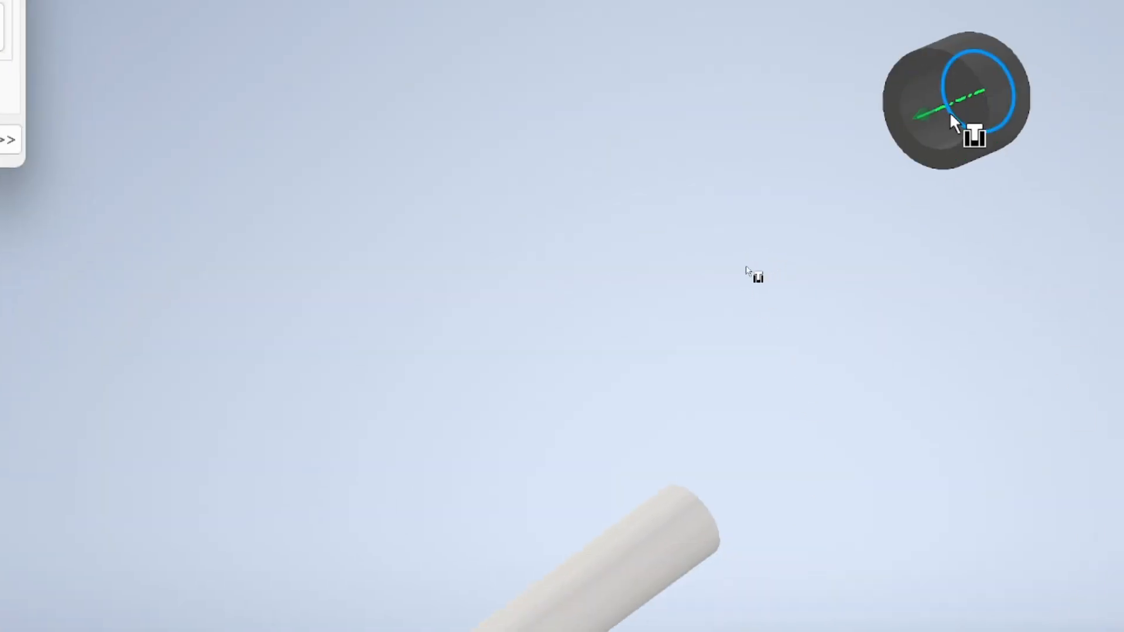
{"action": "left_click", "coordinate": [701, 510]}
{"action": "scroll", "coordinate": [732, 388], "scroll_direction": "down", "scroll_amount": 5}
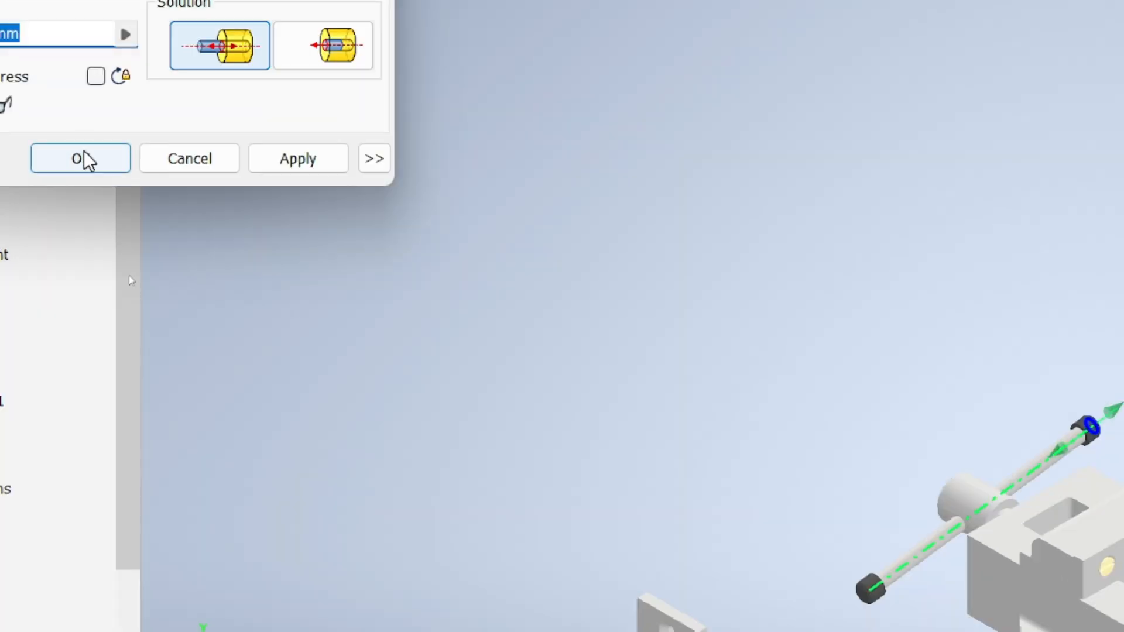
{"action": "left_click", "coordinate": [181, 194]}
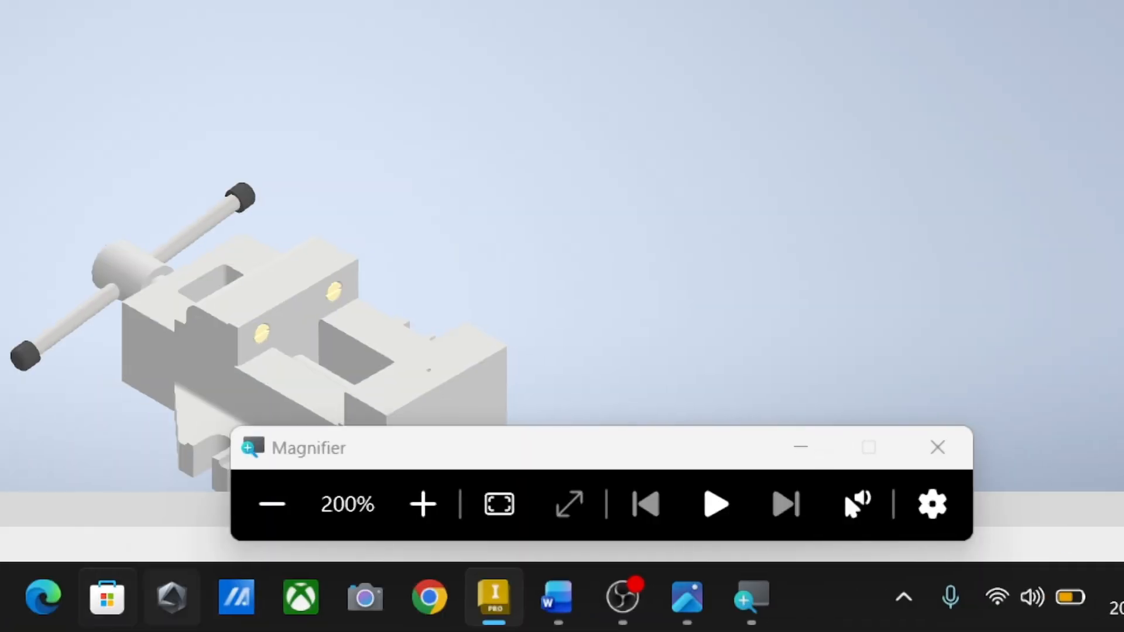
Step: Move the two-hole plate closer to the vice, in the free space below the handle bar
{"action": "left_click", "coordinate": [271, 501]}
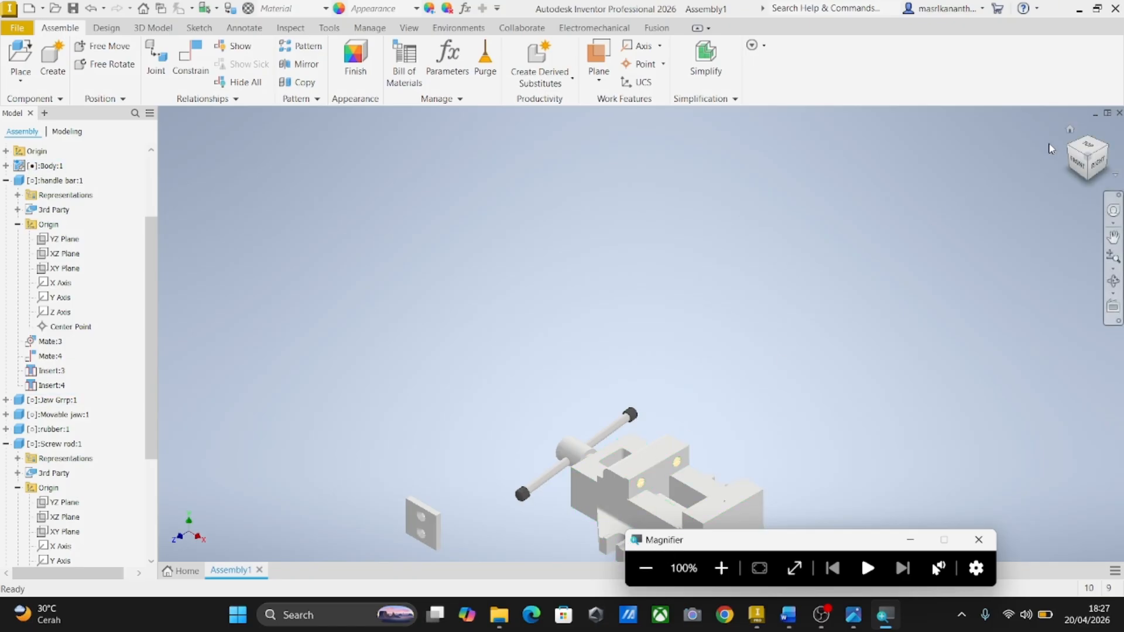
{"action": "middle_click_drag", "start_coordinate": [642, 488], "coordinate": [694, 336]}
{"action": "scroll", "coordinate": [720, 344], "scroll_direction": "up", "scroll_amount": 3}
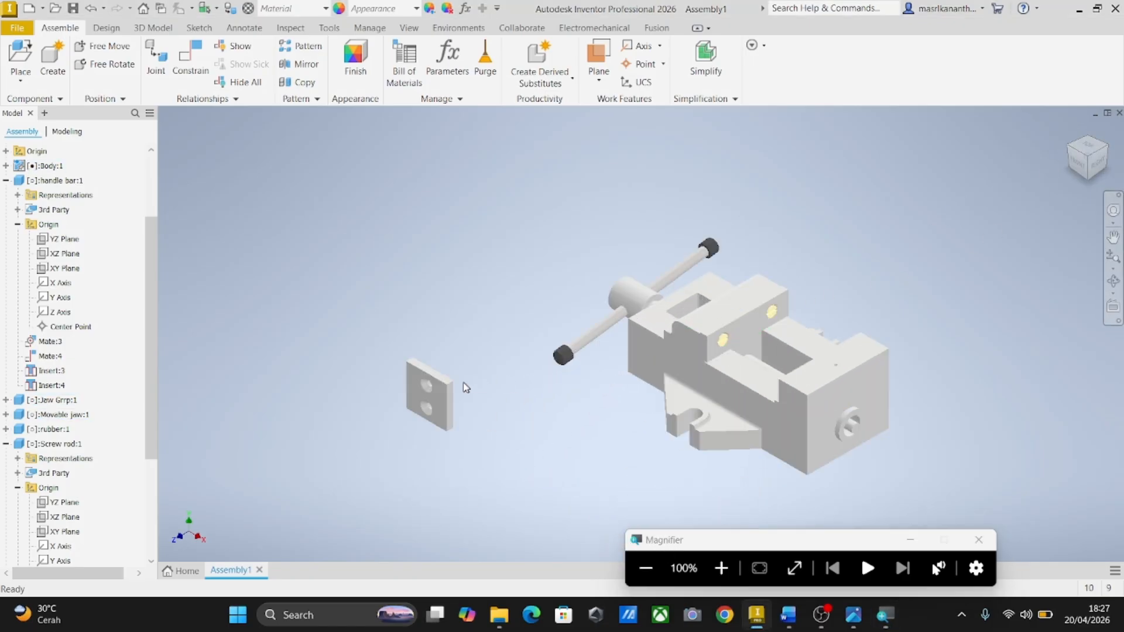
{"action": "left_click_drag", "start_coordinate": [440, 397], "coordinate": [505, 402]}
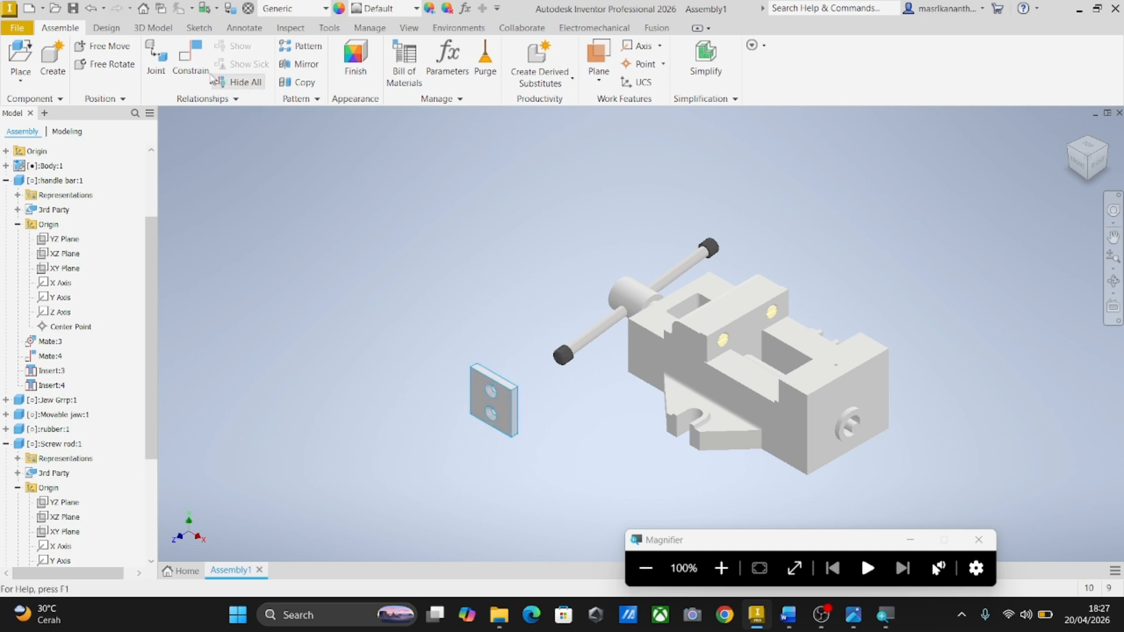
Step: Mate the two-hole plate's flat back face, without the countersinks, against the underside of the movable jaw at zero offset
{"action": "left_click", "coordinate": [190, 62]}
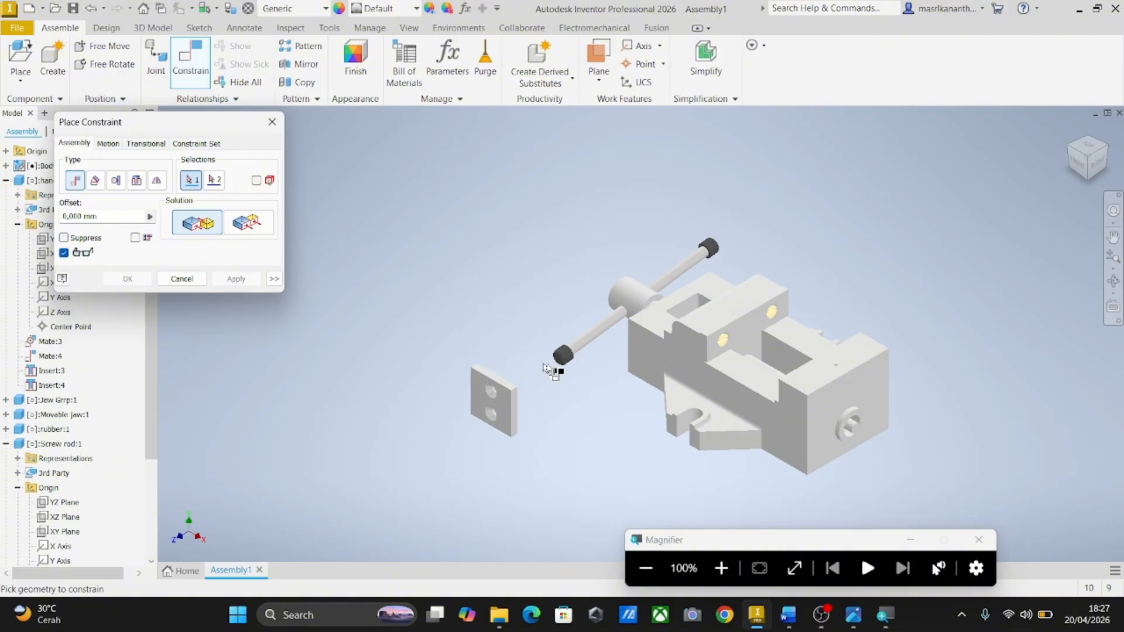
{"action": "left_click", "coordinate": [1088, 180]}
{"action": "scroll", "coordinate": [707, 496], "scroll_direction": "up", "scroll_amount": 6}
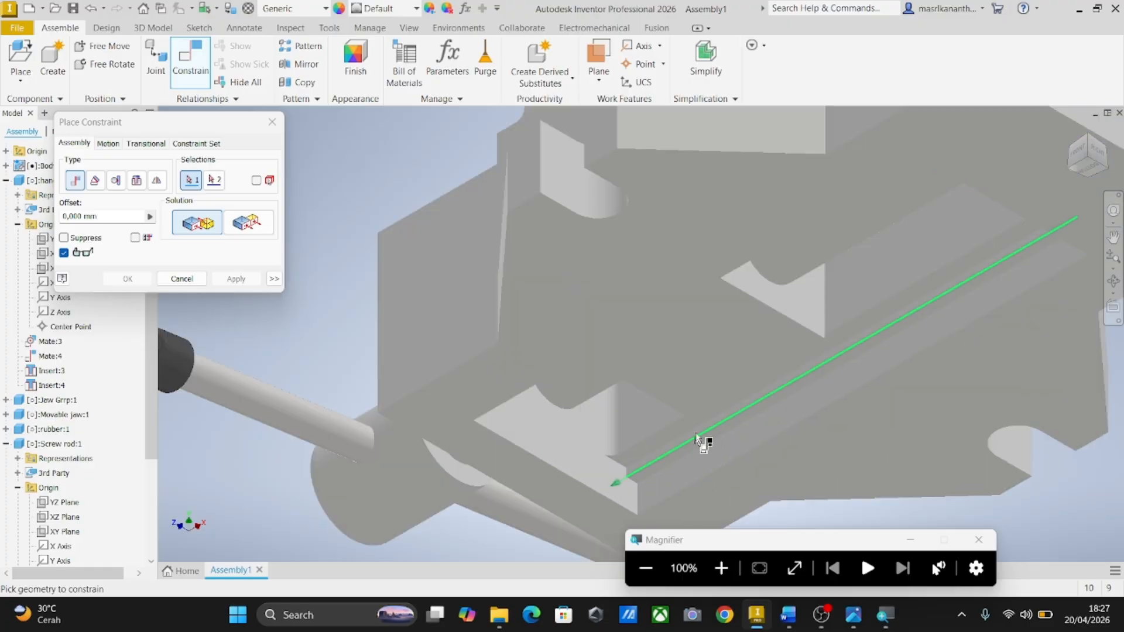
{"action": "left_click", "coordinate": [713, 359]}
{"action": "scroll", "coordinate": [711, 357], "scroll_direction": "down", "scroll_amount": 6}
{"action": "scroll", "coordinate": [601, 221], "scroll_direction": "down", "scroll_amount": 3}
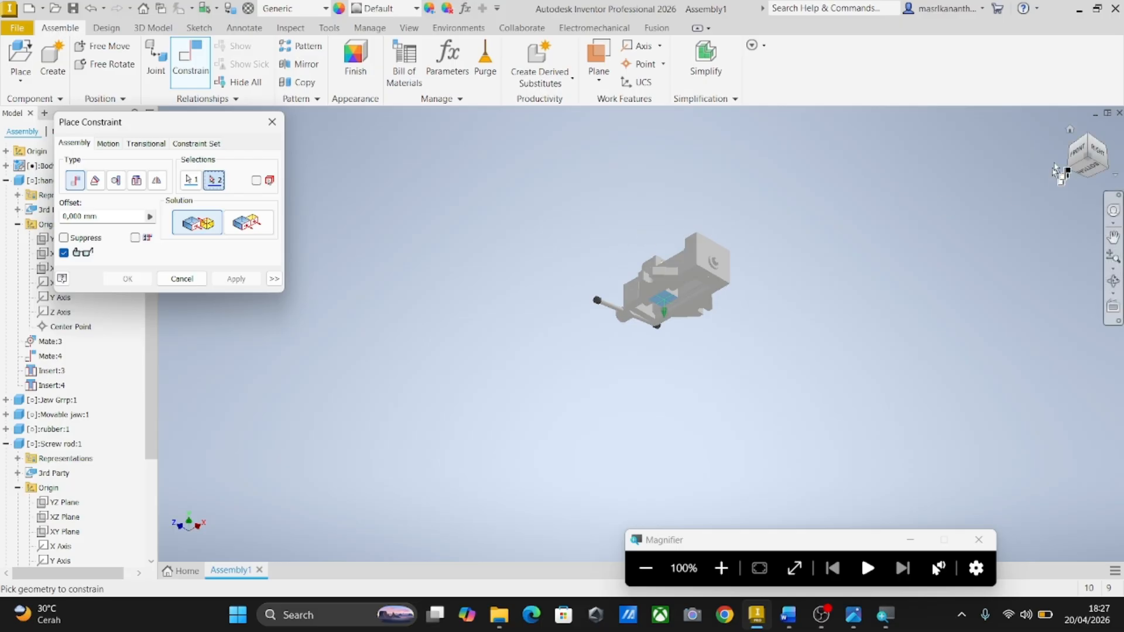
{"action": "left_click", "coordinate": [1067, 133]}
{"action": "scroll", "coordinate": [582, 373], "scroll_direction": "up", "scroll_amount": 6}
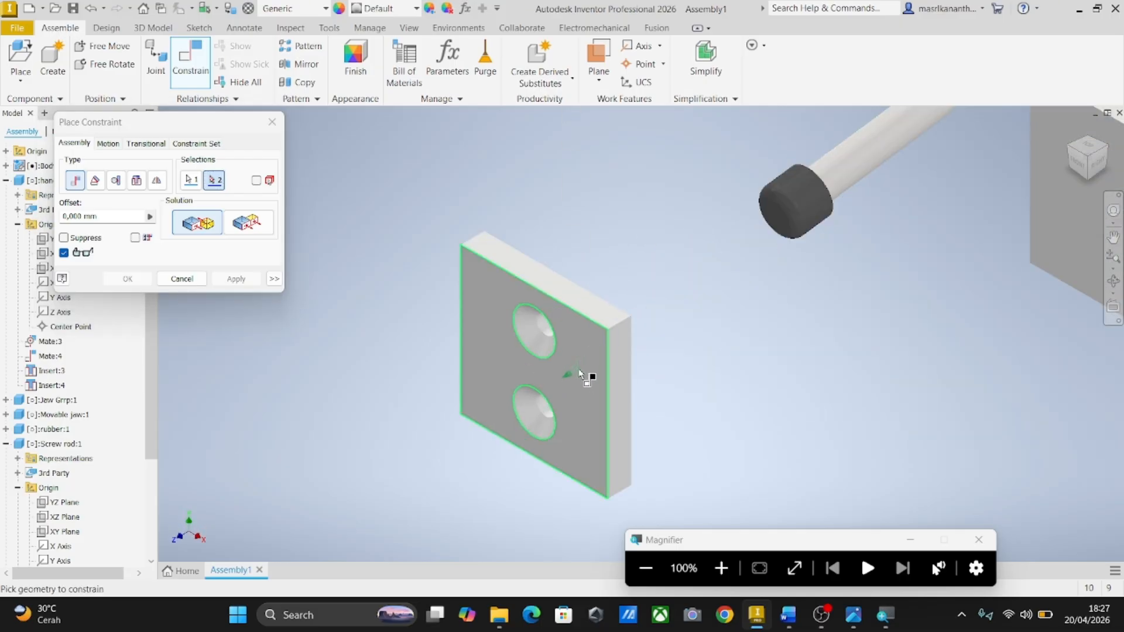
{"action": "left_click", "coordinate": [1106, 151]}
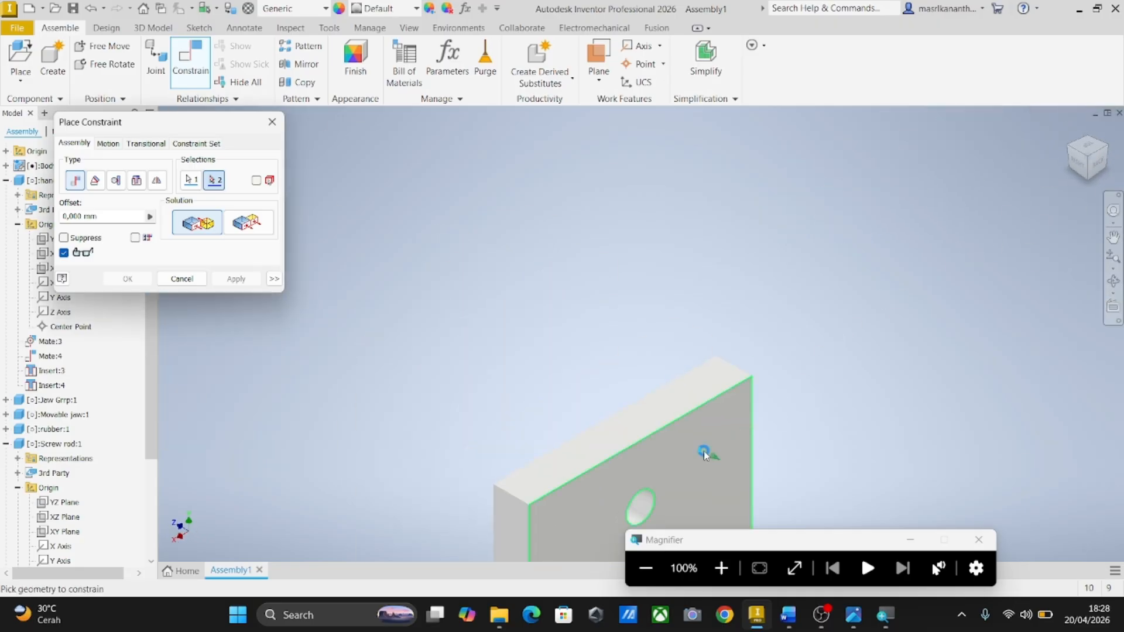
{"action": "left_click", "coordinate": [709, 452]}
{"action": "left_click", "coordinate": [134, 283]}
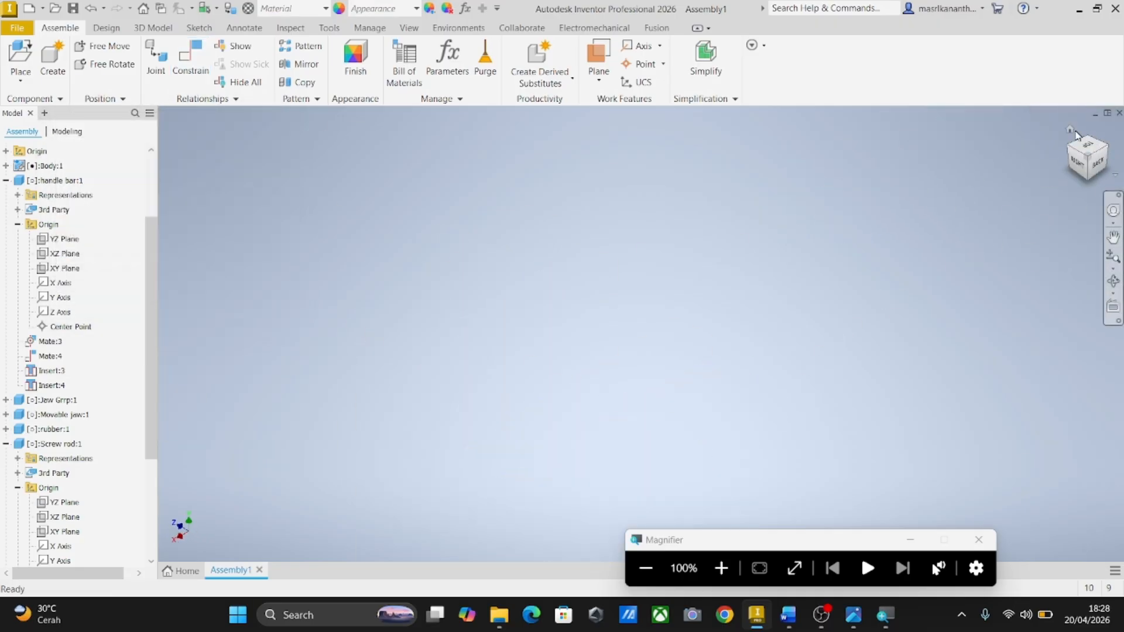
Step: Slide the two-hole plate along the slot on the underside of the vice
{"action": "left_click", "coordinate": [1070, 131]}
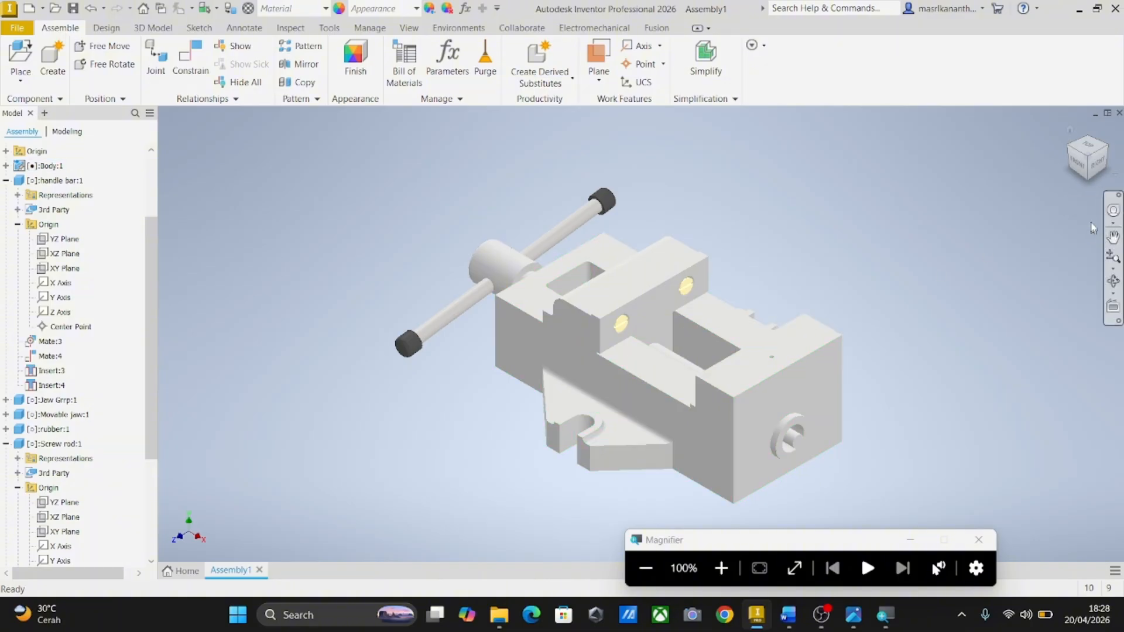
{"action": "left_click", "coordinate": [1087, 182]}
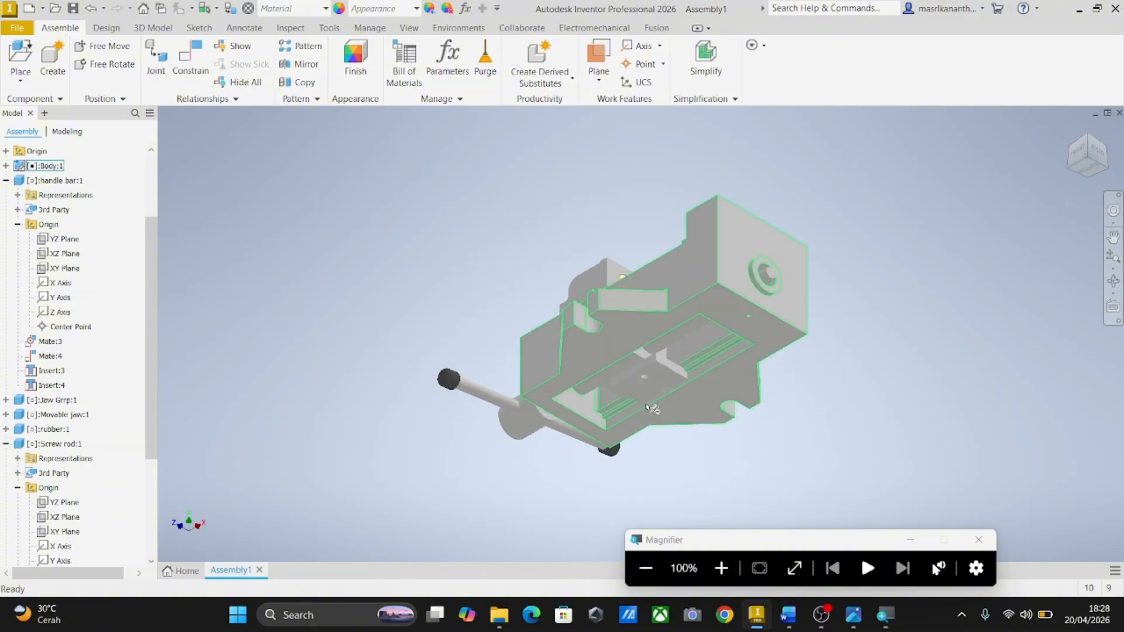
{"action": "scroll", "coordinate": [632, 372], "scroll_direction": "down", "scroll_amount": 4}
{"action": "left_click_drag", "start_coordinate": [643, 335], "coordinate": [569, 333]}
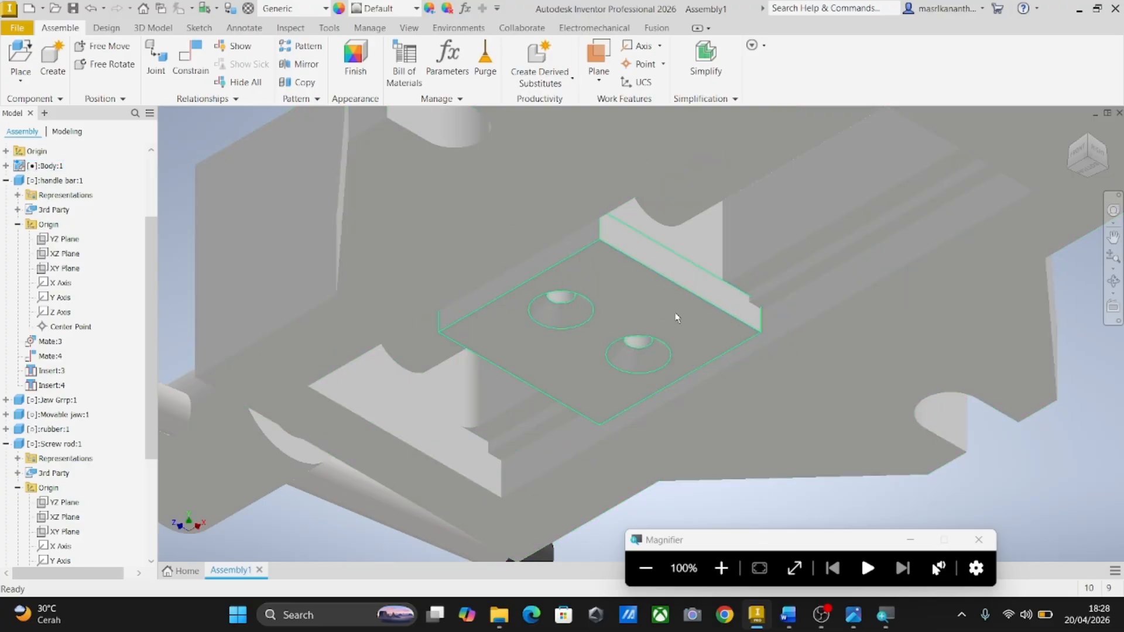
Step: Change the display quality from Performance to High Quality so that the model's edges are drawn
{"action": "scroll", "coordinate": [640, 310], "scroll_direction": "up", "scroll_amount": 3}
{"action": "left_click", "coordinate": [721, 568]}
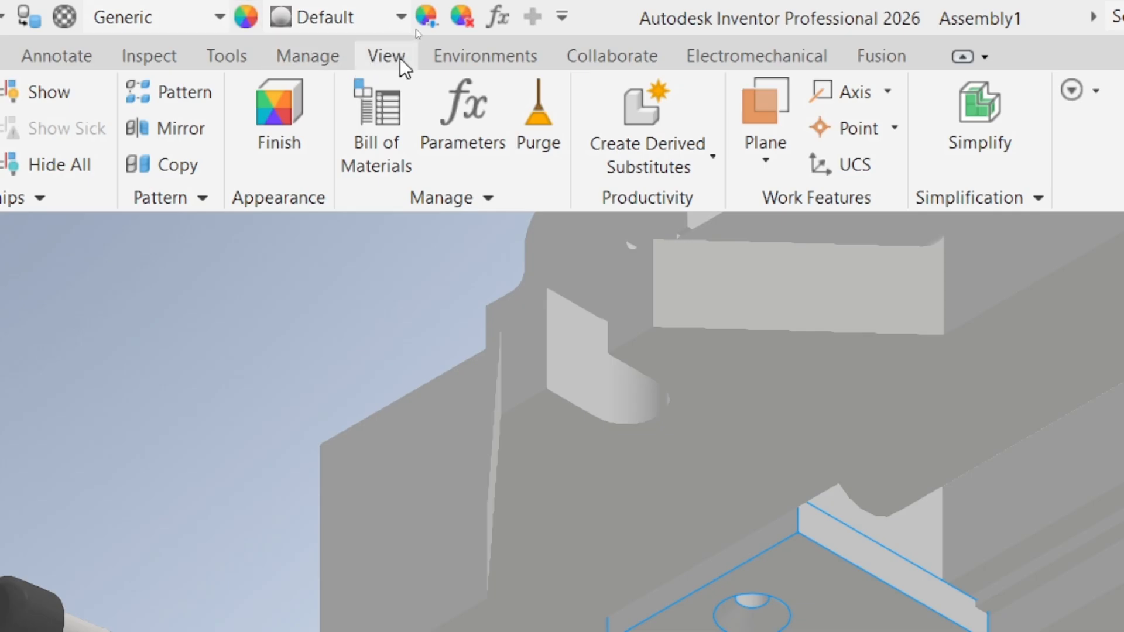
{"action": "left_click", "coordinate": [400, 59]}
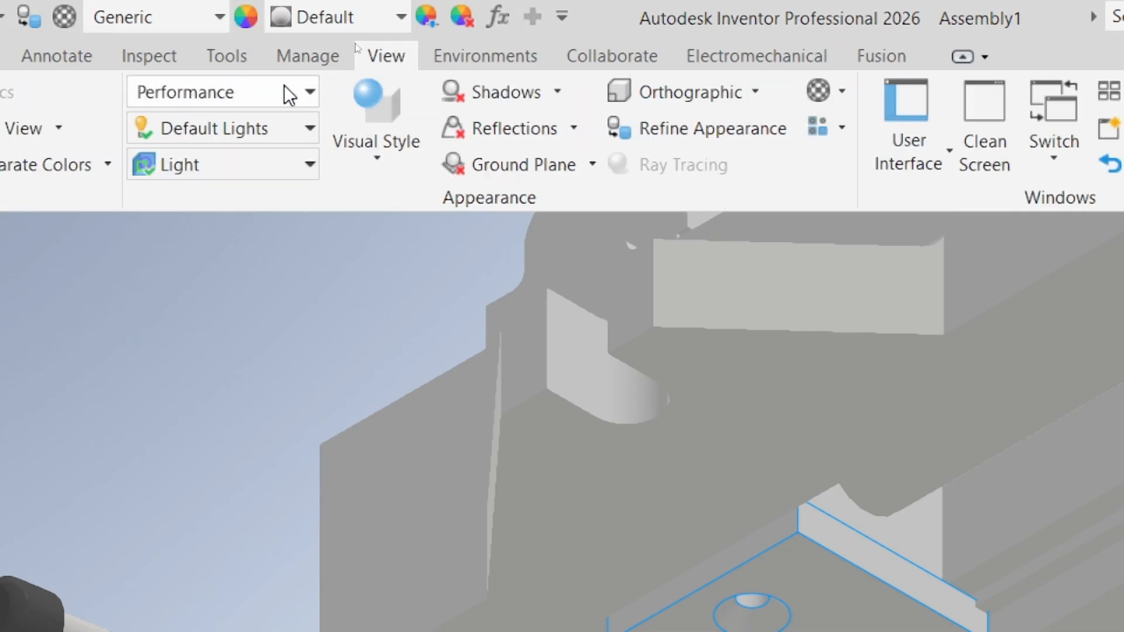
{"action": "left_click", "coordinate": [235, 98]}
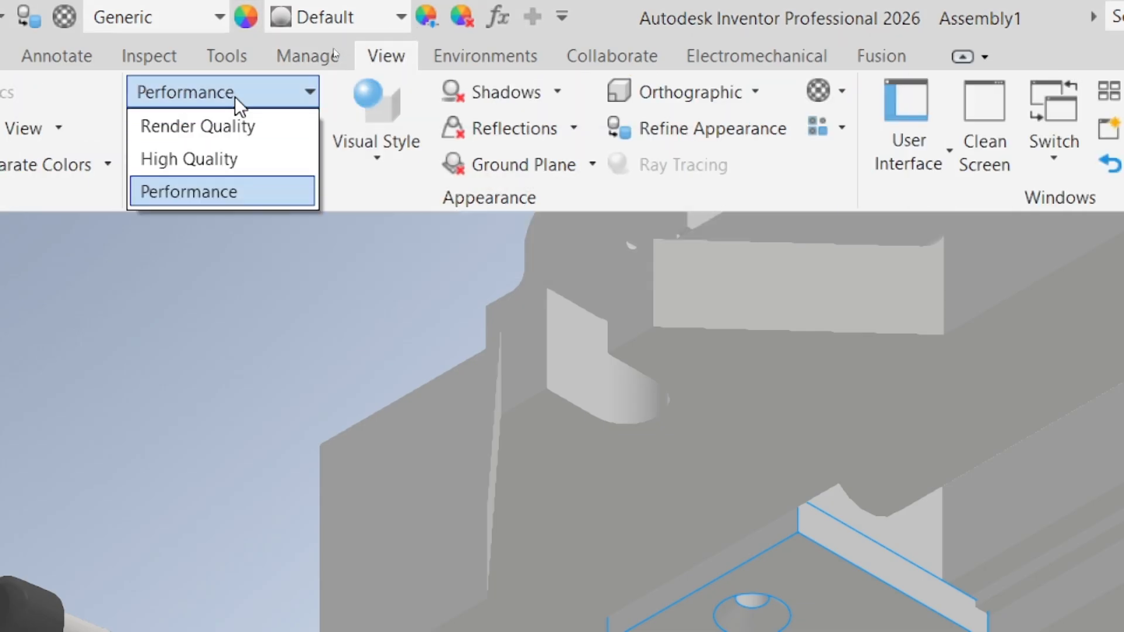
{"action": "left_click", "coordinate": [222, 159]}
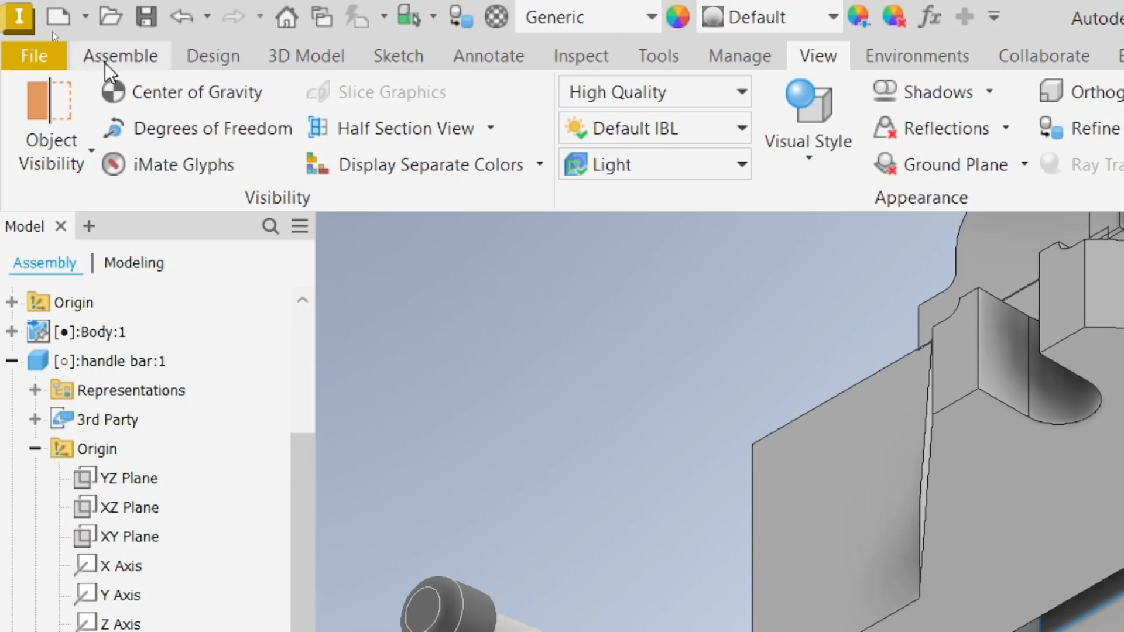
{"action": "left_click", "coordinate": [111, 59]}
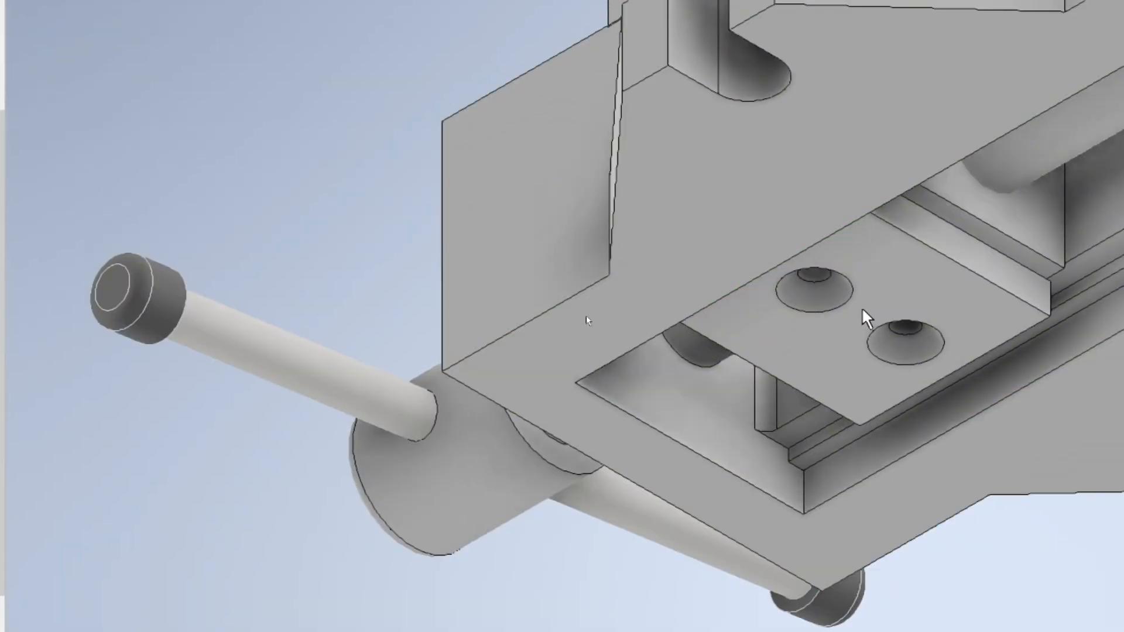
Step: Apply a flush Mate constraint between the movable jaw's lower end face with the screw hole and the plate's adjoining edge face
{"action": "left_click", "coordinate": [866, 320]}
{"action": "left_click", "coordinate": [218, 126]}
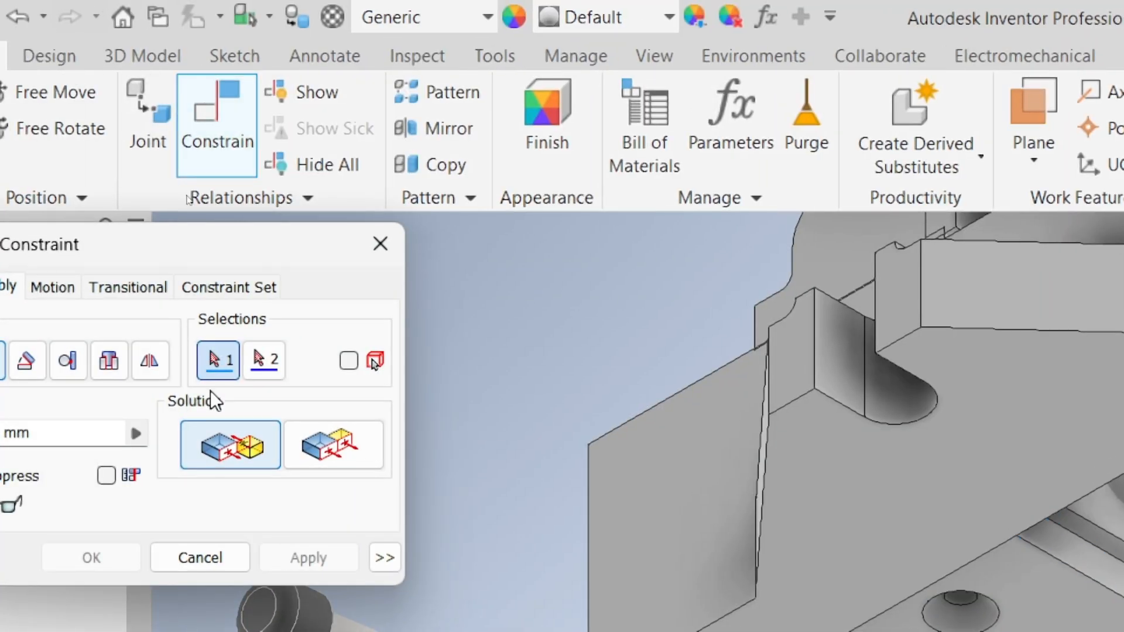
{"action": "left_click", "coordinate": [334, 448]}
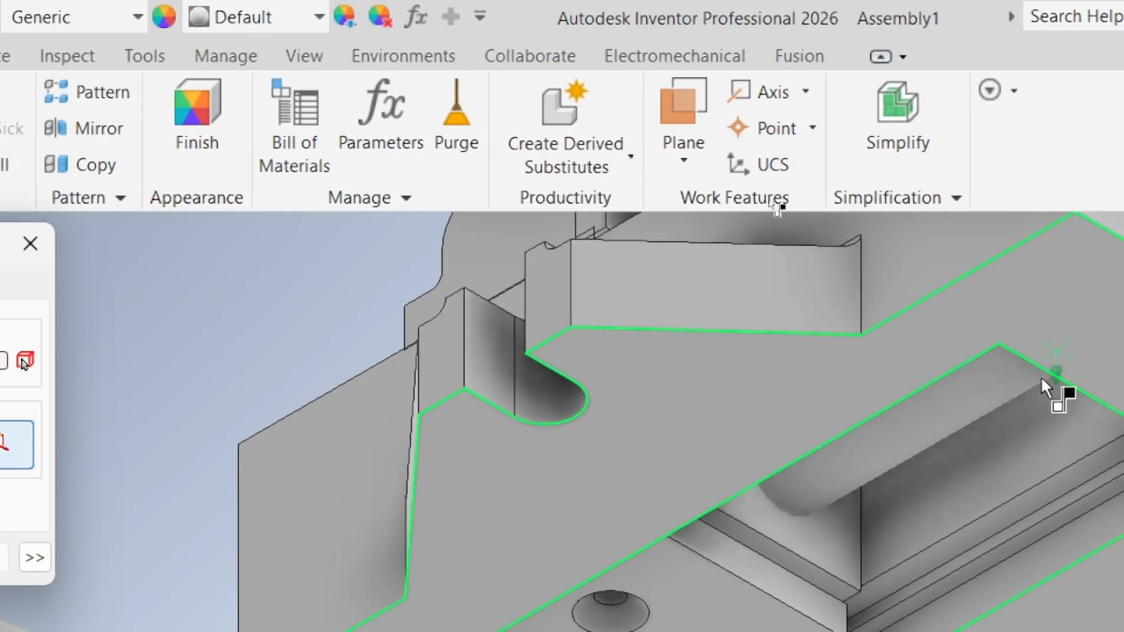
{"action": "left_click", "coordinate": [807, 565]}
{"action": "left_click", "coordinate": [759, 563]}
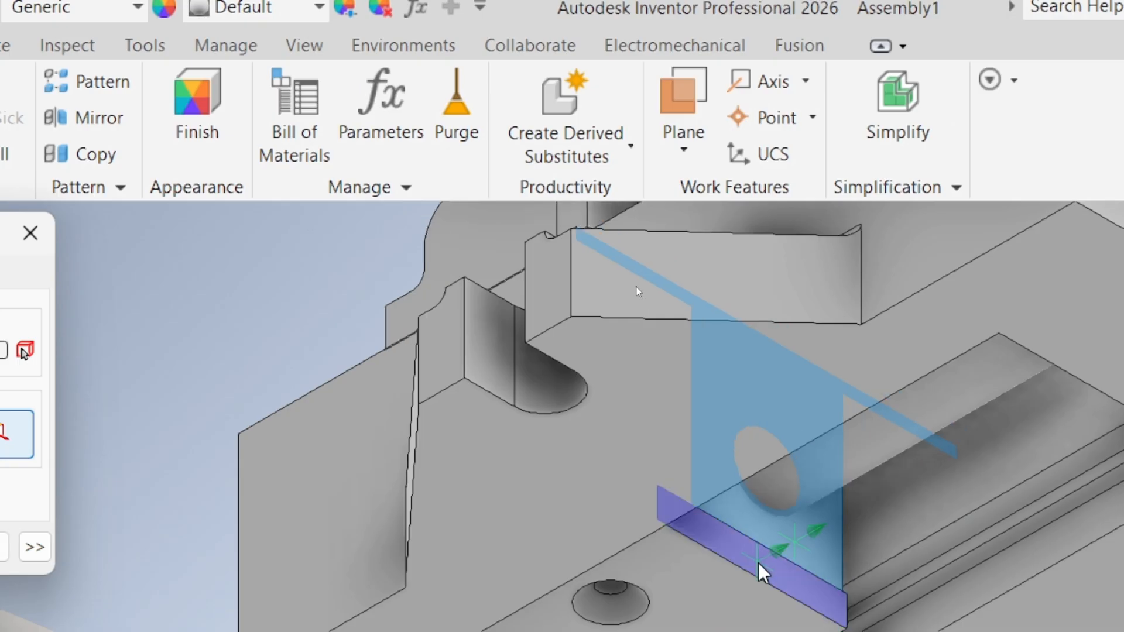
{"action": "scroll", "coordinate": [881, 489], "scroll_direction": "up", "scroll_amount": 3}
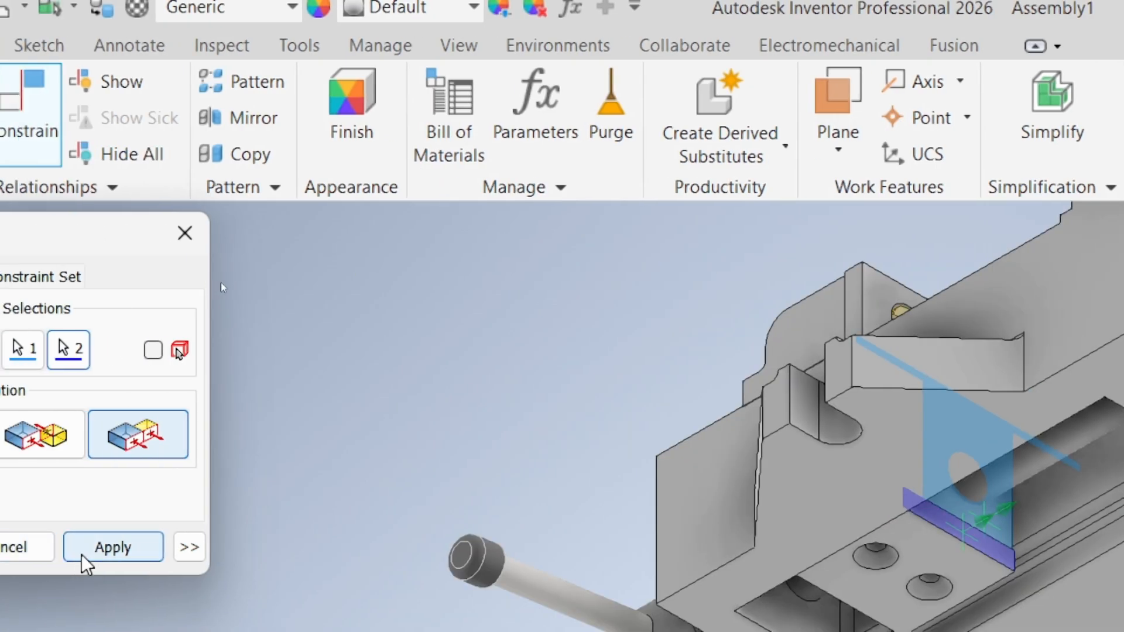
{"action": "left_click", "coordinate": [85, 550]}
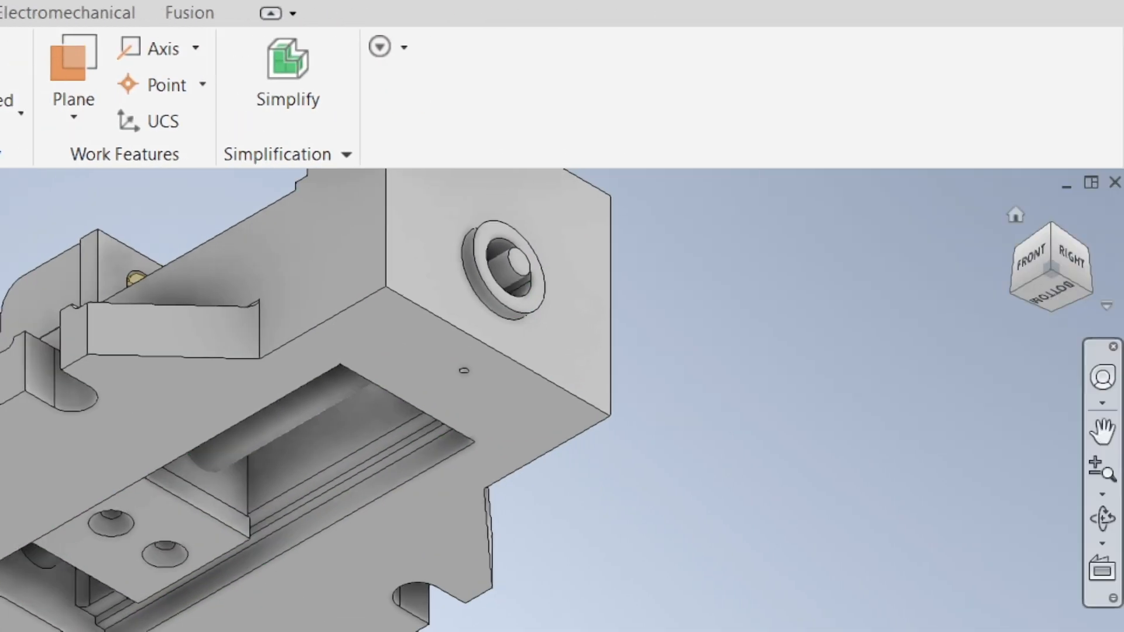
Step: Drag the two-hole plate within the slot to test its remaining freedom of movement
{"action": "left_click", "coordinate": [1102, 518]}
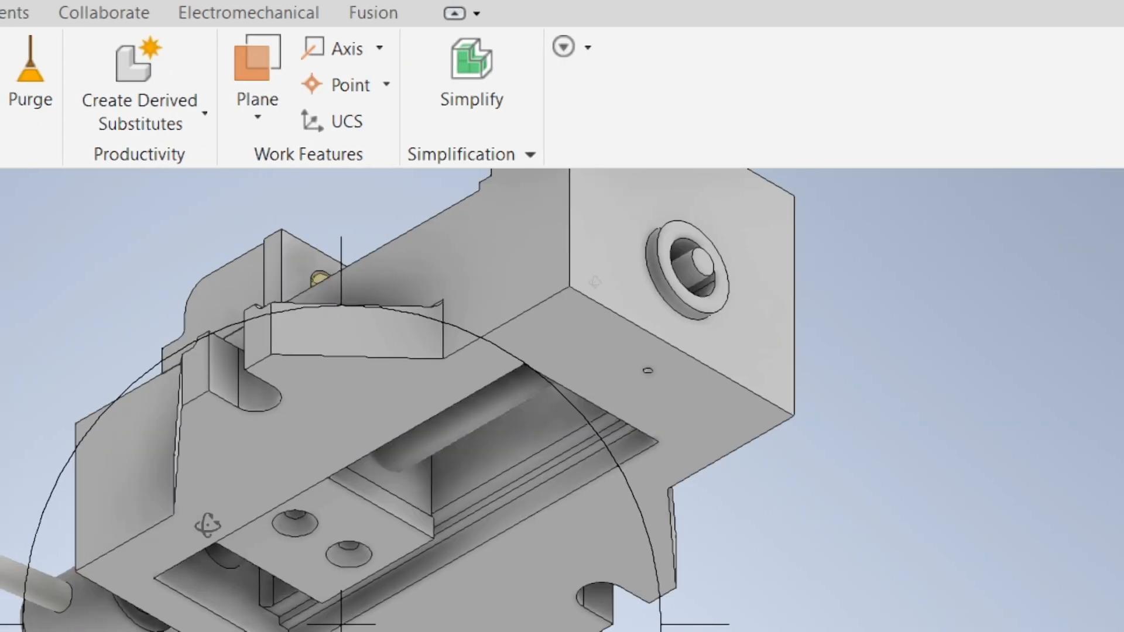
{"action": "left_click_drag", "start_coordinate": [24, 522], "coordinate": [1, 357]}
{"action": "left_click_drag", "start_coordinate": [185, 357], "coordinate": [132, 479]}
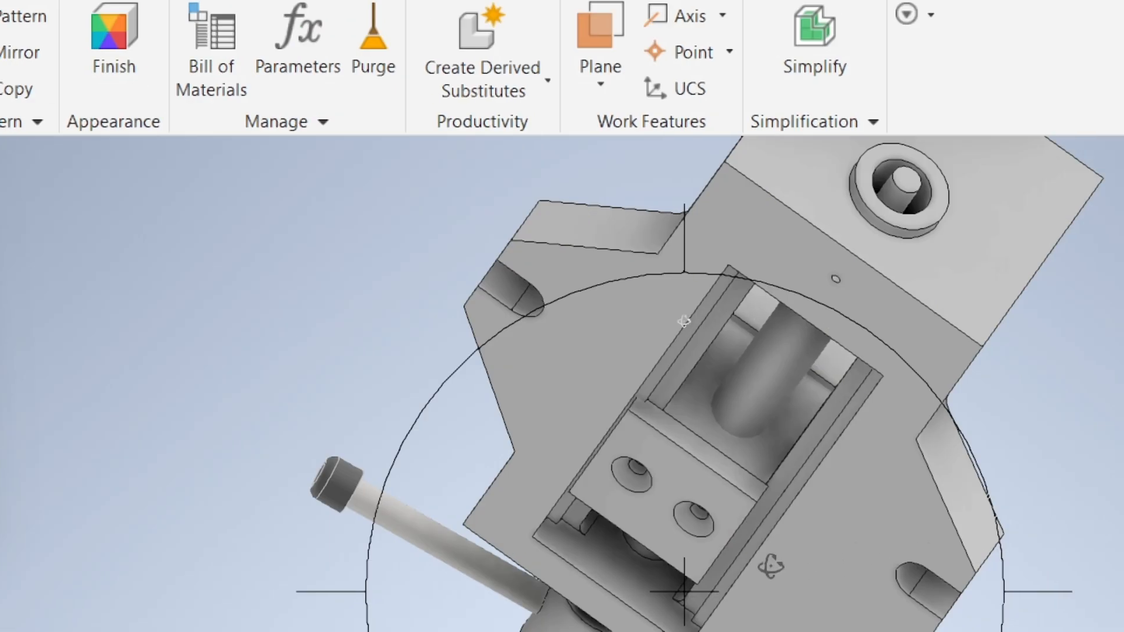
{"action": "left_click_drag", "start_coordinate": [700, 506], "coordinate": [811, 465]}
{"action": "left_click", "coordinate": [223, 479]}
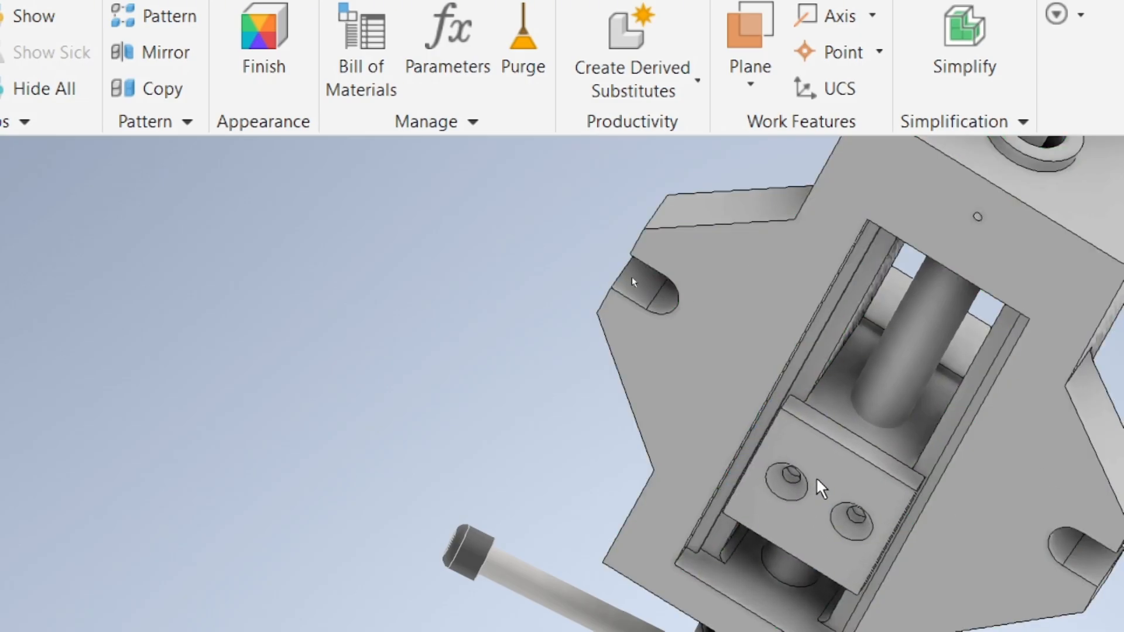
{"action": "left_click_drag", "start_coordinate": [816, 480], "coordinate": [815, 481]}
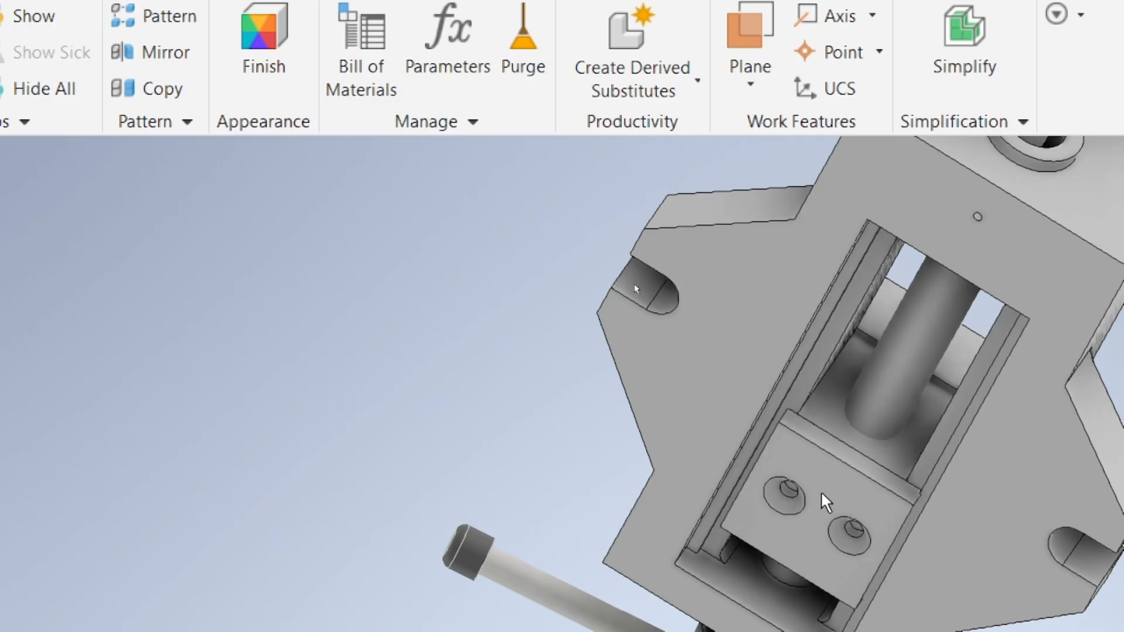
Step: Apply a Mate constraint between the side wall of the body's slot and the facing long side of the two-hole plate
{"action": "scroll", "coordinate": [818, 490], "scroll_direction": "up", "scroll_amount": 5}
{"action": "scroll", "coordinate": [356, 243], "scroll_direction": "down", "scroll_amount": 3}
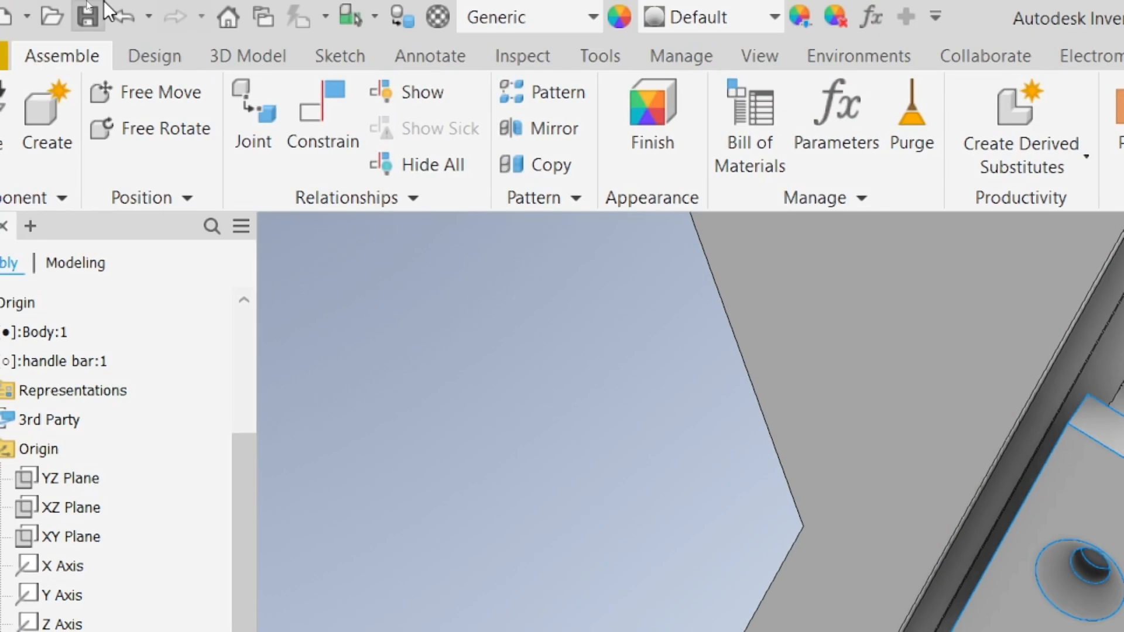
{"action": "left_click", "coordinate": [308, 144]}
{"action": "scroll", "coordinate": [892, 405], "scroll_direction": "up", "scroll_amount": 2}
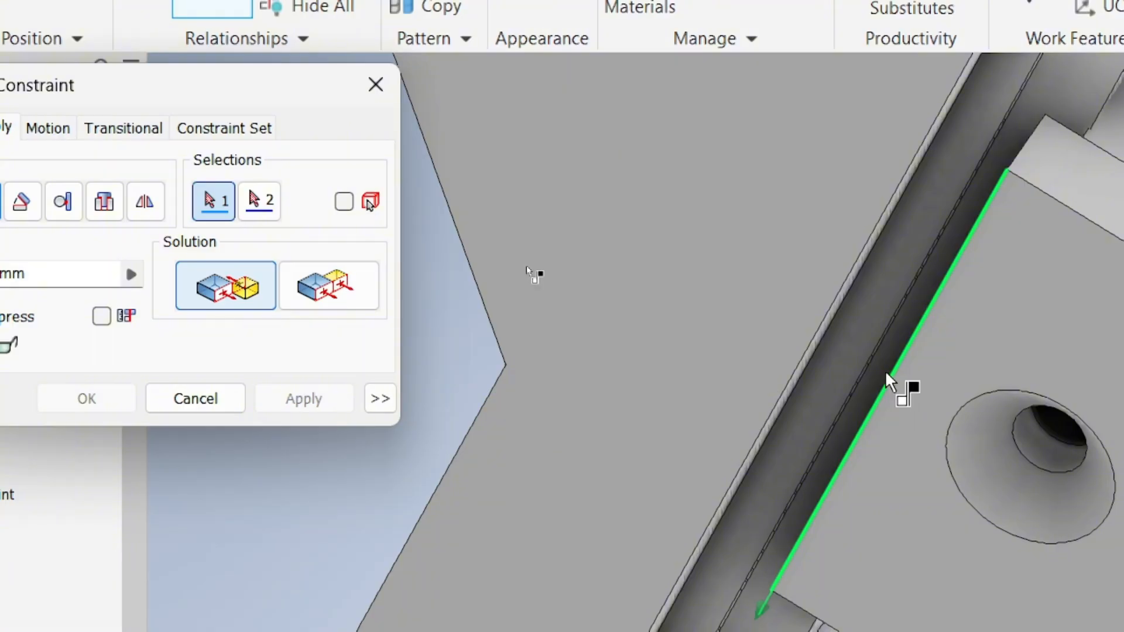
{"action": "scroll", "coordinate": [887, 374], "scroll_direction": "up", "scroll_amount": 3}
{"action": "scroll", "coordinate": [789, 398], "scroll_direction": "up", "scroll_amount": 1}
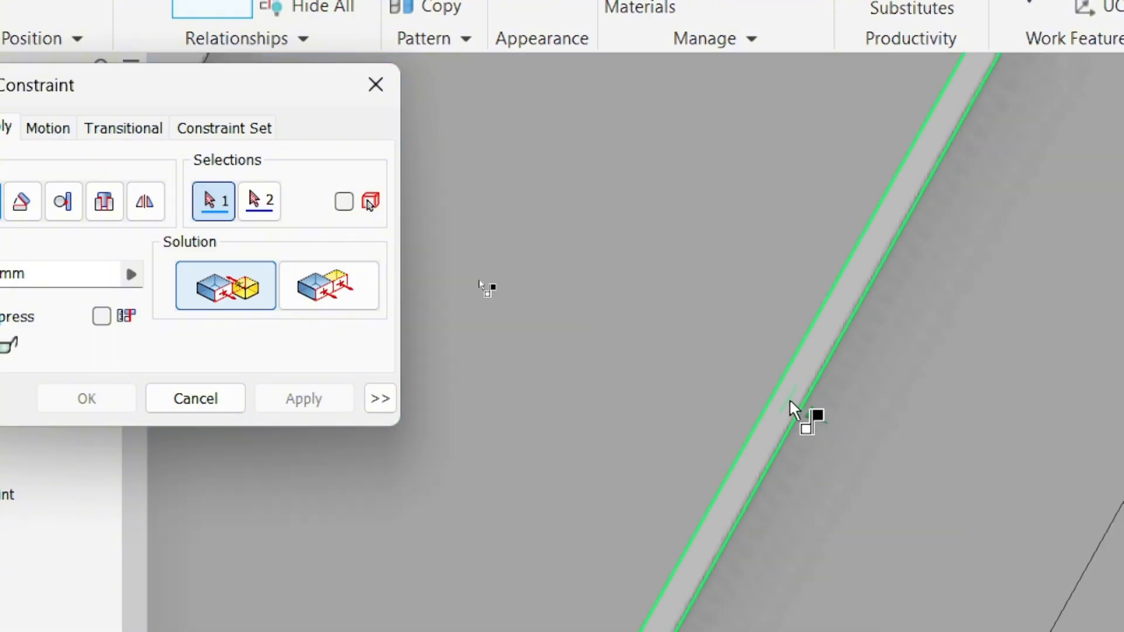
{"action": "left_click", "coordinate": [792, 395]}
{"action": "scroll", "coordinate": [793, 380], "scroll_direction": "down", "scroll_amount": 3}
{"action": "scroll", "coordinate": [795, 373], "scroll_direction": "down", "scroll_amount": 8}
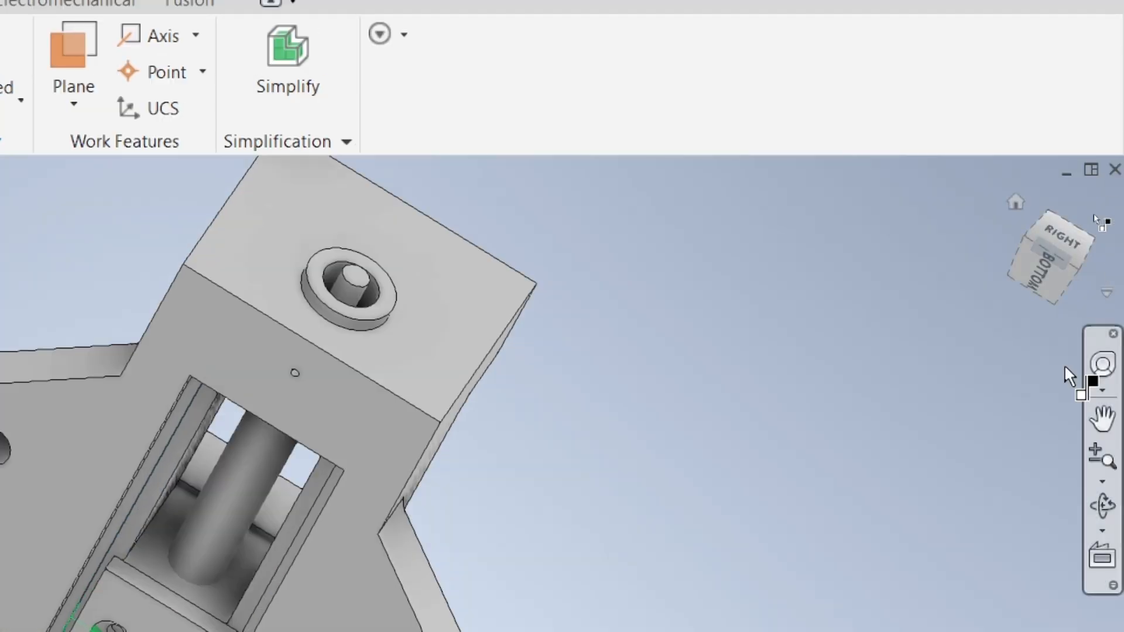
{"action": "left_click", "coordinate": [1098, 504]}
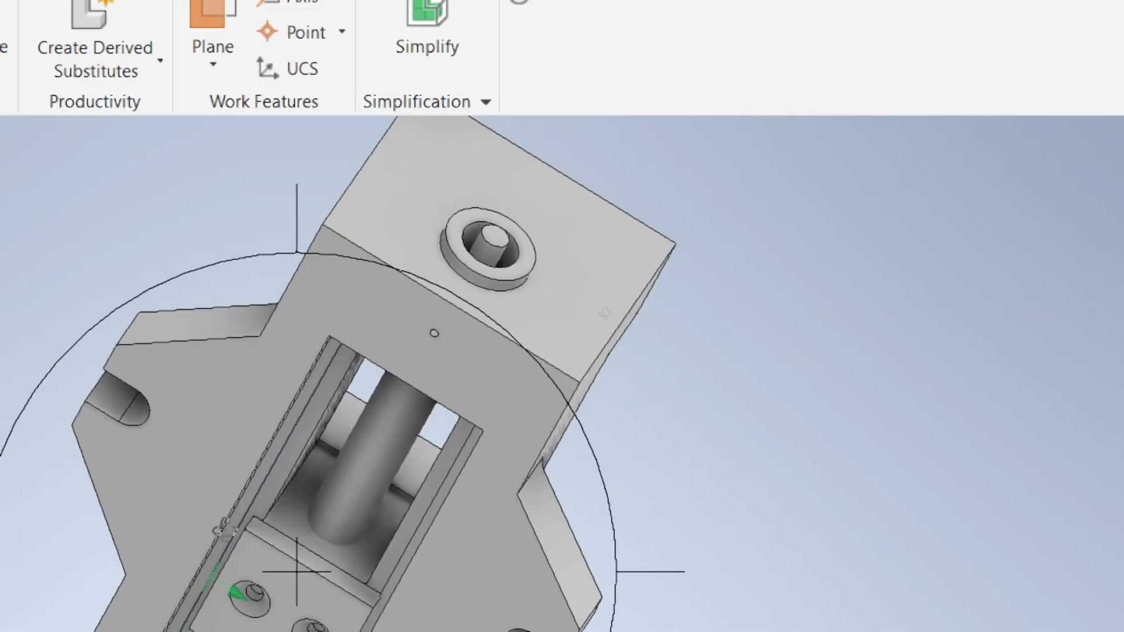
{"action": "left_click_drag", "start_coordinate": [224, 529], "coordinate": [353, 464]}
{"action": "right_click", "coordinate": [374, 442]}
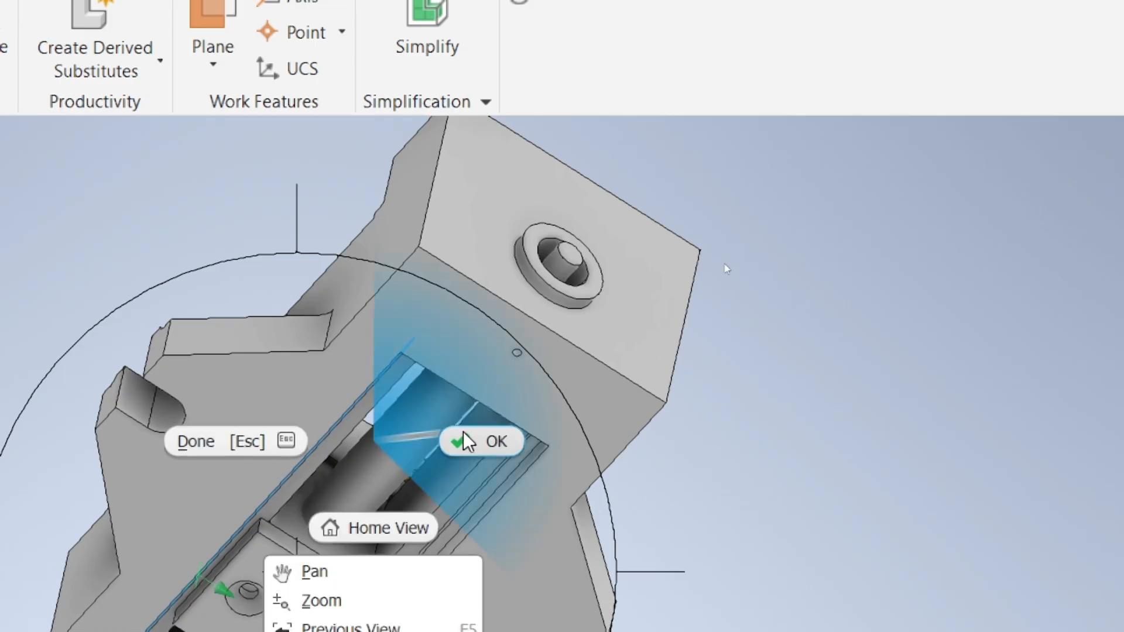
{"action": "left_click", "coordinate": [474, 441]}
{"action": "scroll", "coordinate": [231, 553], "scroll_direction": "up", "scroll_amount": 3}
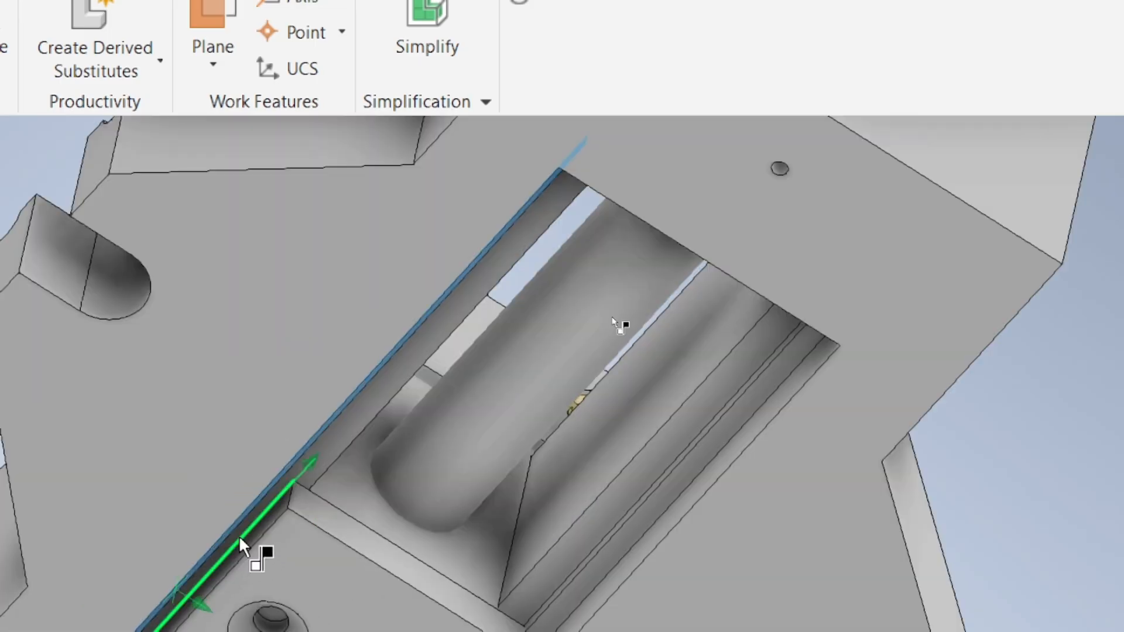
{"action": "scroll", "coordinate": [249, 539], "scroll_direction": "up", "scroll_amount": 2}
{"action": "scroll", "coordinate": [262, 528], "scroll_direction": "down", "scroll_amount": 5}
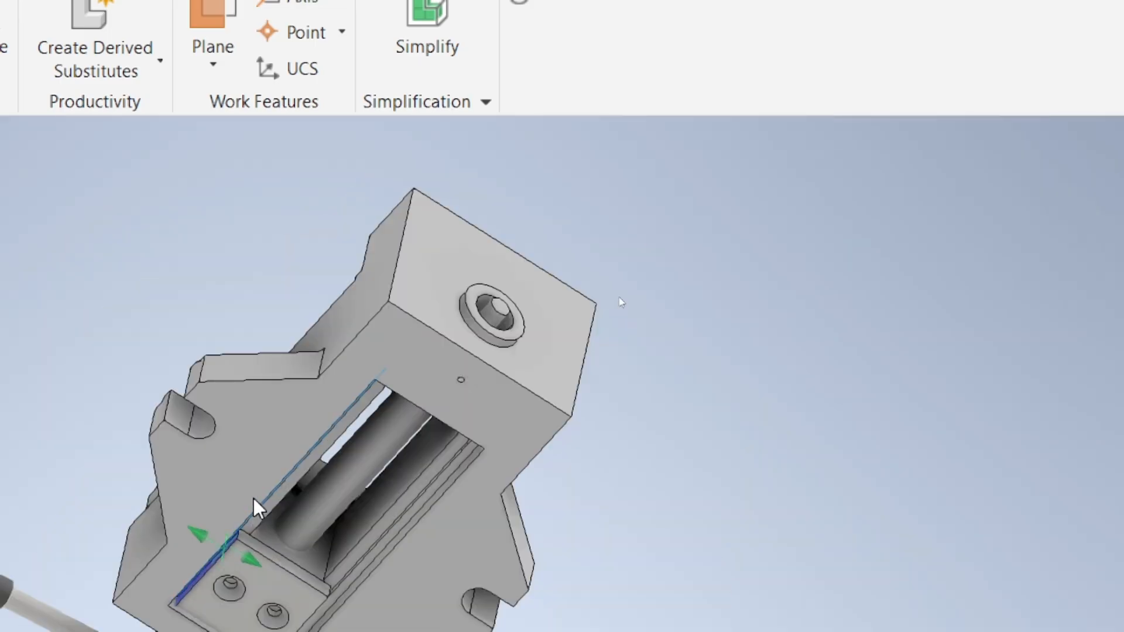
{"action": "key", "text": "c"}
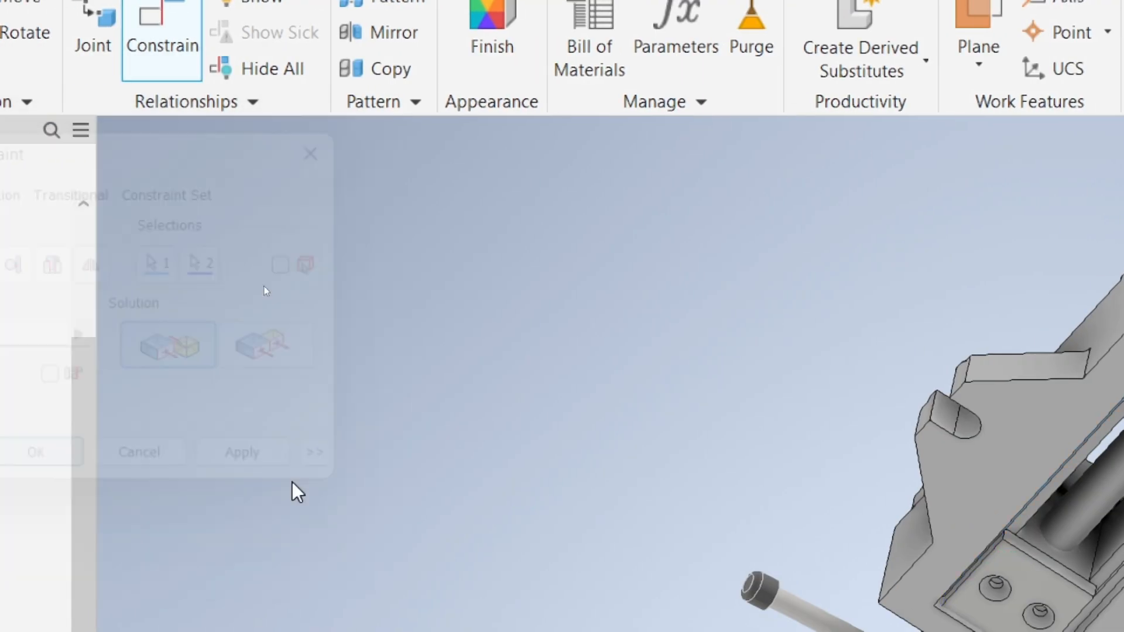
Step: Check how the constrained plate and movable jaw slide along the body by dragging them a short distance
{"action": "scroll", "coordinate": [419, 301], "scroll_direction": "down", "scroll_amount": 5}
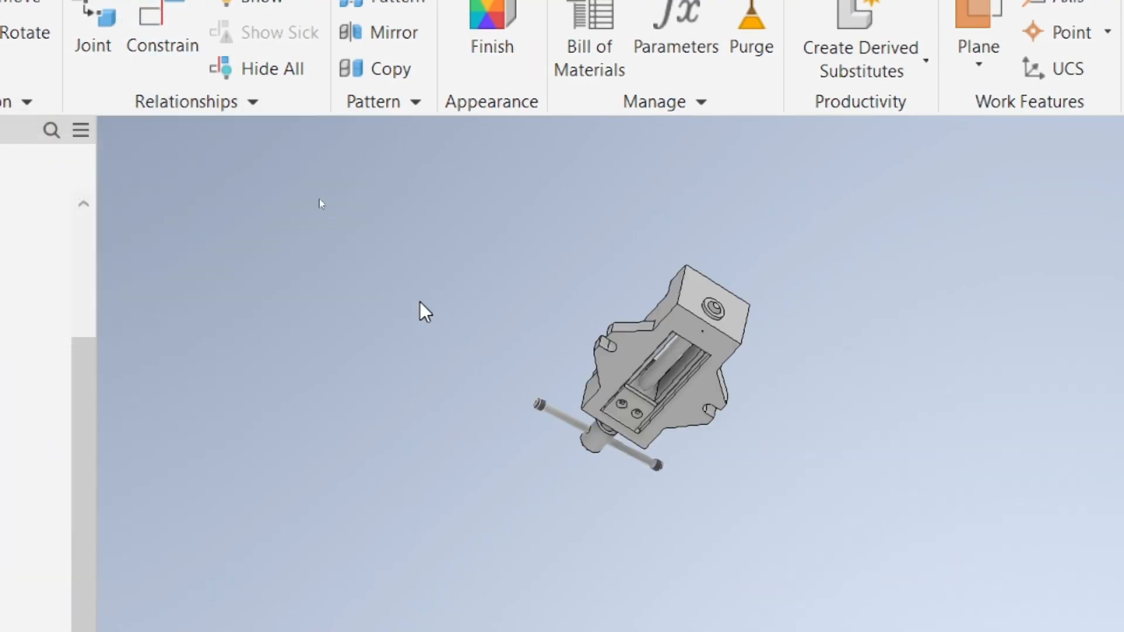
{"action": "scroll", "coordinate": [584, 430], "scroll_direction": "up", "scroll_amount": 3}
{"action": "mouse_move", "coordinate": [568, 395]}
{"action": "left_mouse_down"}
{"action": "mouse_move", "coordinate": [604, 384]}
{"action": "mouse_move", "coordinate": [573, 410]}
{"action": "left_mouse_up"}
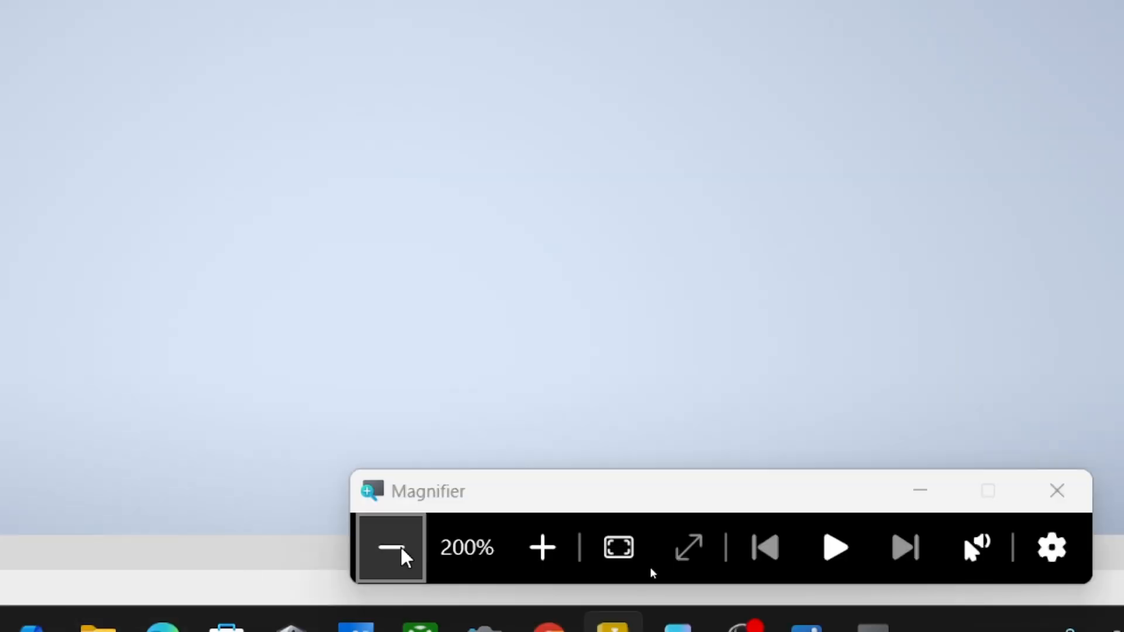
{"action": "left_click", "coordinate": [398, 548]}
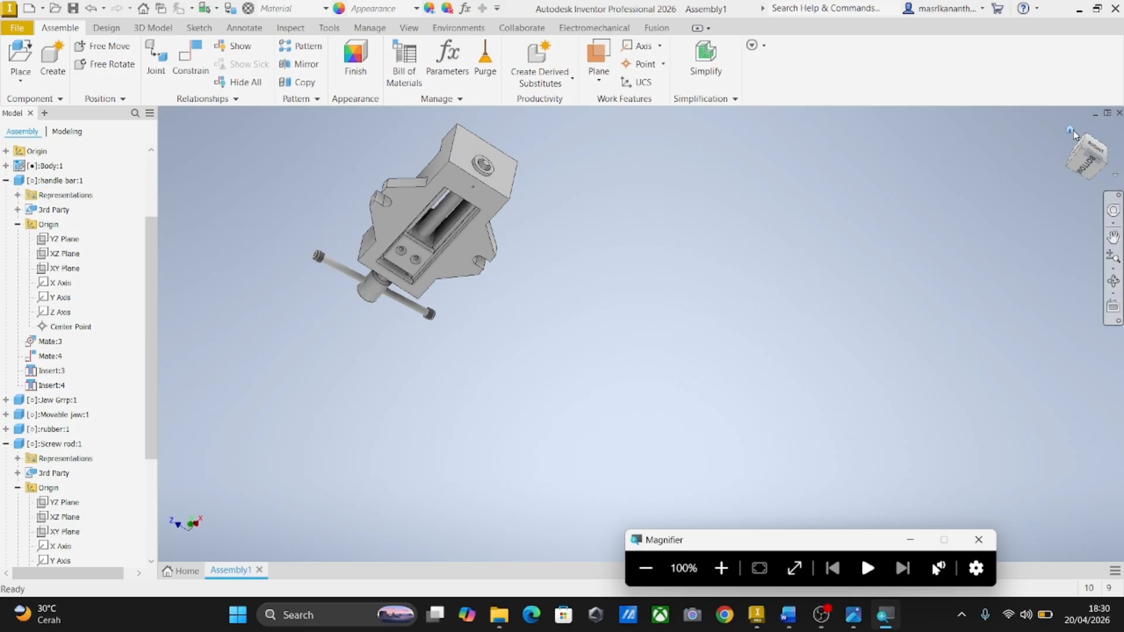
Step: Copy the jaw grip plate fastened to the movable jaw and paste a second instance beside the vice
{"action": "left_click", "coordinate": [1071, 129]}
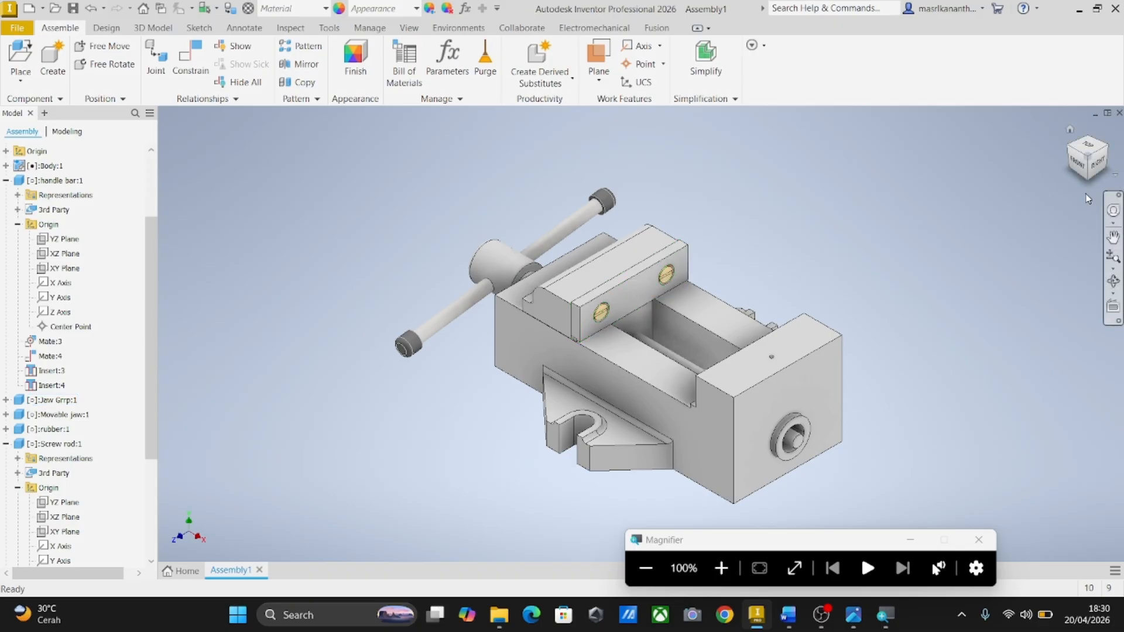
{"action": "left_click", "coordinate": [1075, 152]}
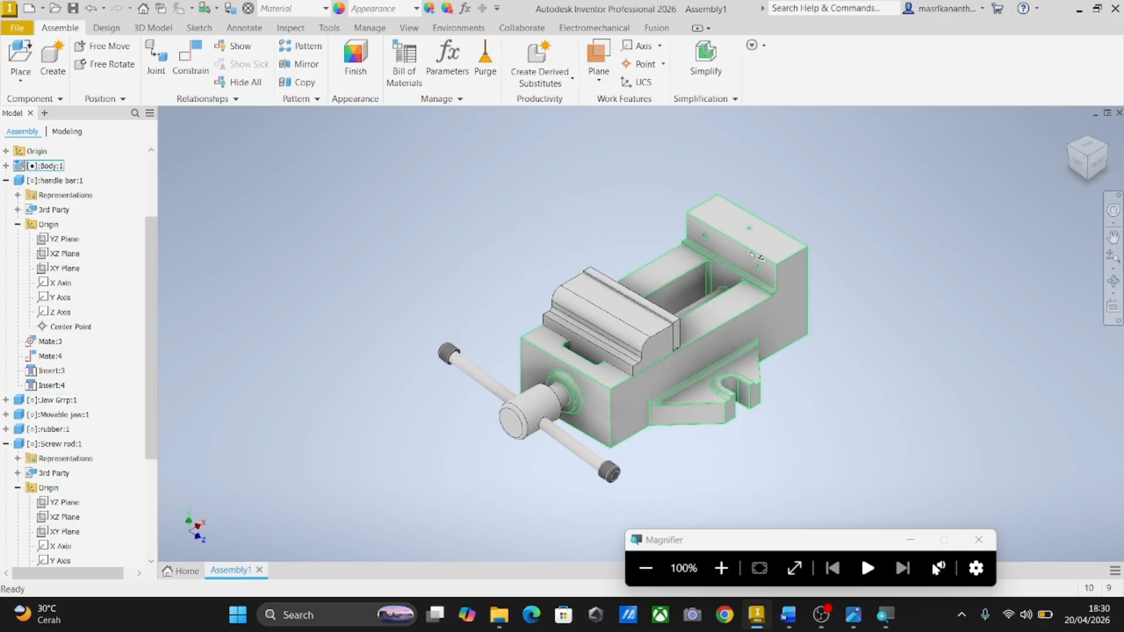
{"action": "right_click", "coordinate": [655, 309]}
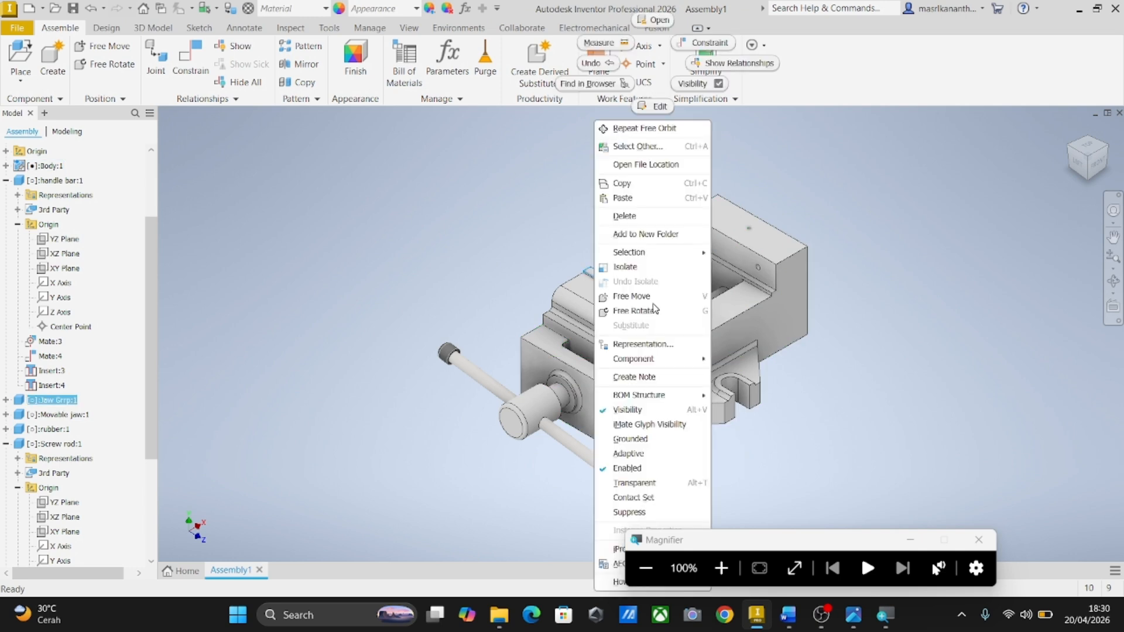
{"action": "left_click", "coordinate": [726, 331]}
{"action": "scroll", "coordinate": [635, 275], "scroll_direction": "up", "scroll_amount": 5}
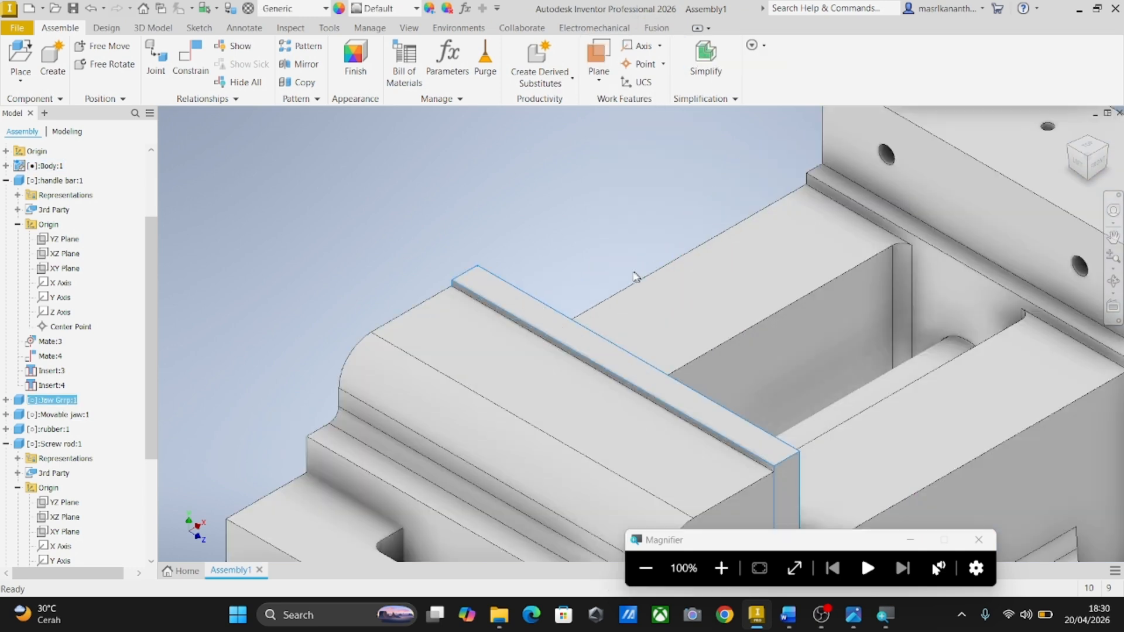
{"action": "left_click", "coordinate": [454, 236]}
{"action": "right_click", "coordinate": [481, 281]}
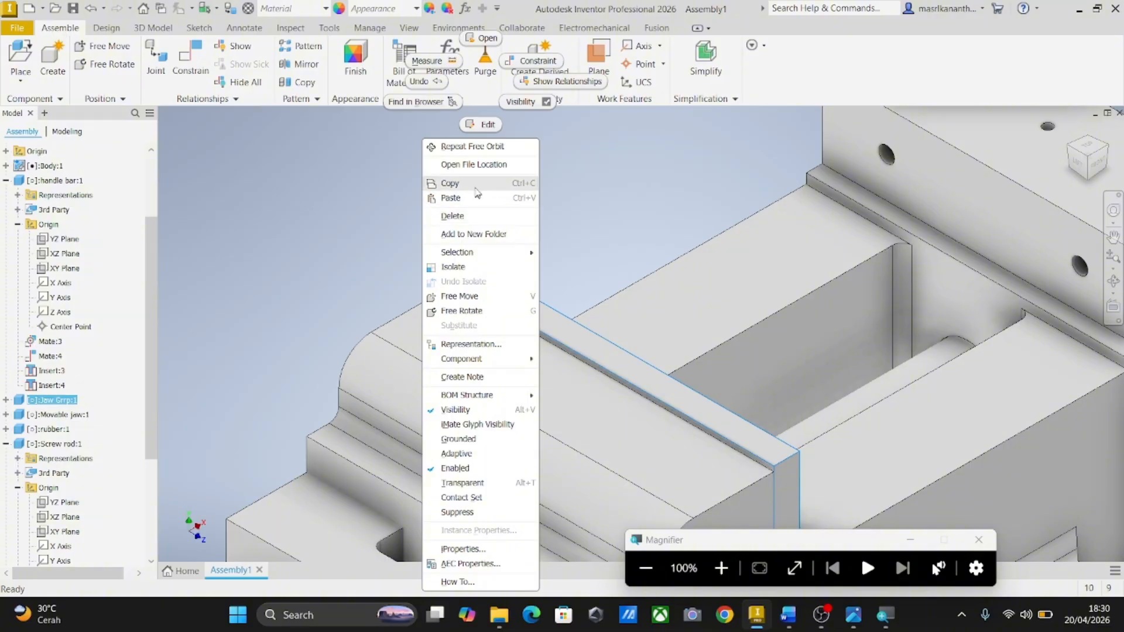
{"action": "left_click", "coordinate": [522, 227]}
{"action": "right_click", "coordinate": [911, 268]}
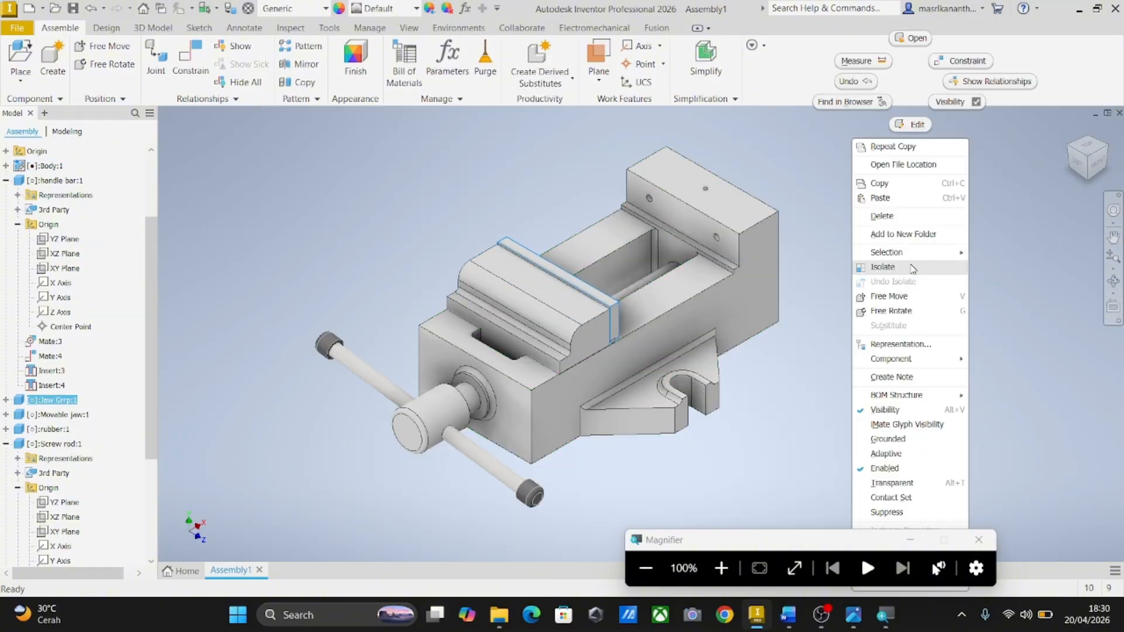
{"action": "left_click", "coordinate": [902, 206]}
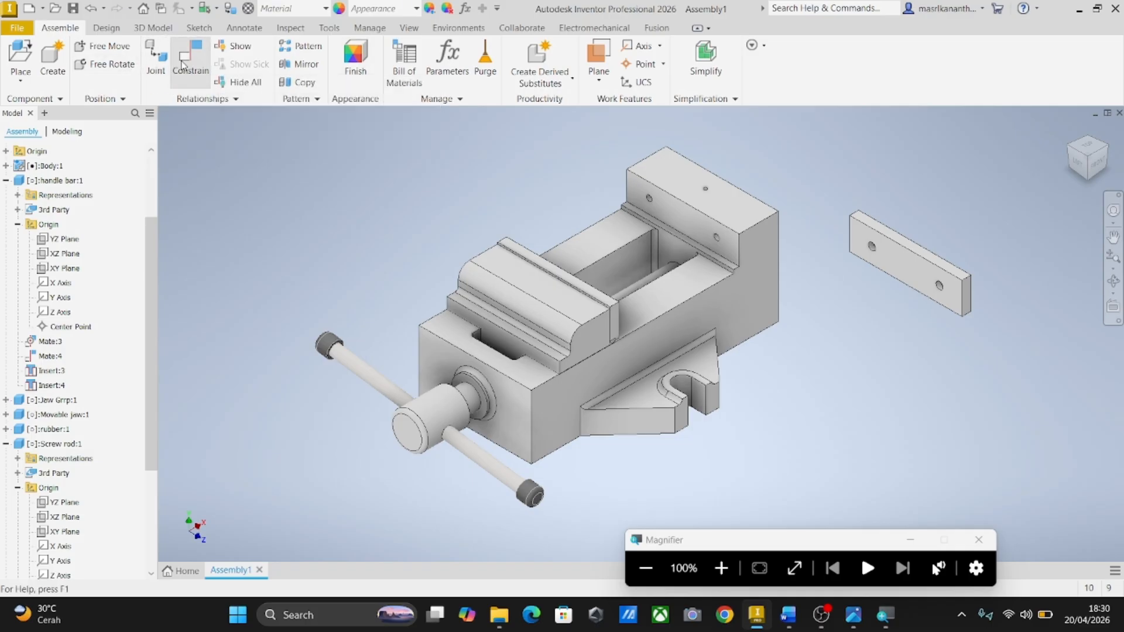
Step: Mate one hole axis of the copied jaw grip with the body's fixed-jaw hole, using the aligned solution so the countersinks face outward
{"action": "left_click", "coordinate": [183, 66]}
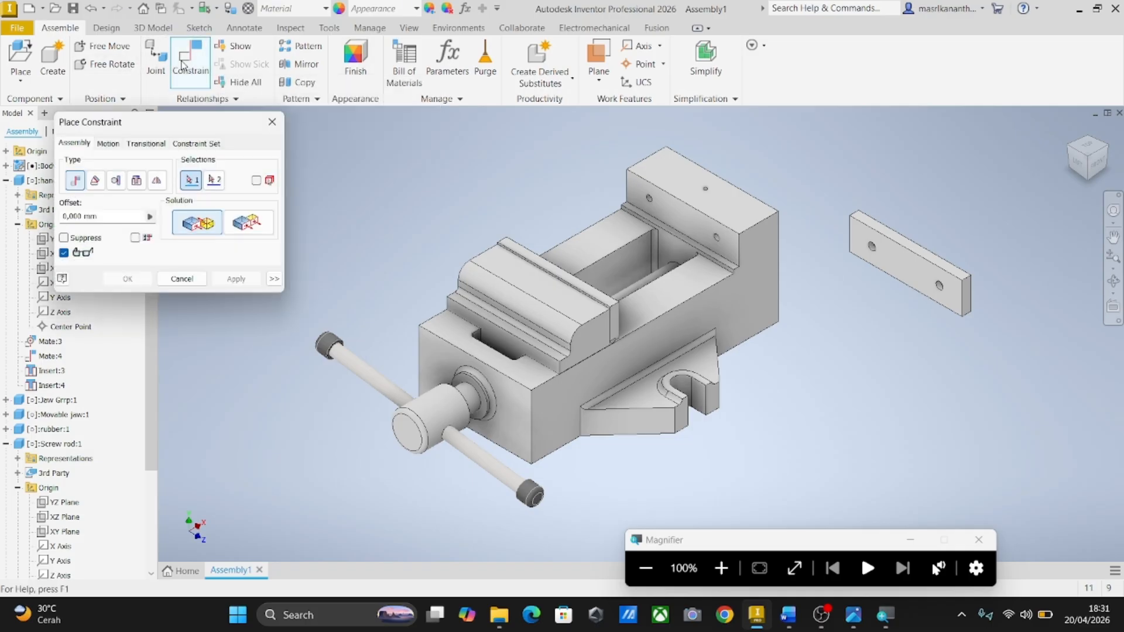
{"action": "scroll", "coordinate": [939, 286], "scroll_direction": "down", "scroll_amount": 6}
{"action": "left_click", "coordinate": [944, 300]}
{"action": "scroll", "coordinate": [944, 301], "scroll_direction": "up", "scroll_amount": 6}
{"action": "scroll", "coordinate": [704, 229], "scroll_direction": "down", "scroll_amount": 5}
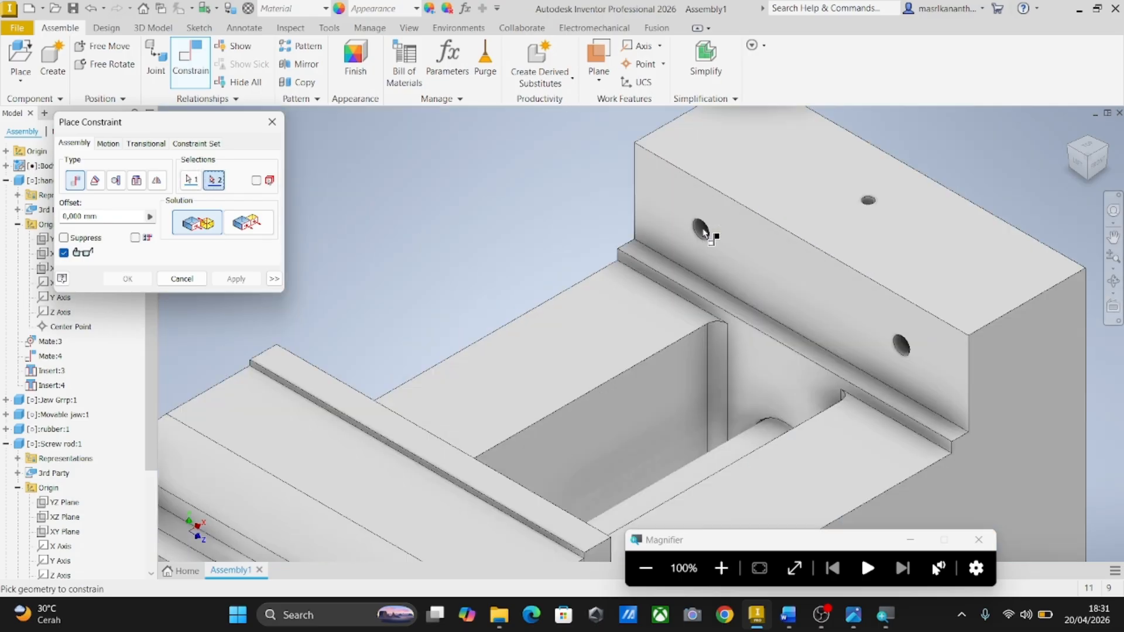
{"action": "scroll", "coordinate": [703, 231], "scroll_direction": "down", "scroll_amount": 4}
{"action": "left_click", "coordinate": [702, 252]}
{"action": "scroll", "coordinate": [696, 253], "scroll_direction": "up", "scroll_amount": 5}
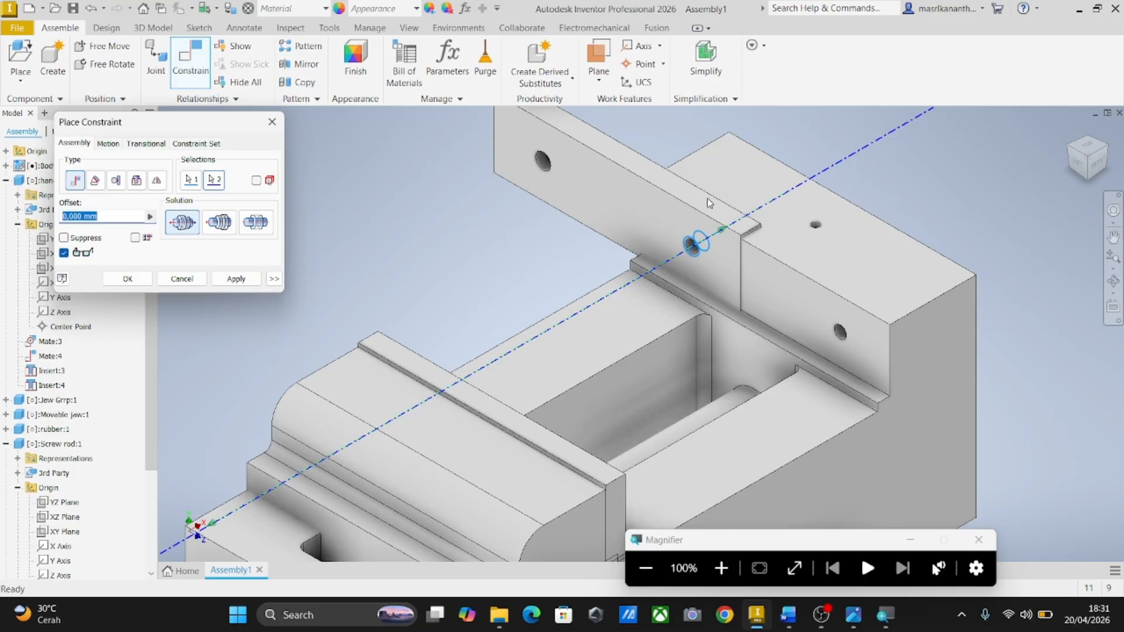
{"action": "scroll", "coordinate": [707, 198], "scroll_direction": "down", "scroll_amount": 2}
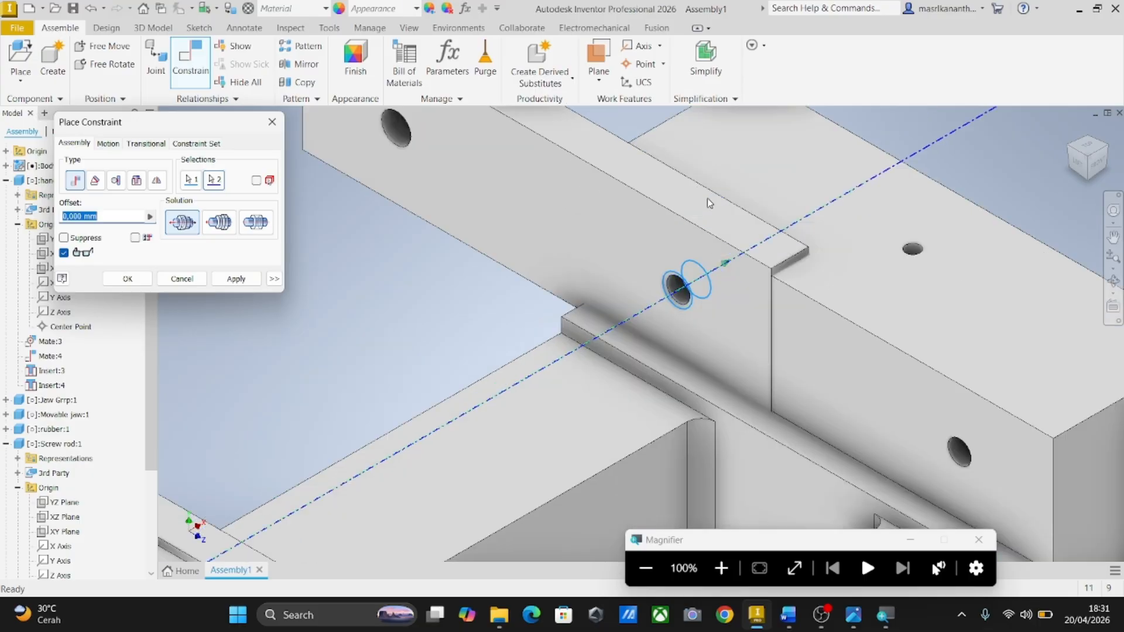
{"action": "left_click", "coordinate": [228, 225]}
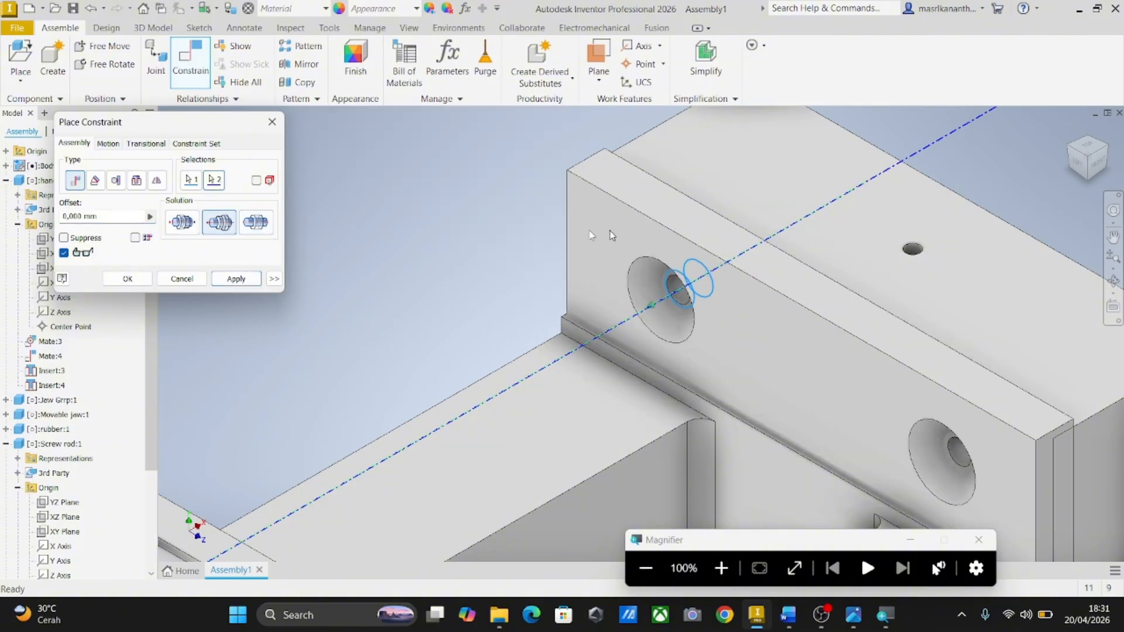
{"action": "left_click", "coordinate": [235, 278]}
Step: Pull the copied jaw grip out of the fixed jaw to expose the remaining pair of holes
{"action": "scroll", "coordinate": [657, 328], "scroll_direction": "up", "scroll_amount": 3}
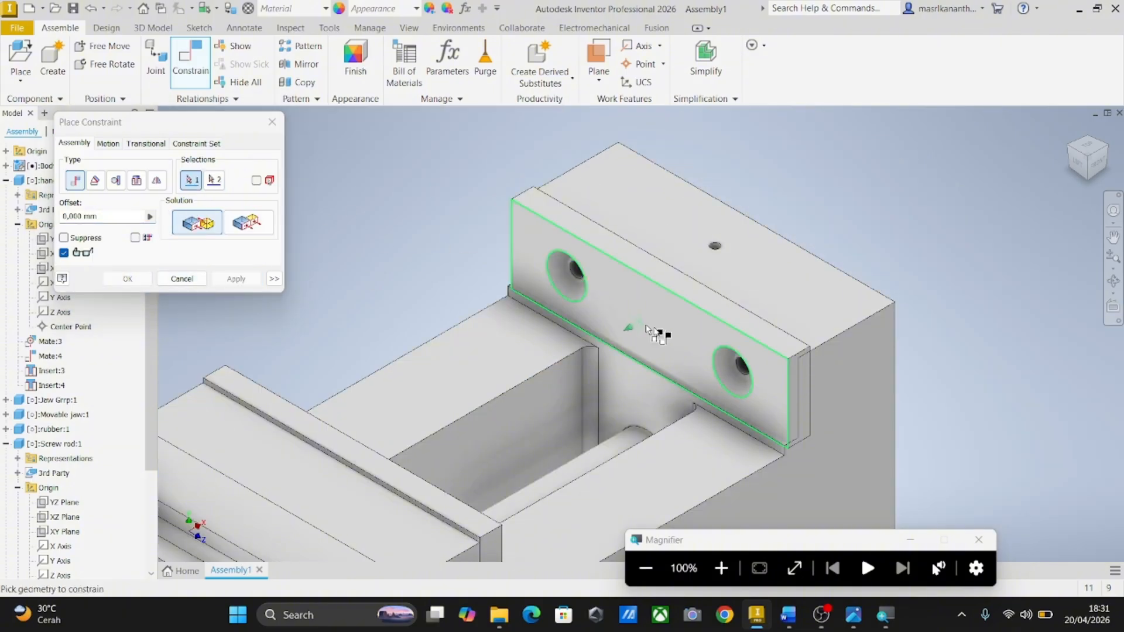
{"action": "scroll", "coordinate": [755, 377], "scroll_direction": "down", "scroll_amount": 4}
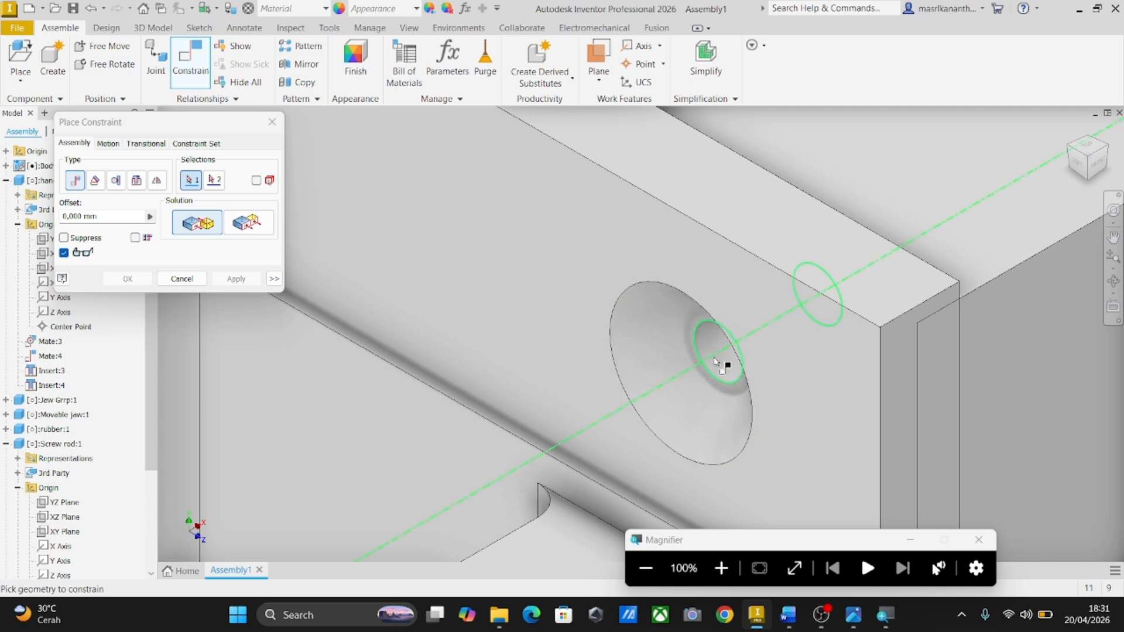
{"action": "left_click", "coordinate": [200, 278]}
{"action": "scroll", "coordinate": [713, 269], "scroll_direction": "up", "scroll_amount": 4}
{"action": "left_click_drag", "start_coordinate": [710, 276], "coordinate": [594, 246]}
Step: Mate the copied jaw grip's second hole axis with the remaining screw hole in the fixed jaw
{"action": "left_click", "coordinate": [190, 58]}
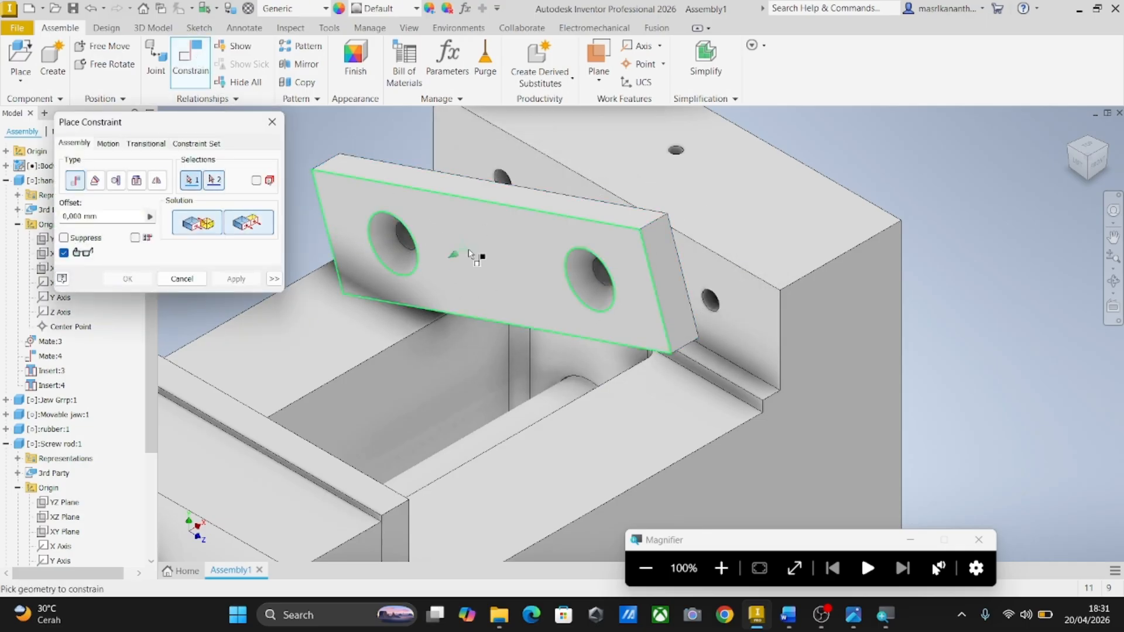
{"action": "scroll", "coordinate": [600, 261], "scroll_direction": "down", "scroll_amount": 6}
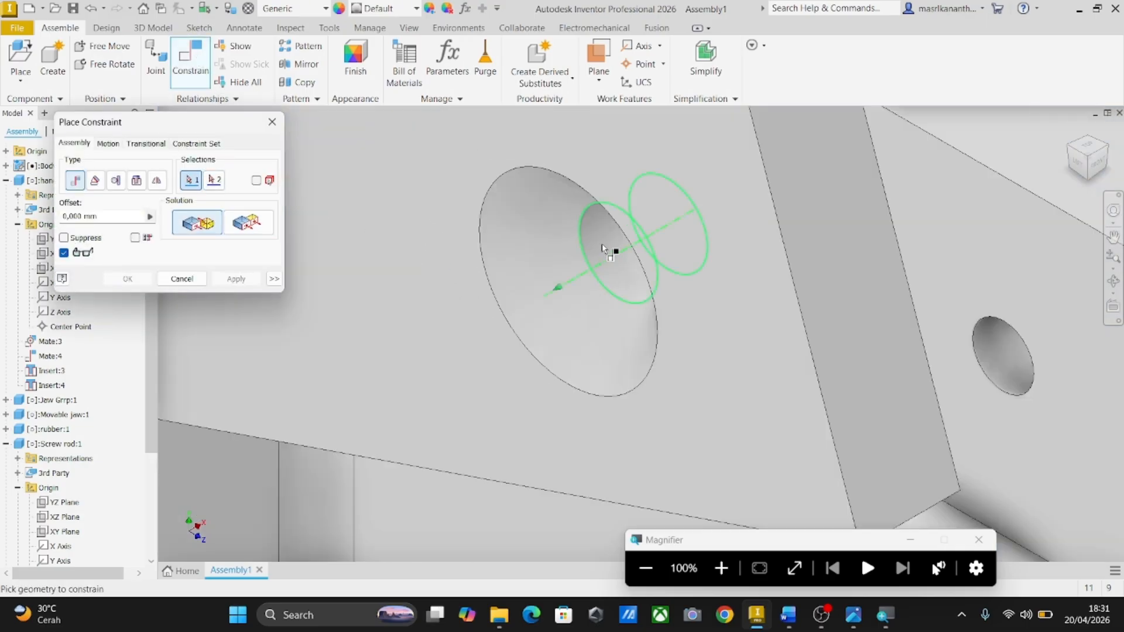
{"action": "left_click", "coordinate": [612, 250]}
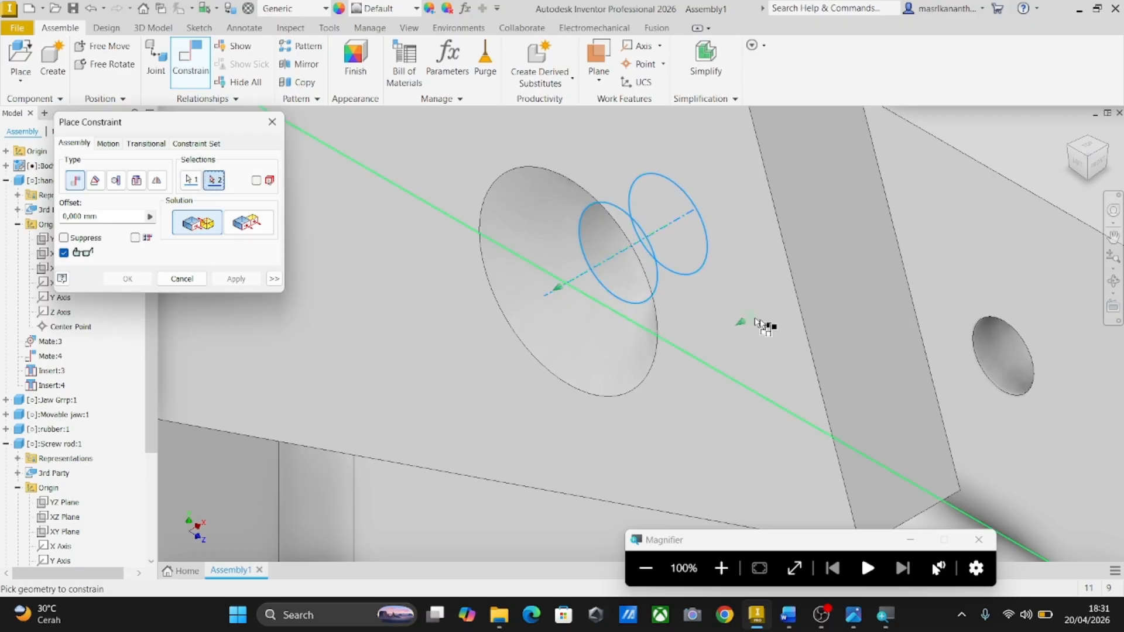
{"action": "left_click", "coordinate": [993, 352]}
{"action": "scroll", "coordinate": [993, 351], "scroll_direction": "up", "scroll_amount": 8}
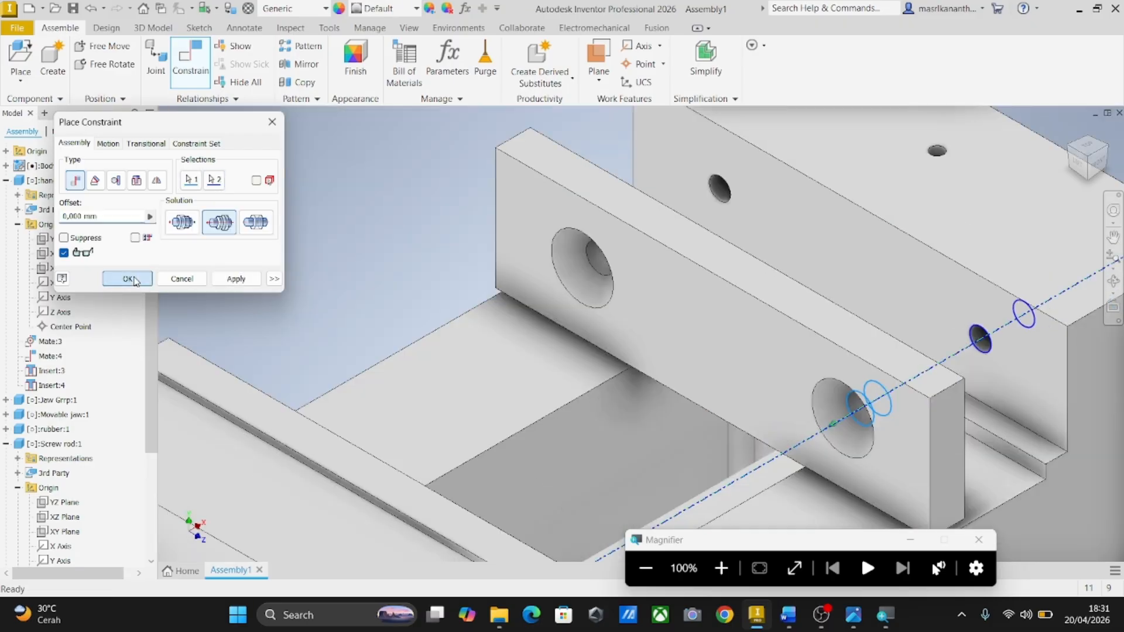
{"action": "left_click", "coordinate": [127, 278]}
Step: Mate the fixed jaw's front face with the back face of the copied jaw grip at 0 mm offset
{"action": "left_click", "coordinate": [190, 58]}
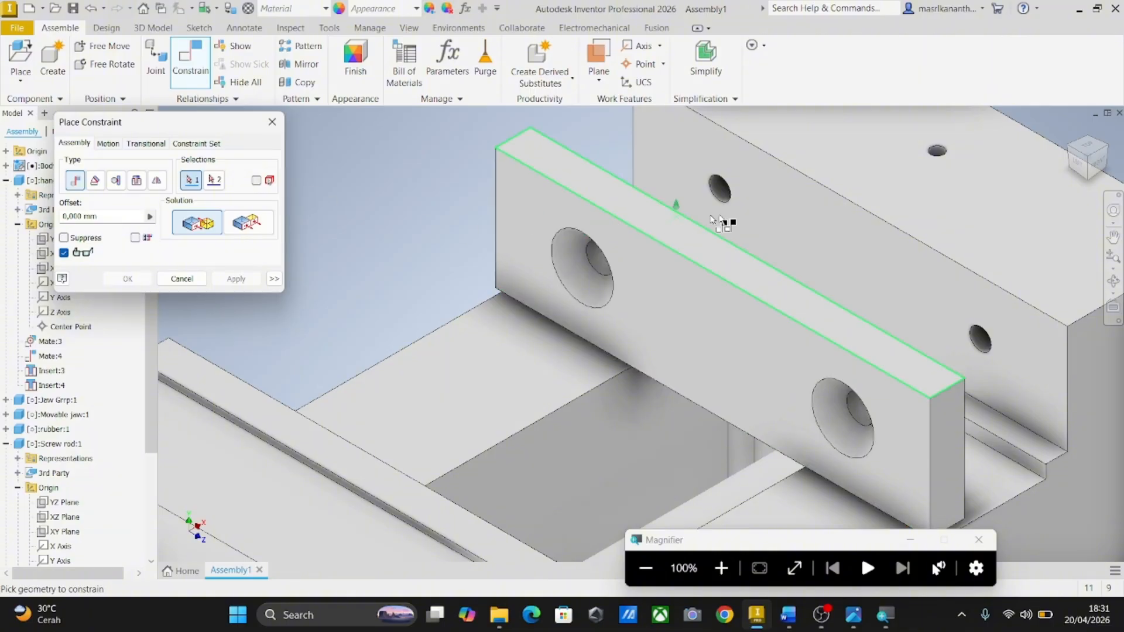
{"action": "left_click", "coordinate": [810, 224]}
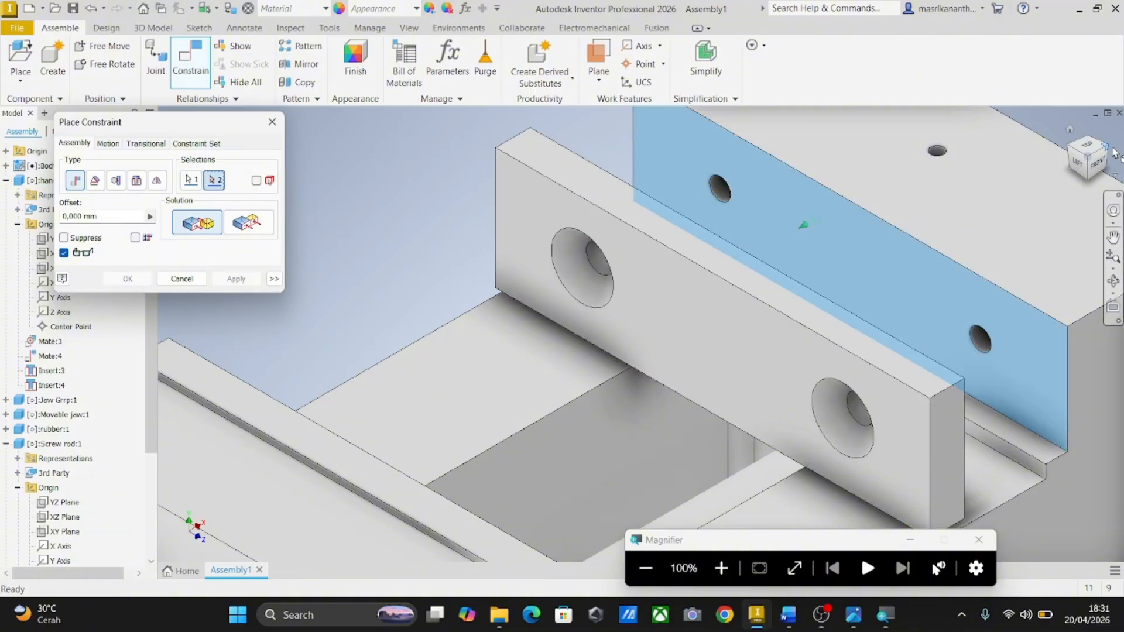
{"action": "scroll", "coordinate": [827, 307], "scroll_direction": "up", "scroll_amount": 8}
{"action": "scroll", "coordinate": [719, 339], "scroll_direction": "down", "scroll_amount": 8}
{"action": "left_click", "coordinate": [719, 338]}
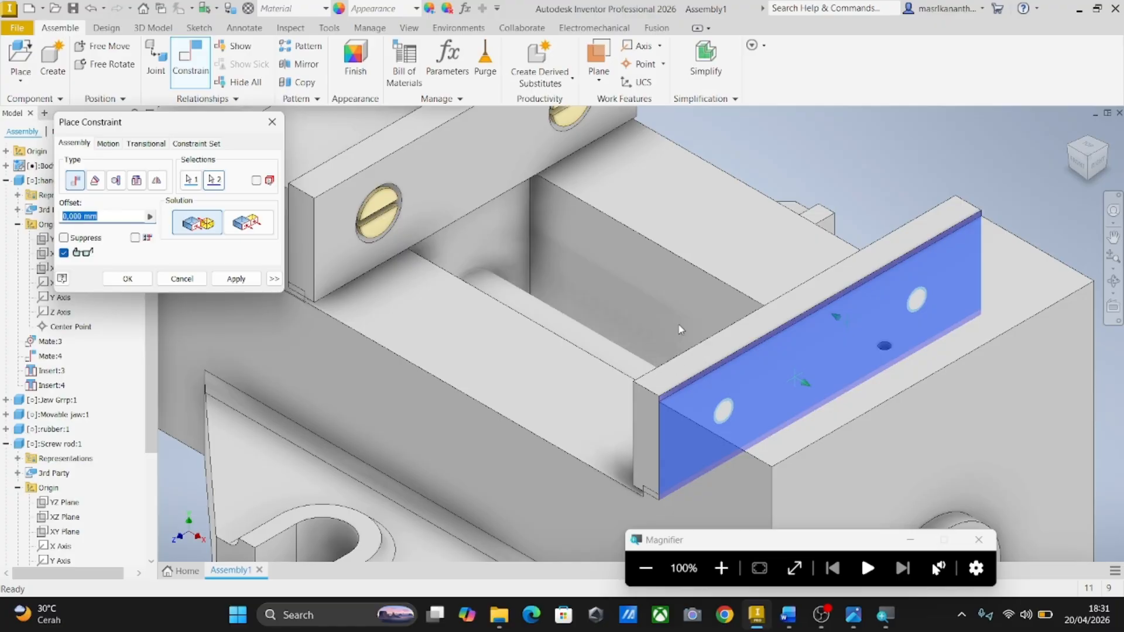
{"action": "left_click", "coordinate": [133, 283]}
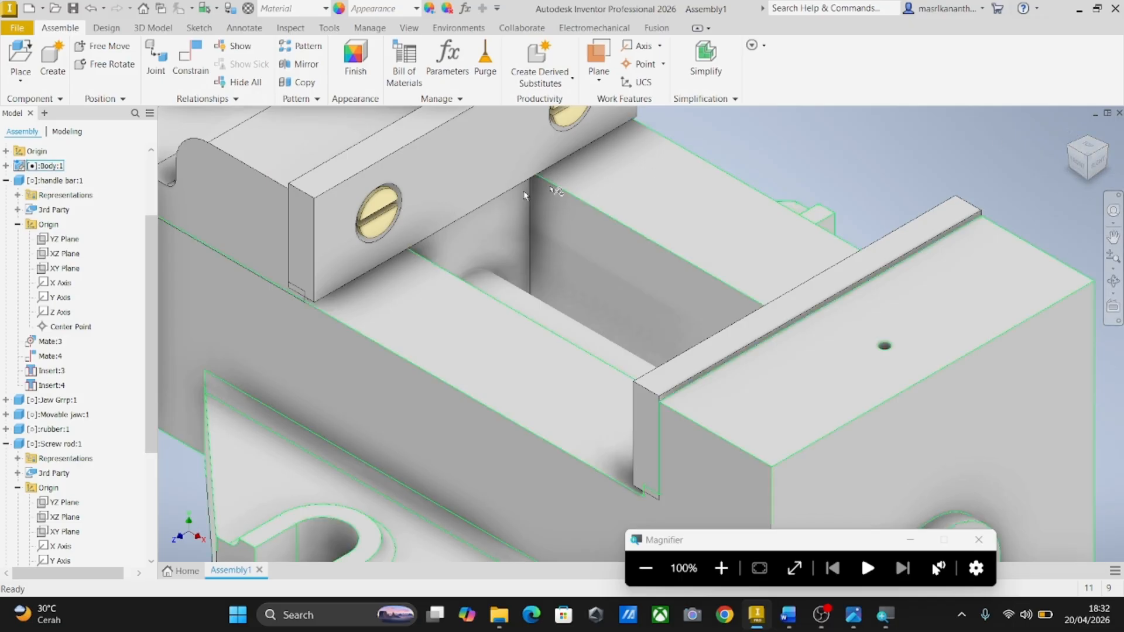
Step: Copy one slotted screw from the movable jaw's grip and paste two instances beside the vice
{"action": "scroll", "coordinate": [378, 220], "scroll_direction": "down", "scroll_amount": 3}
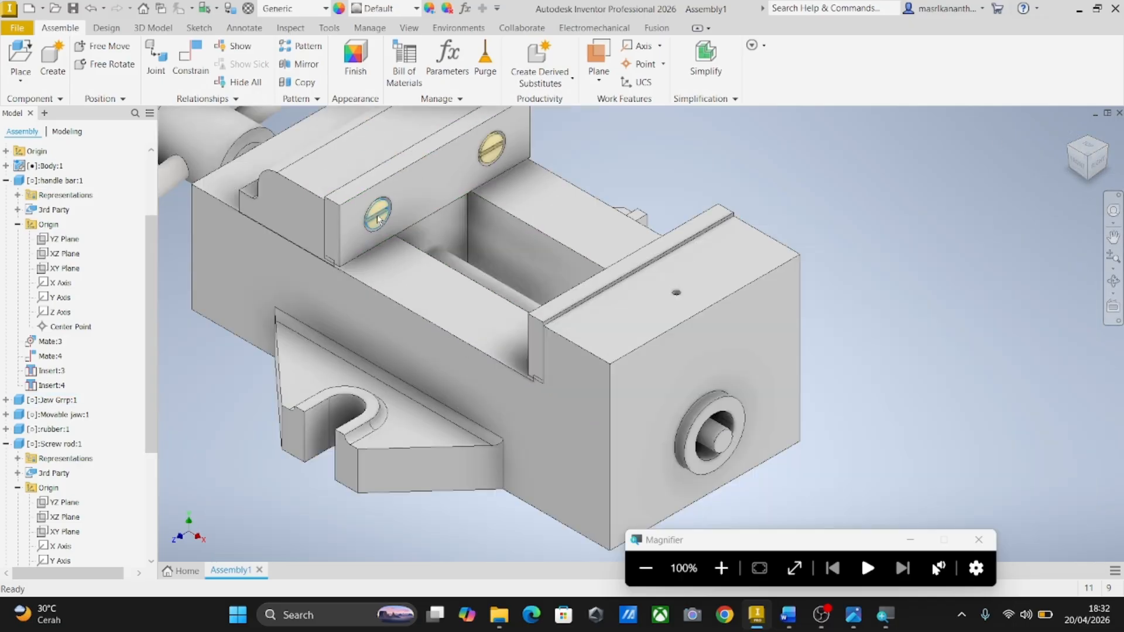
{"action": "right_click", "coordinate": [377, 220]}
{"action": "left_click", "coordinate": [164, 341]}
{"action": "left_click", "coordinate": [212, 369]}
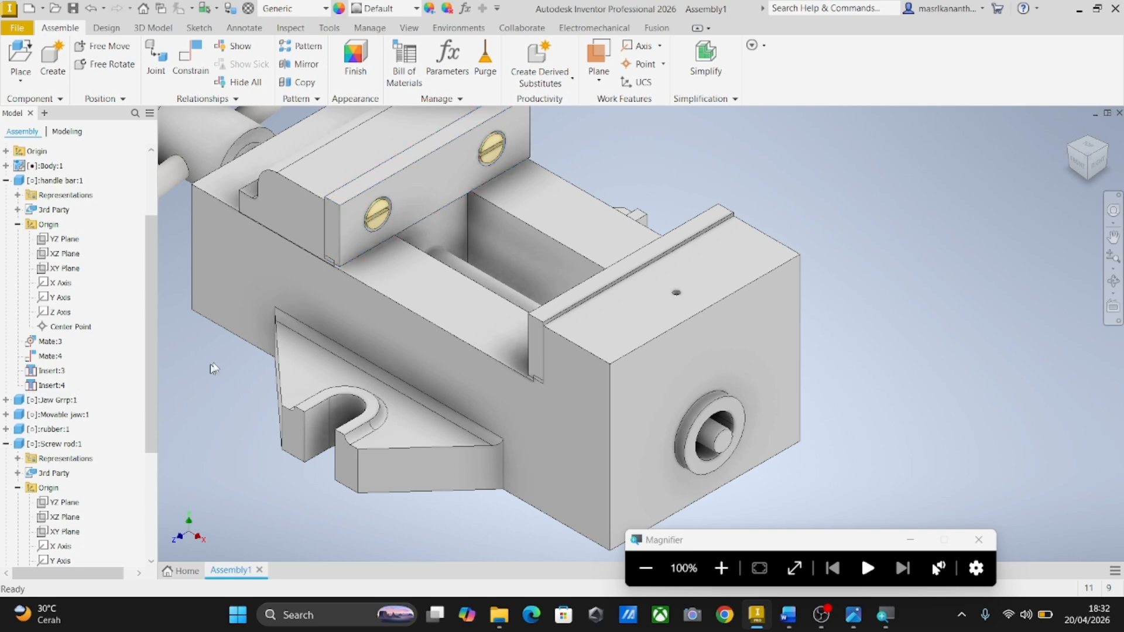
{"action": "right_click", "coordinate": [381, 222]}
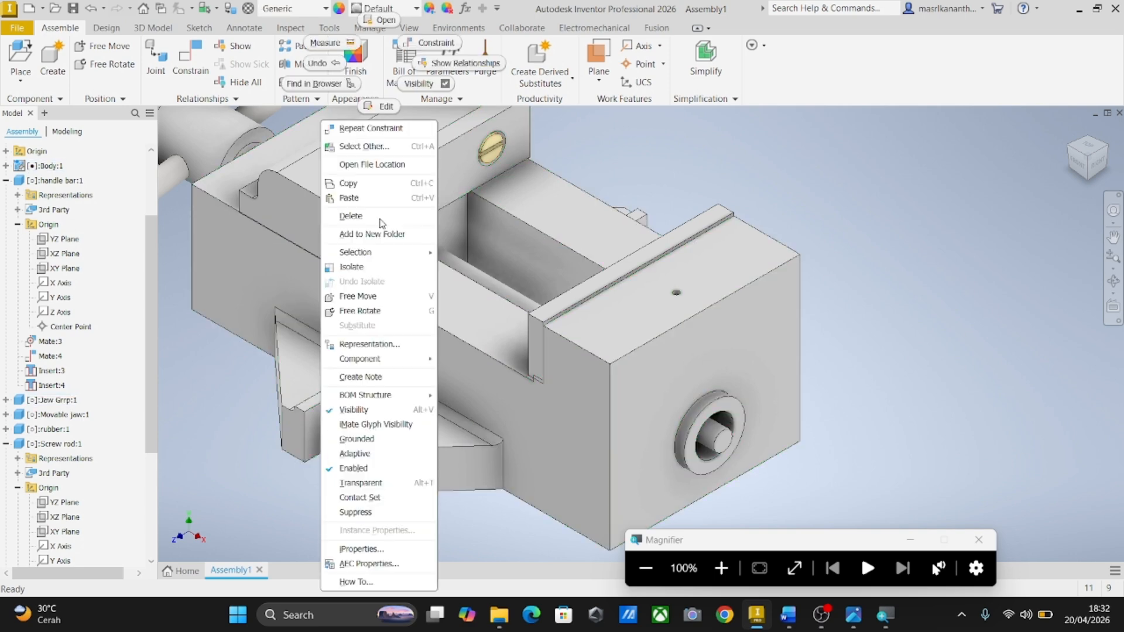
{"action": "left_click", "coordinate": [468, 175]}
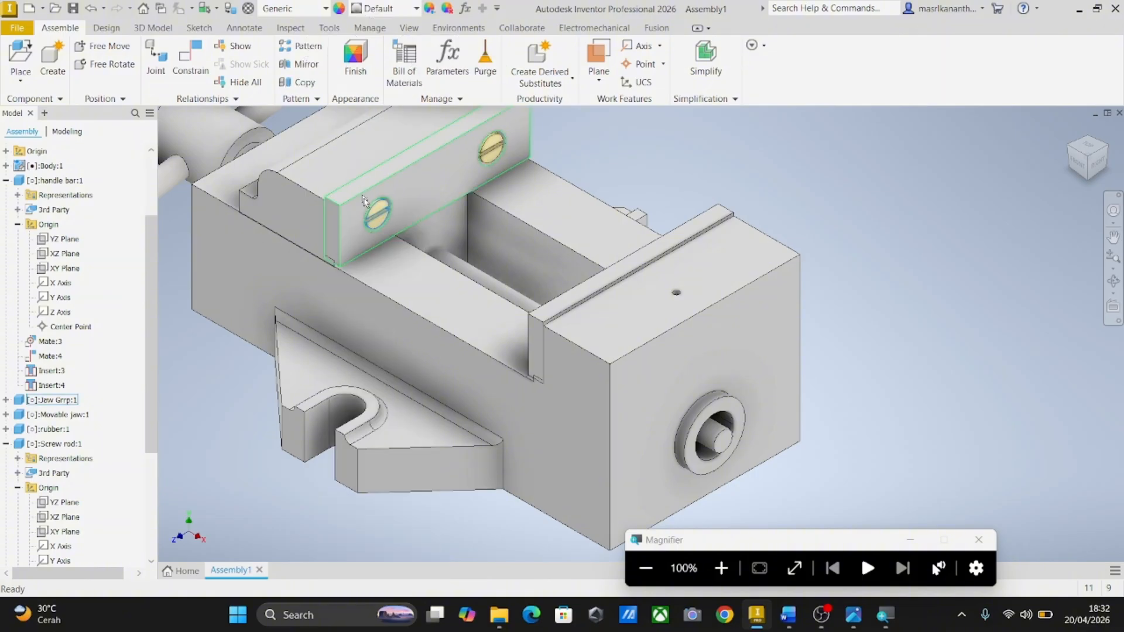
{"action": "scroll", "coordinate": [516, 297], "scroll_direction": "up", "scroll_amount": 3}
{"action": "right_click", "coordinate": [735, 192]}
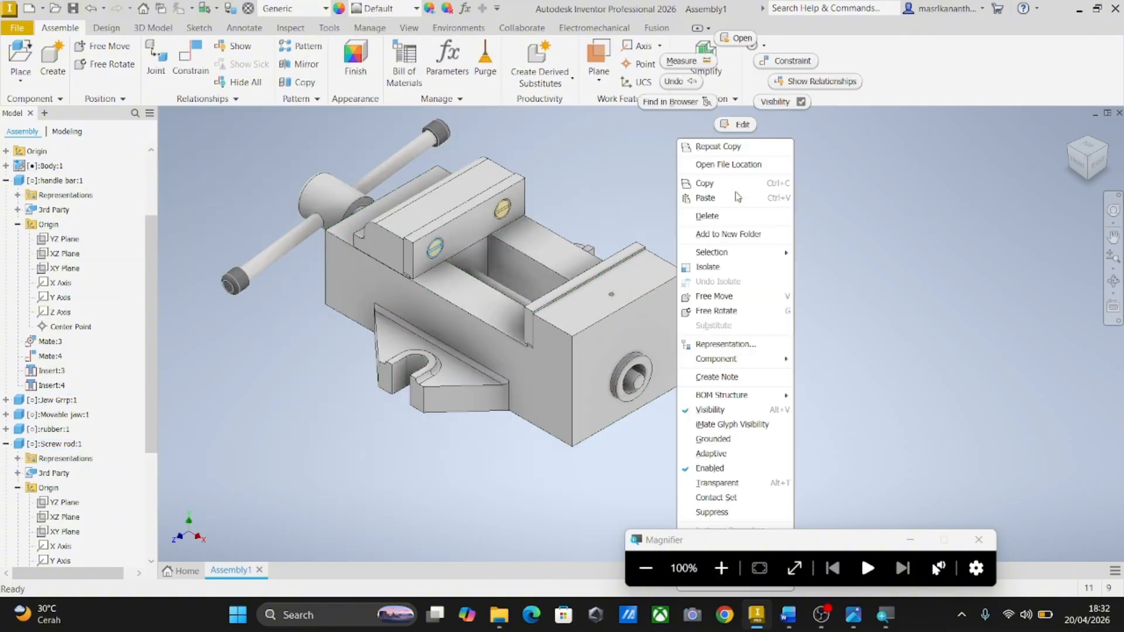
{"action": "left_click", "coordinate": [735, 197]}
{"action": "right_click", "coordinate": [715, 223]}
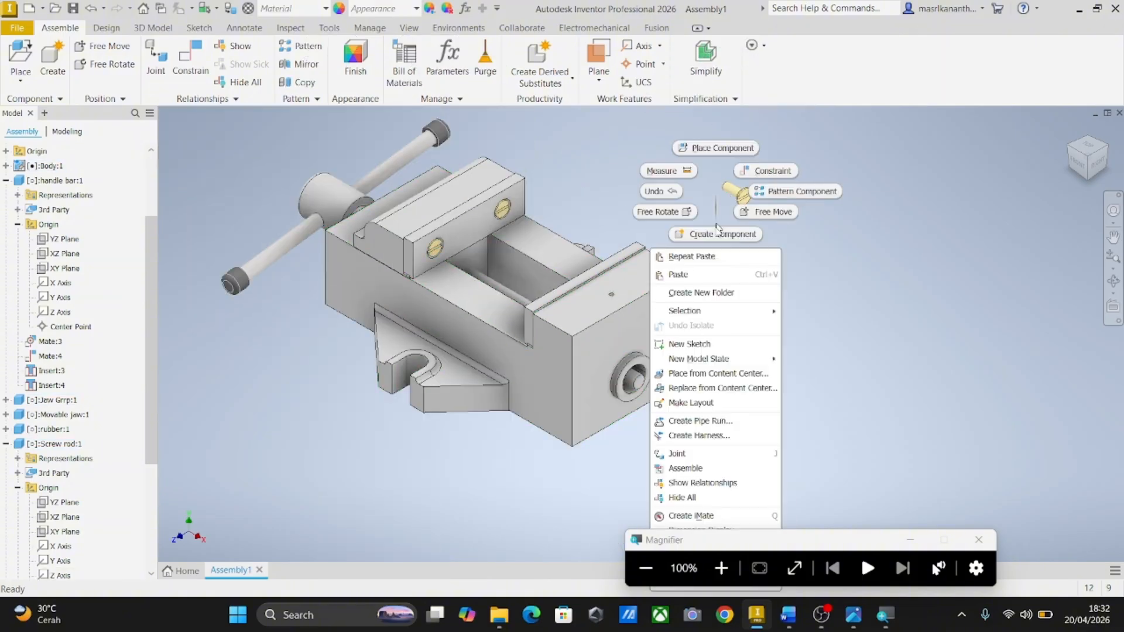
{"action": "left_click", "coordinate": [693, 279]}
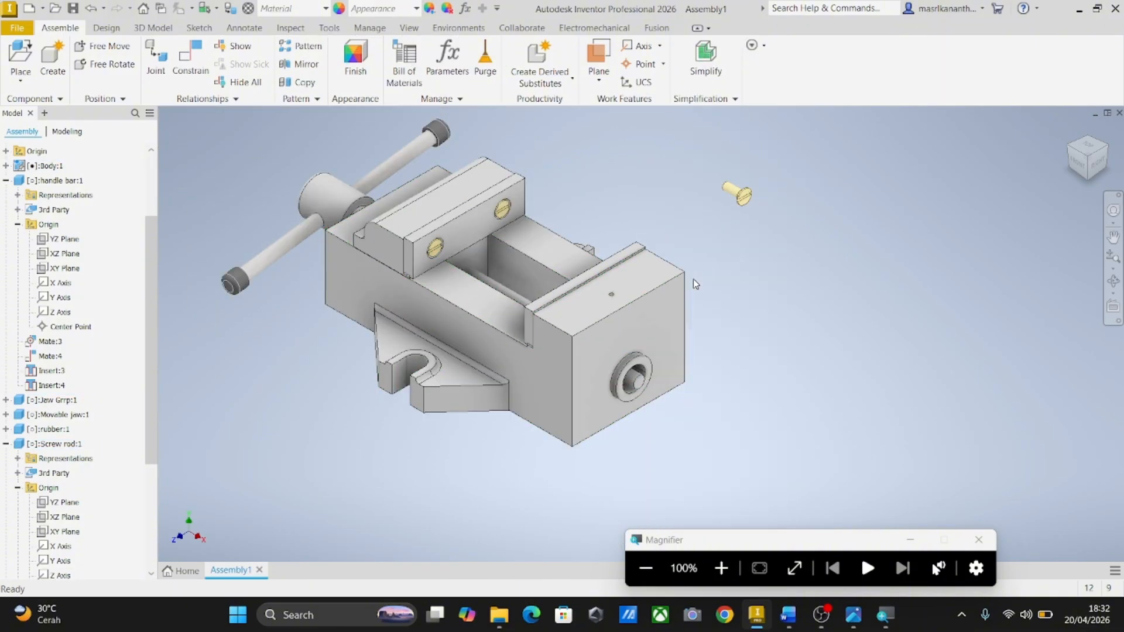
Step: Apply an Insert constraint between the first copied screw's head edge and the first countersunk hole of the fixed jaw grip
{"action": "left_click", "coordinate": [179, 67]}
{"action": "left_click", "coordinate": [136, 180]}
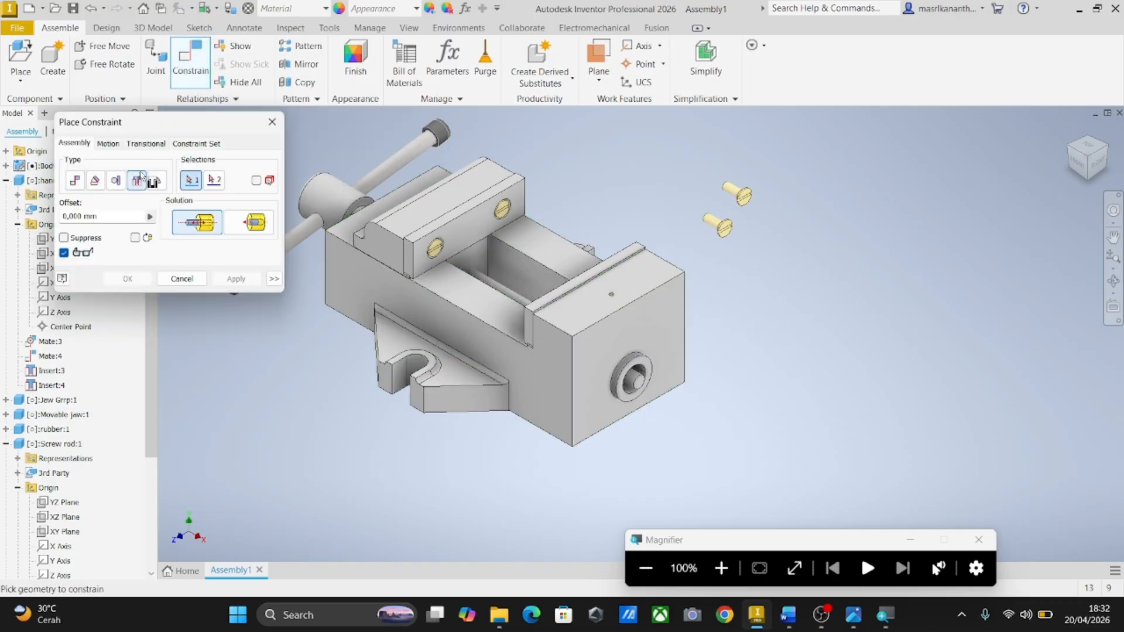
{"action": "scroll", "coordinate": [735, 187], "scroll_direction": "up", "scroll_amount": 3}
{"action": "scroll", "coordinate": [755, 222], "scroll_direction": "up", "scroll_amount": 5}
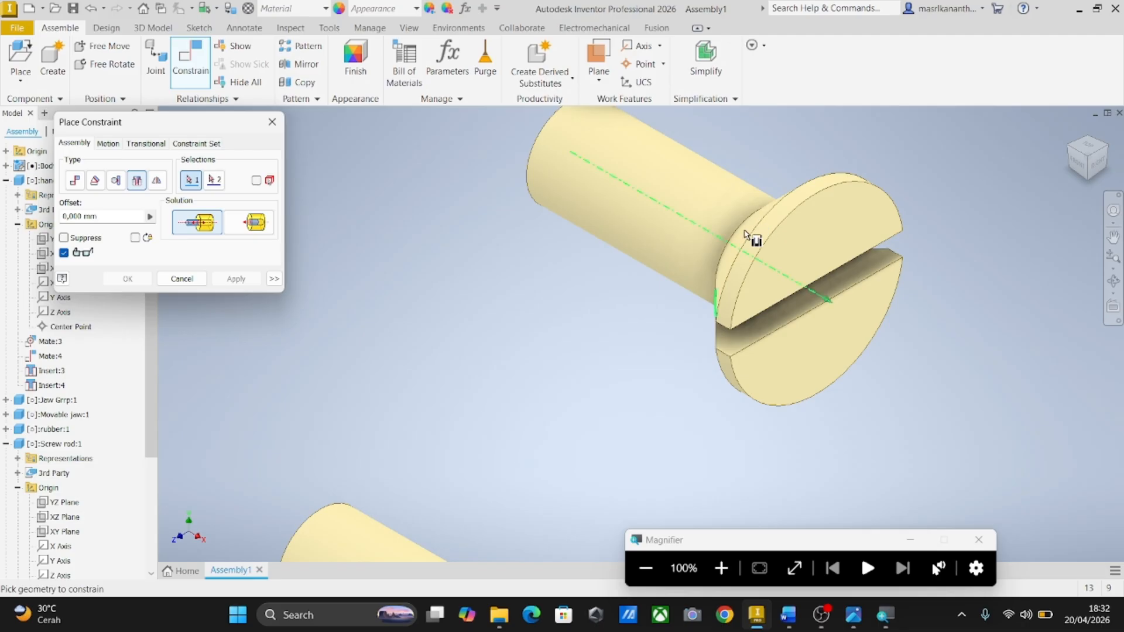
{"action": "left_click", "coordinate": [745, 242]}
{"action": "scroll", "coordinate": [745, 242], "scroll_direction": "down", "scroll_amount": 6}
{"action": "left_click", "coordinate": [1069, 128]}
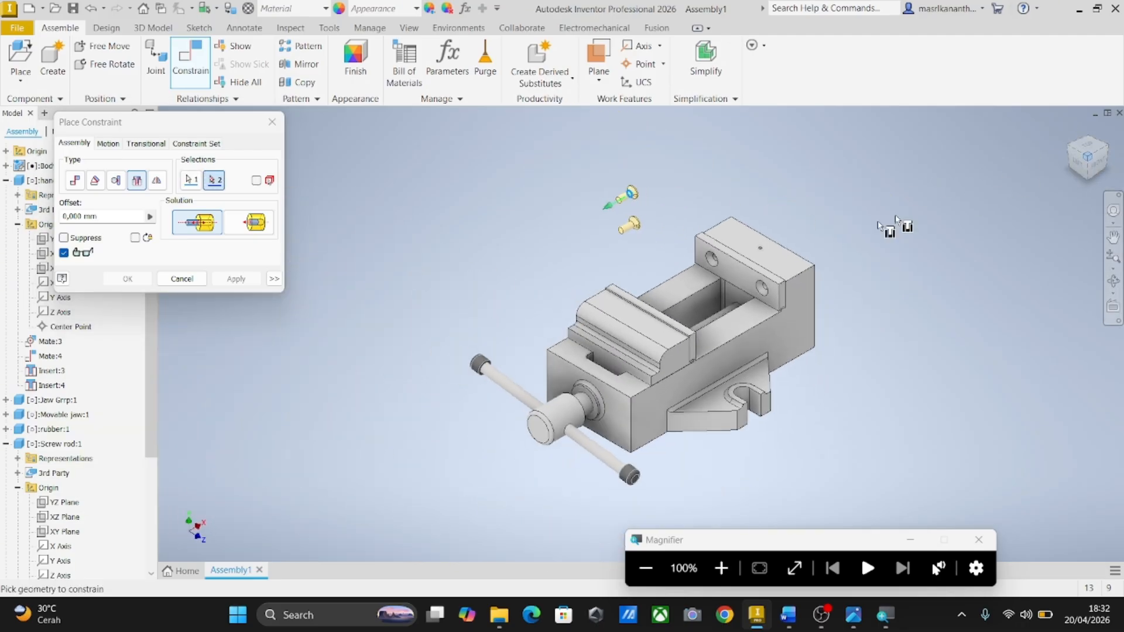
{"action": "scroll", "coordinate": [722, 264], "scroll_direction": "up", "scroll_amount": 8}
{"action": "left_click", "coordinate": [705, 300]}
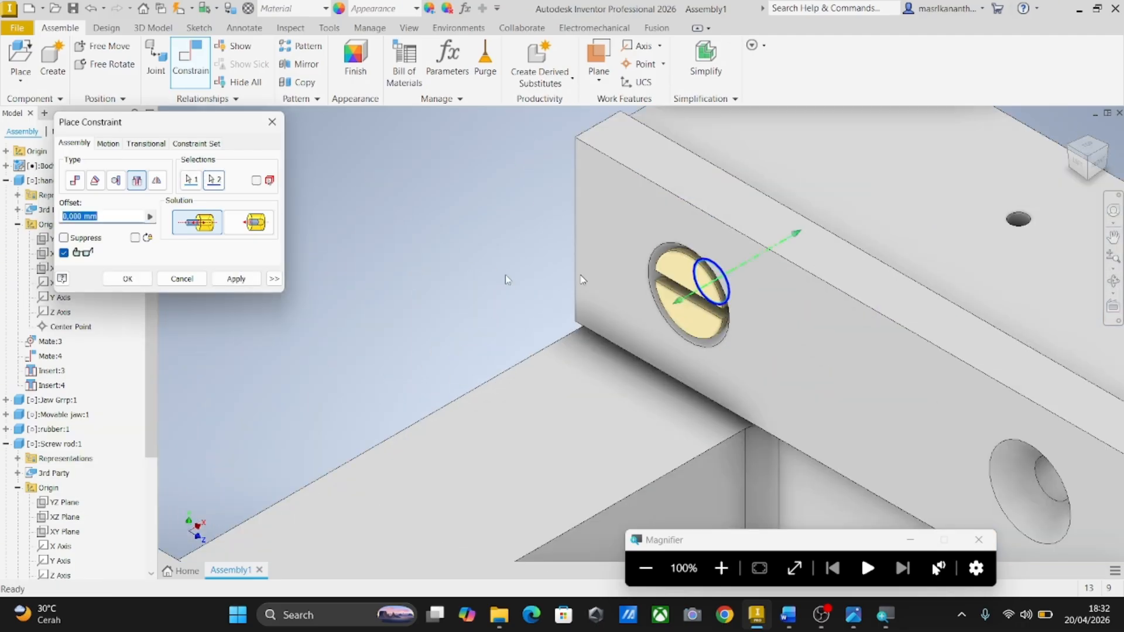
{"action": "left_click", "coordinate": [236, 279]}
Step: Apply an Insert constraint between the second copied screw's head edge and the fixed jaw grip's remaining countersunk hole at 0 mm offset
{"action": "key", "text": "F6"}
{"action": "scroll", "coordinate": [387, 228], "scroll_direction": "up", "scroll_amount": 5}
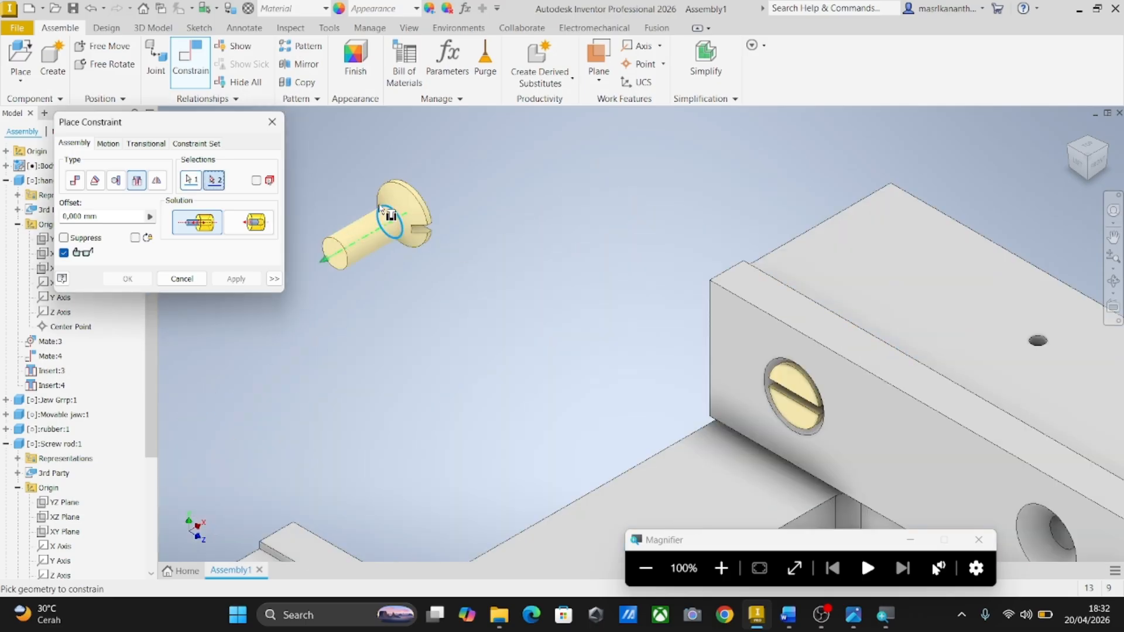
{"action": "scroll", "coordinate": [381, 208], "scroll_direction": "down", "scroll_amount": 3}
{"action": "left_click", "coordinate": [777, 392]}
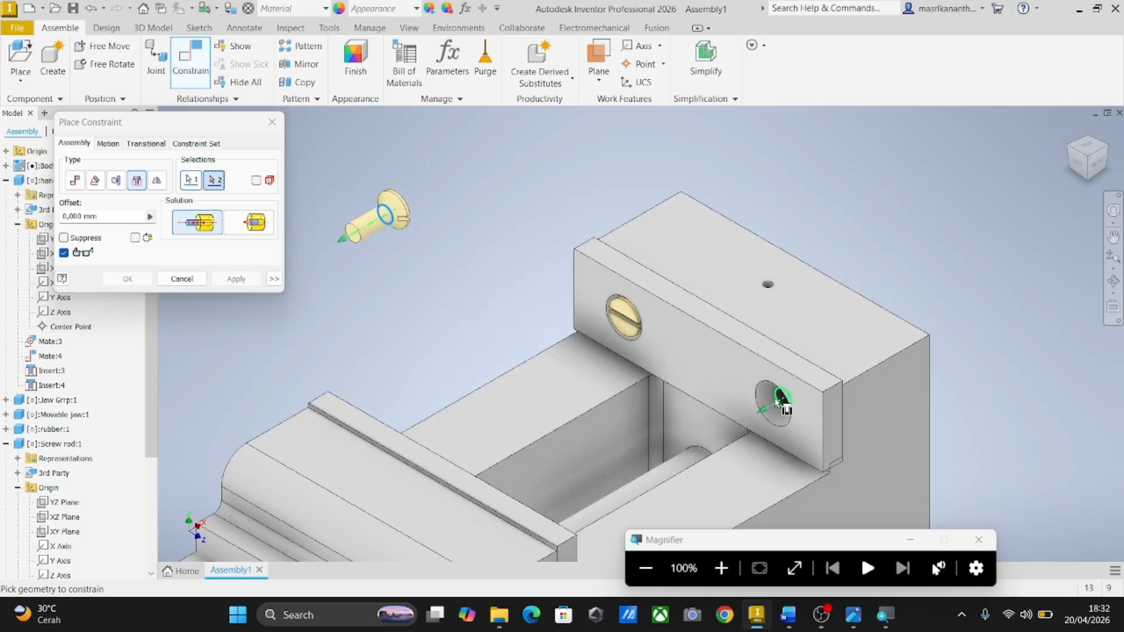
{"action": "left_click", "coordinate": [128, 278]}
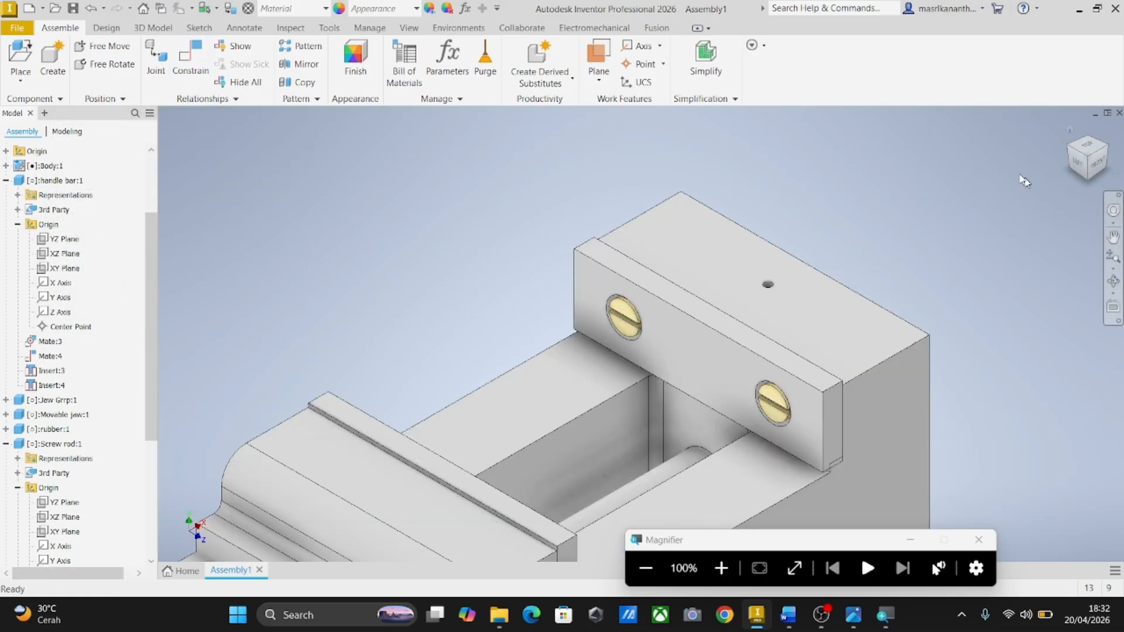
Step: Mate the ring face of the screw rod's head with the vice body's boss face at 0 mm offset and swing the handle around
{"action": "left_click", "coordinate": [1069, 130]}
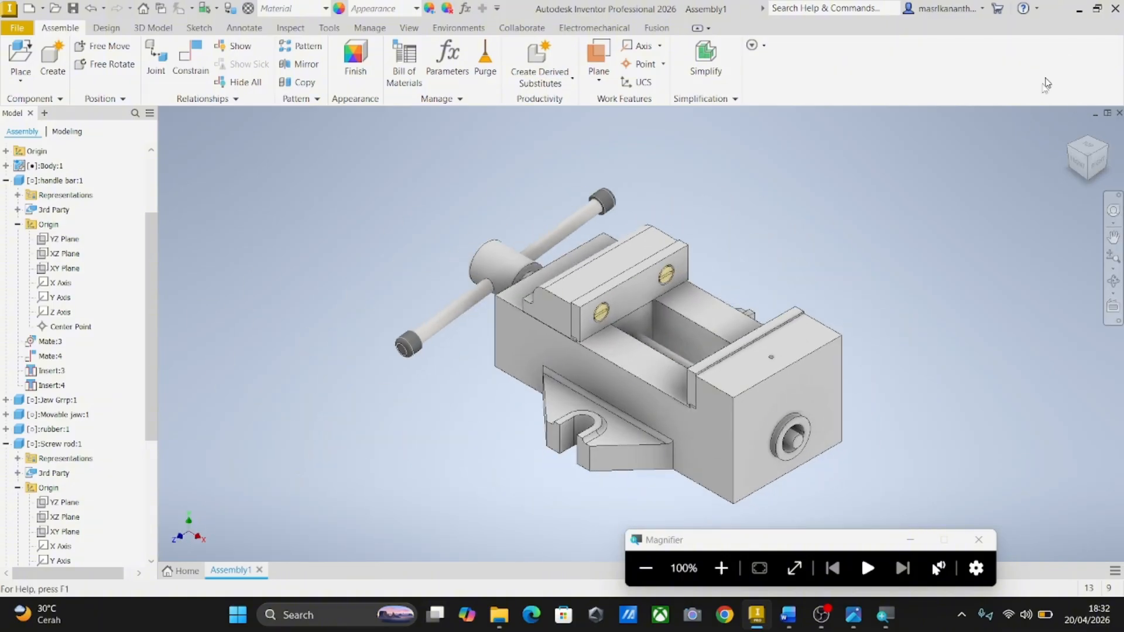
{"action": "scroll", "coordinate": [544, 261], "scroll_direction": "up", "scroll_amount": 5}
{"action": "left_click", "coordinate": [469, 258]}
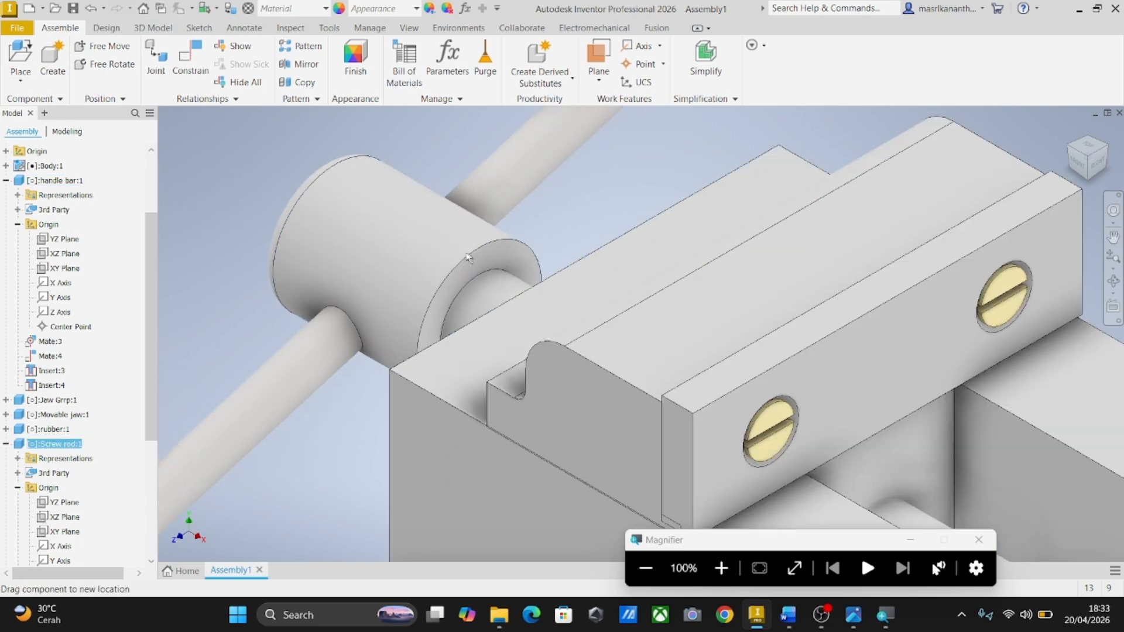
{"action": "key", "text": "c"}
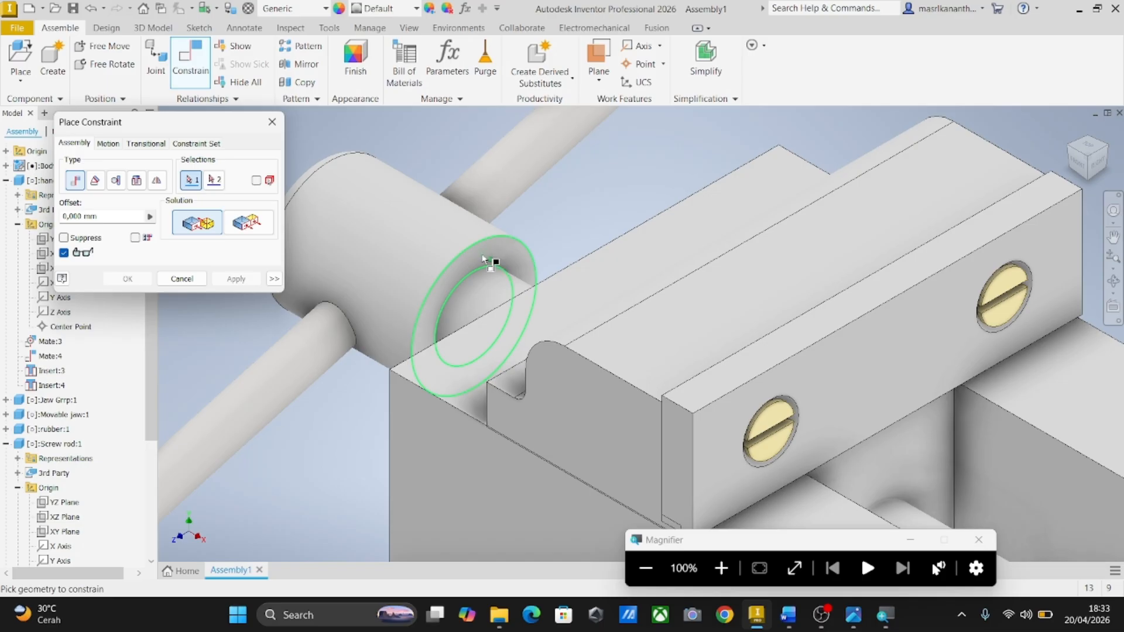
{"action": "scroll", "coordinate": [495, 257], "scroll_direction": "up", "scroll_amount": 4}
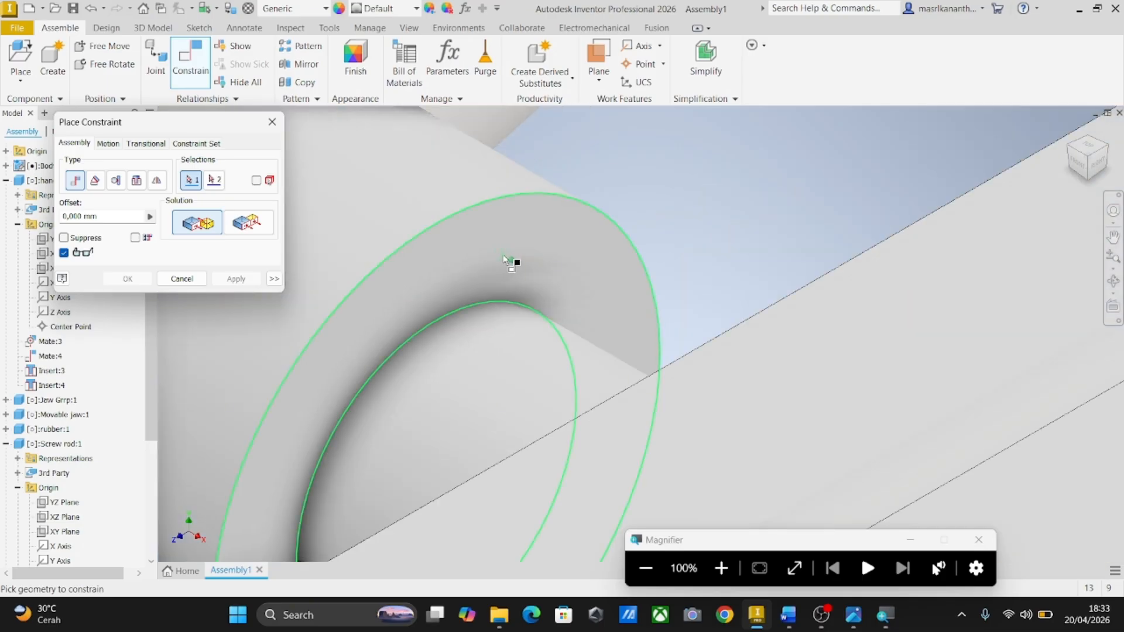
{"action": "left_click", "coordinate": [502, 261]}
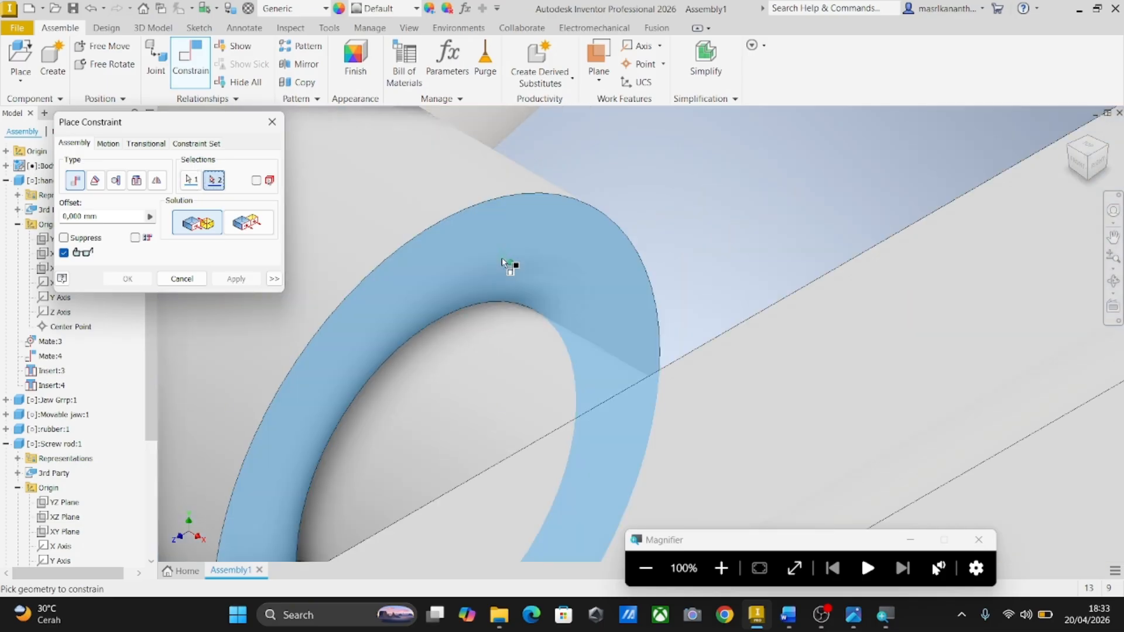
{"action": "scroll", "coordinate": [509, 263], "scroll_direction": "down", "scroll_amount": 8}
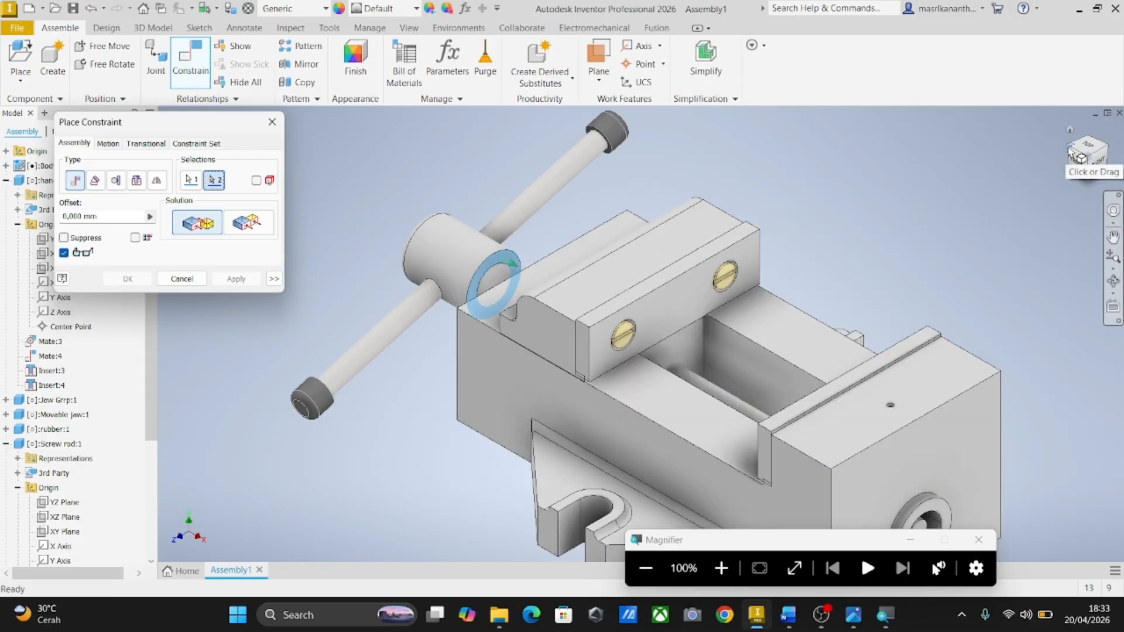
{"action": "left_click", "coordinate": [1070, 153]}
{"action": "scroll", "coordinate": [550, 391], "scroll_direction": "up", "scroll_amount": 5}
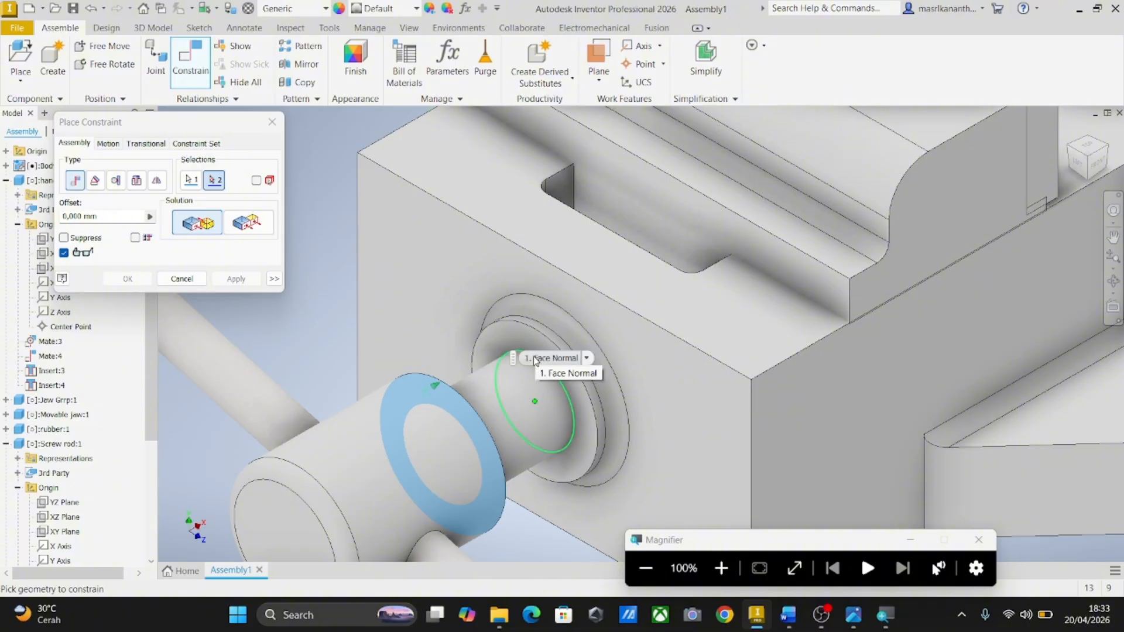
{"action": "left_click", "coordinate": [496, 340]}
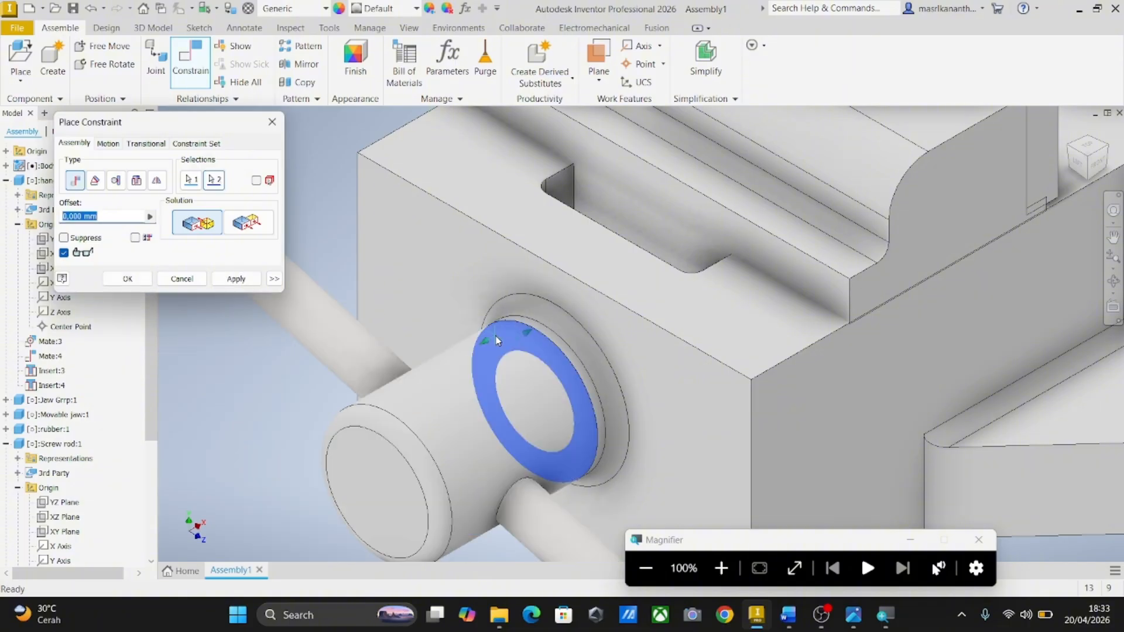
{"action": "left_click", "coordinate": [144, 279]}
{"action": "left_click_drag", "start_coordinate": [421, 333], "coordinate": [440, 426]}
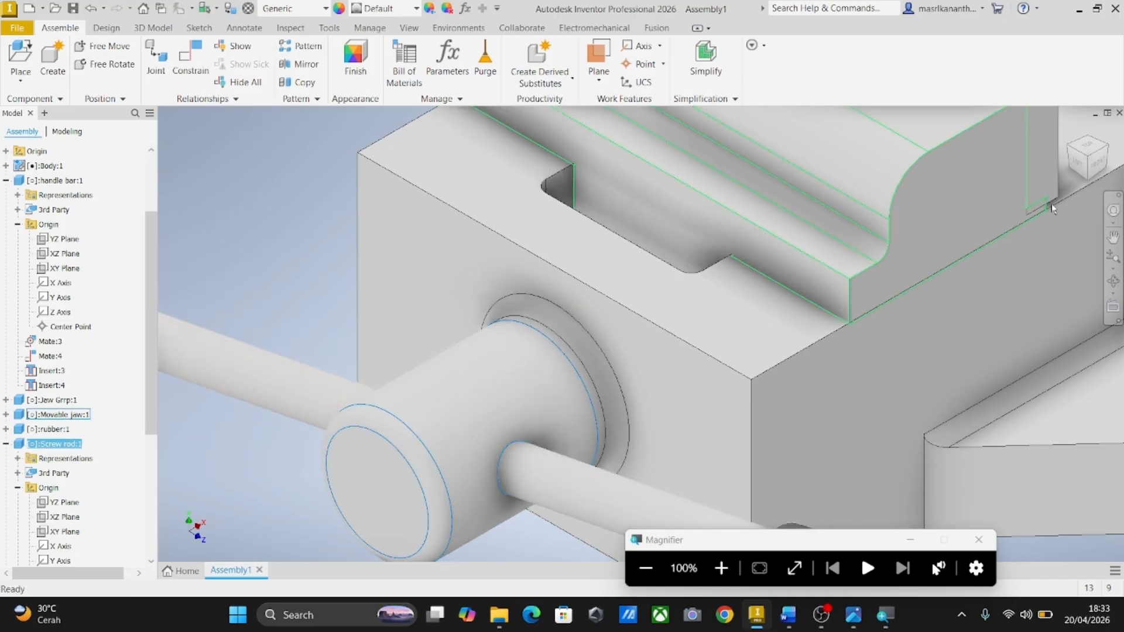
Step: Load the AS 1237 (3.1) plain washer from the Content Center's Fasteners washers for placement
{"action": "left_click", "coordinate": [1071, 133]}
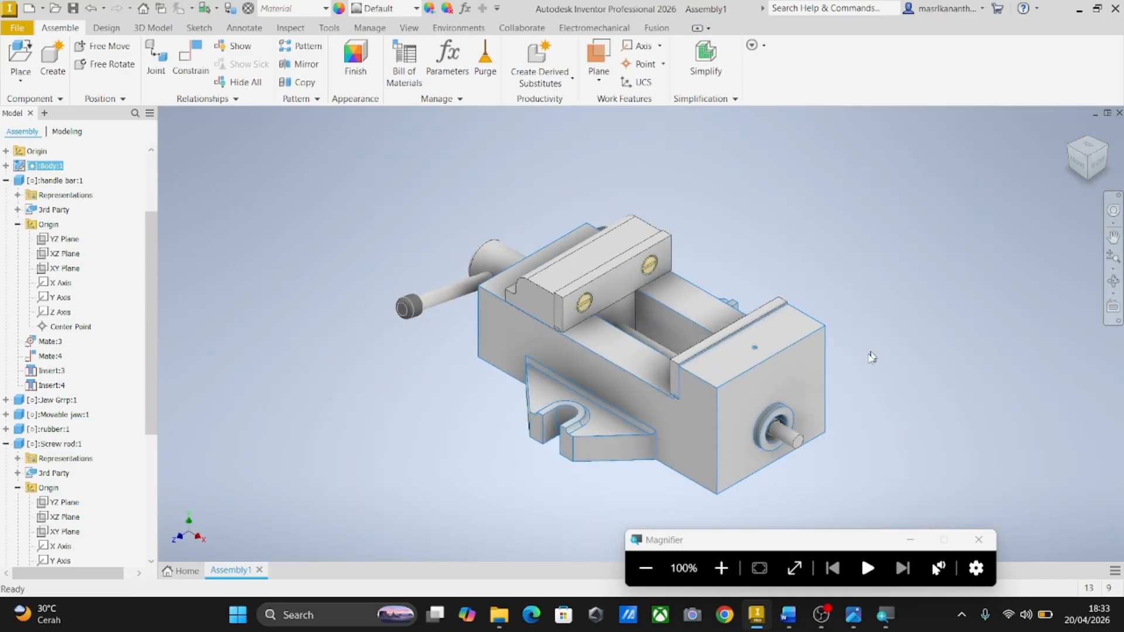
{"action": "scroll", "coordinate": [786, 447], "scroll_direction": "down", "scroll_amount": 5}
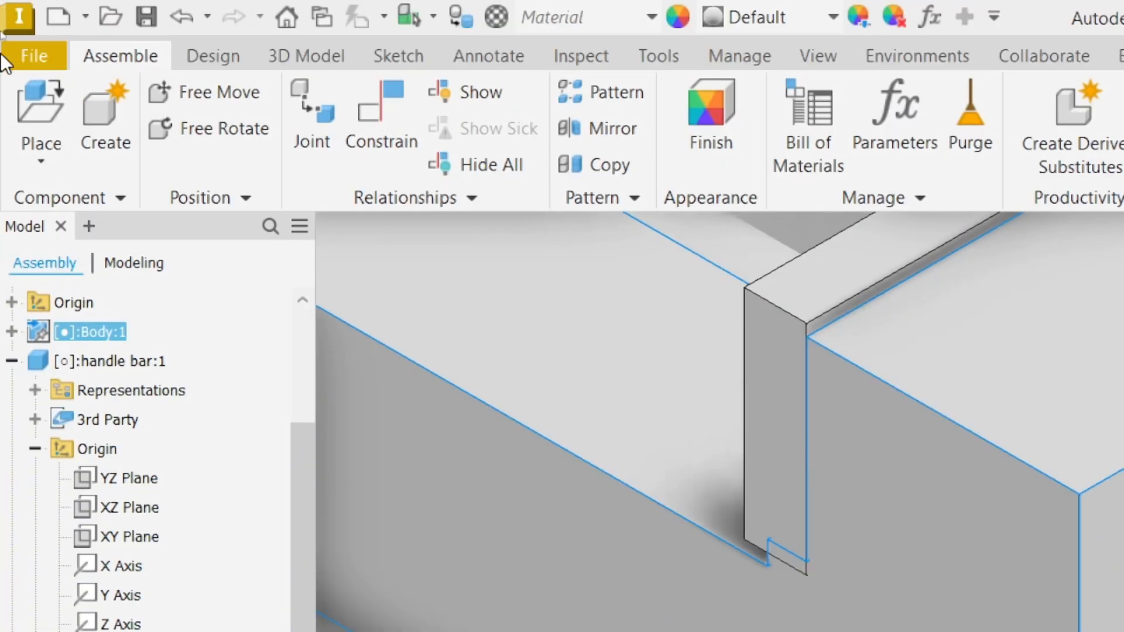
{"action": "left_click", "coordinate": [40, 149]}
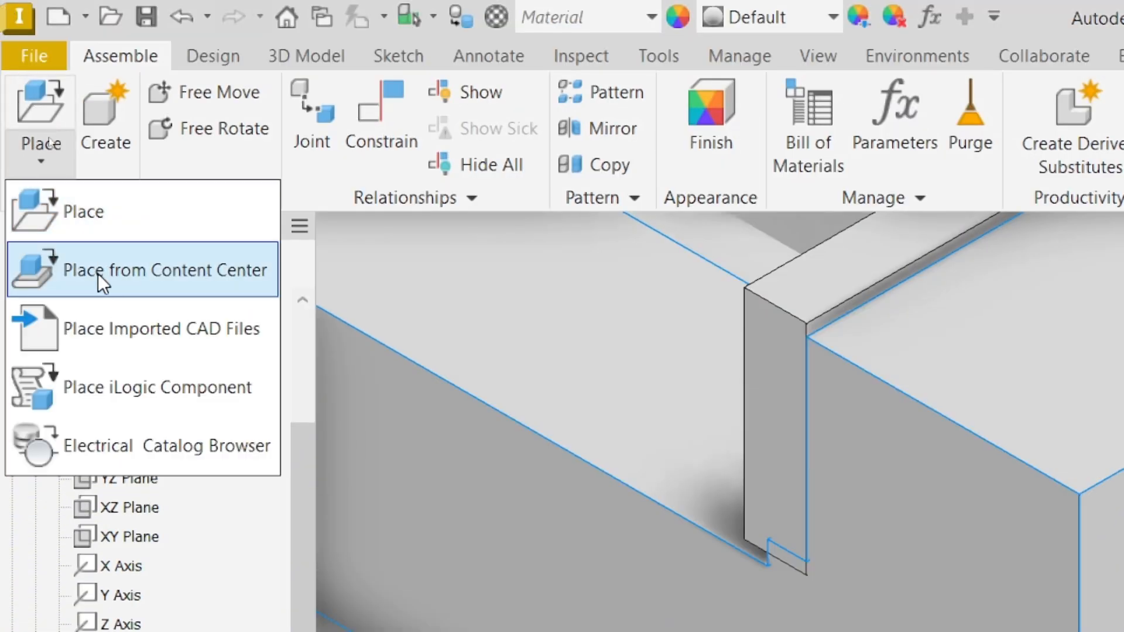
{"action": "left_click", "coordinate": [97, 273]}
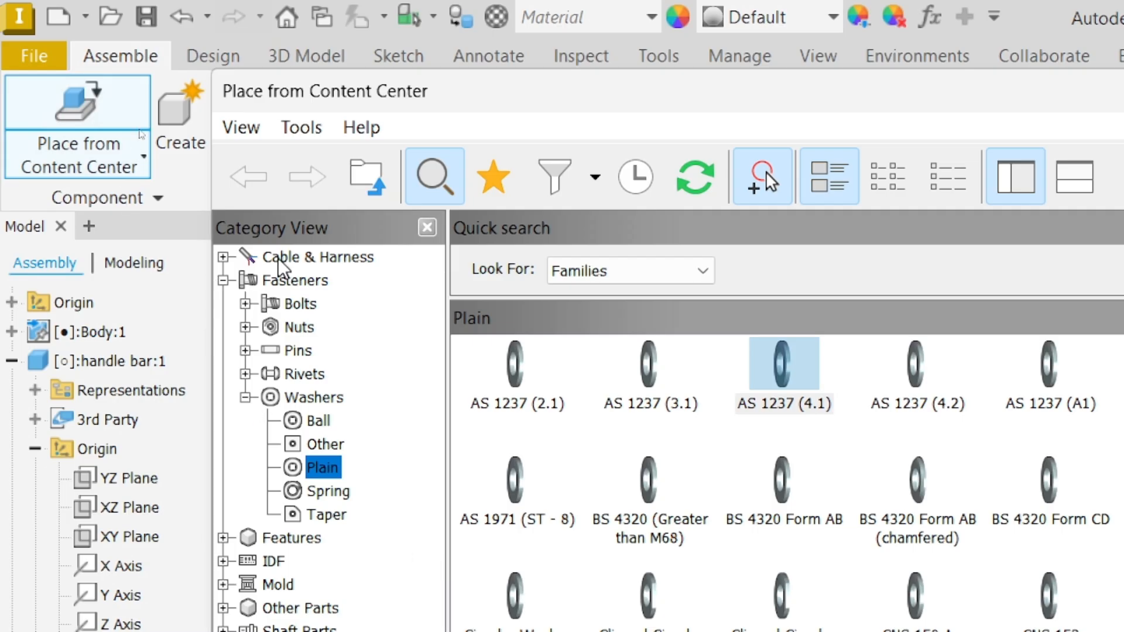
{"action": "left_click", "coordinate": [282, 279]}
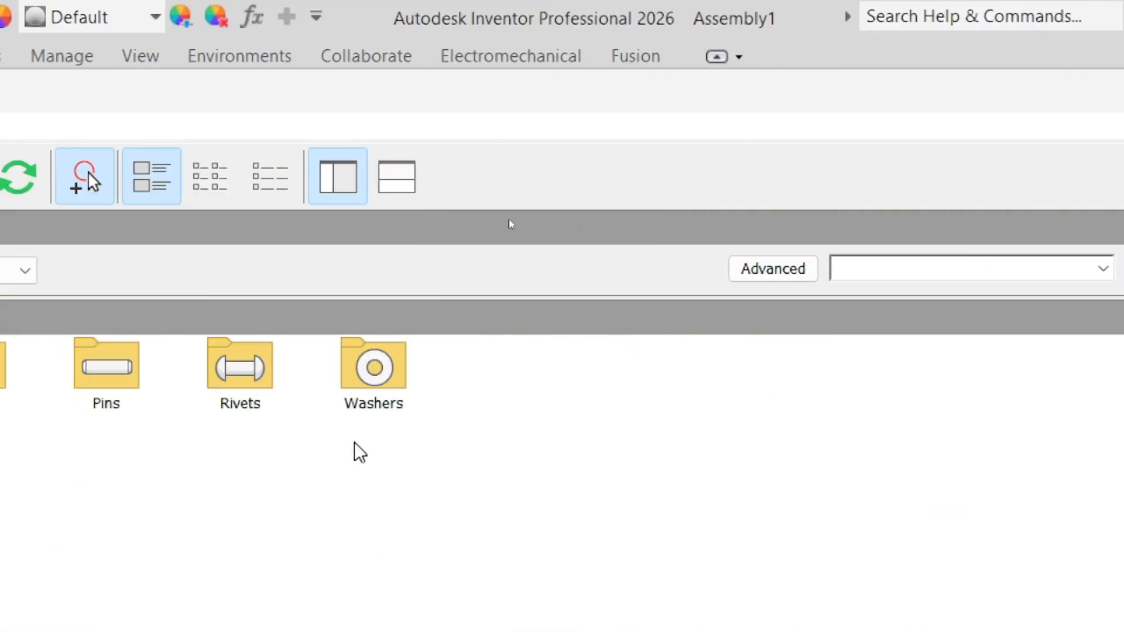
{"action": "double_click", "coordinate": [344, 394]}
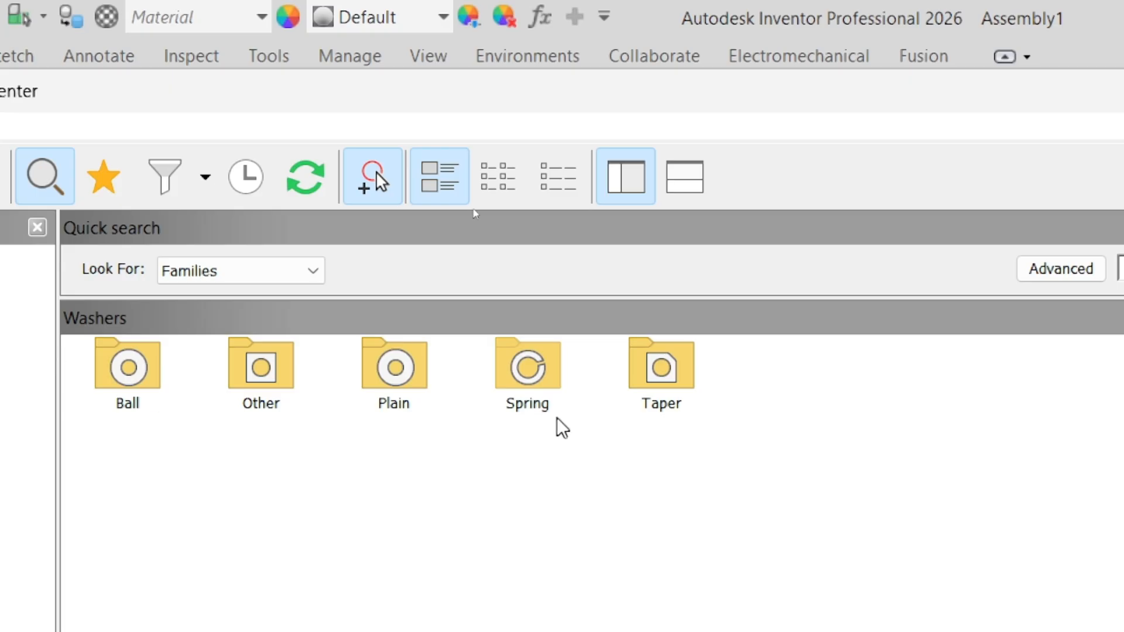
{"action": "double_click", "coordinate": [394, 375]}
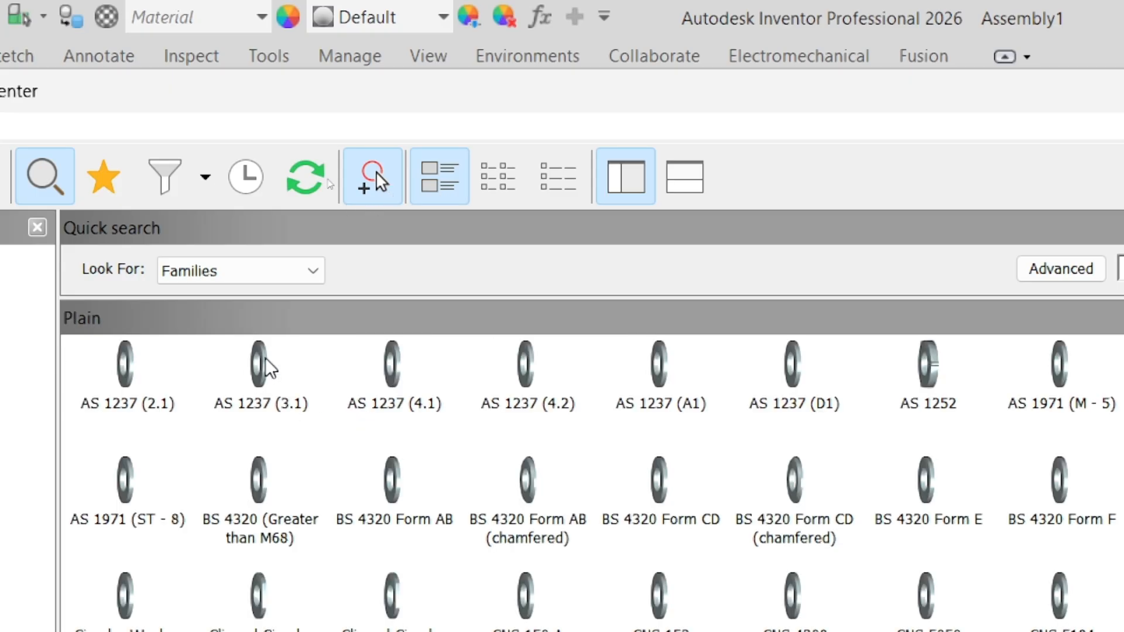
{"action": "left_click", "coordinate": [261, 375]}
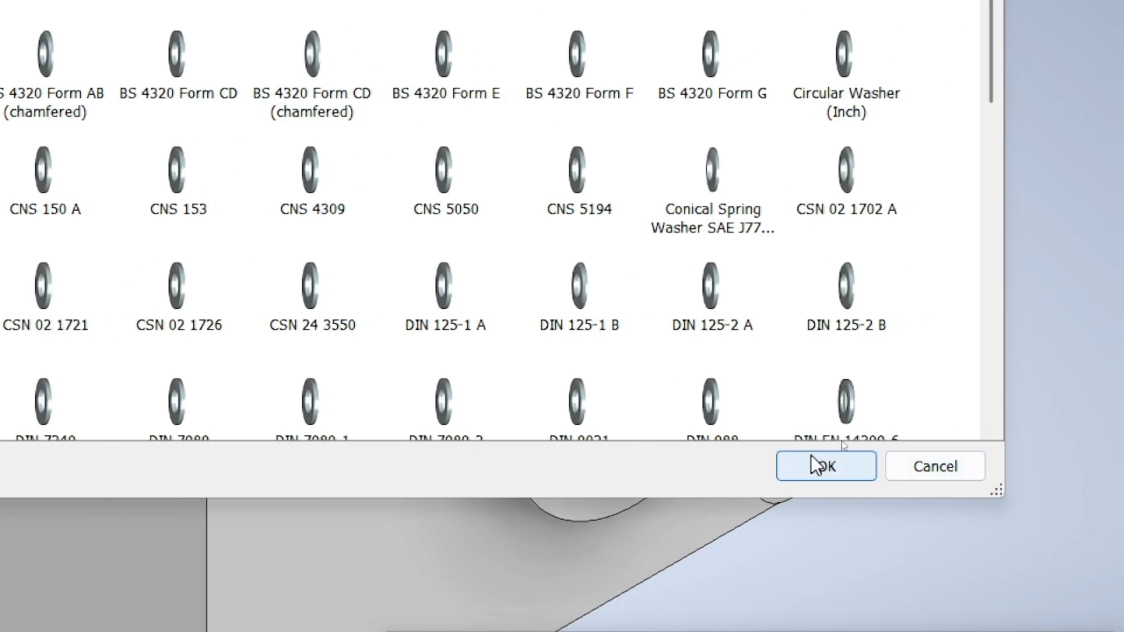
{"action": "left_click", "coordinate": [819, 466]}
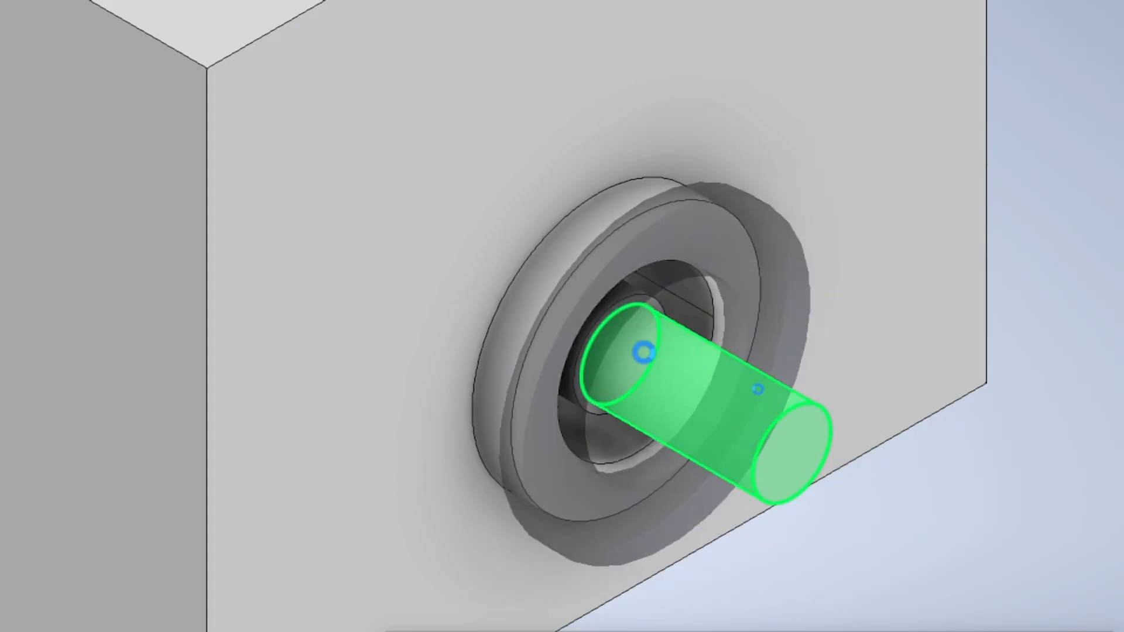
Step: Try to place the washer by snapping it to the screw rod's protruding cylindrical end
{"action": "left_click", "coordinate": [644, 352]}
{"action": "left_click", "coordinate": [666, 361]}
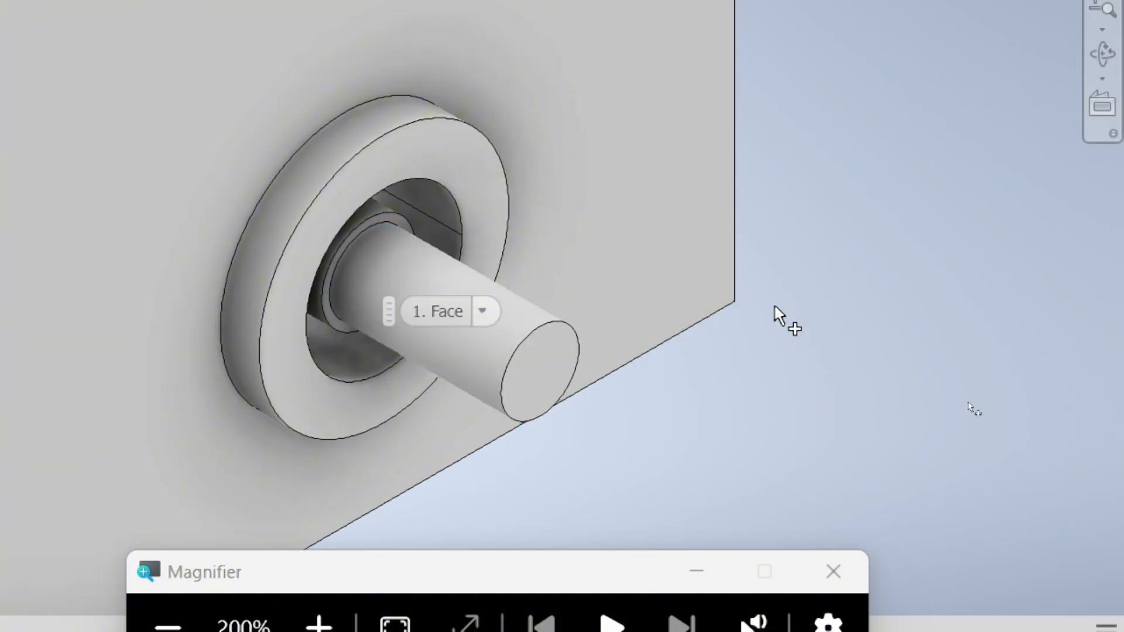
{"action": "scroll", "coordinate": [928, 287], "scroll_direction": "down", "scroll_amount": 5}
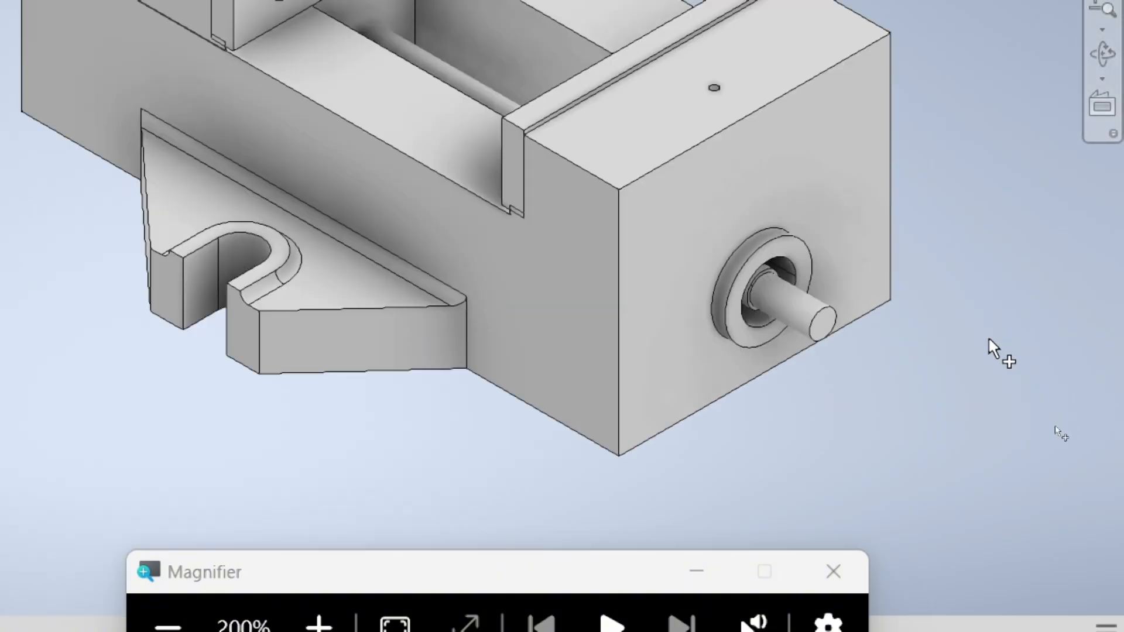
{"action": "right_click", "coordinate": [859, 399]}
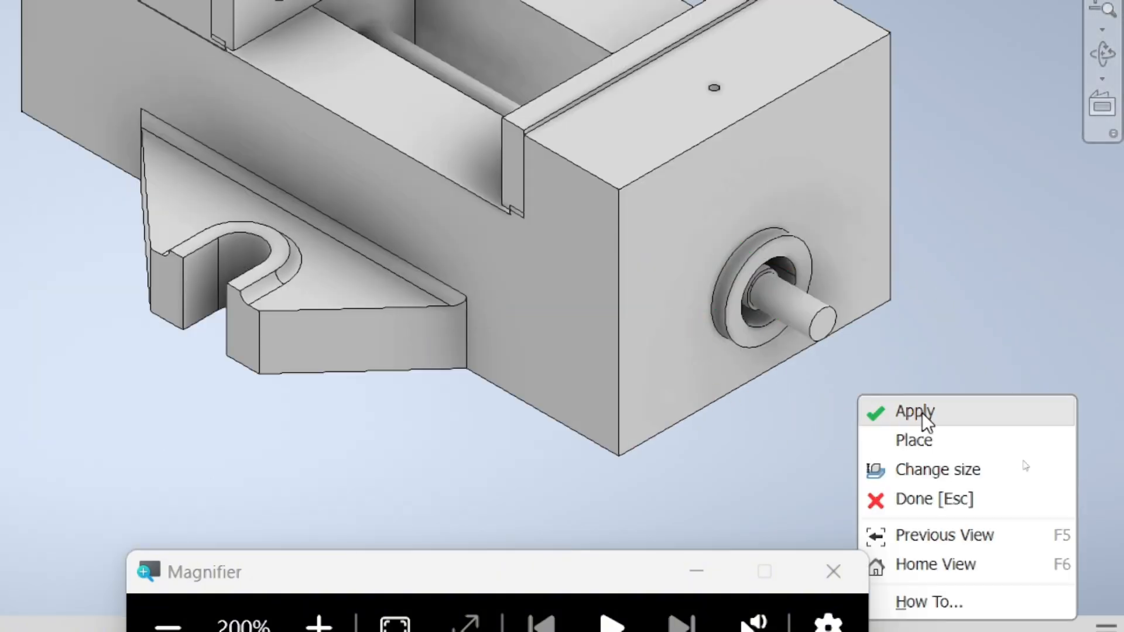
{"action": "left_click", "coordinate": [938, 450]}
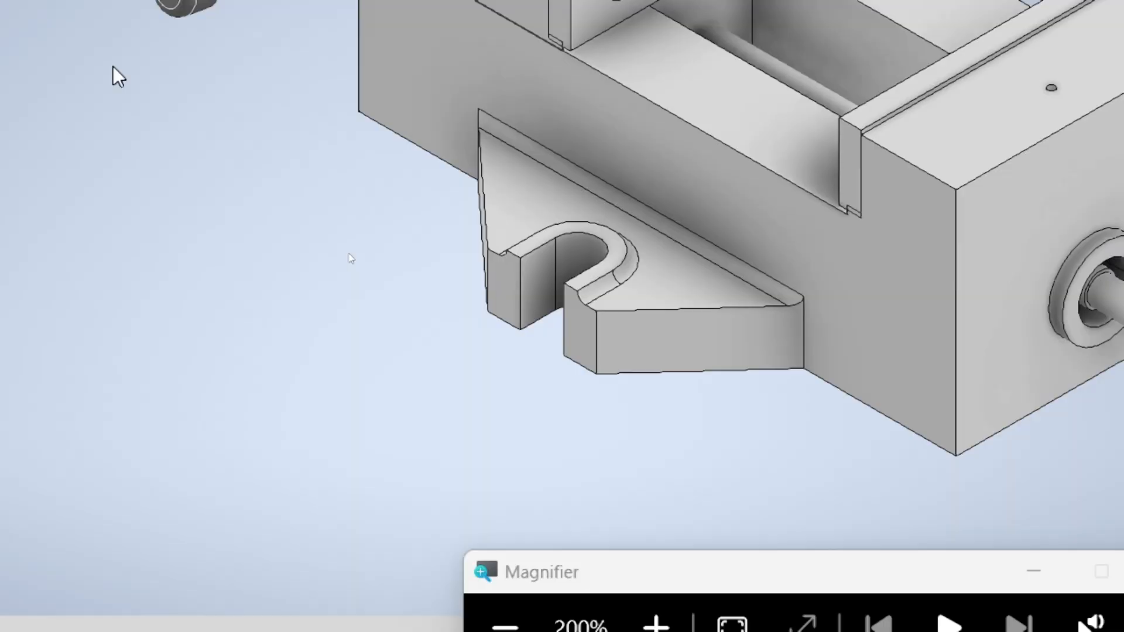
Step: Place one AS 1237 (3.1) washer from the Content Center with 10 mm nominal diameter in Aluminium-6061 beside the vice
{"action": "left_click", "coordinate": [90, 153]}
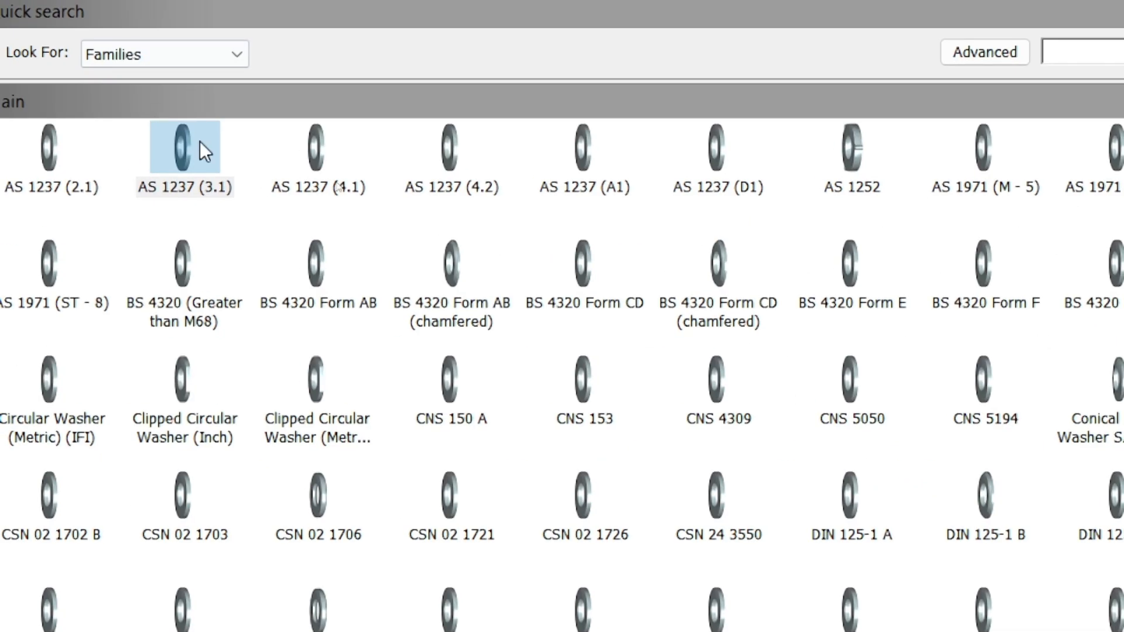
{"action": "left_click", "coordinate": [196, 147]}
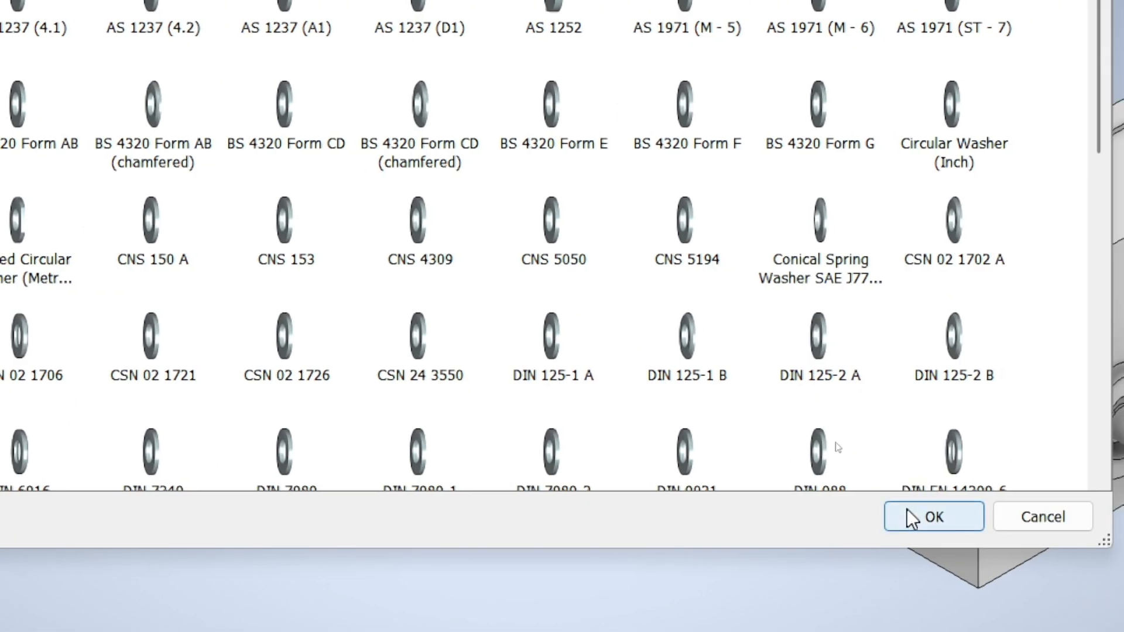
{"action": "left_click", "coordinate": [994, 516]}
{"action": "left_click", "coordinate": [318, 375]}
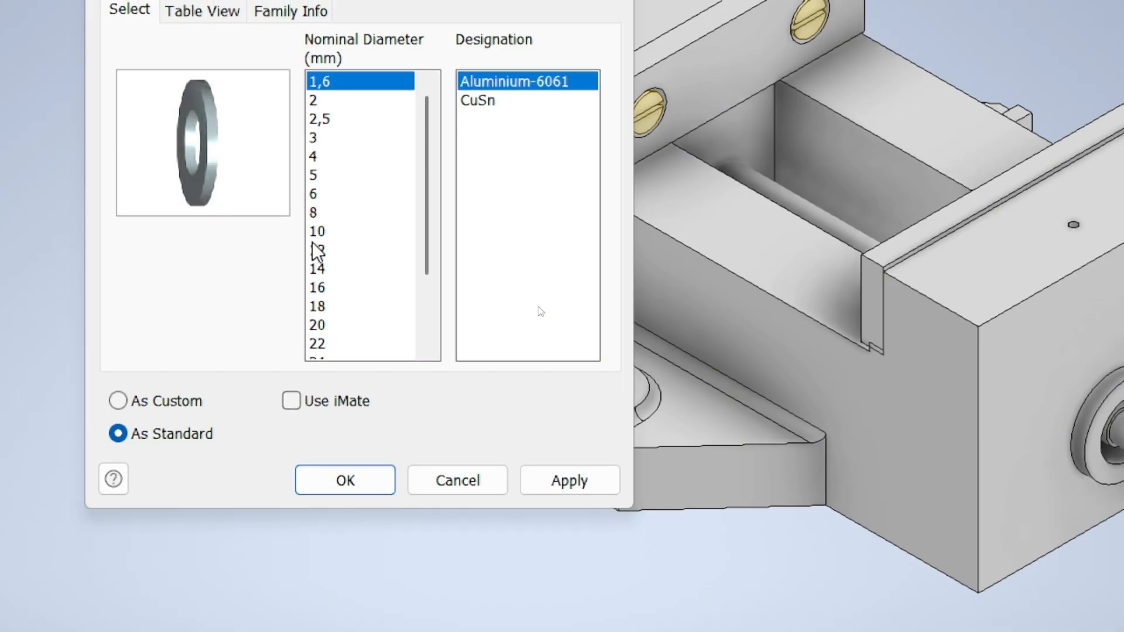
{"action": "left_click", "coordinate": [317, 231]}
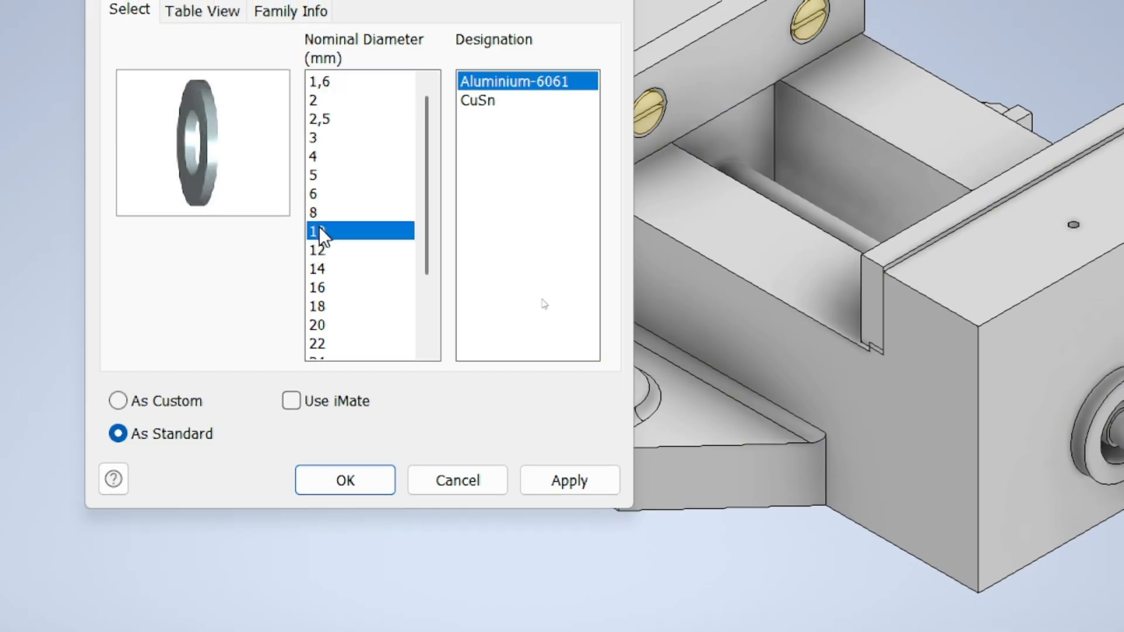
{"action": "left_click", "coordinate": [363, 476]}
{"action": "left_click", "coordinate": [350, 459]}
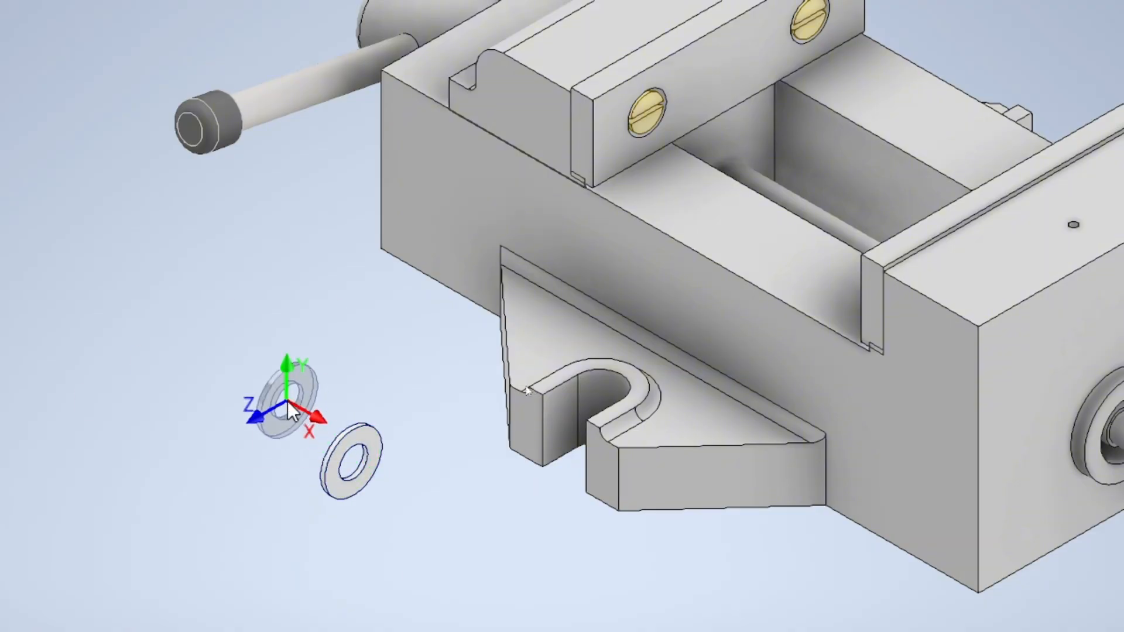
{"action": "right_click", "coordinate": [288, 403]}
{"action": "left_click", "coordinate": [393, 436]}
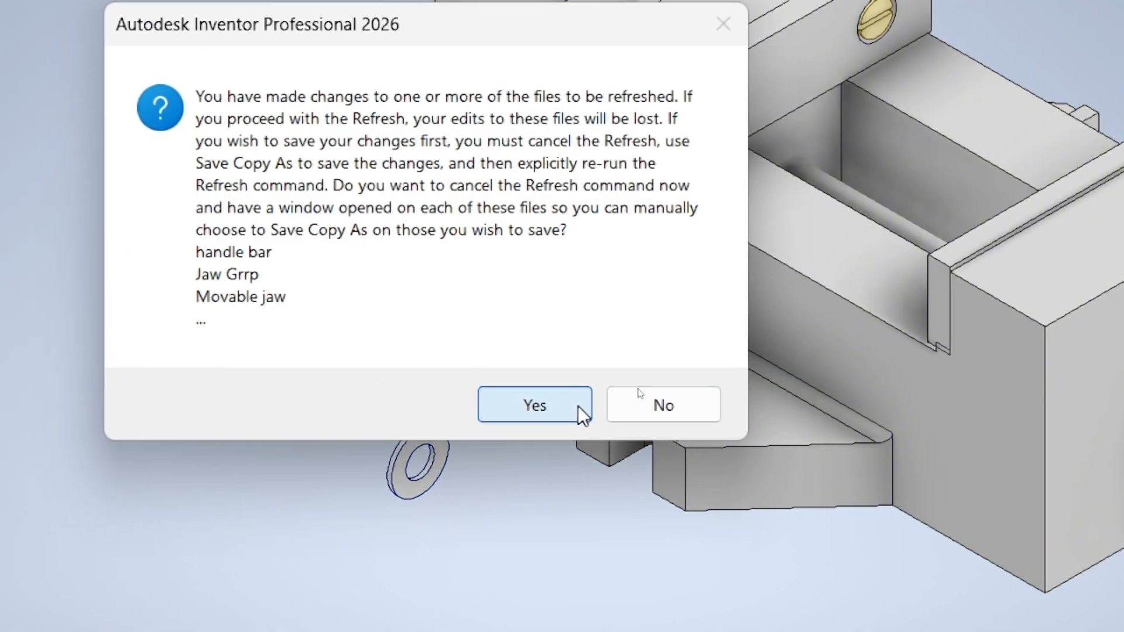
Step: Cancel the refresh of the changed part files and return to the Assembly1 document
{"action": "left_click", "coordinate": [577, 406]}
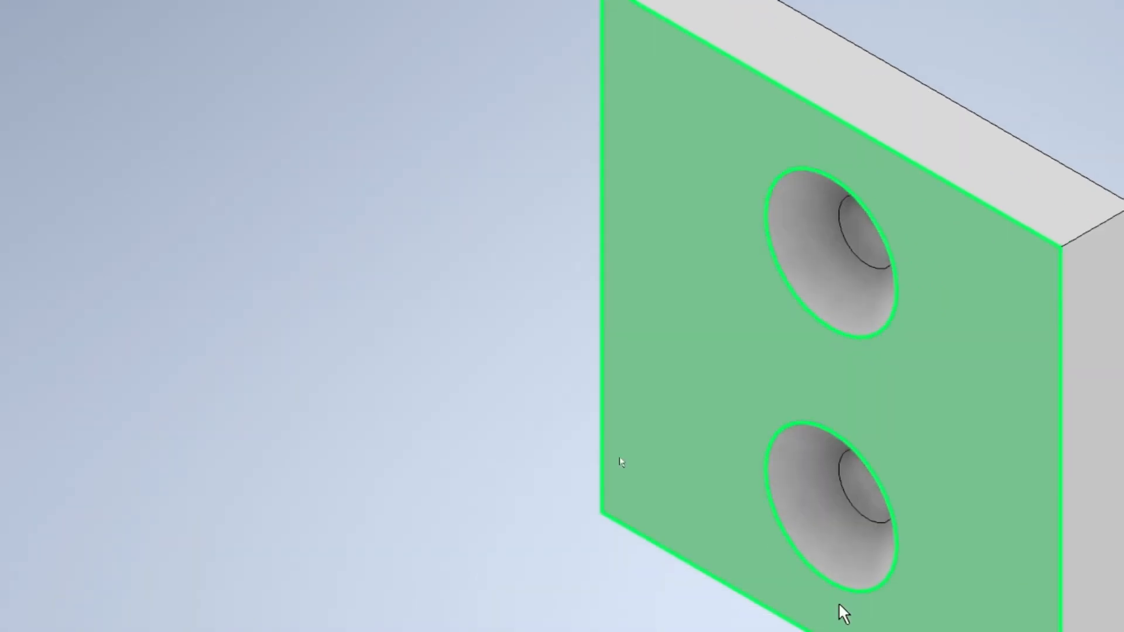
{"action": "left_click", "coordinate": [211, 547]}
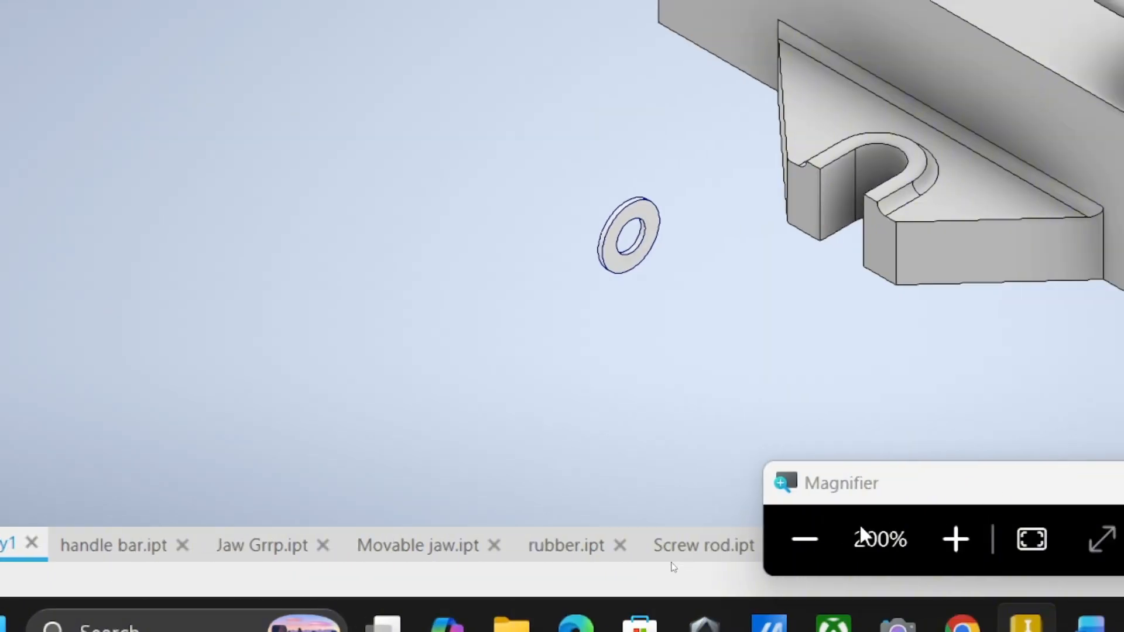
{"action": "left_click", "coordinate": [805, 539]}
Step: Constrain the washer with an aligned Insert at 0 mm offset into the circular recess around the protruding screw rod end
{"action": "left_click", "coordinate": [228, 61]}
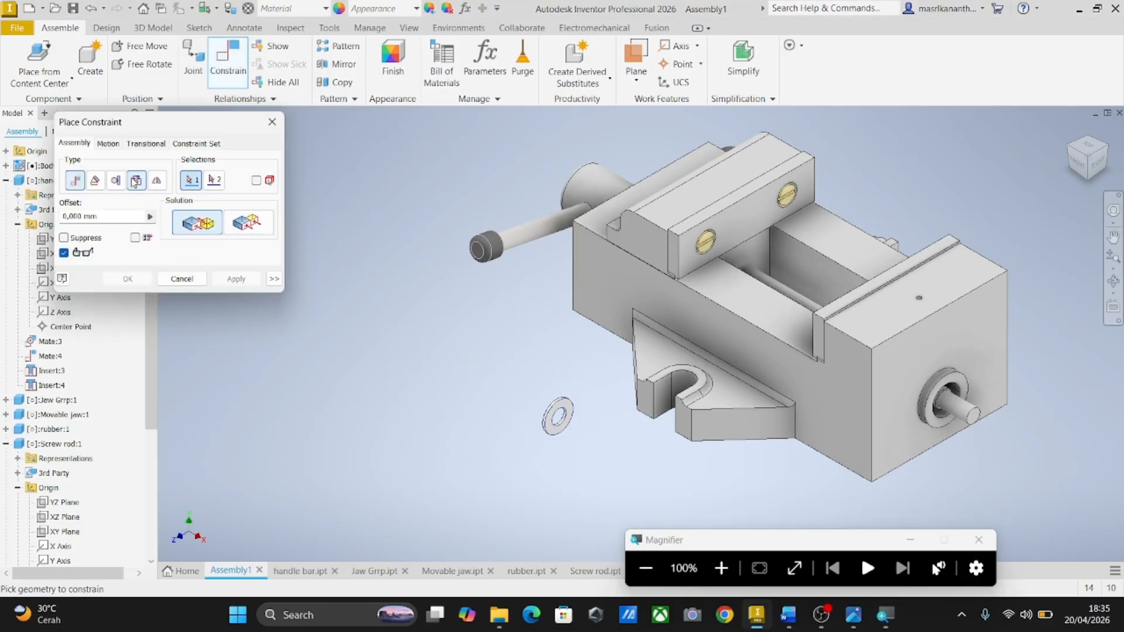
{"action": "left_click", "coordinate": [138, 181]}
{"action": "scroll", "coordinate": [563, 417], "scroll_direction": "up", "scroll_amount": 5}
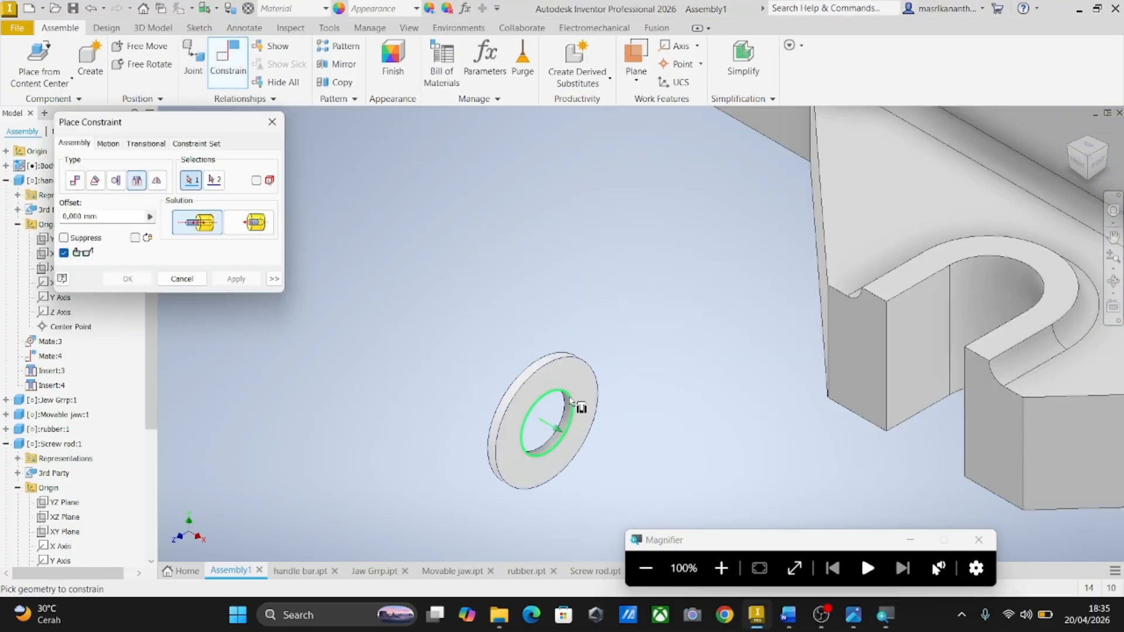
{"action": "left_click", "coordinate": [571, 400]}
{"action": "scroll", "coordinate": [527, 389], "scroll_direction": "down", "scroll_amount": 5}
{"action": "scroll", "coordinate": [842, 328], "scroll_direction": "up", "scroll_amount": 8}
{"action": "left_click", "coordinate": [823, 350]}
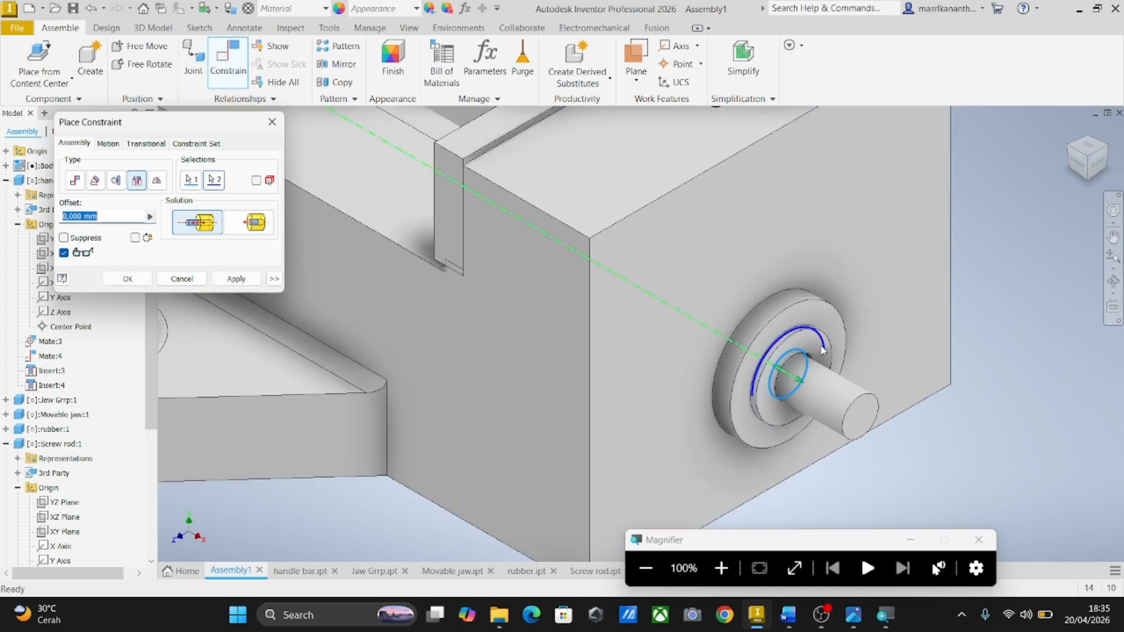
{"action": "scroll", "coordinate": [756, 395], "scroll_direction": "up", "scroll_amount": 2}
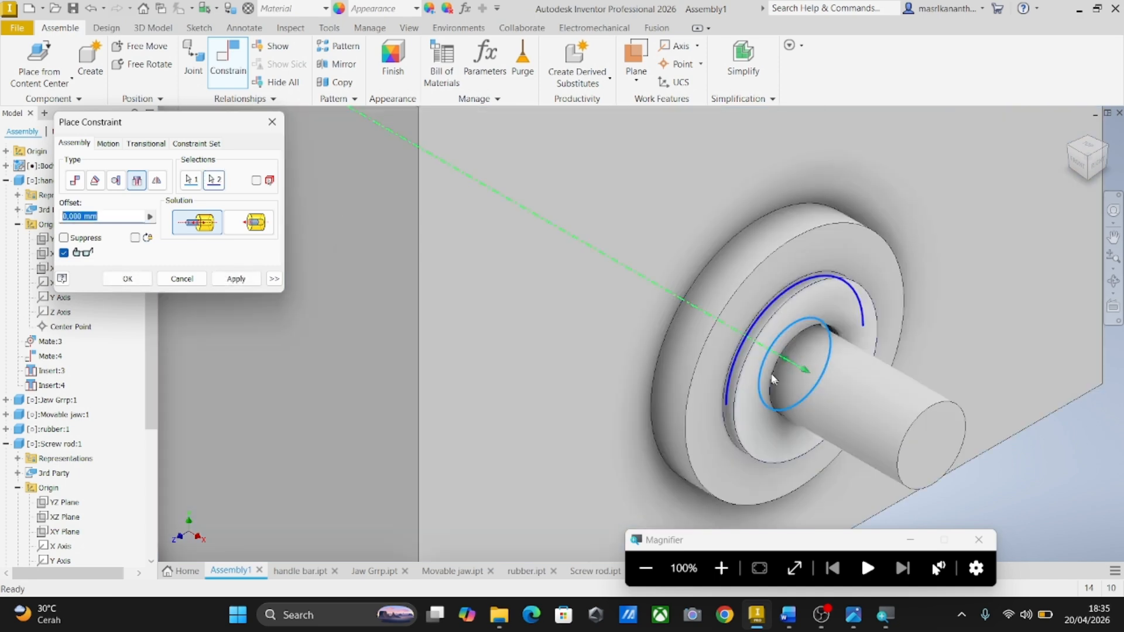
{"action": "left_click", "coordinate": [254, 228]}
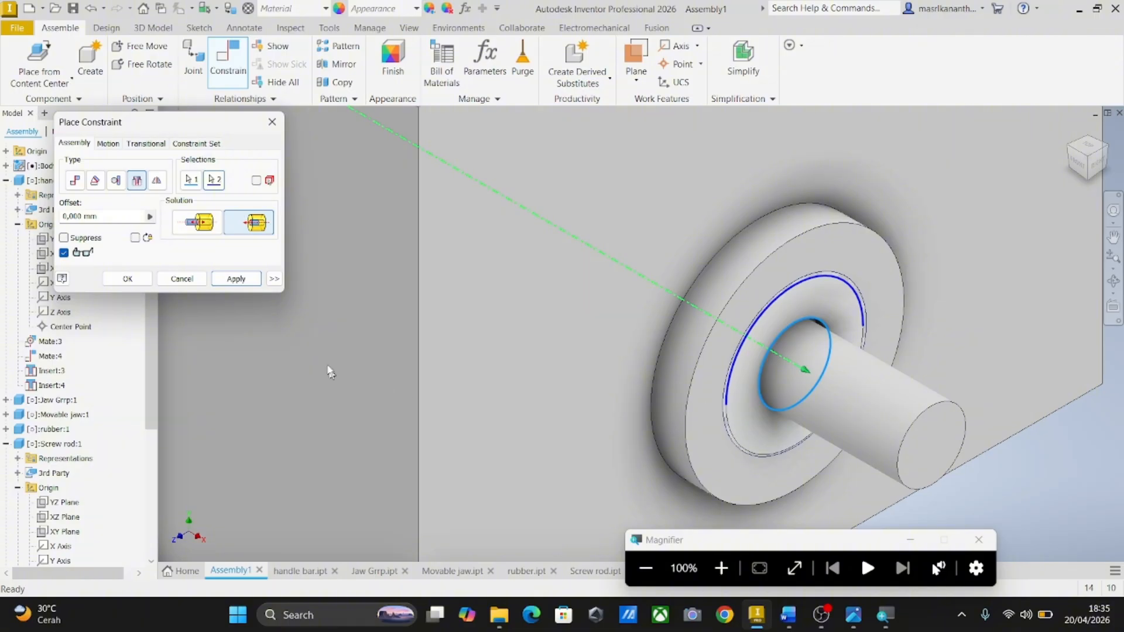
{"action": "left_click", "coordinate": [127, 279]}
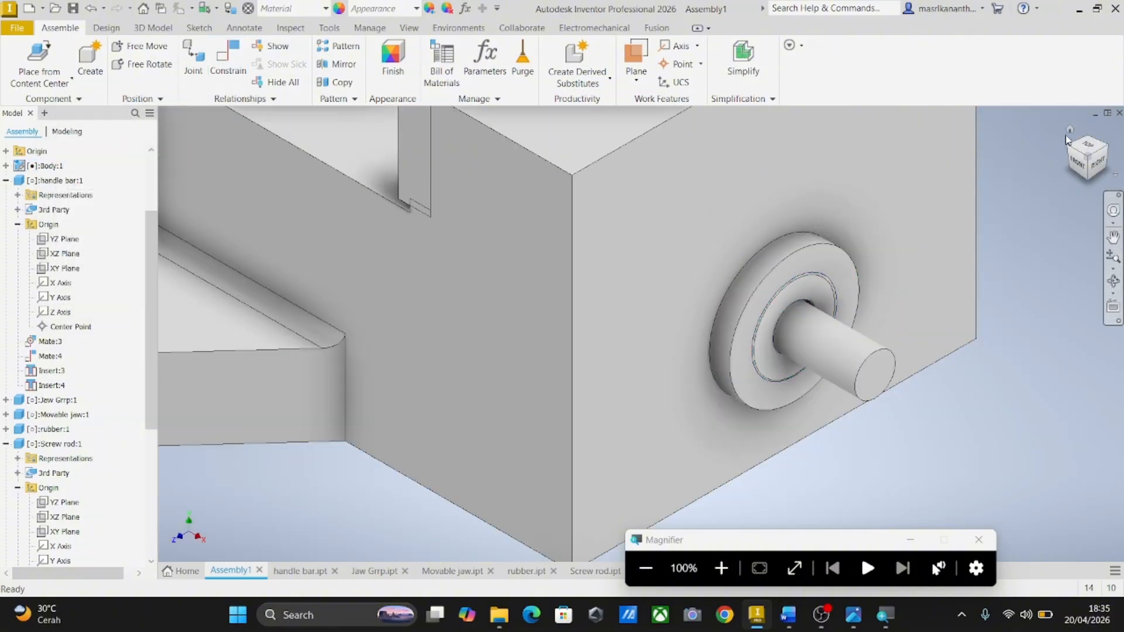
{"action": "left_click", "coordinate": [1068, 132]}
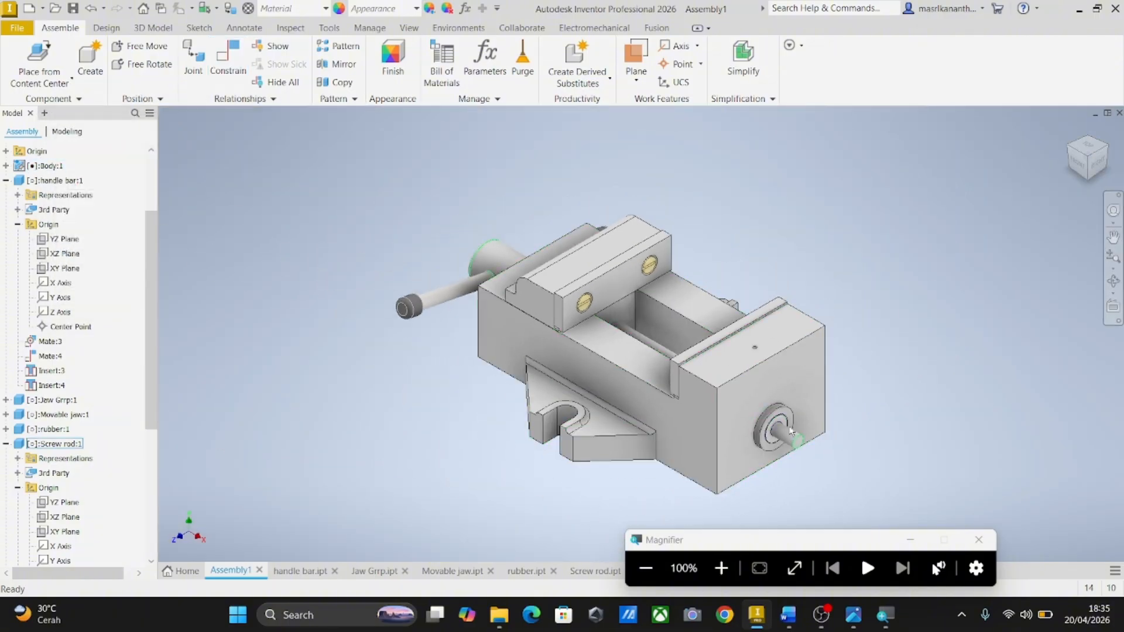
Step: Load the AS 1112 (2) - Metric hex nut from the Content Center's Fasteners nuts for placement
{"action": "left_click", "coordinate": [39, 58]}
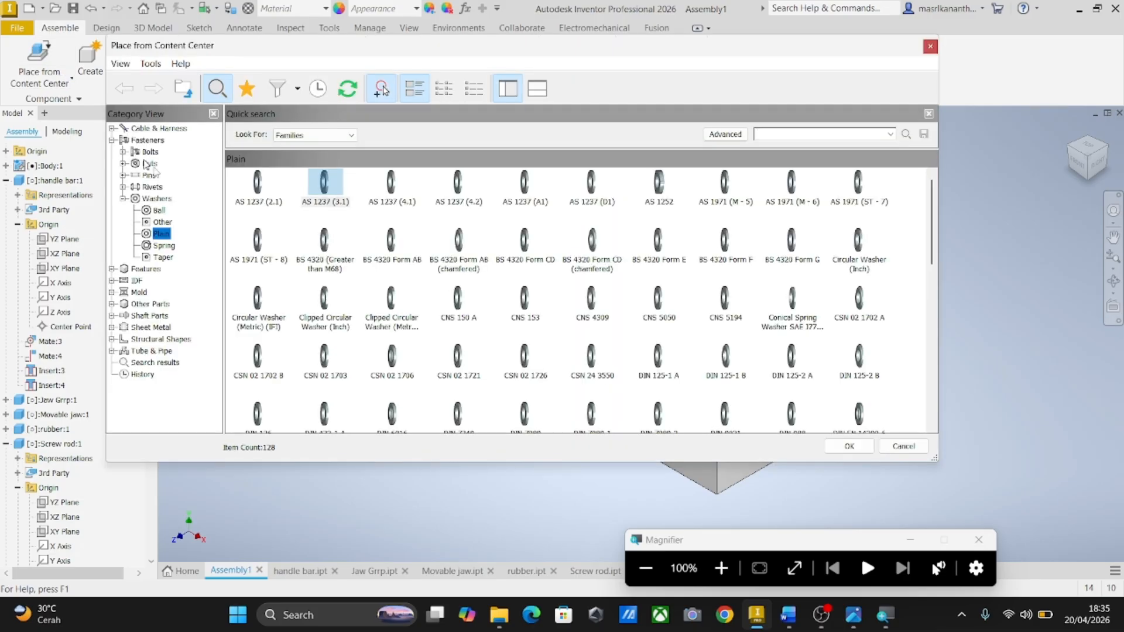
{"action": "left_click", "coordinate": [721, 568]}
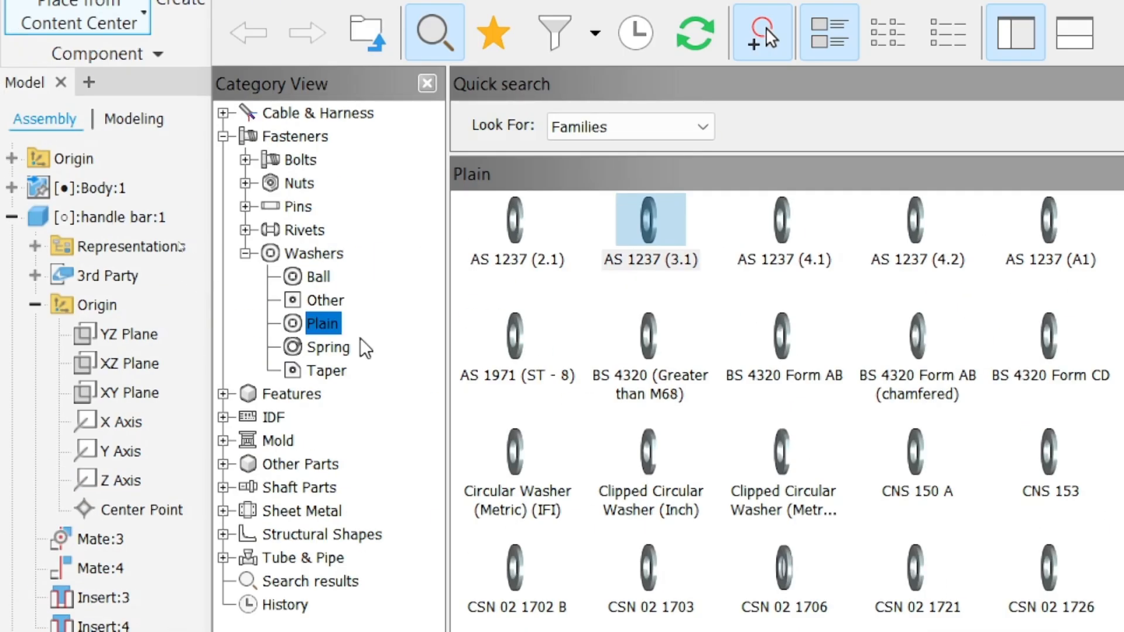
{"action": "left_click", "coordinate": [293, 184]}
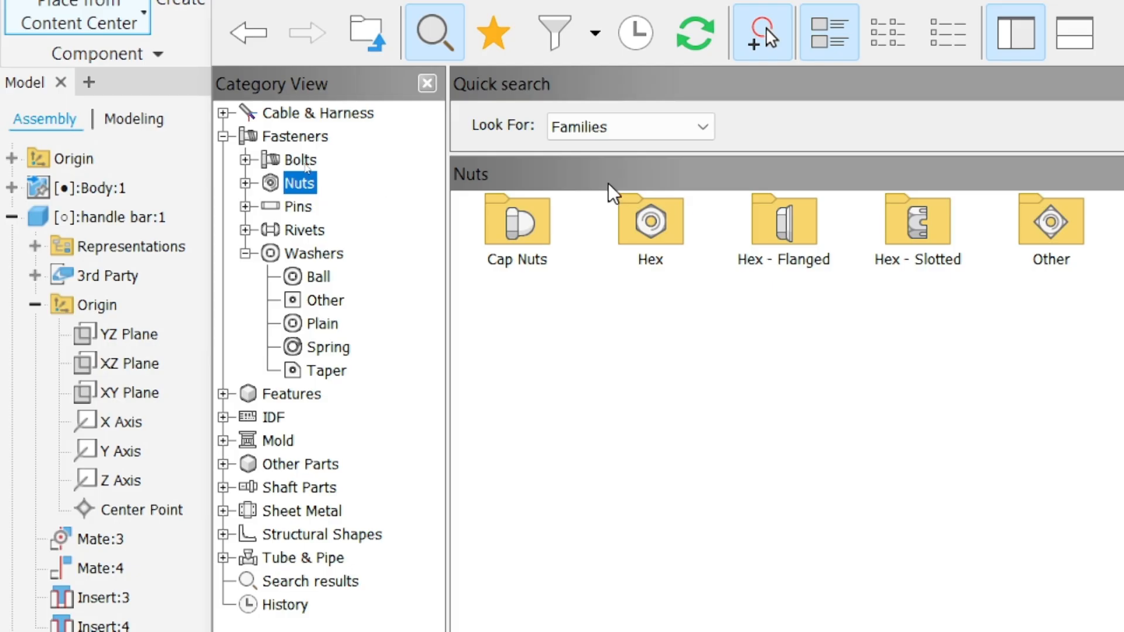
{"action": "left_click", "coordinate": [647, 228]}
{"action": "double_click", "coordinate": [647, 229]}
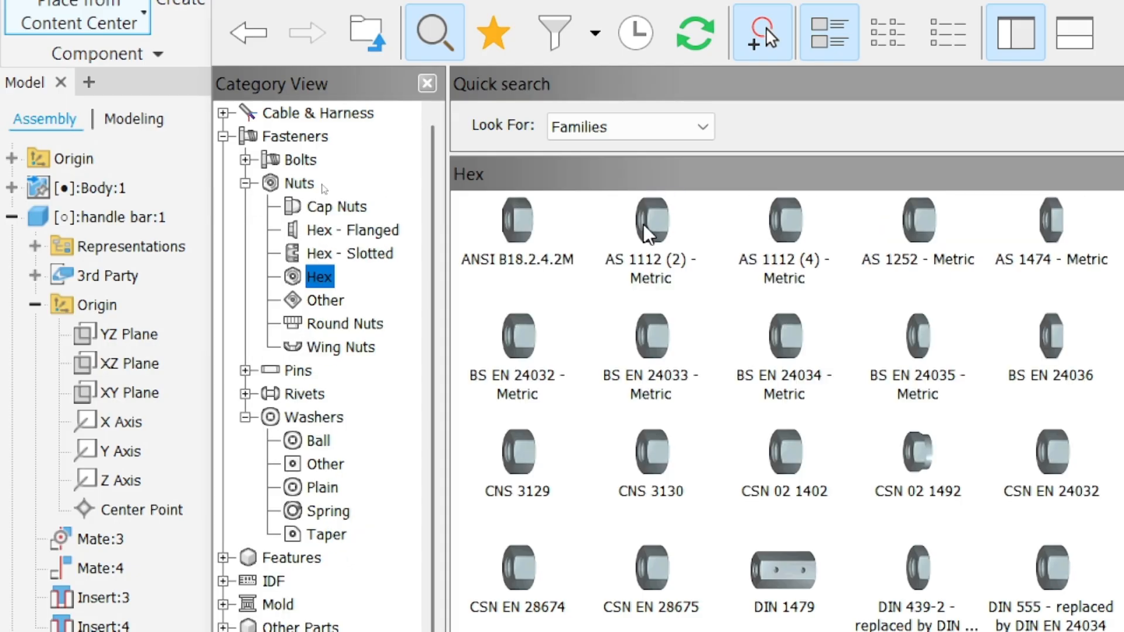
{"action": "left_click", "coordinate": [654, 257]}
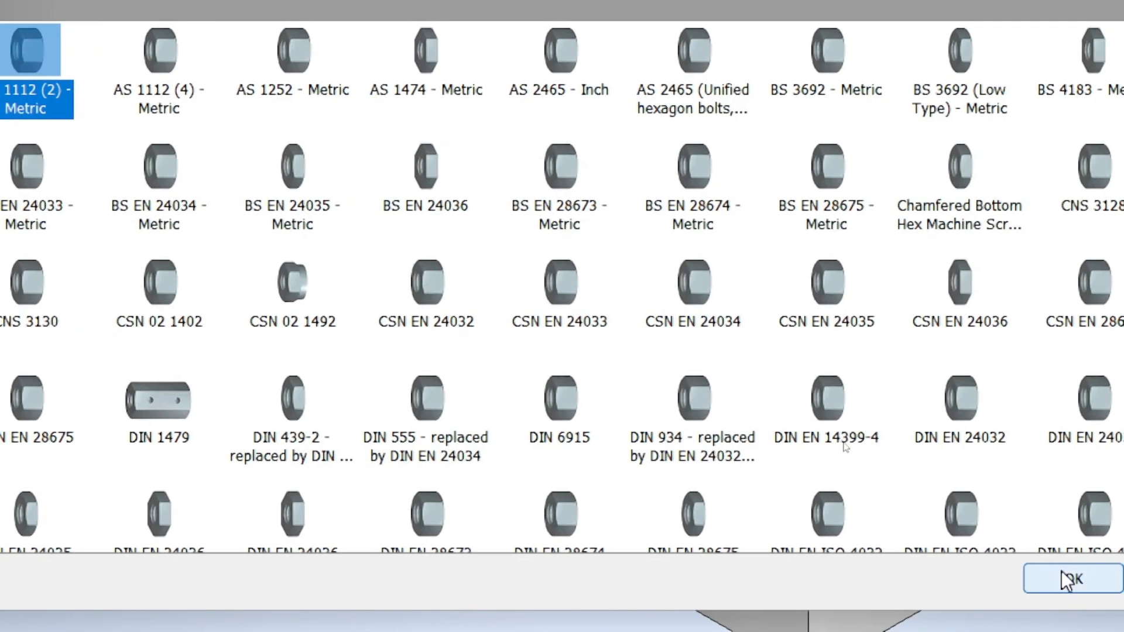
{"action": "left_click", "coordinate": [1066, 577]}
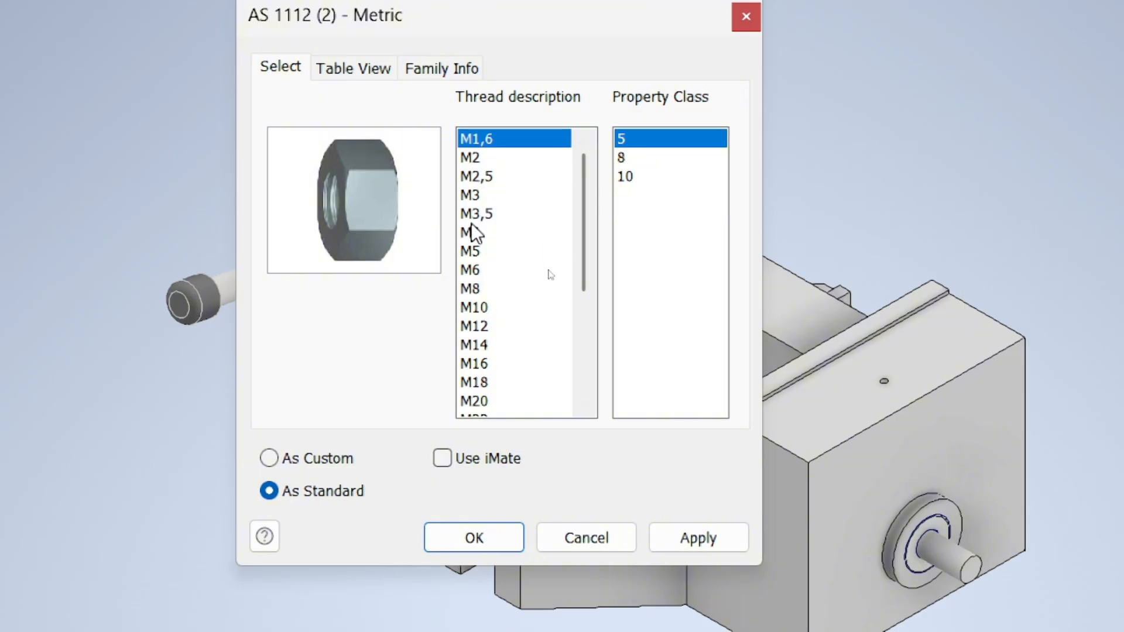
Step: Place two M10 nuts with property class 5 beside the vice, then cancel the file refresh and return to Assembly1
{"action": "left_click", "coordinate": [475, 309]}
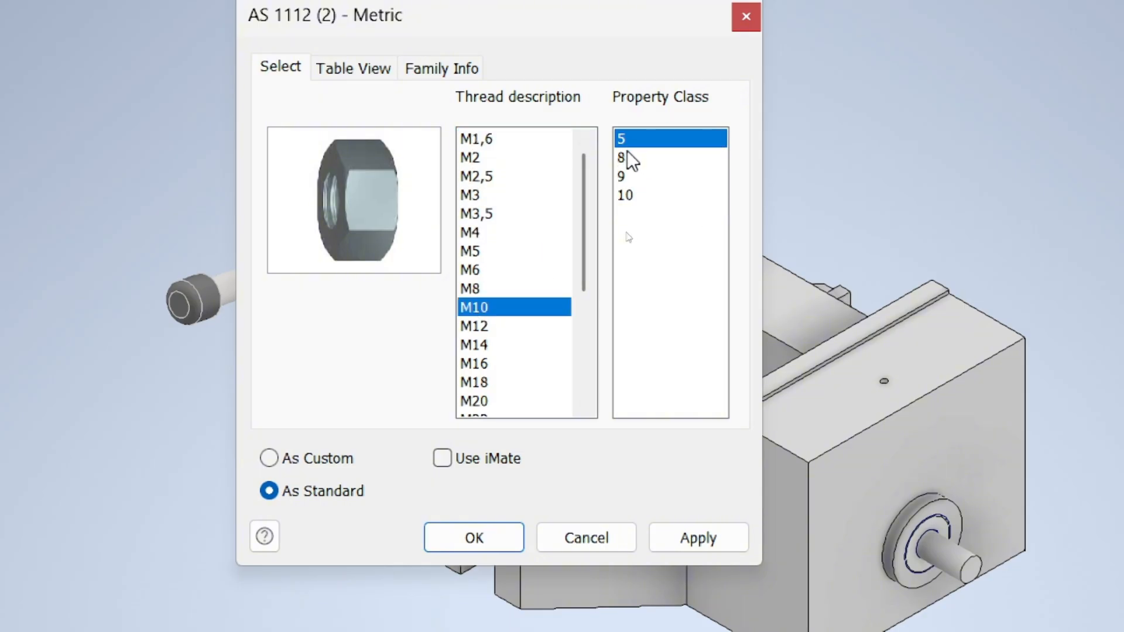
{"action": "left_click", "coordinate": [474, 538]}
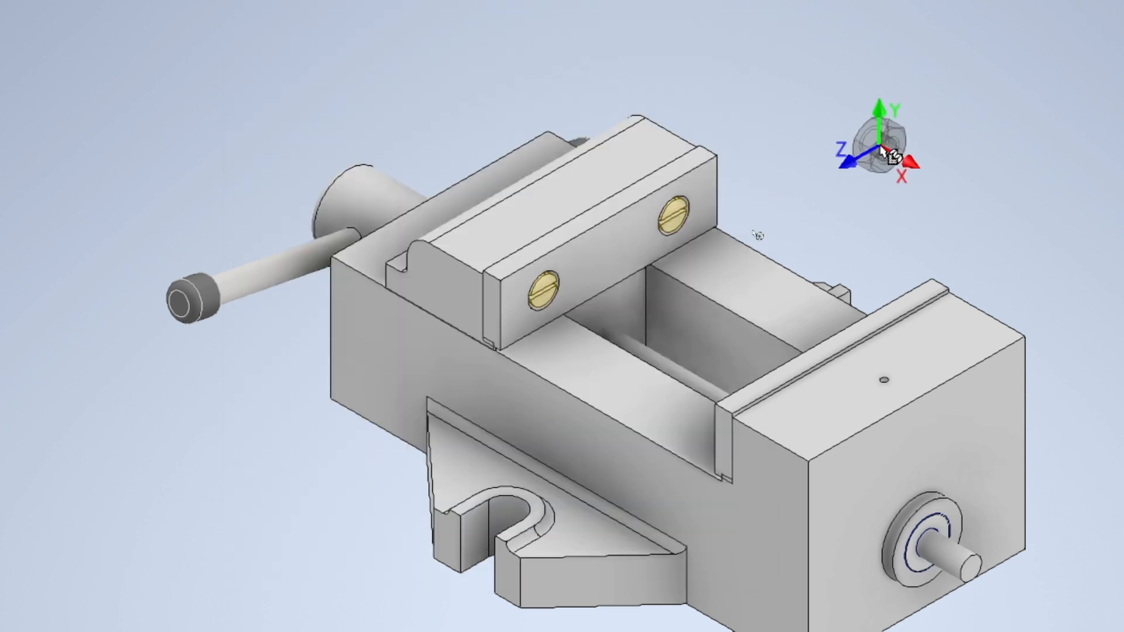
{"action": "left_click", "coordinate": [881, 148]}
{"action": "left_click", "coordinate": [955, 185]}
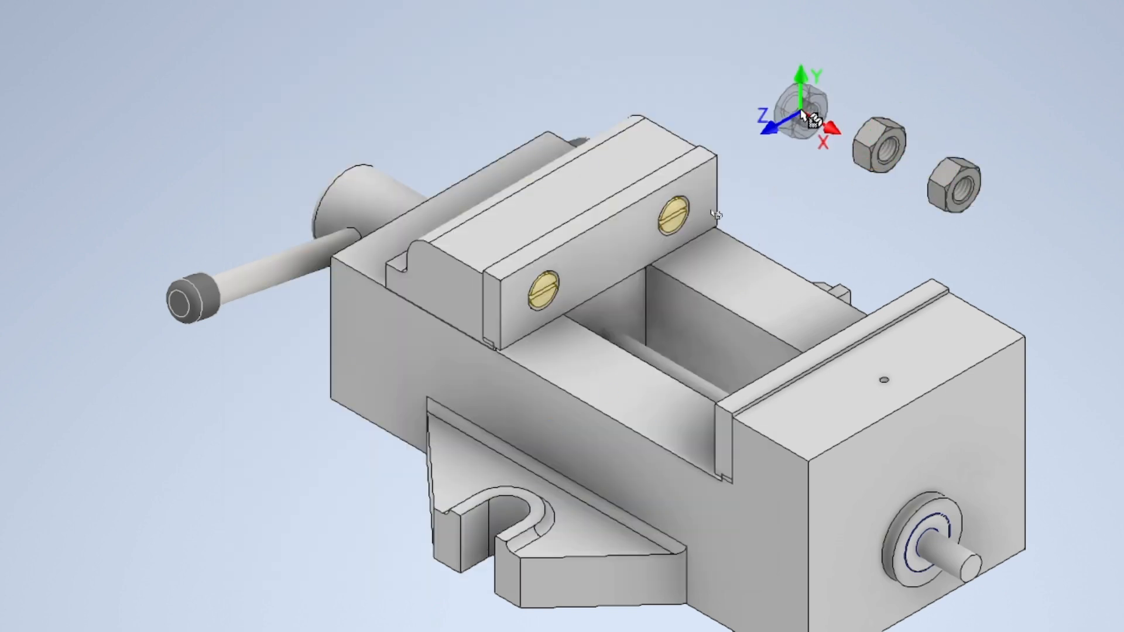
{"action": "right_click", "coordinate": [806, 117]}
{"action": "left_click", "coordinate": [863, 87]}
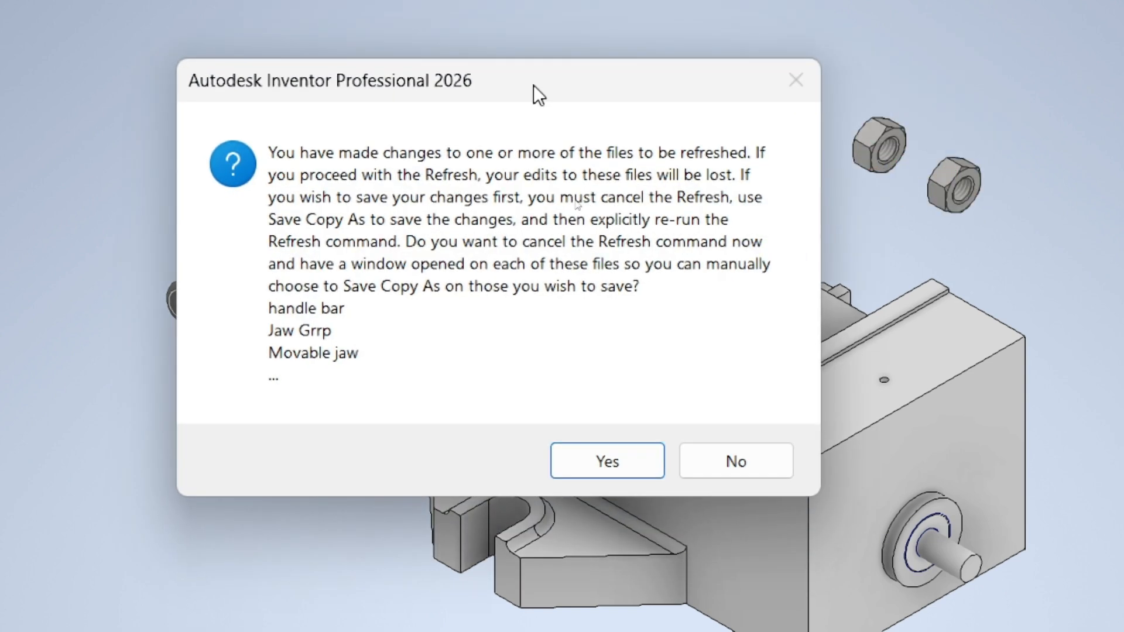
{"action": "left_click", "coordinate": [637, 465]}
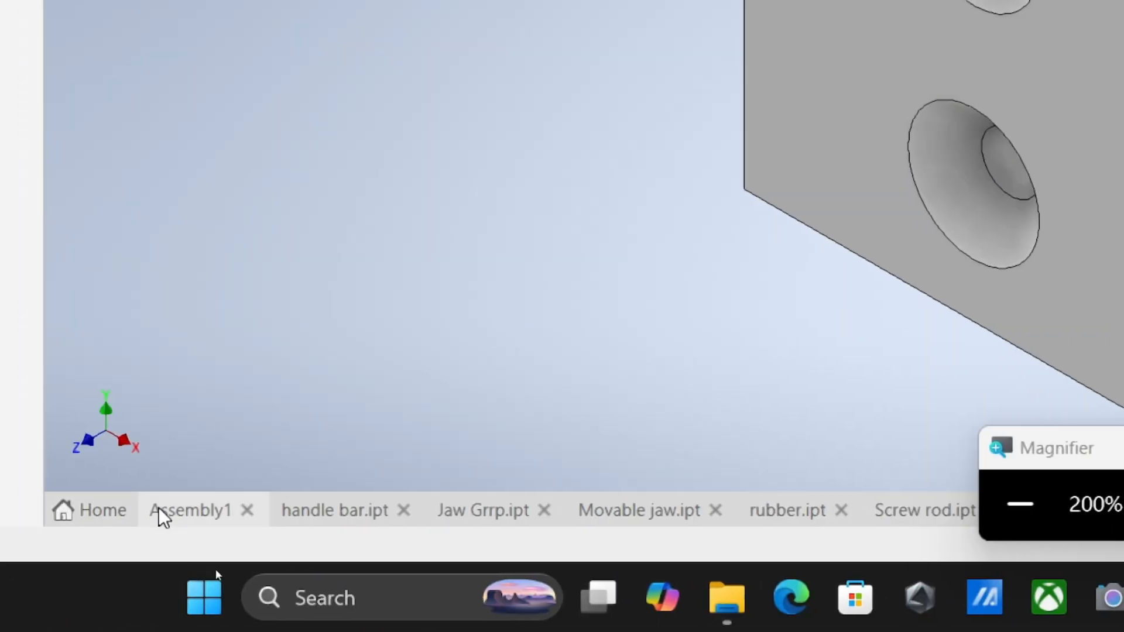
{"action": "left_click", "coordinate": [175, 510]}
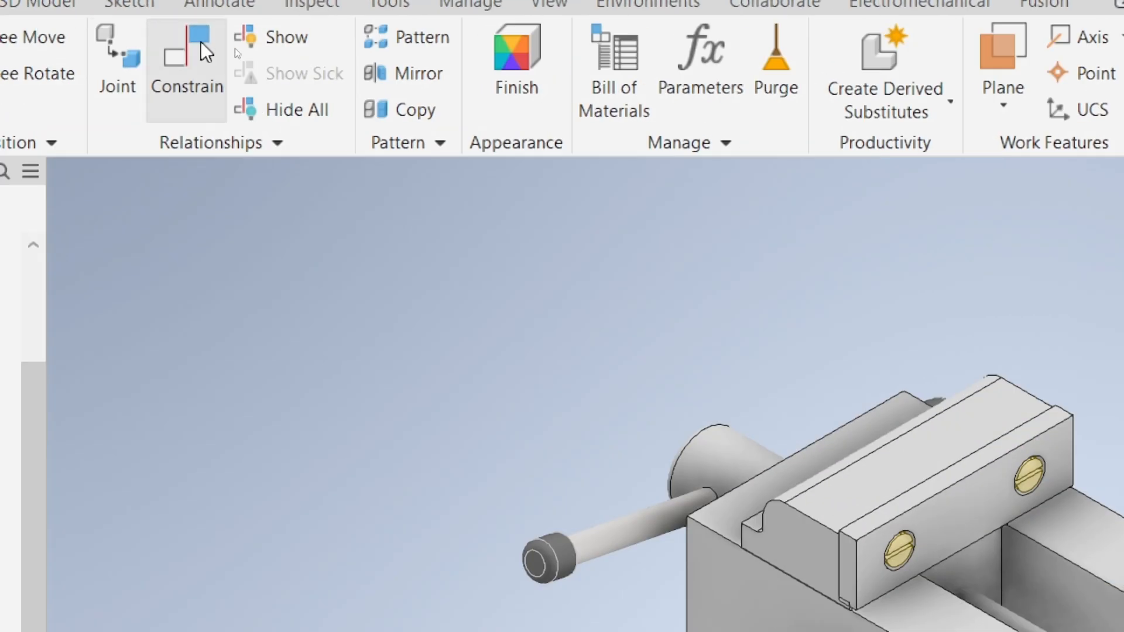
Step: Apply an Insert constraint between one nut's hole edge and the washer's hole edge to seat the nut on the screw rod
{"action": "left_click", "coordinate": [202, 41]}
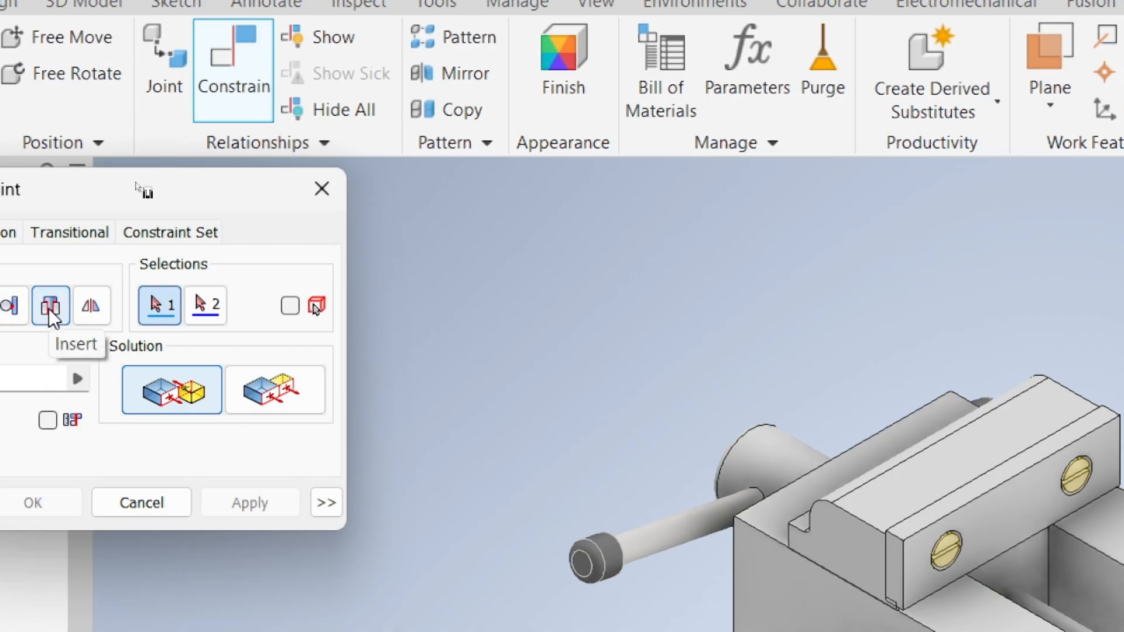
{"action": "left_click", "coordinate": [49, 312]}
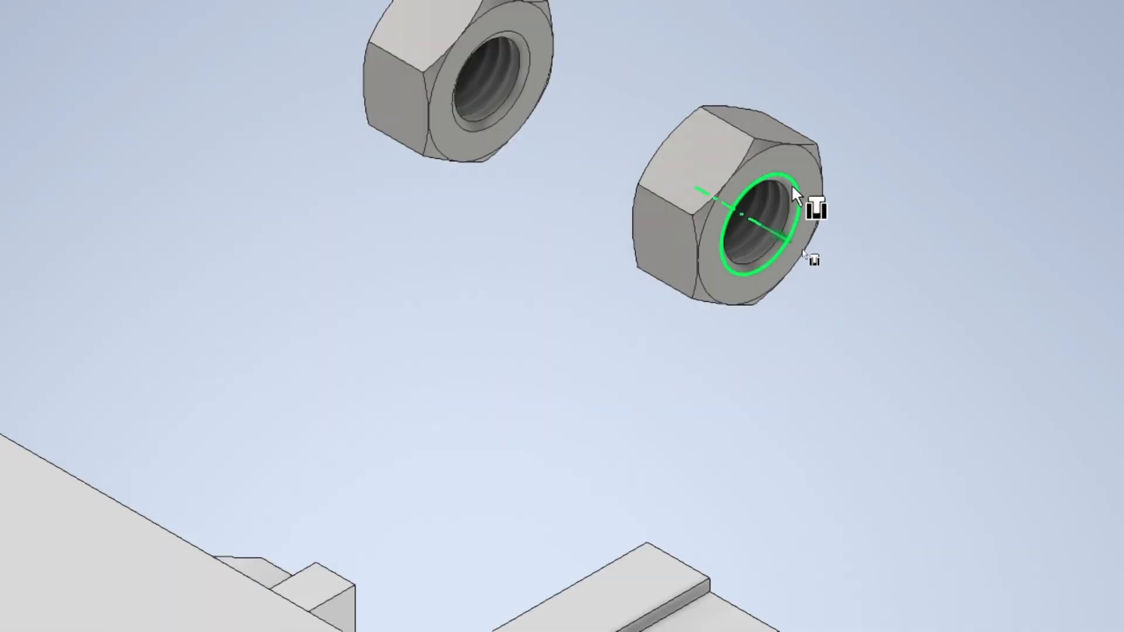
{"action": "left_click", "coordinate": [792, 187]}
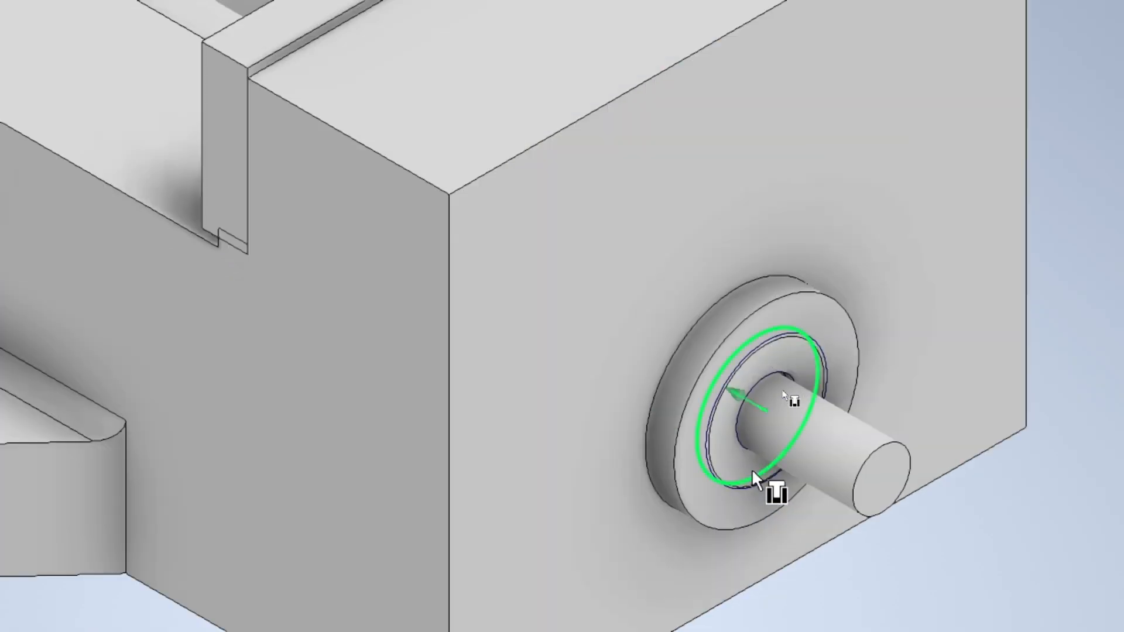
{"action": "left_click", "coordinate": [756, 376]}
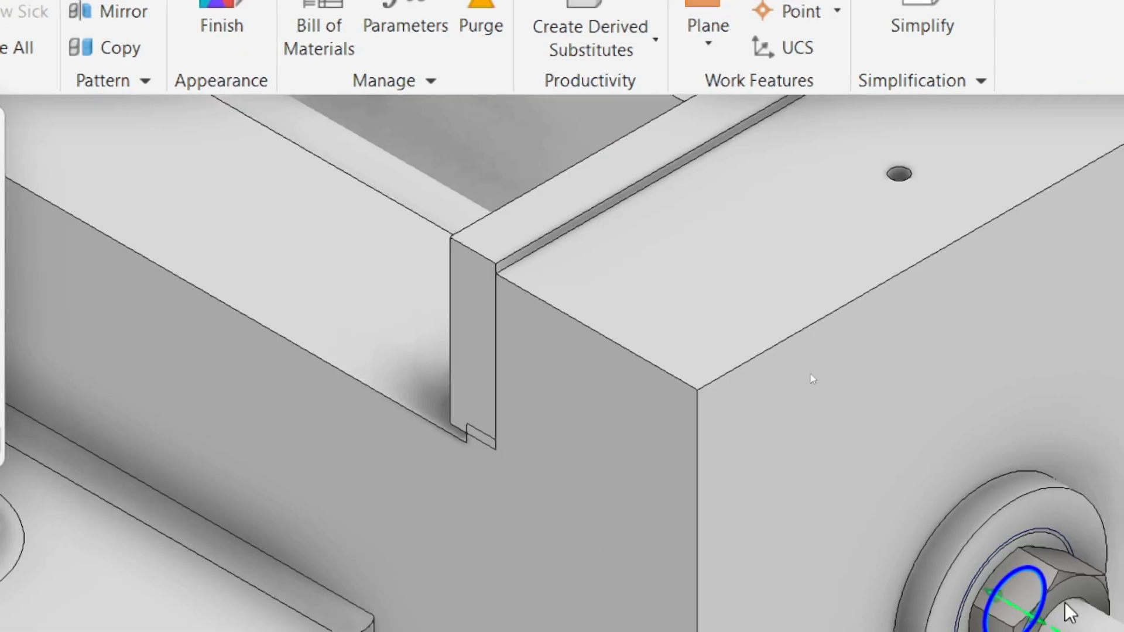
{"action": "left_click", "coordinate": [82, 324]}
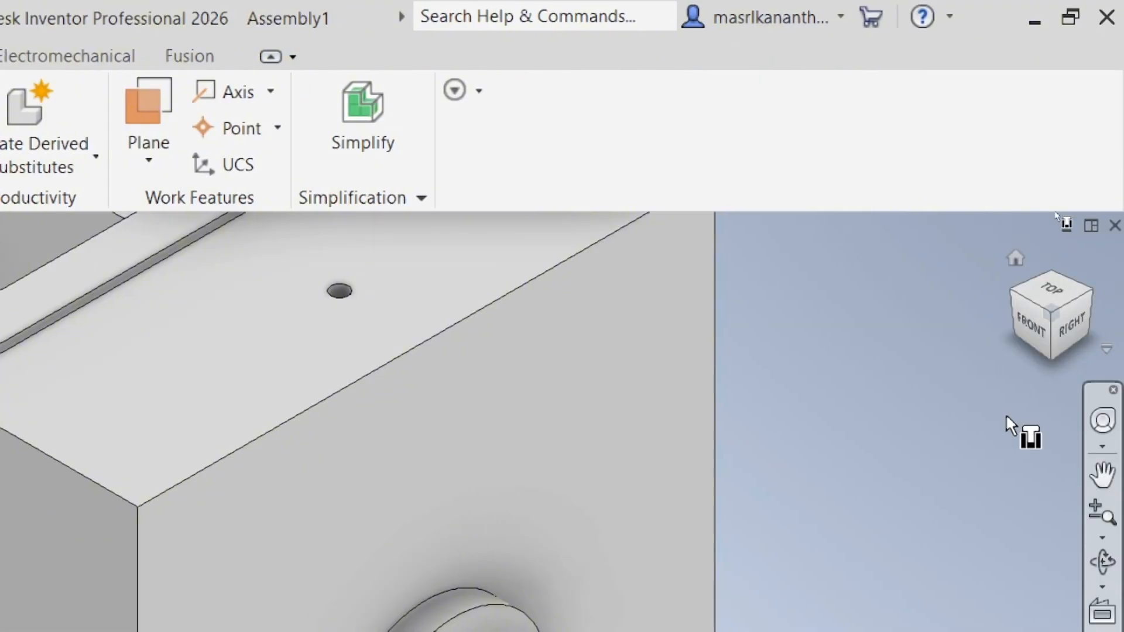
Step: Seat the second nut against the outer face of the first nut on the screw rod with an opposed Insert constraint
{"action": "scroll", "coordinate": [565, 439], "scroll_direction": "down", "scroll_amount": 6}
{"action": "scroll", "coordinate": [552, 344], "scroll_direction": "up", "scroll_amount": 6}
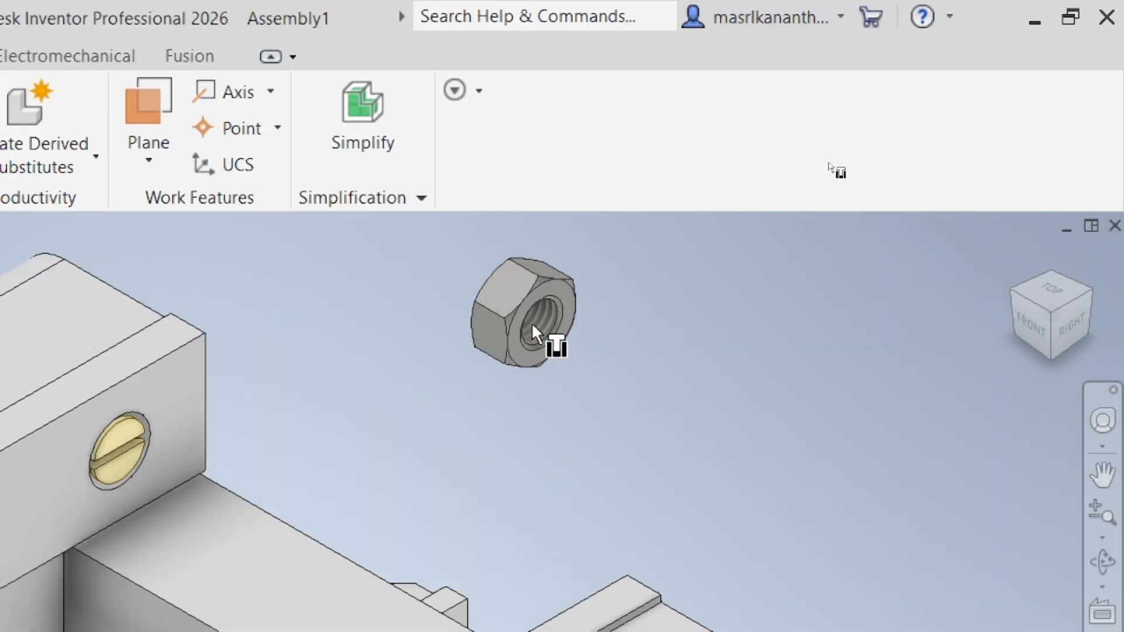
{"action": "left_click", "coordinate": [559, 294]}
{"action": "scroll", "coordinate": [559, 293], "scroll_direction": "down", "scroll_amount": 5}
{"action": "scroll", "coordinate": [592, 599], "scroll_direction": "up", "scroll_amount": 6}
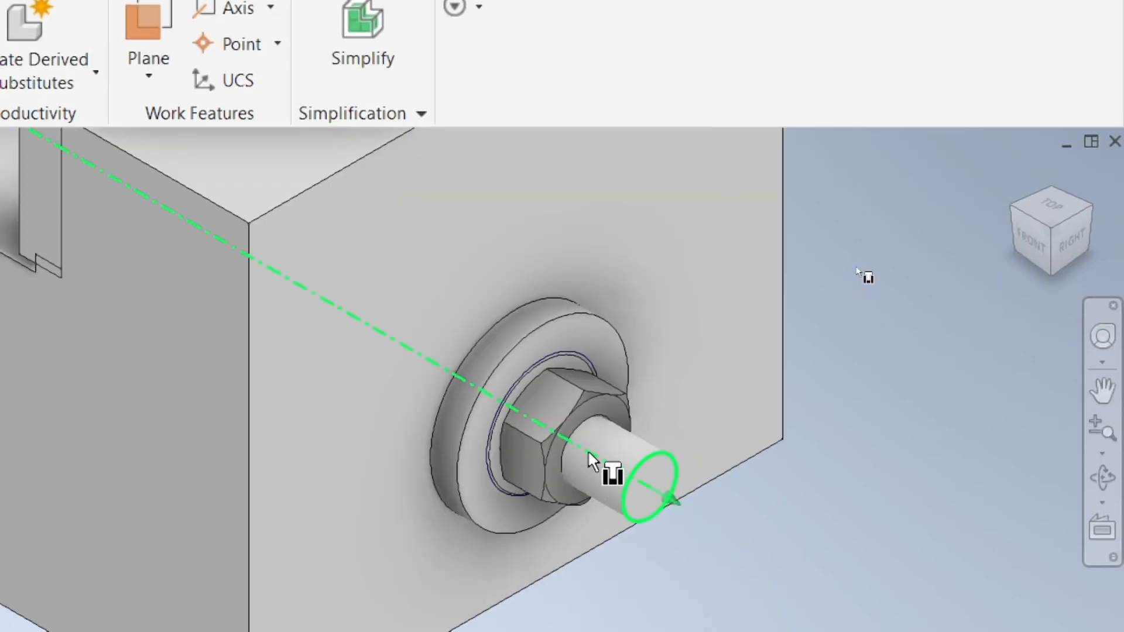
{"action": "left_click", "coordinate": [589, 421]}
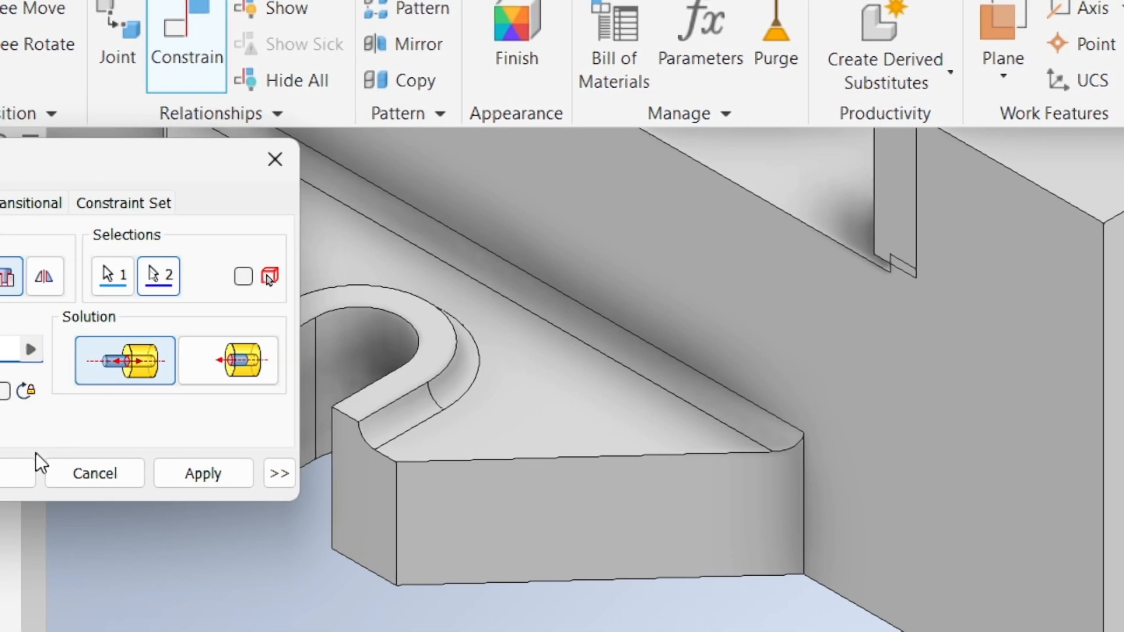
{"action": "left_click", "coordinate": [29, 467]}
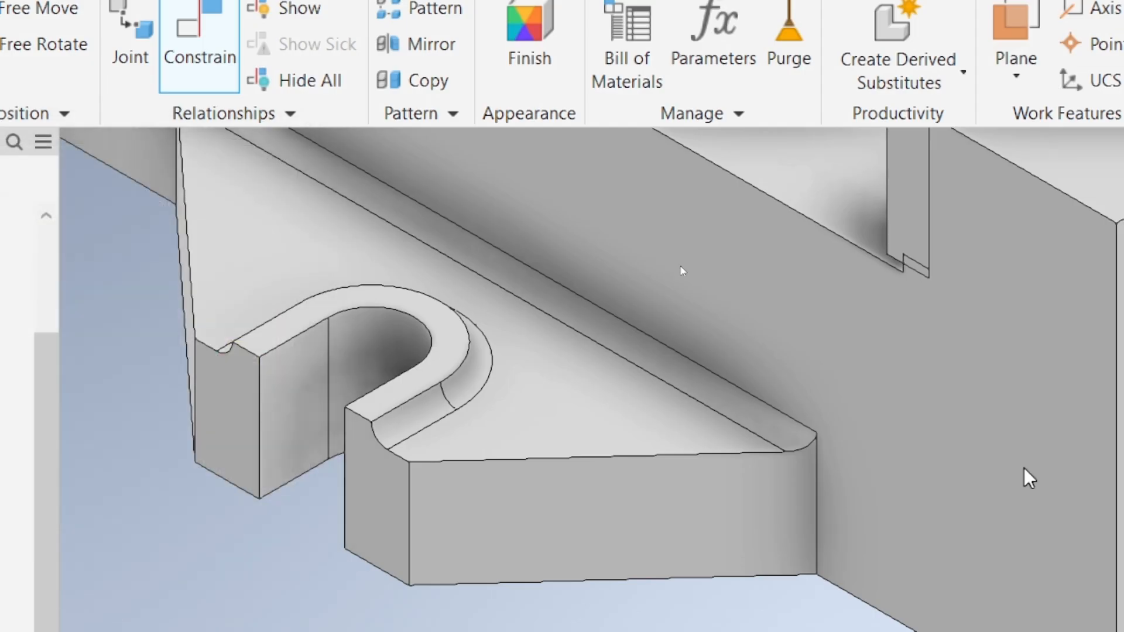
{"action": "left_click", "coordinate": [1008, 178]}
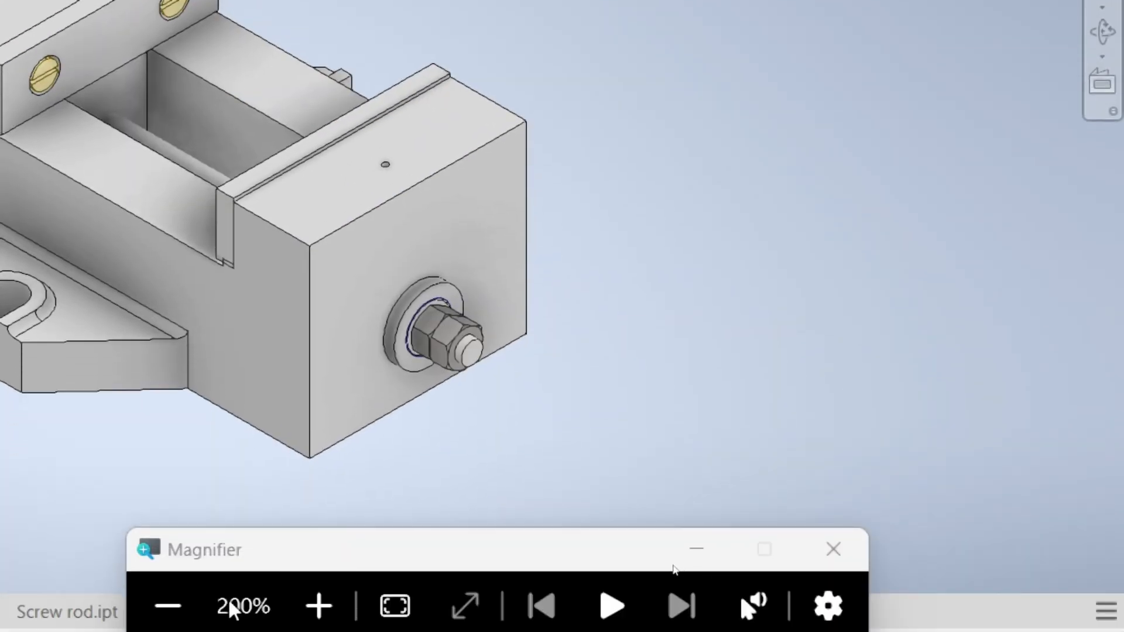
{"action": "left_click", "coordinate": [194, 601]}
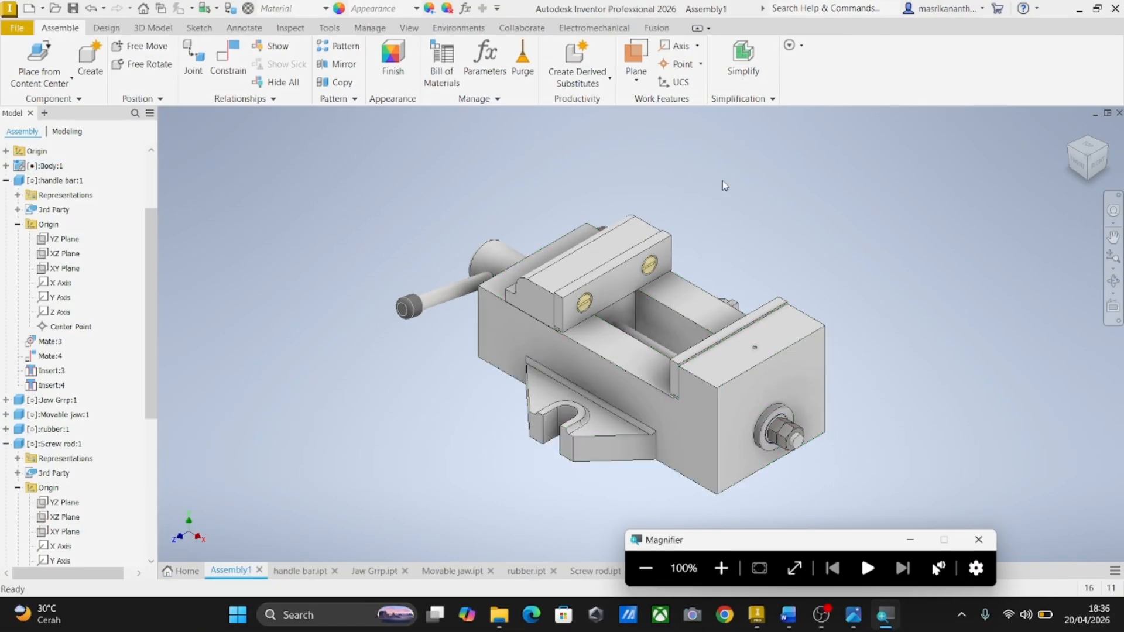
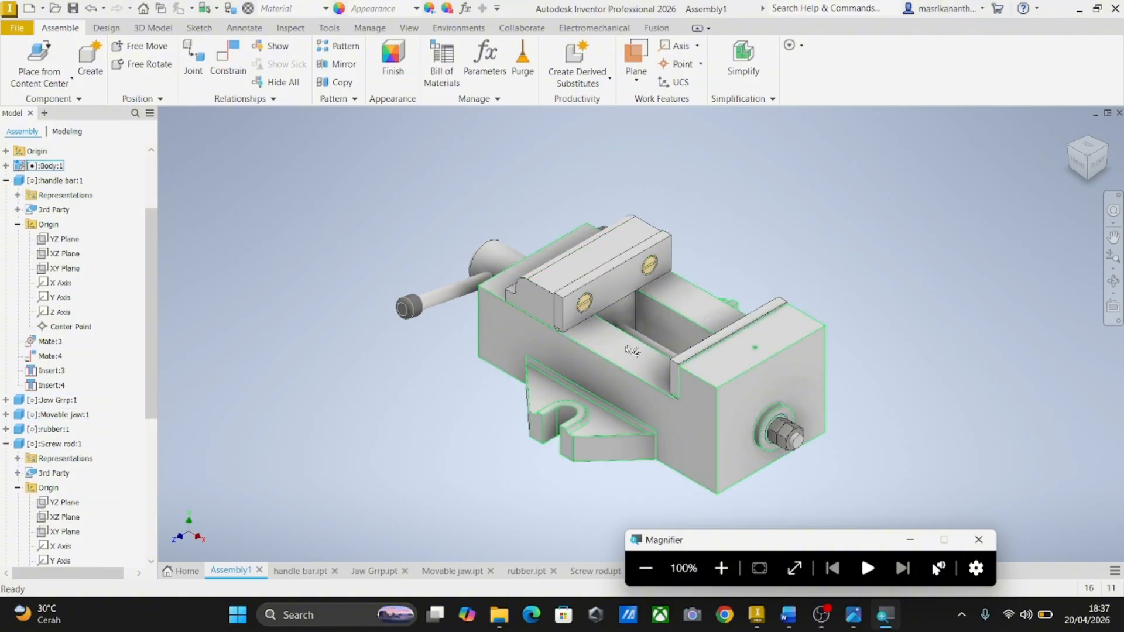
Step: Assign the Steel, Alloy material to the movable jaw
{"action": "left_click", "coordinate": [607, 371]}
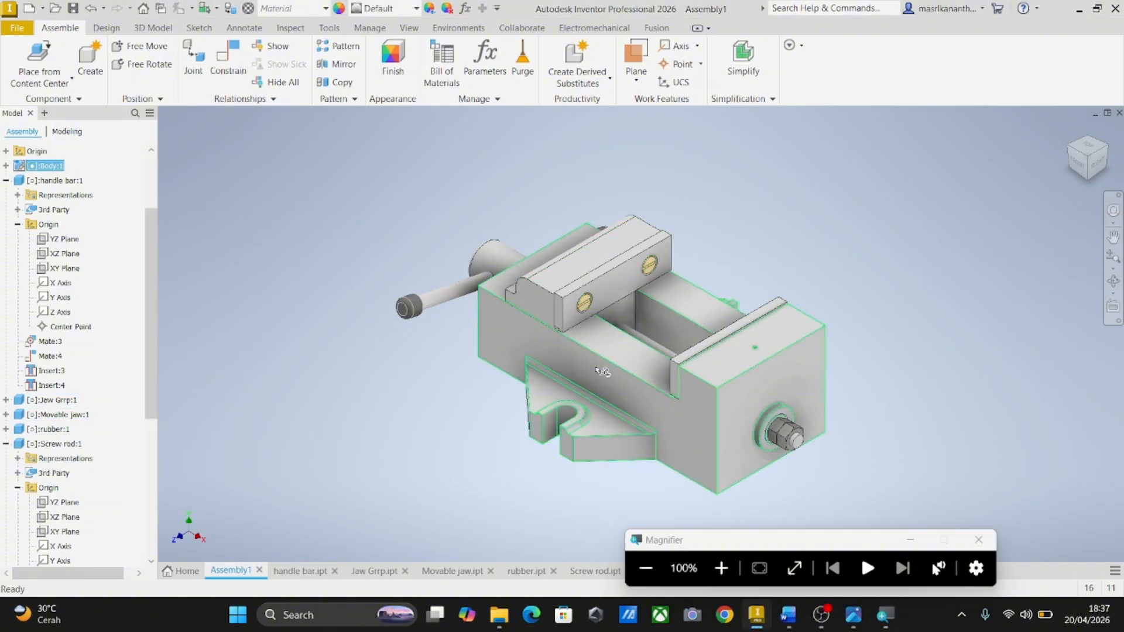
{"action": "left_click", "coordinate": [535, 292]}
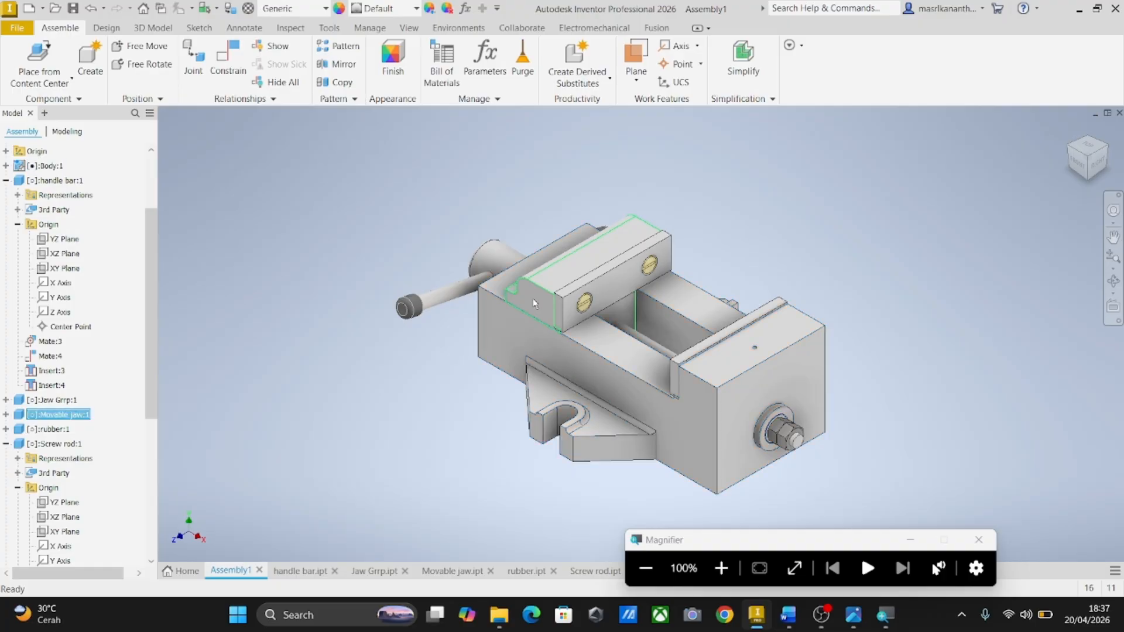
{"action": "left_click", "coordinate": [291, 9]}
{"action": "left_click", "coordinate": [721, 567]}
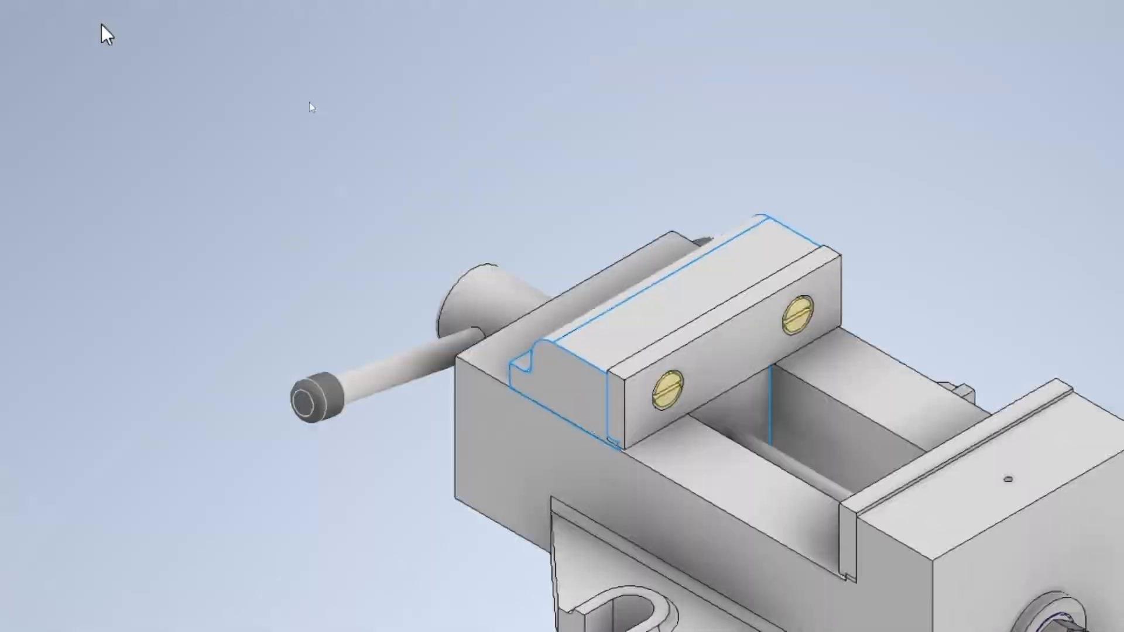
{"action": "left_click", "coordinate": [82, 12]}
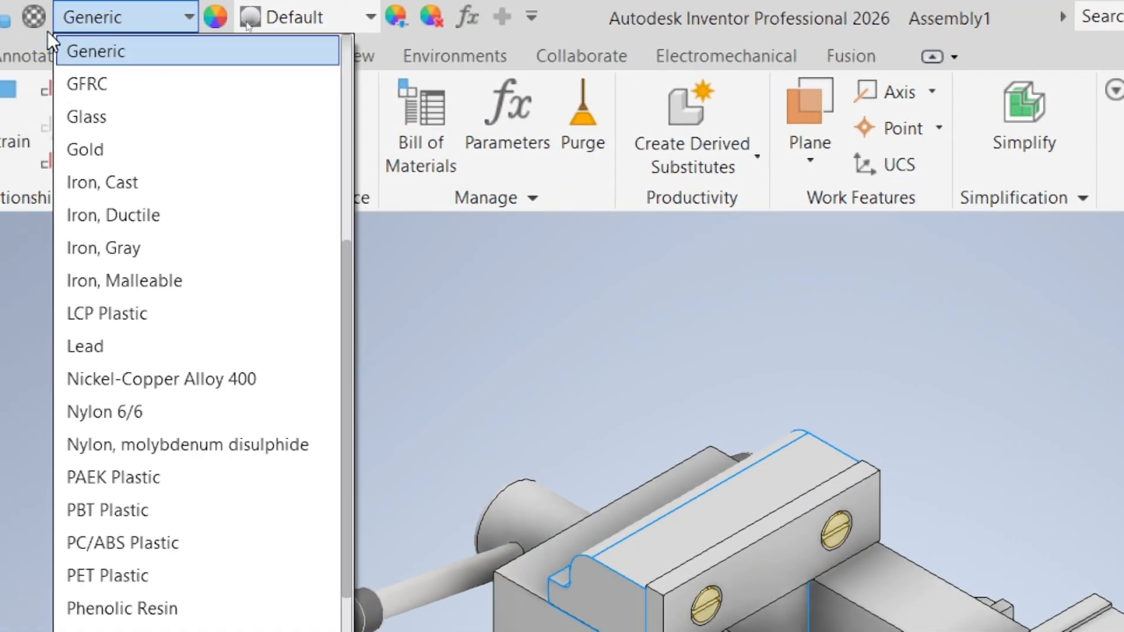
{"action": "scroll", "coordinate": [162, 485], "scroll_direction": "down", "scroll_amount": 7}
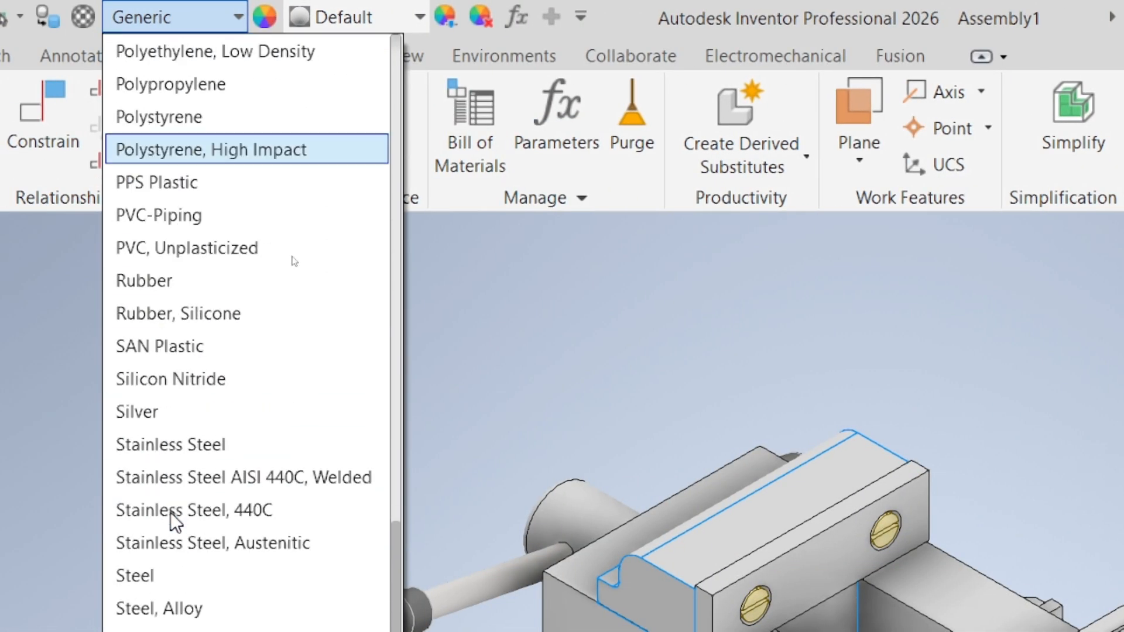
{"action": "scroll", "coordinate": [171, 511], "scroll_direction": "down", "scroll_amount": 2}
{"action": "left_click", "coordinate": [161, 410]}
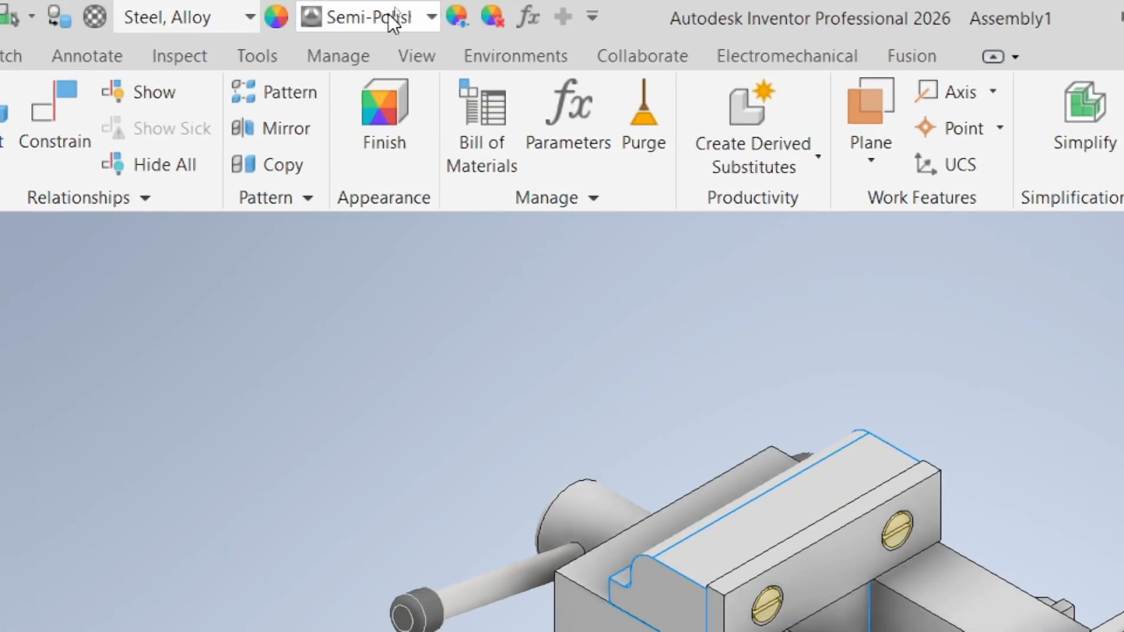
Step: Try the Polished Diamond Plate and Polished - Small Pyramid Knurl appearances on the movable jaw
{"action": "left_click", "coordinate": [388, 14]}
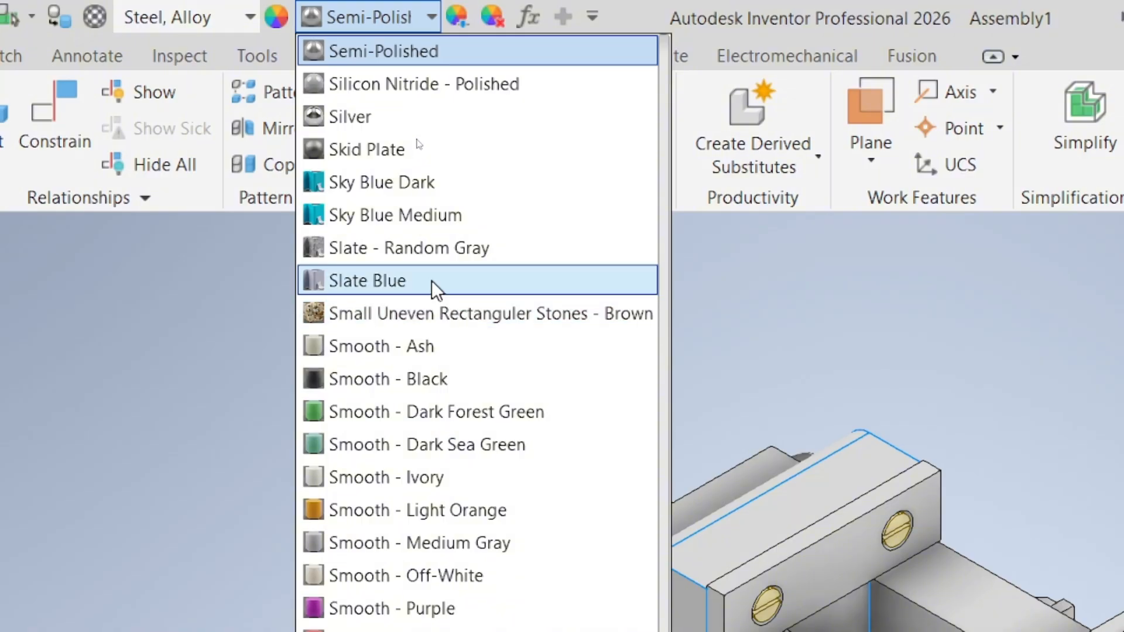
{"action": "scroll", "coordinate": [500, 385], "scroll_direction": "up", "scroll_amount": 3}
{"action": "scroll", "coordinate": [499, 304], "scroll_direction": "up", "scroll_amount": 6}
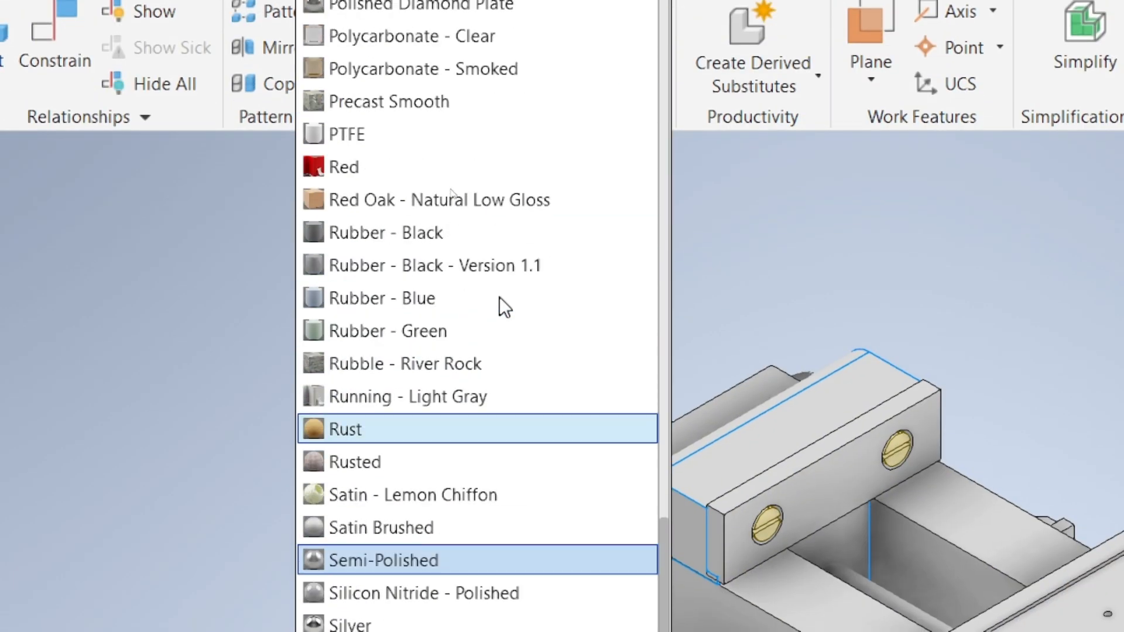
{"action": "left_click", "coordinate": [367, 222]}
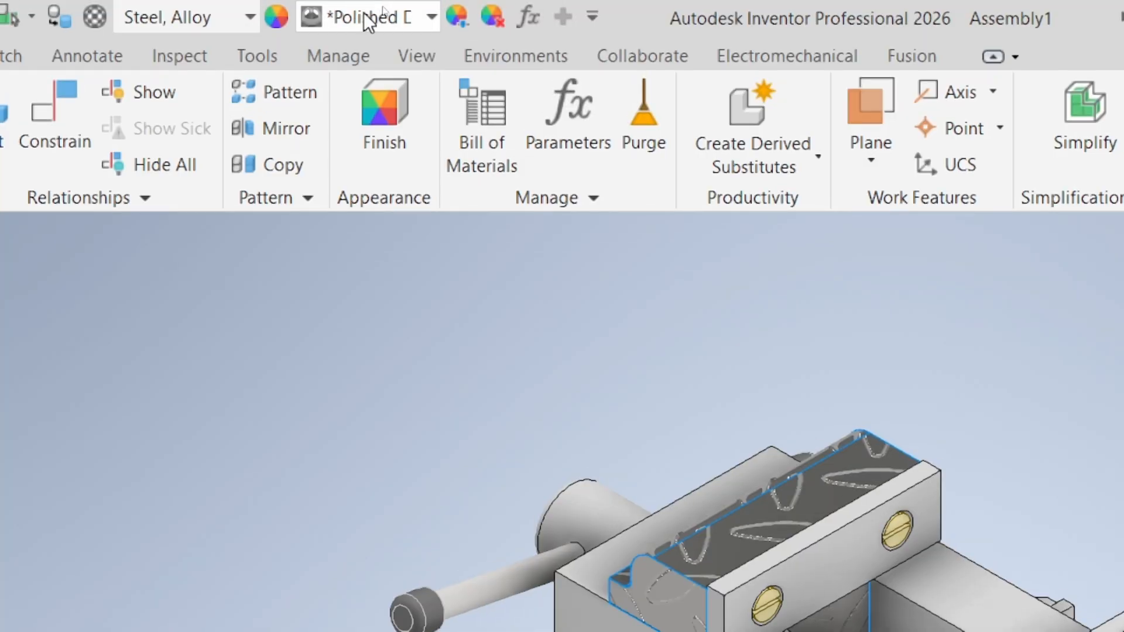
{"action": "left_click", "coordinate": [368, 17]}
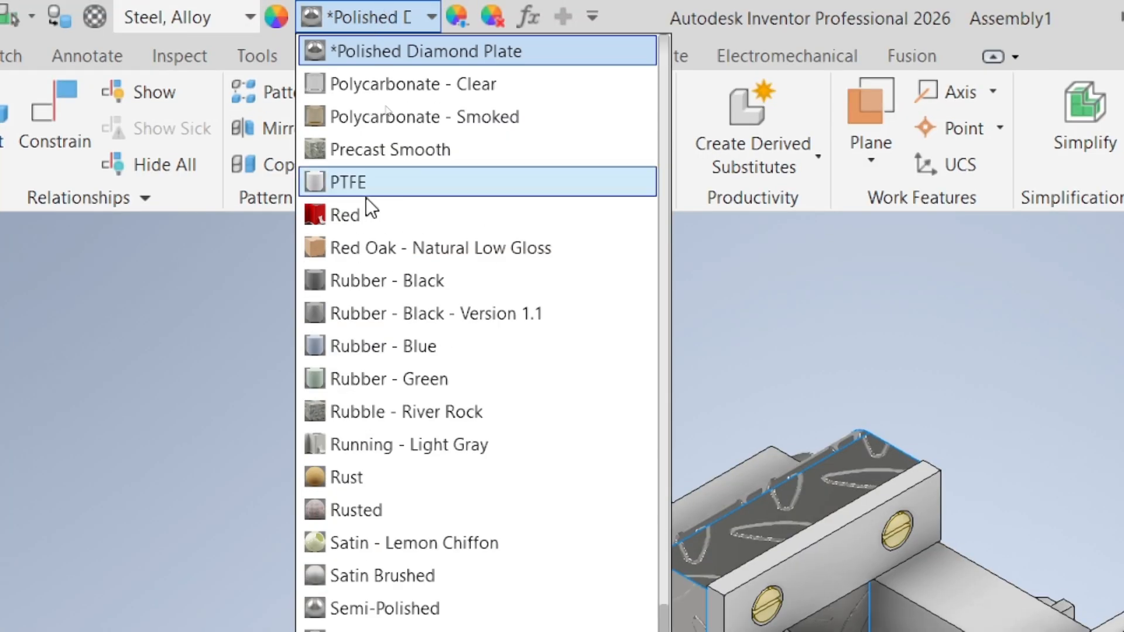
{"action": "scroll", "coordinate": [362, 117], "scroll_direction": "up", "scroll_amount": 1}
{"action": "left_click", "coordinate": [365, 88]}
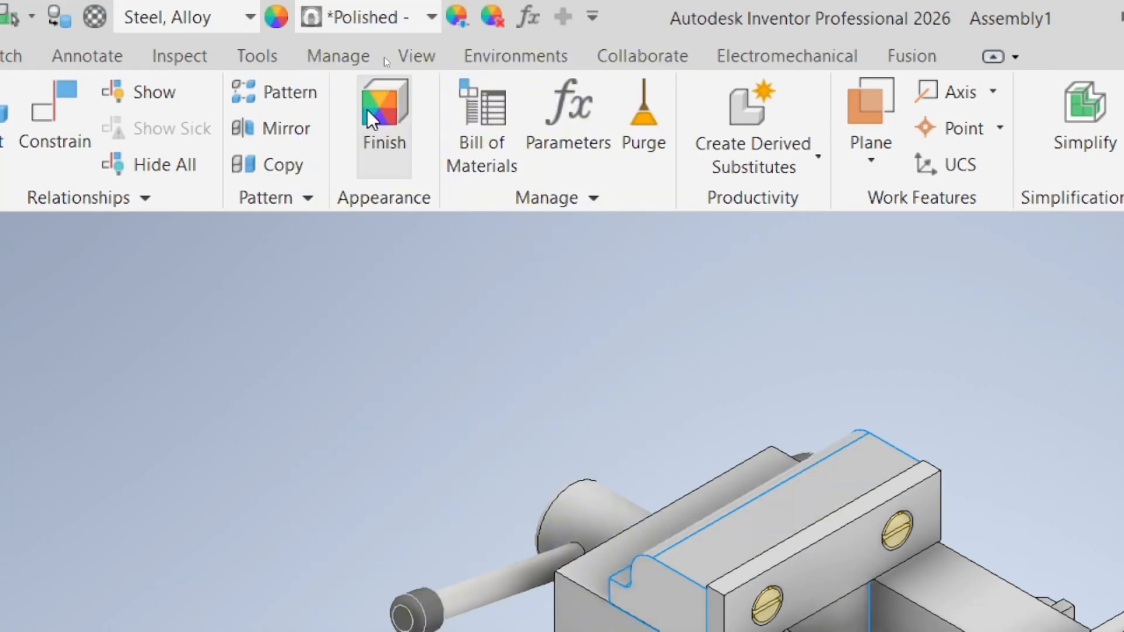
Step: Set the movable jaw's appearance to Red
{"action": "left_click", "coordinate": [374, 18]}
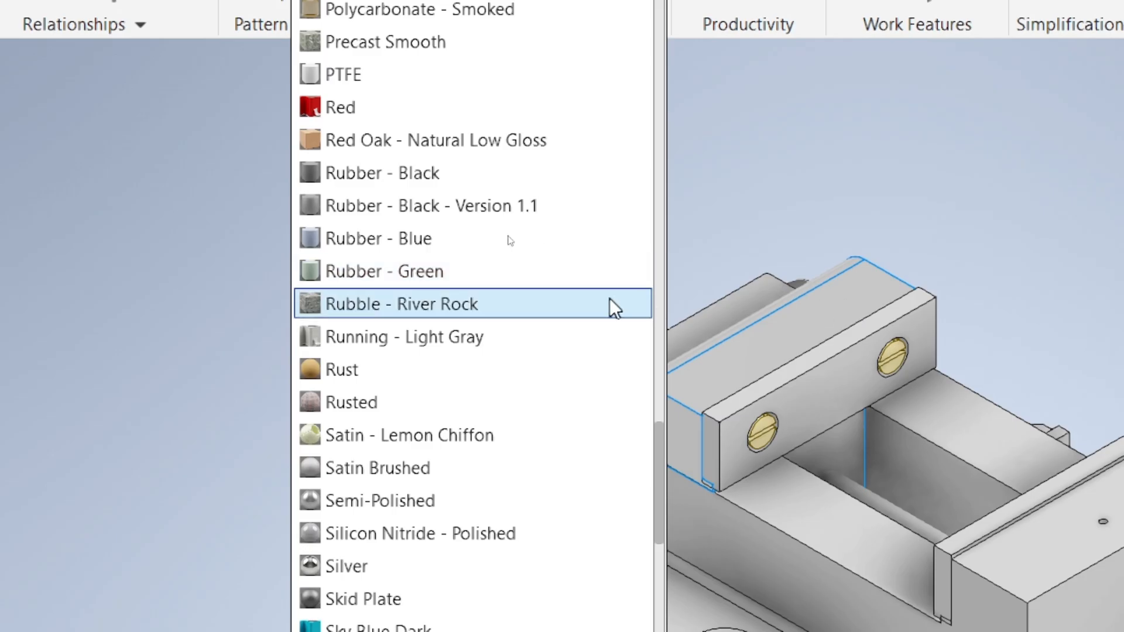
{"action": "scroll", "coordinate": [602, 252], "scroll_direction": "up", "scroll_amount": 3}
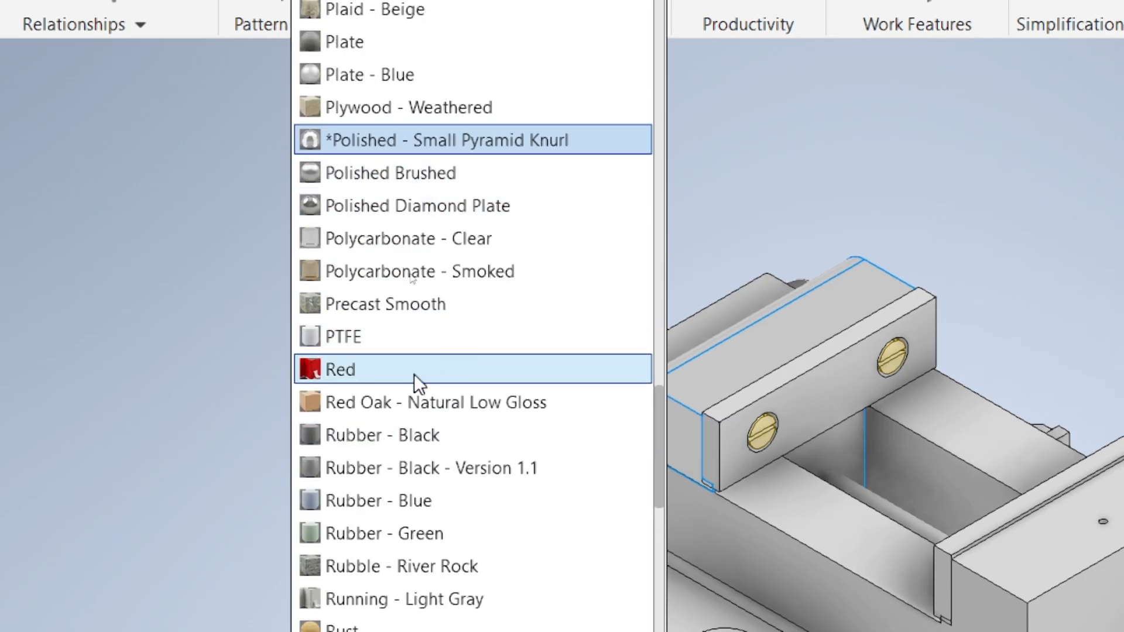
{"action": "left_click", "coordinate": [413, 374]}
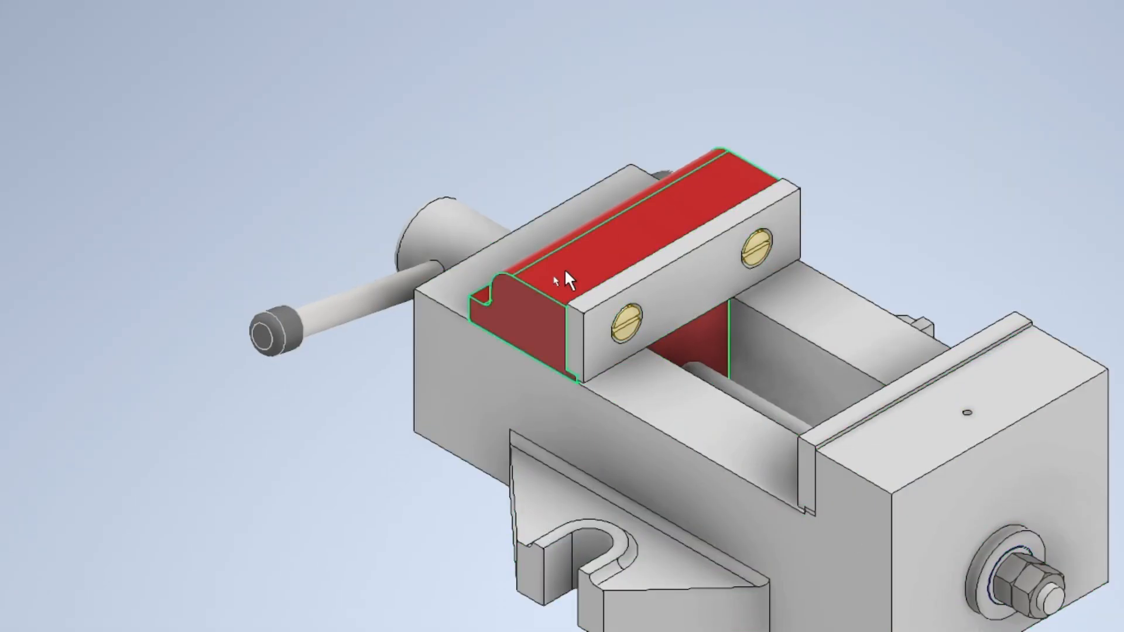
Step: Assign the Steel, Alloy material to the jaw grip plate screwed onto the movable jaw
{"action": "left_click", "coordinate": [698, 252]}
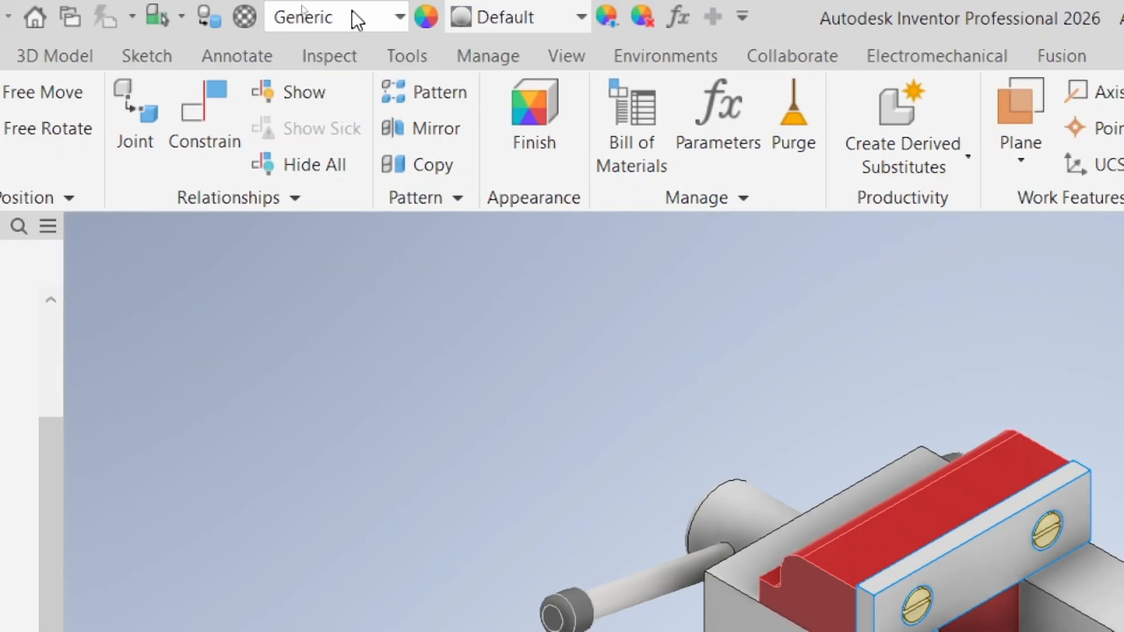
{"action": "left_click", "coordinate": [351, 17]}
{"action": "scroll", "coordinate": [404, 556], "scroll_direction": "down", "scroll_amount": 8}
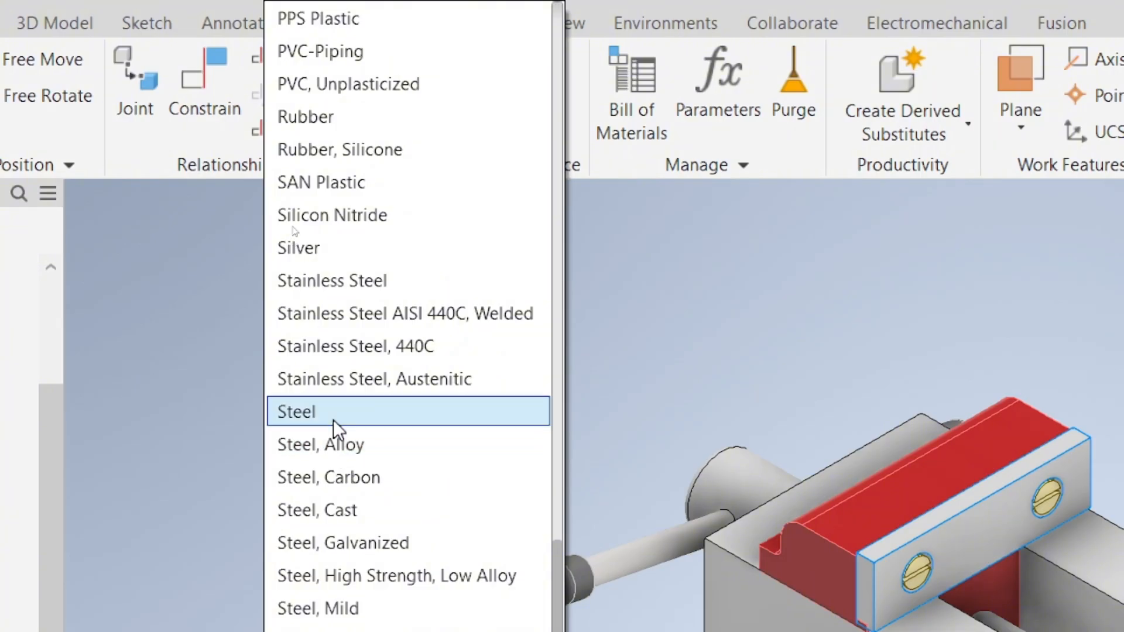
{"action": "left_click", "coordinate": [325, 447]}
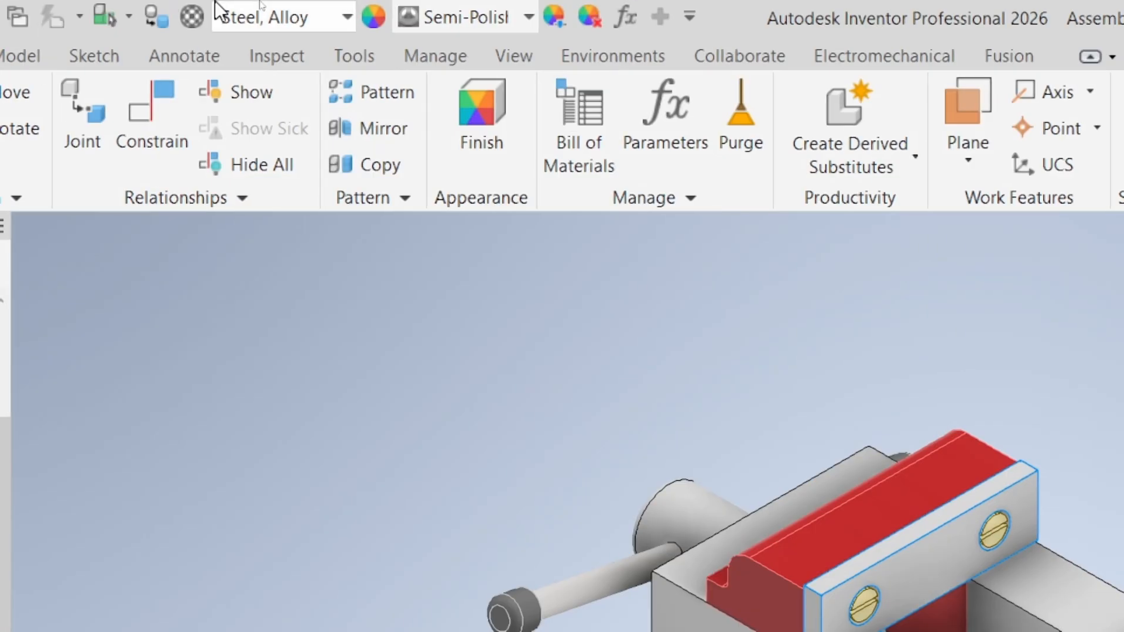
Step: Try the Polished Diamond Plate appearance on the movable jaw's grip plate
{"action": "left_click", "coordinate": [494, 16]}
{"action": "scroll", "coordinate": [725, 131], "scroll_direction": "up", "scroll_amount": 5}
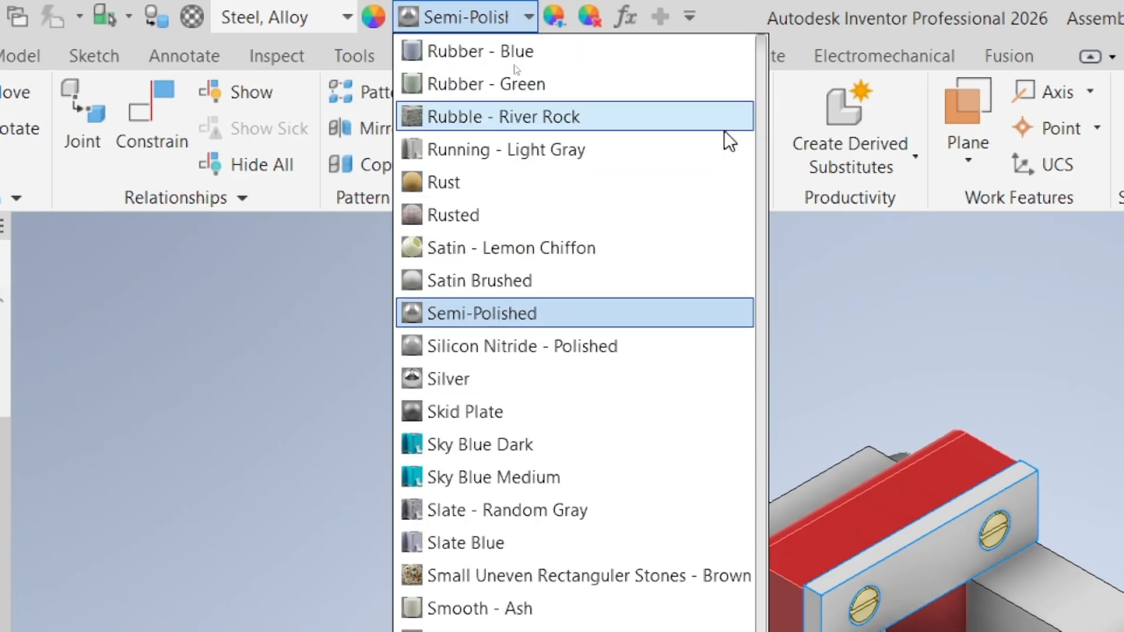
{"action": "scroll", "coordinate": [582, 117], "scroll_direction": "up", "scroll_amount": 1}
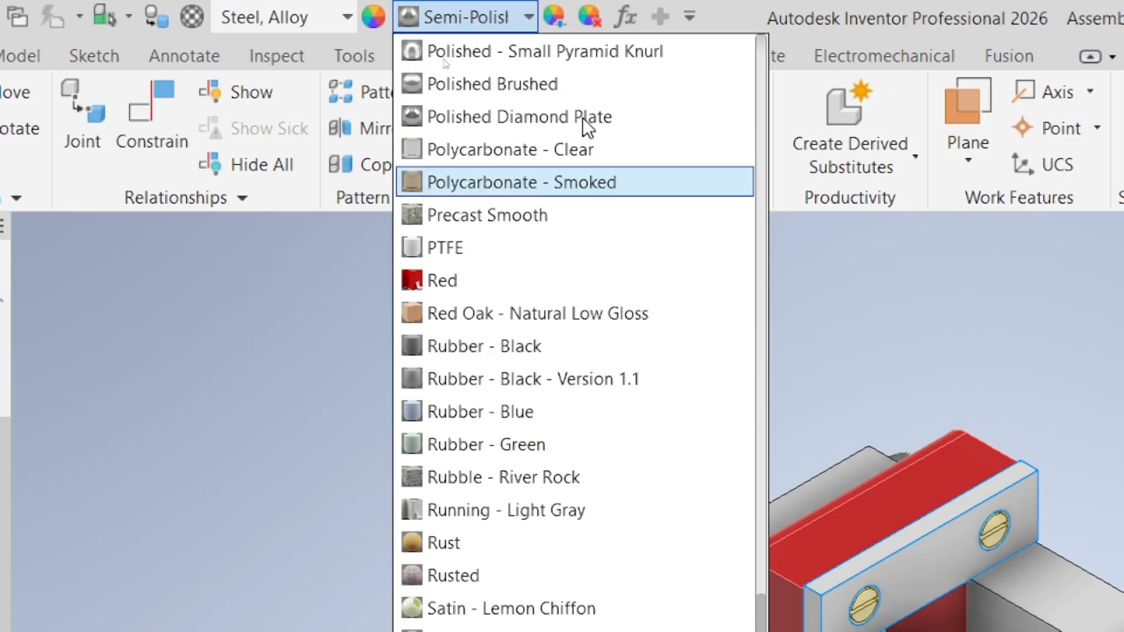
{"action": "left_click", "coordinate": [491, 119]}
Step: Give the movable jaw's grip plate a yellow appearance
{"action": "left_click", "coordinate": [519, 12]}
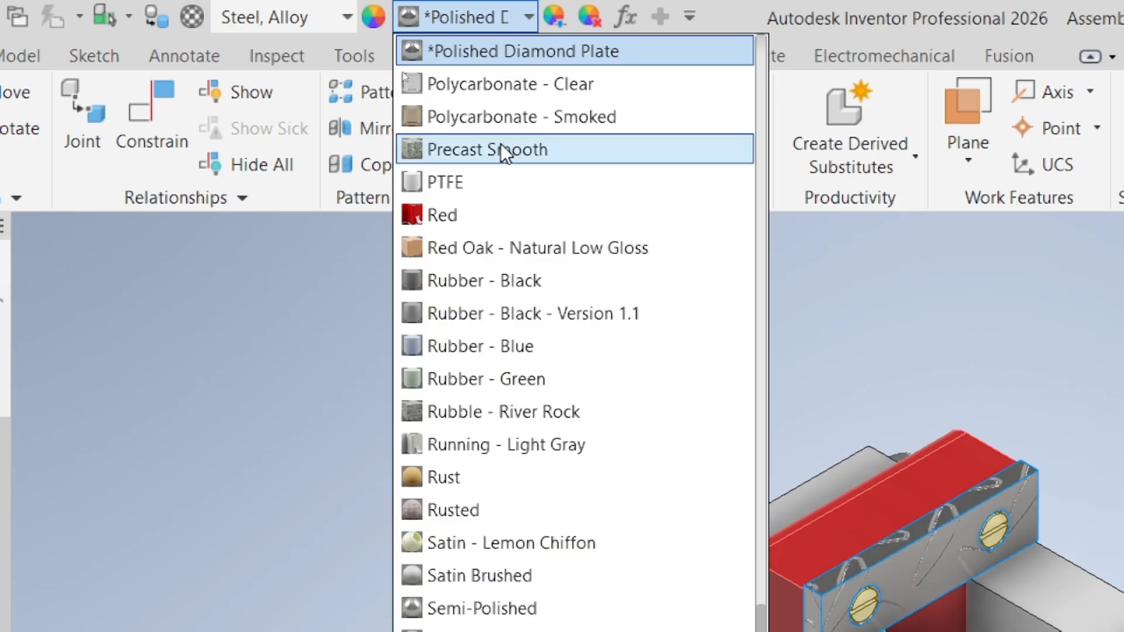
{"action": "scroll", "coordinate": [500, 143], "scroll_direction": "up", "scroll_amount": 3}
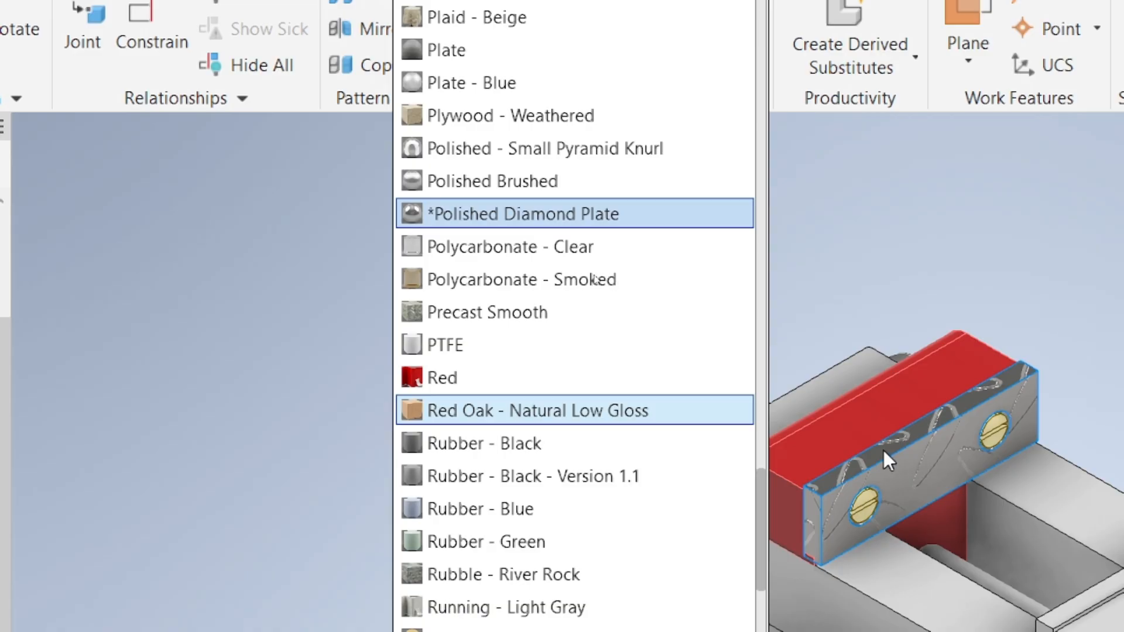
{"action": "scroll", "coordinate": [522, 191], "scroll_direction": "up", "scroll_amount": 1}
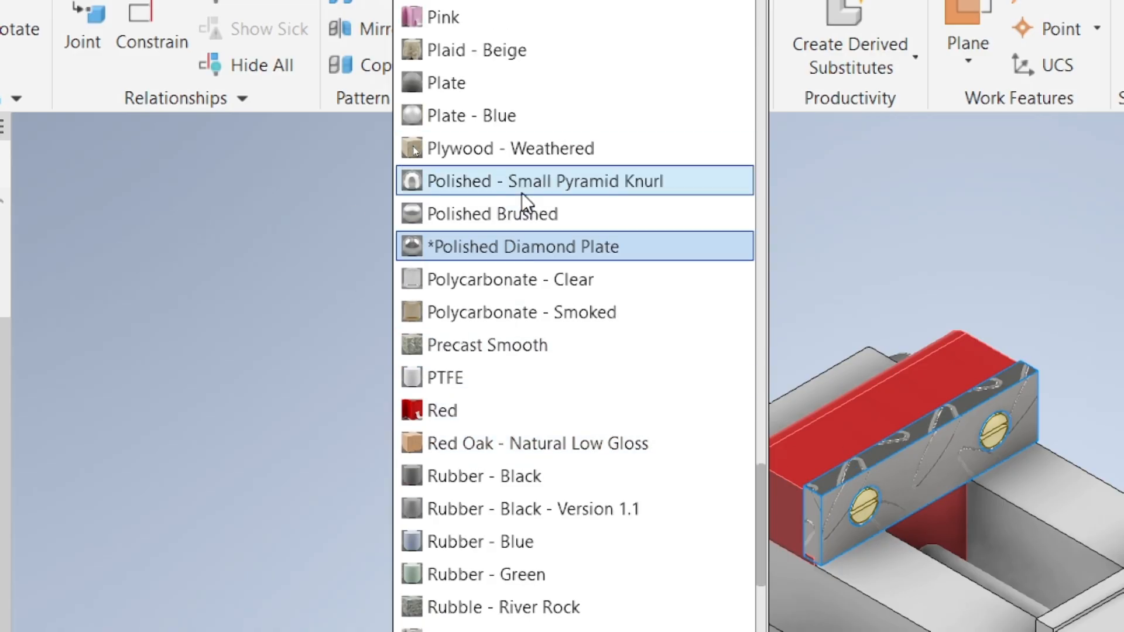
{"action": "scroll", "coordinate": [521, 192], "scroll_direction": "up", "scroll_amount": 4}
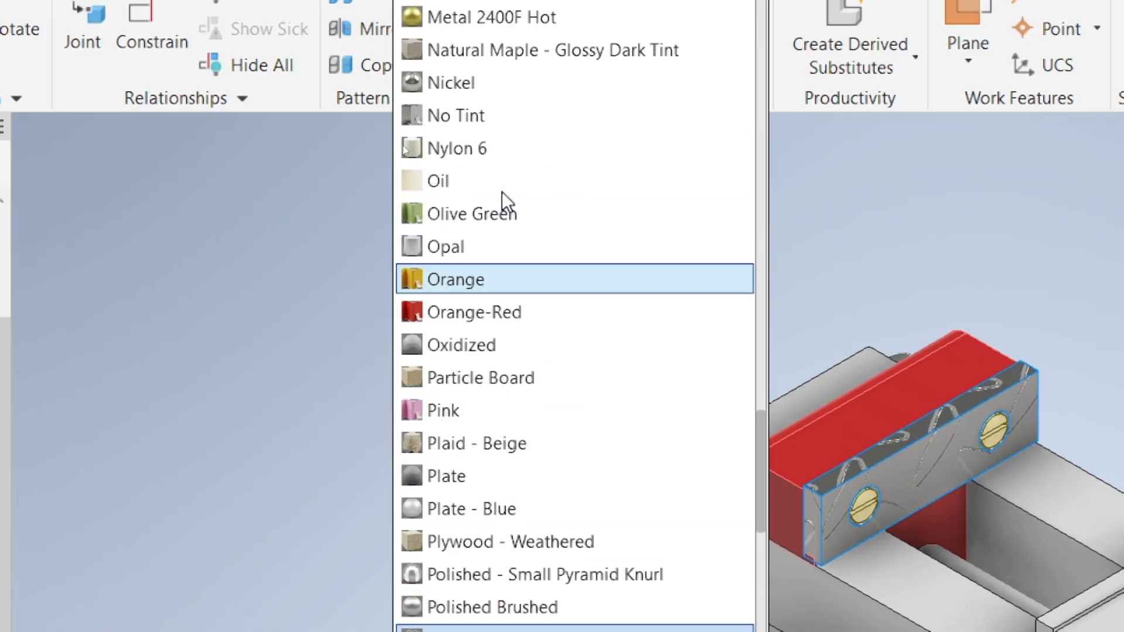
{"action": "scroll", "coordinate": [501, 191], "scroll_direction": "up", "scroll_amount": 3}
{"action": "left_click", "coordinate": [471, 120]}
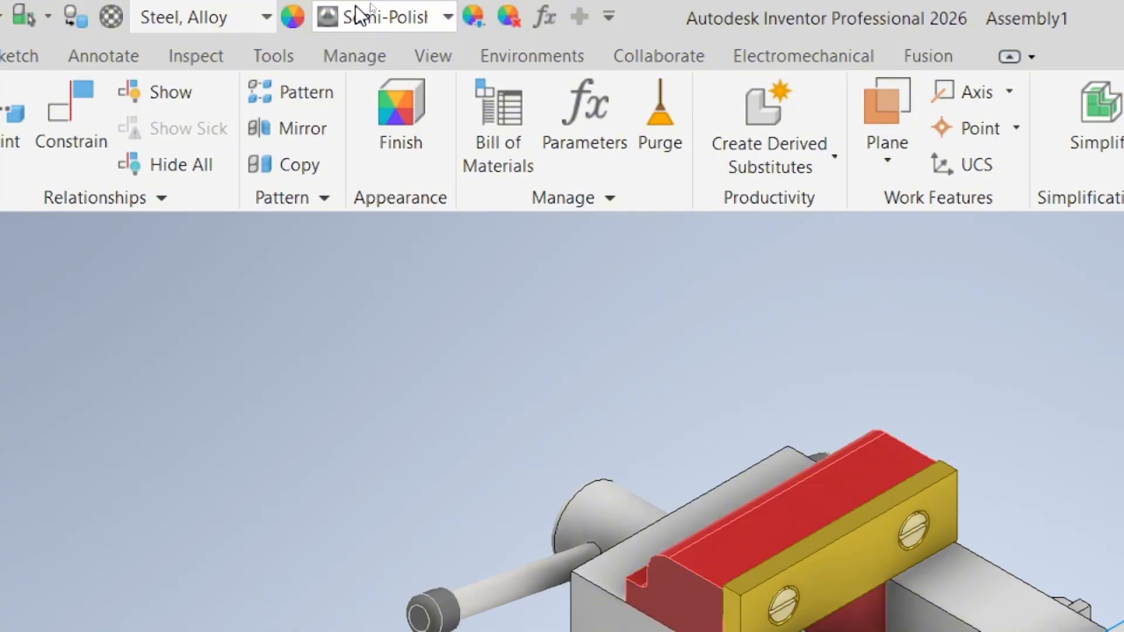
Step: Apply the matching yellow appearance to the grip plate on the fixed jaw side of the vice body
{"action": "left_click", "coordinate": [357, 13]}
{"action": "scroll", "coordinate": [521, 410], "scroll_direction": "up", "scroll_amount": 12}
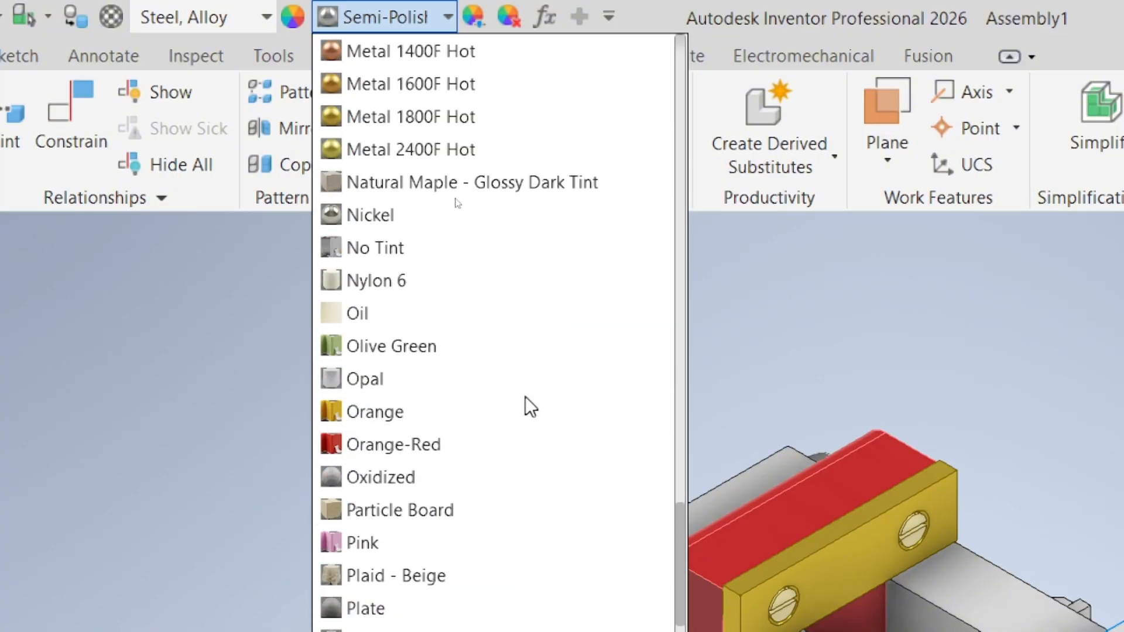
{"action": "left_click", "coordinate": [402, 148]}
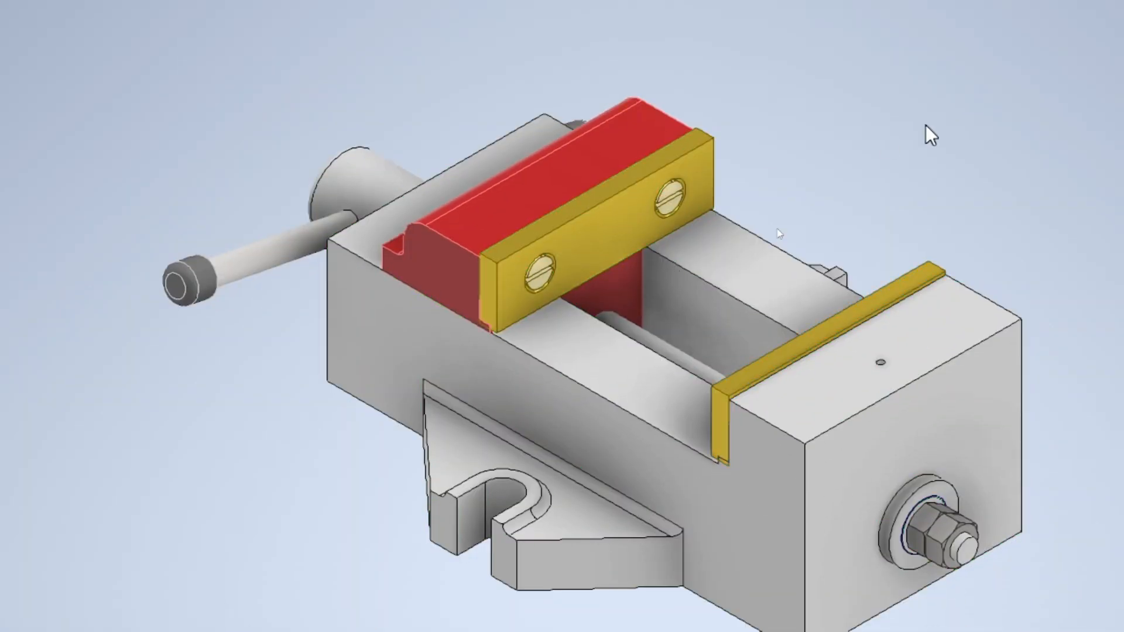
Step: Try a Machined appearance on the vice body
{"action": "left_click", "coordinate": [539, 419]}
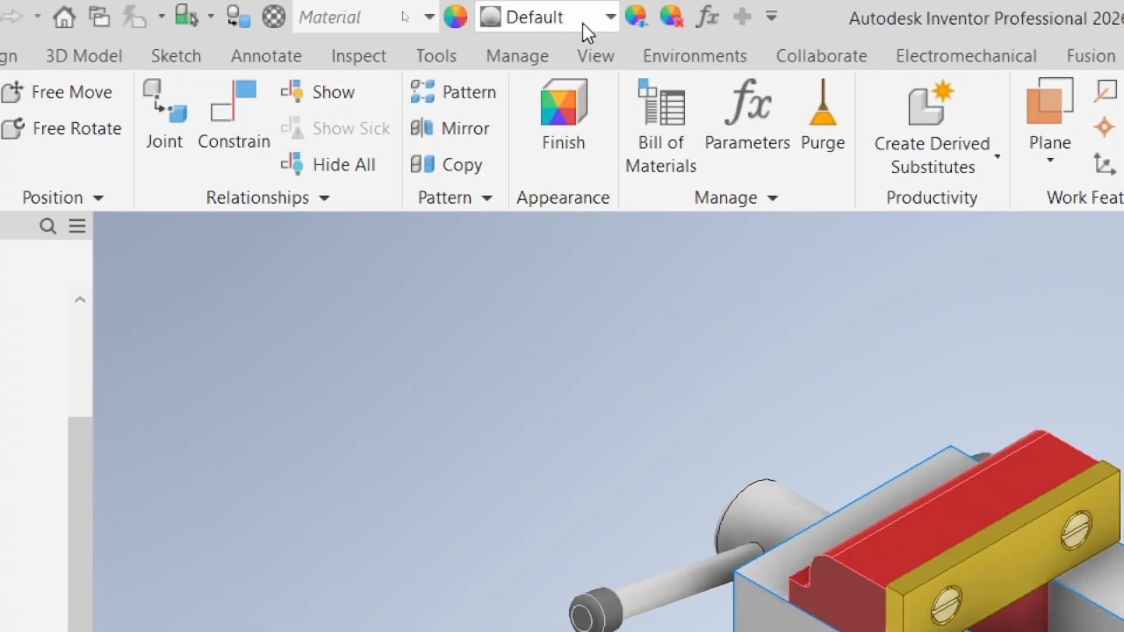
{"action": "left_click", "coordinate": [581, 23]}
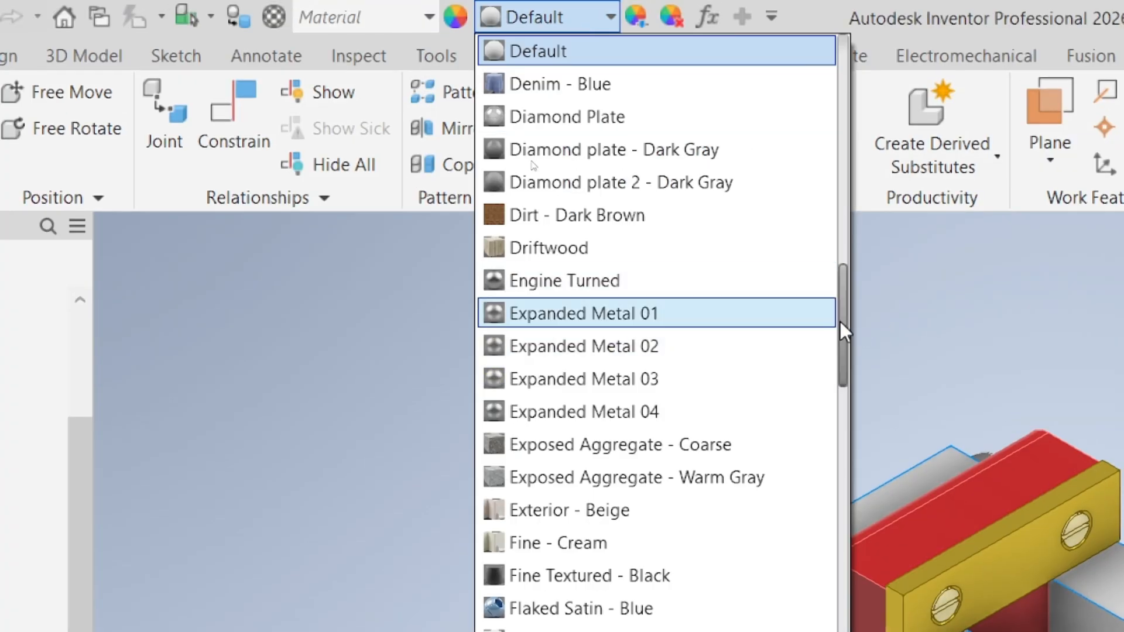
{"action": "left_click_drag", "start_coordinate": [840, 321], "coordinate": [834, 437]}
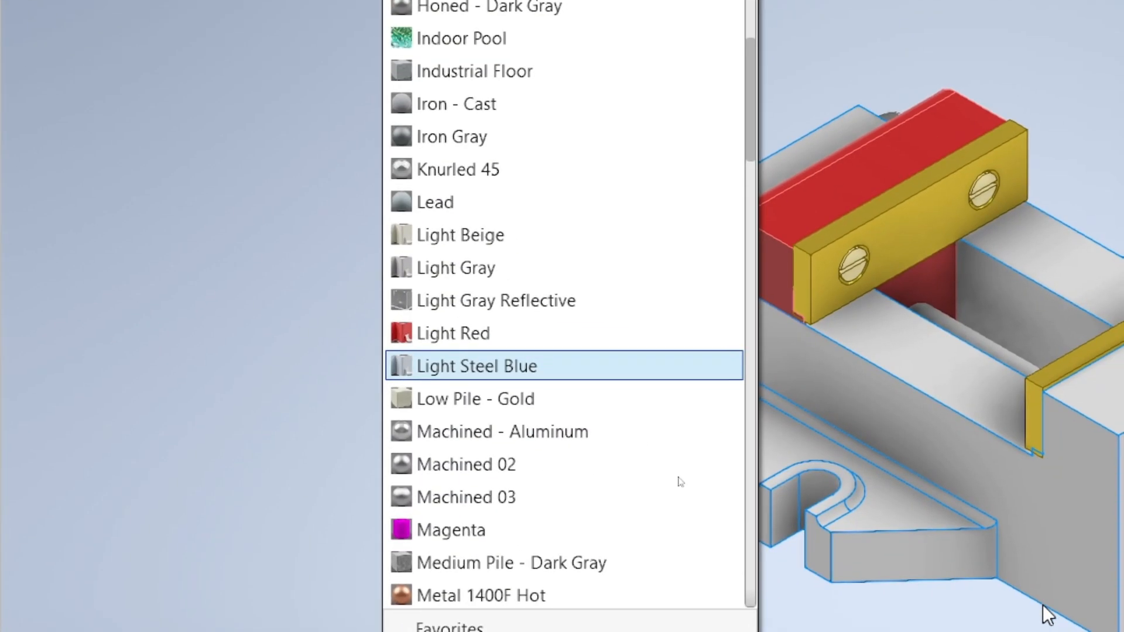
{"action": "left_click", "coordinate": [572, 407]}
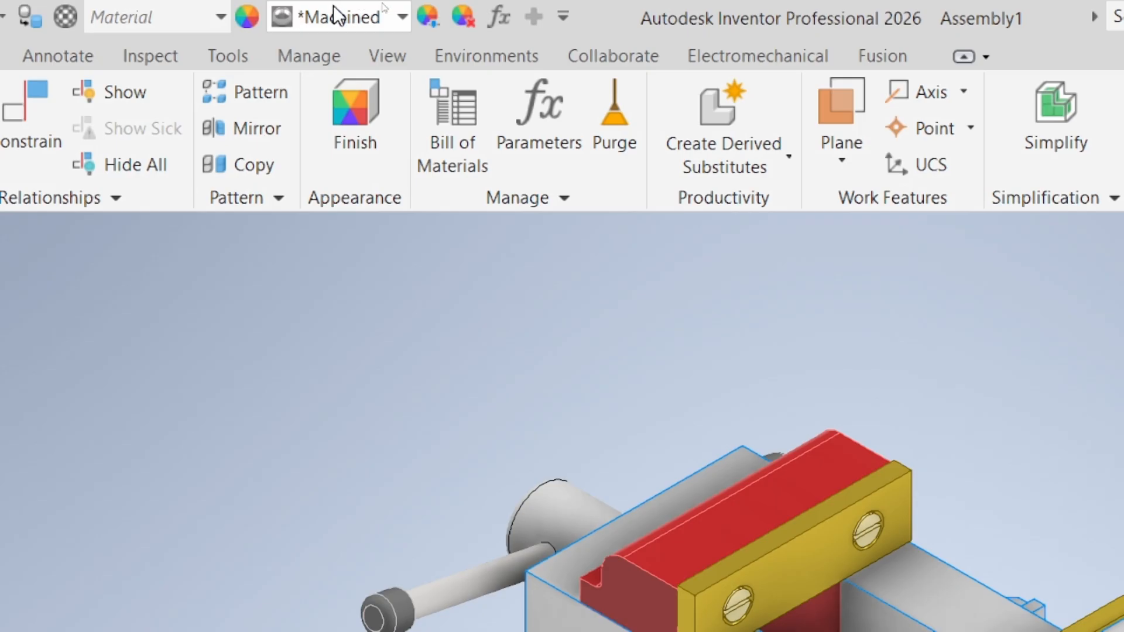
Step: Change the vice body's appearance to a bright sky blue
{"action": "left_click", "coordinate": [334, 15]}
{"action": "scroll", "coordinate": [500, 493], "scroll_direction": "down", "scroll_amount": 10}
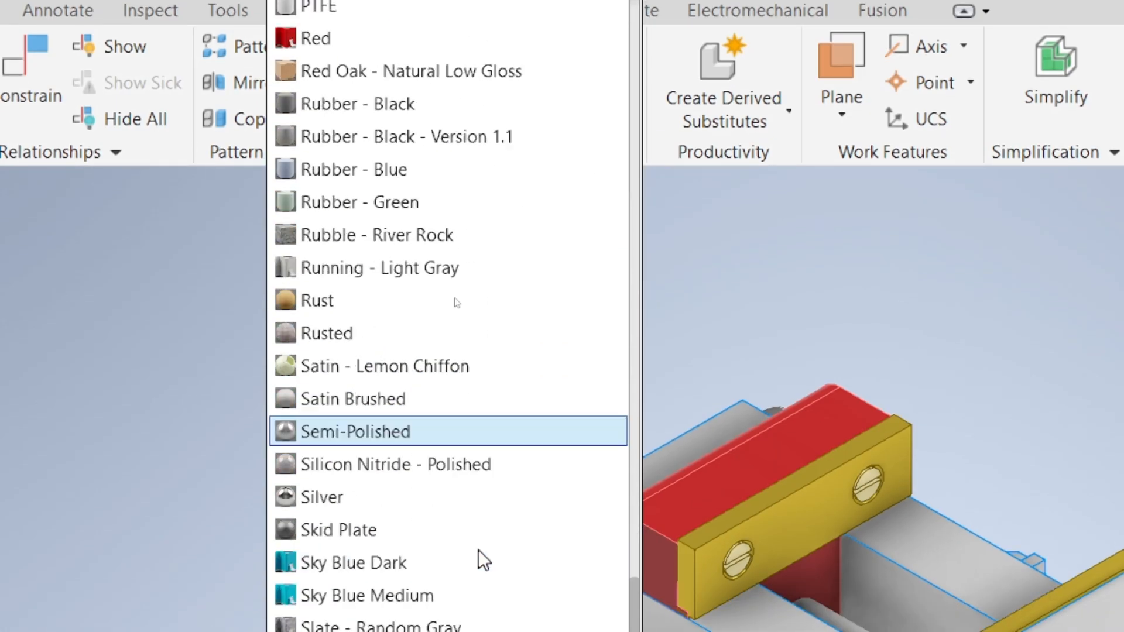
{"action": "scroll", "coordinate": [479, 550], "scroll_direction": "down", "scroll_amount": 5}
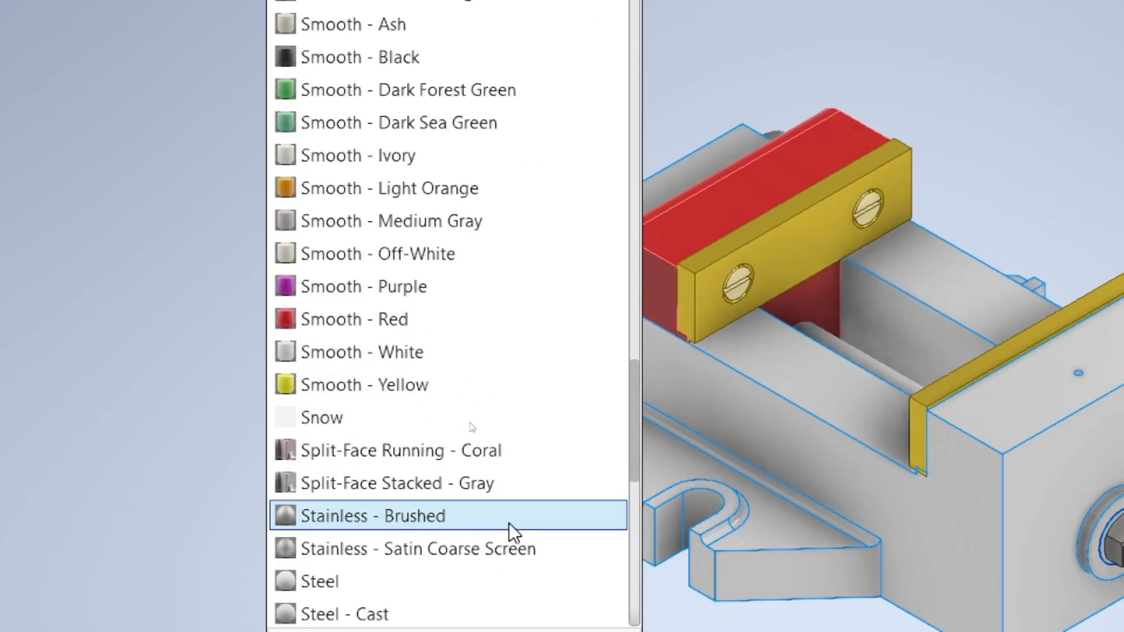
{"action": "scroll", "coordinate": [508, 522], "scroll_direction": "down", "scroll_amount": 4}
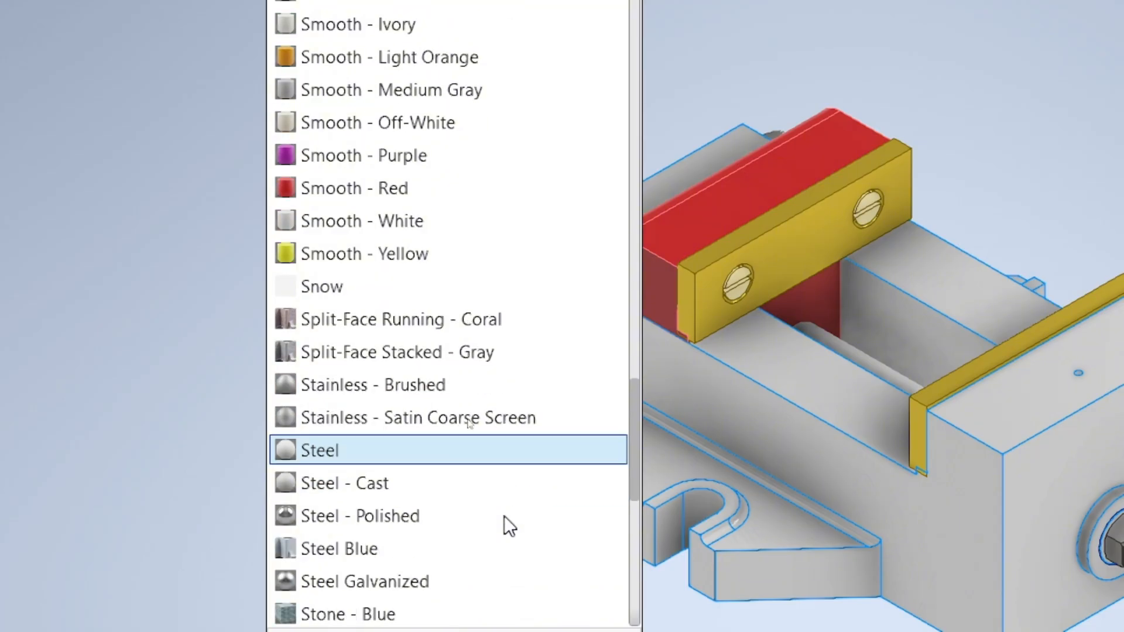
{"action": "left_click", "coordinate": [361, 521]}
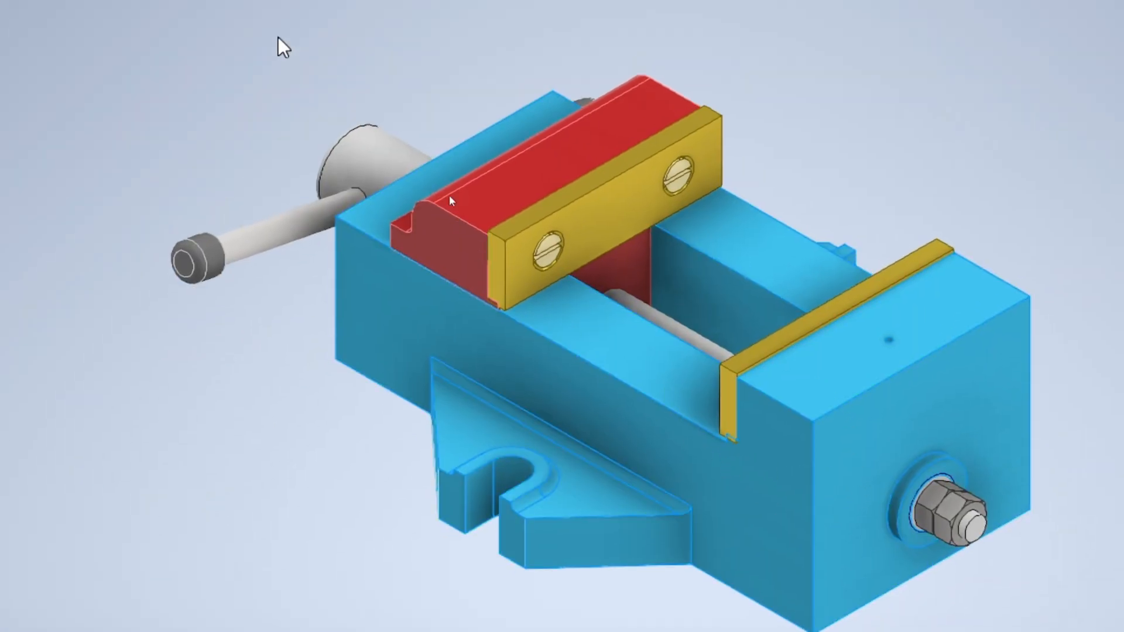
Step: Assign the Steel, Alloy material to the screw rod and give it a brushed stainless appearance
{"action": "left_click", "coordinate": [319, 79]}
{"action": "left_click", "coordinate": [174, 6]}
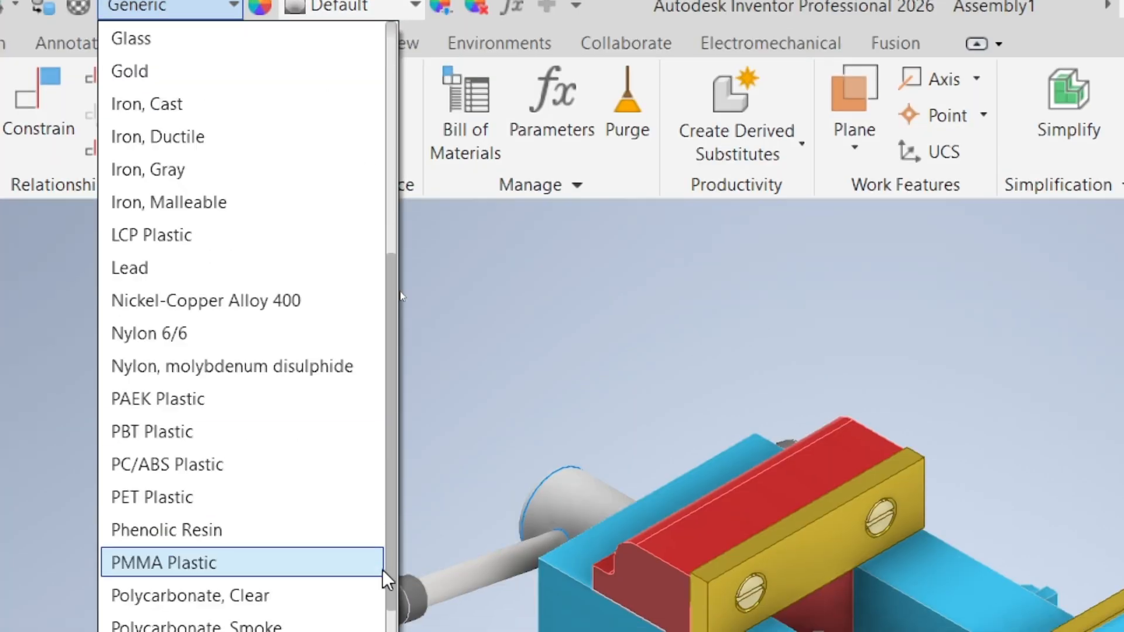
{"action": "scroll", "coordinate": [143, 527], "scroll_direction": "down", "scroll_amount": 9}
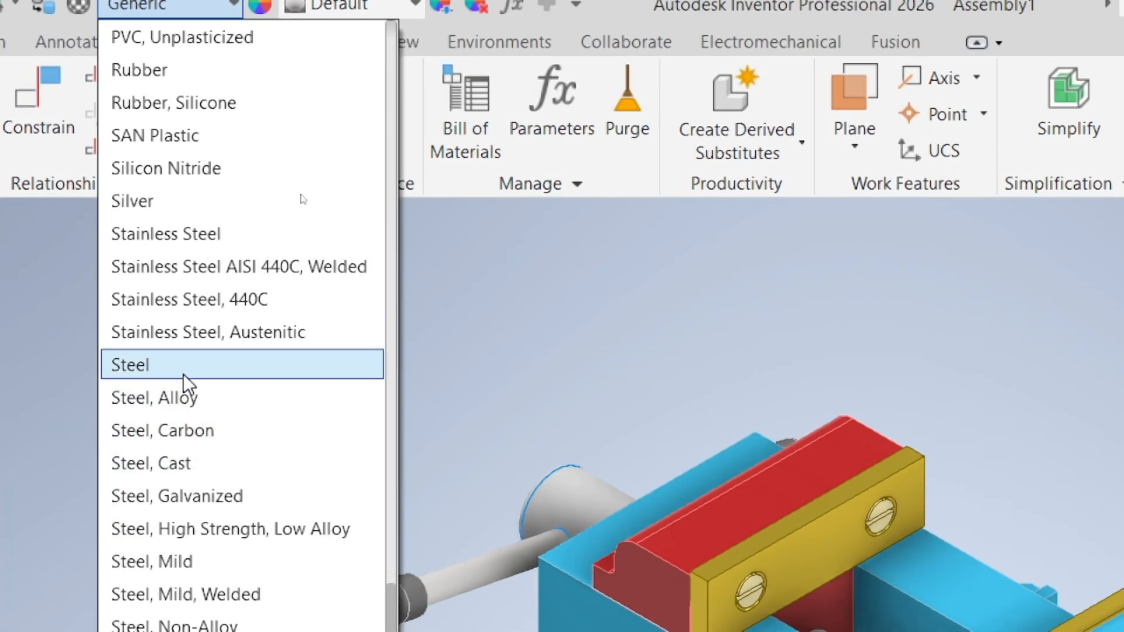
{"action": "left_click", "coordinate": [183, 397]}
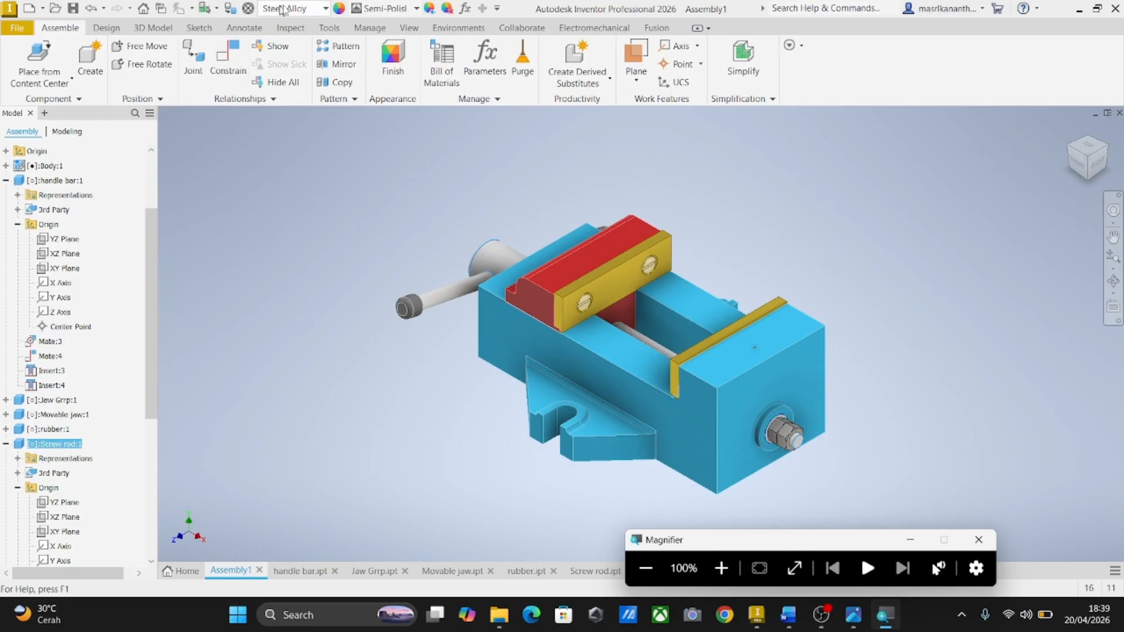
{"action": "left_click", "coordinate": [386, 9]}
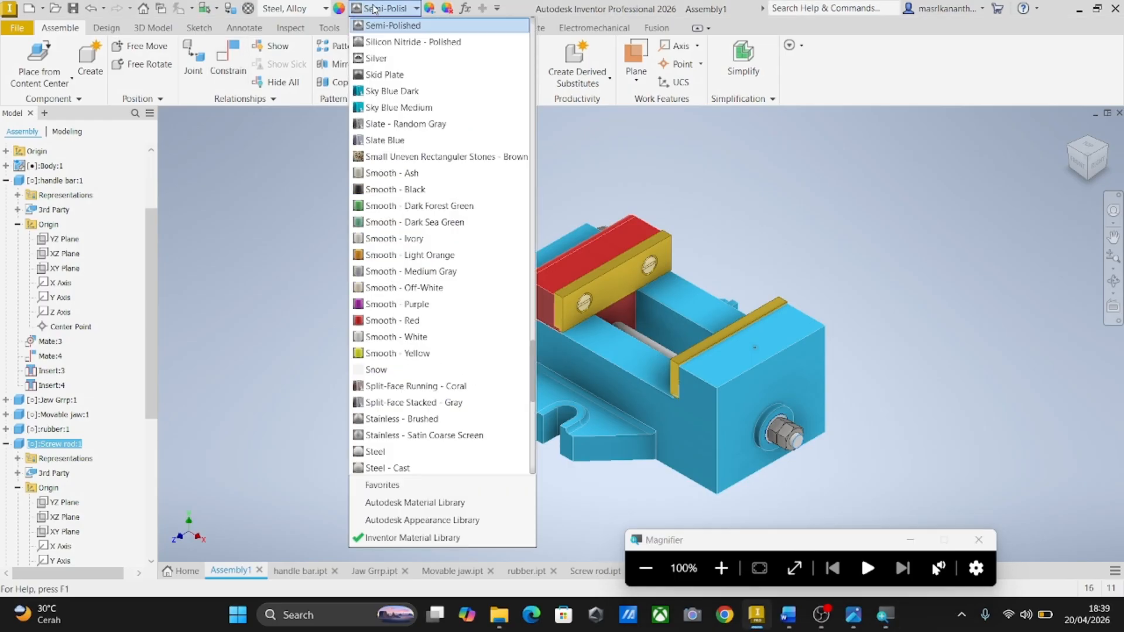
{"action": "left_click", "coordinate": [420, 424]}
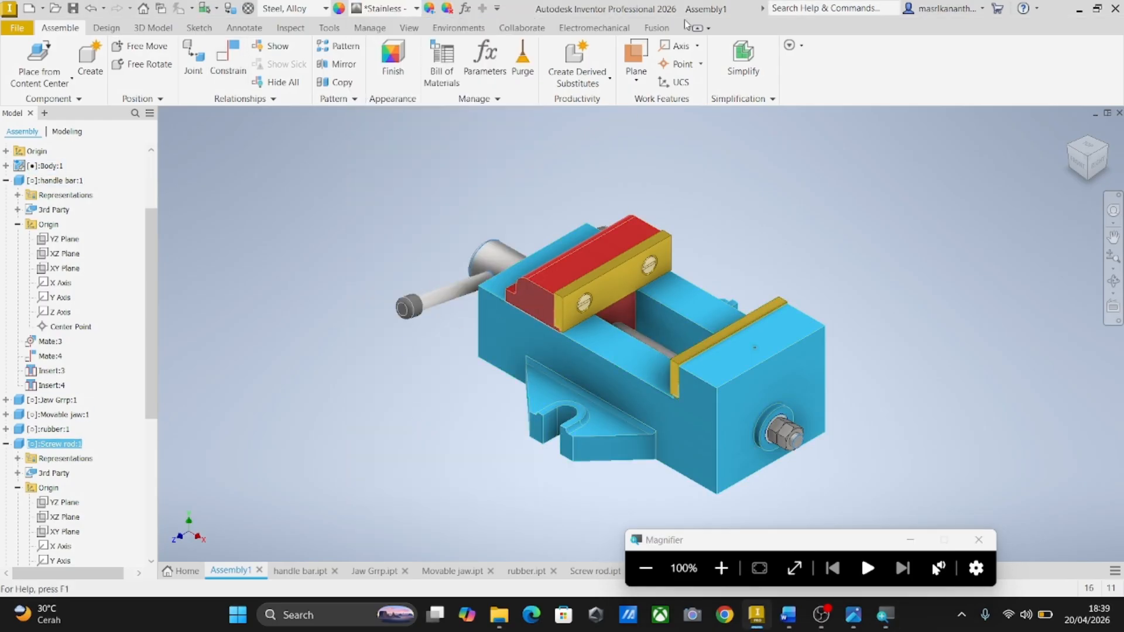
{"action": "left_click_drag", "start_coordinate": [600, 259], "coordinate": [599, 255]}
{"action": "left_click", "coordinate": [772, 231]}
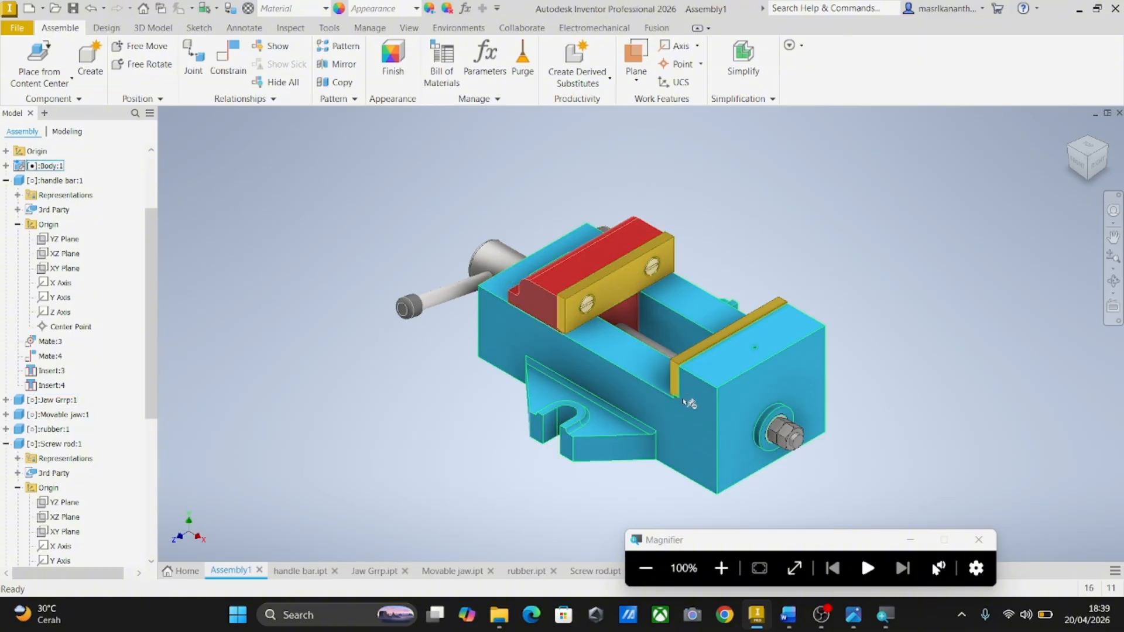
Step: Turn on shadows and reflections for the assembly view
{"action": "left_click", "coordinate": [721, 567]}
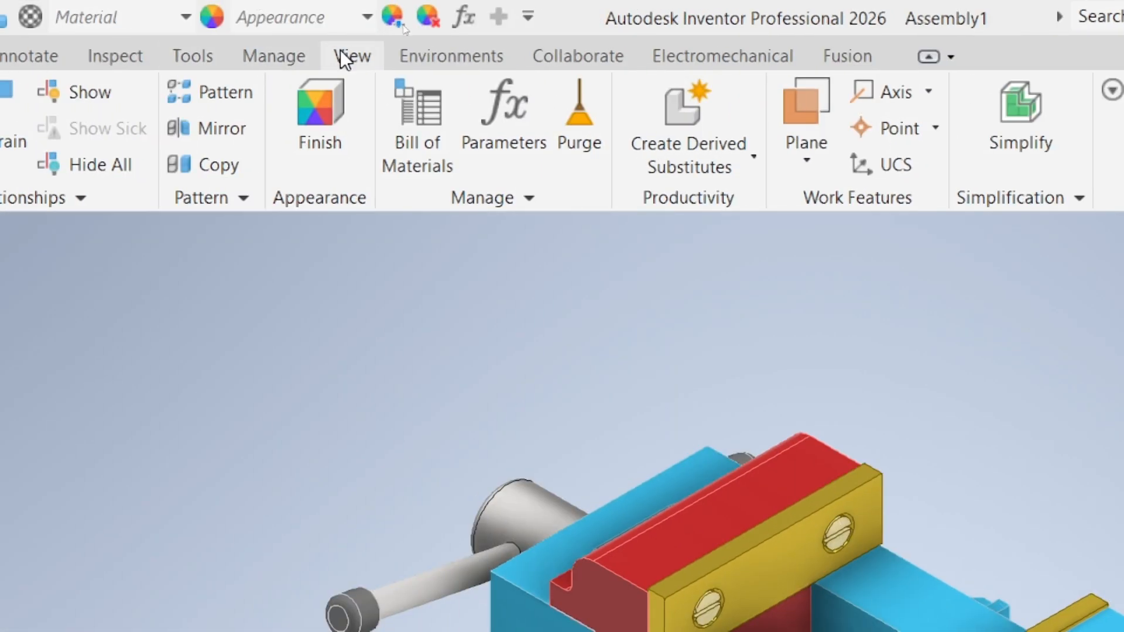
{"action": "left_click", "coordinate": [344, 56]}
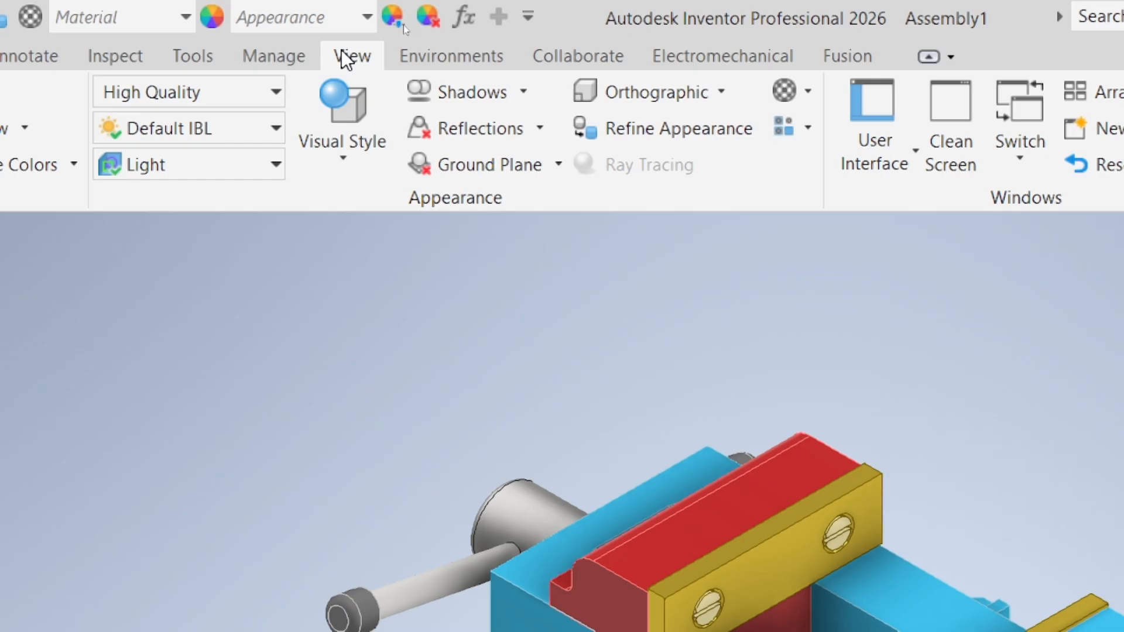
{"action": "left_click", "coordinate": [473, 103]}
{"action": "key", "text": "super+minus"}
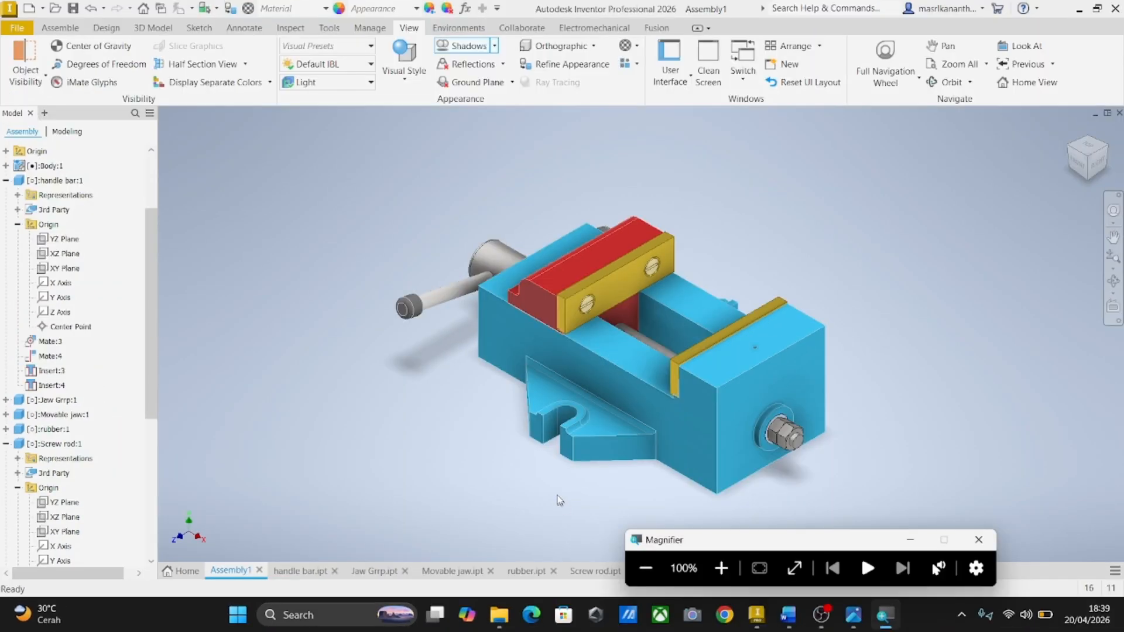
{"action": "left_click", "coordinate": [487, 63]}
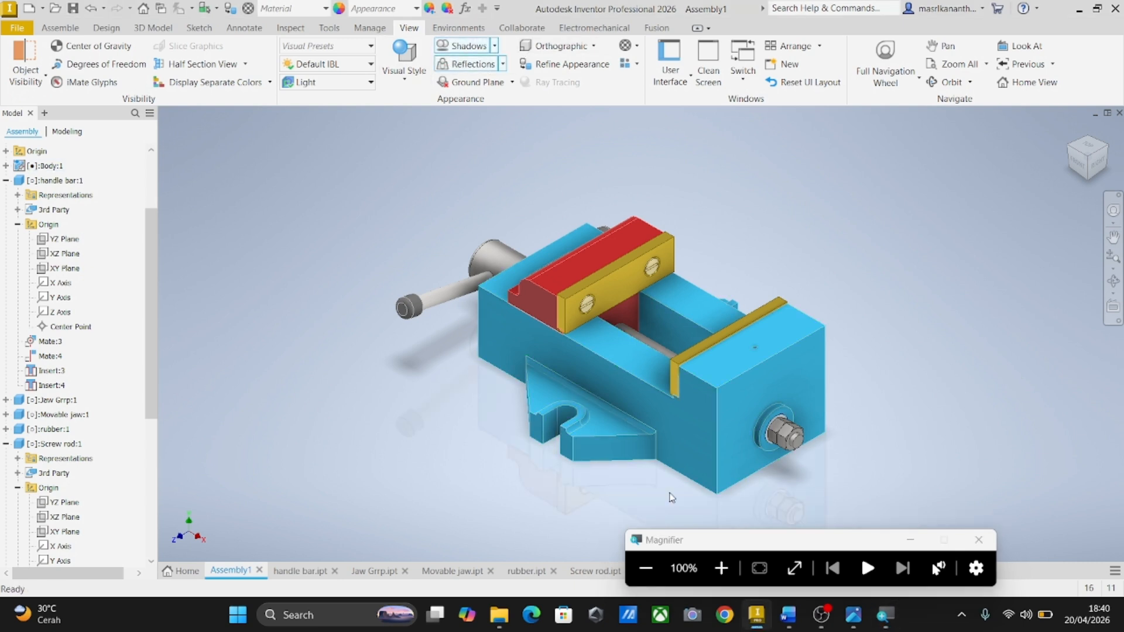
Step: Switch the view to perspective projection and, after trying Millennium, set the background lighting scene to Presentation
{"action": "left_click", "coordinate": [562, 45]}
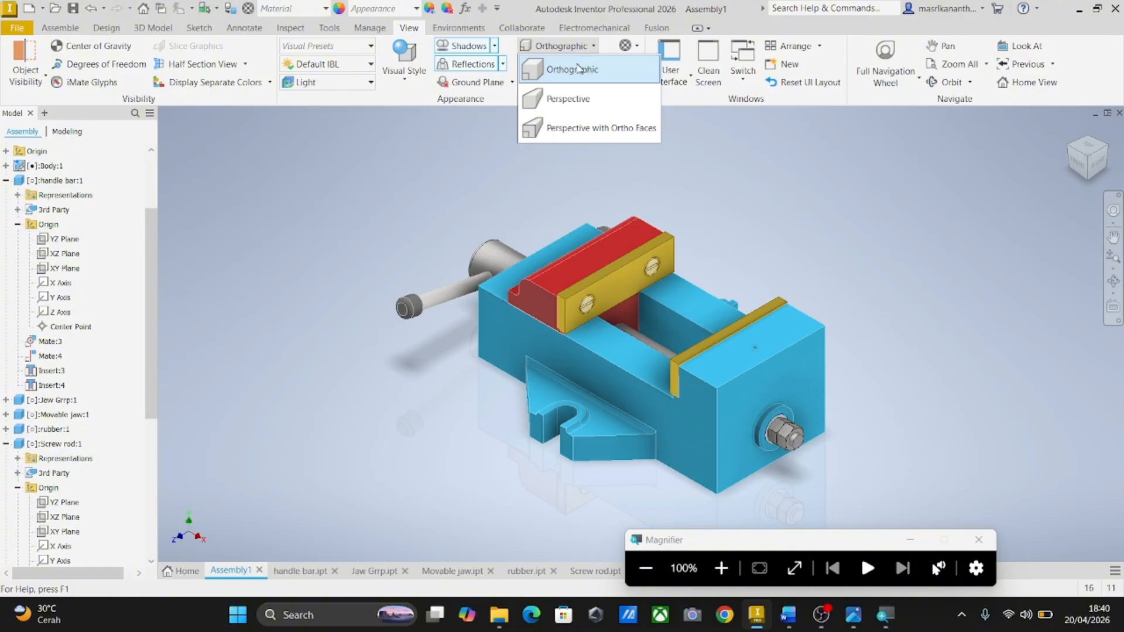
{"action": "left_click", "coordinate": [580, 99]}
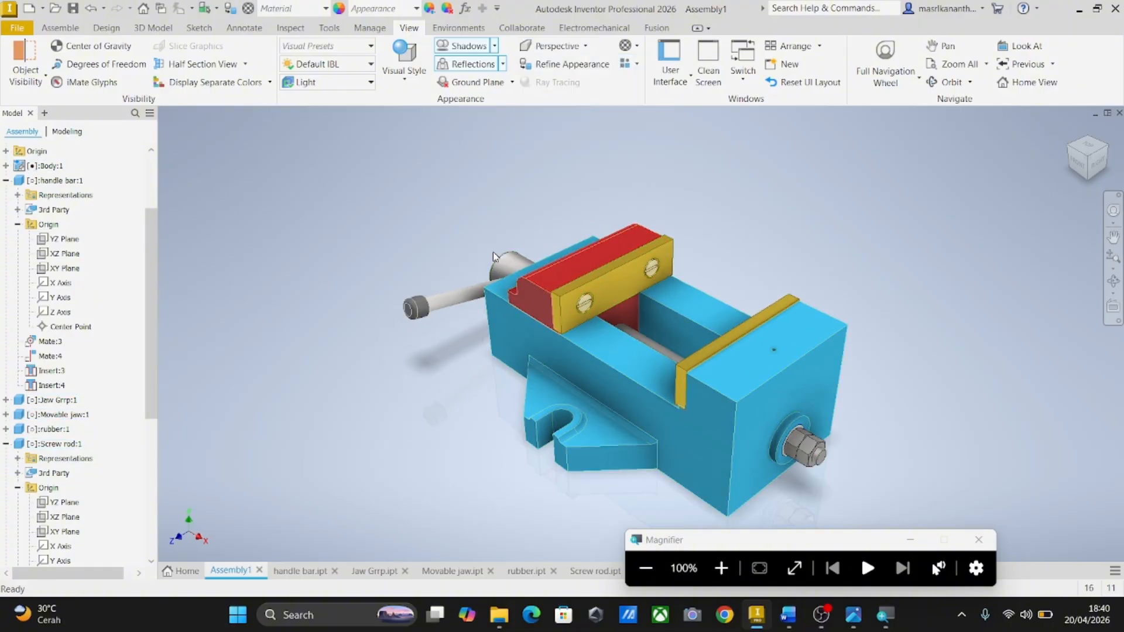
{"action": "left_click", "coordinate": [353, 88]}
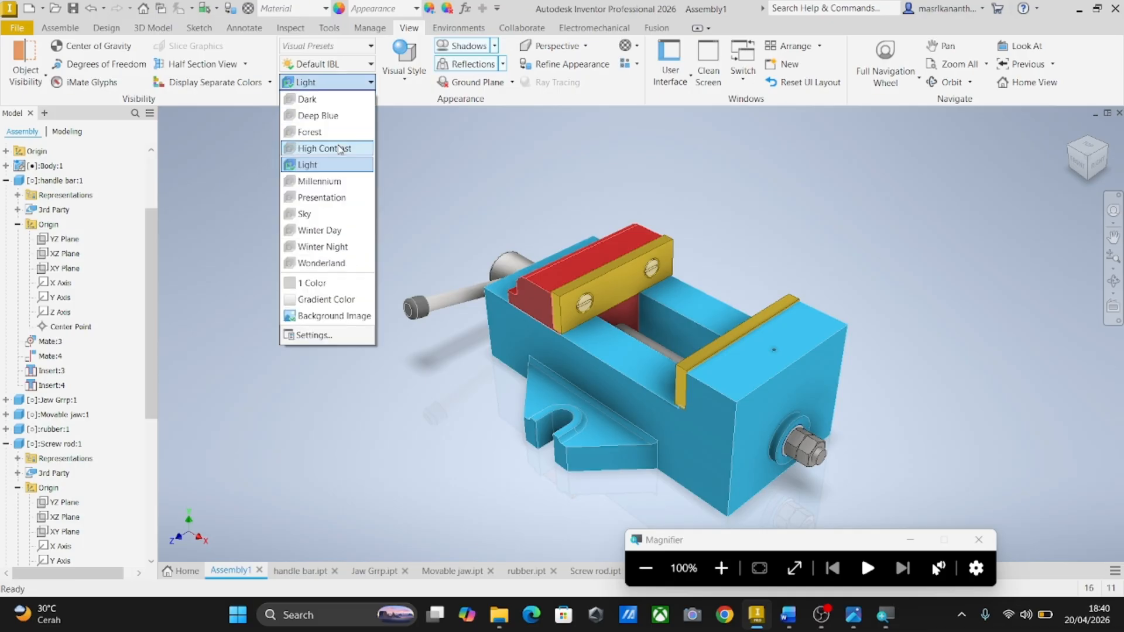
{"action": "left_click", "coordinate": [337, 182]}
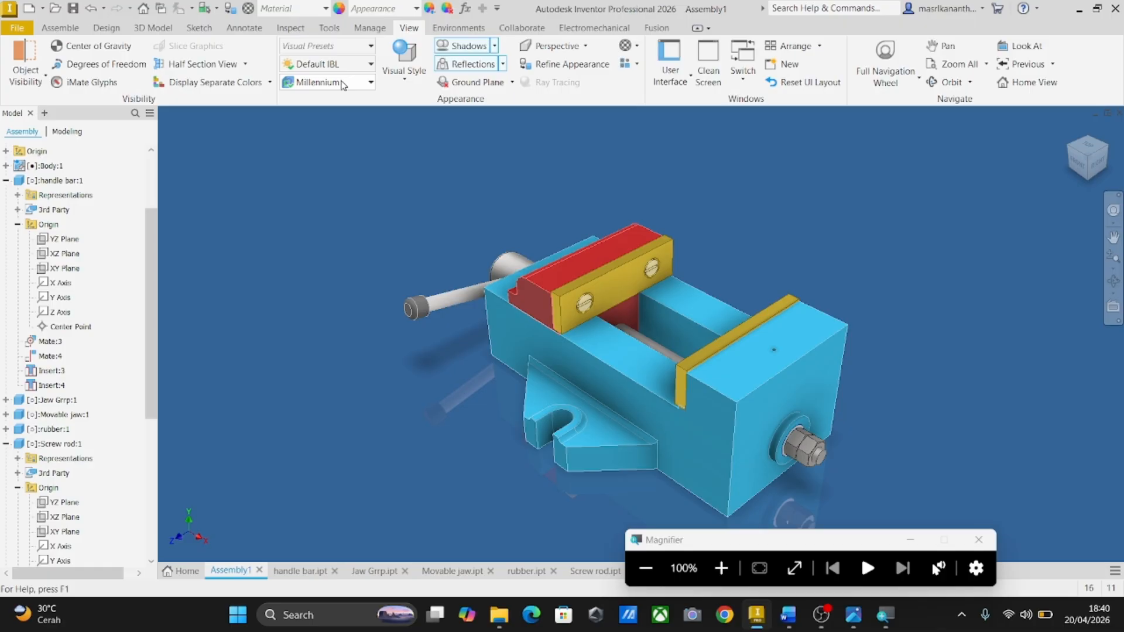
{"action": "left_click", "coordinate": [343, 86]}
{"action": "left_click", "coordinate": [339, 197]}
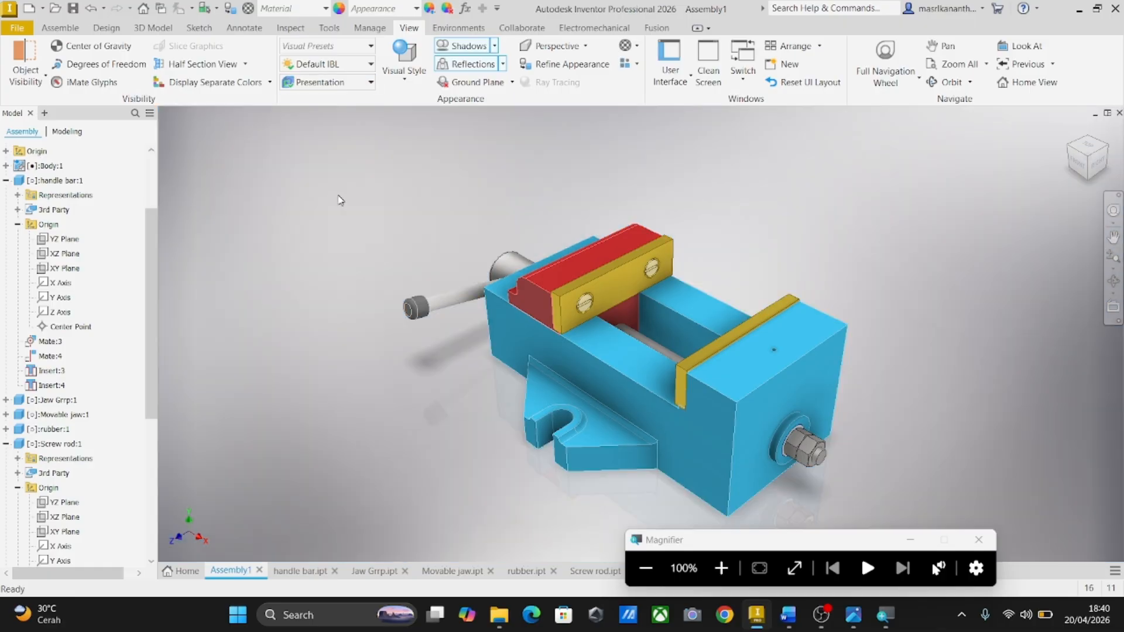
Step: Enter the Inventor Studio environment and set up a Render Image with an output size of 1280 x 1024
{"action": "left_click", "coordinate": [459, 28]}
{"action": "left_click", "coordinate": [721, 567]}
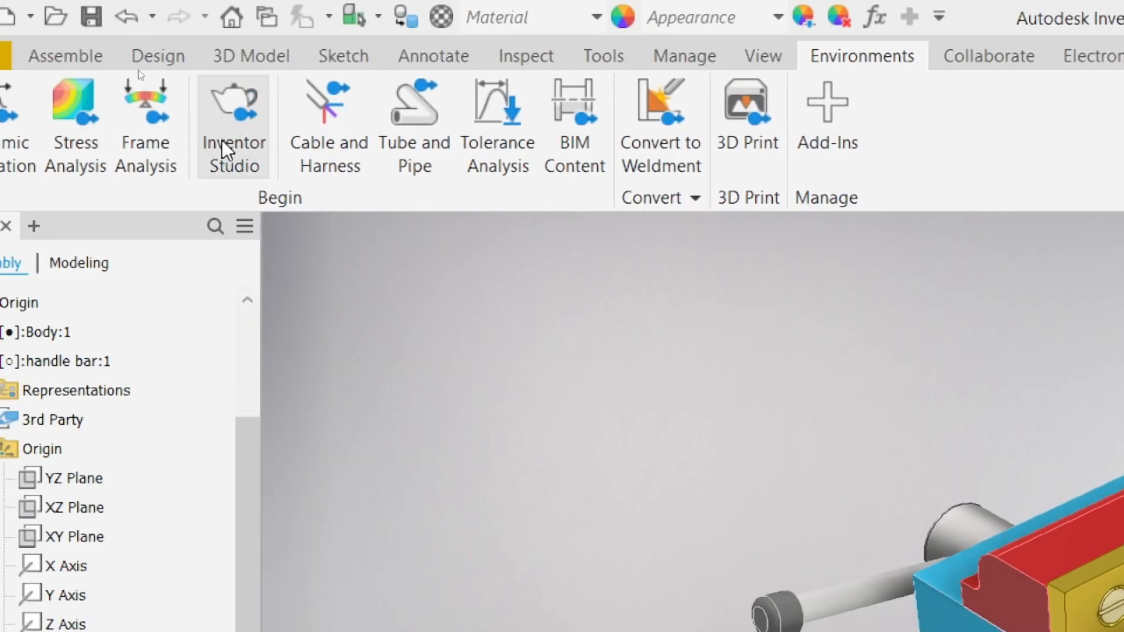
{"action": "left_click", "coordinate": [222, 140]}
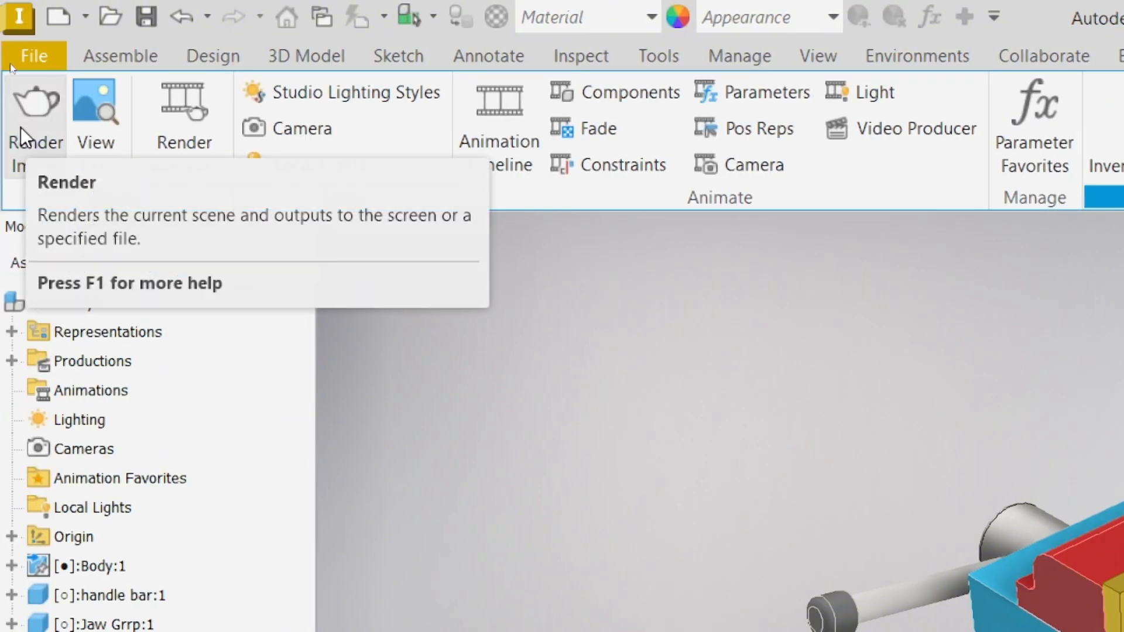
{"action": "left_click", "coordinate": [22, 134]}
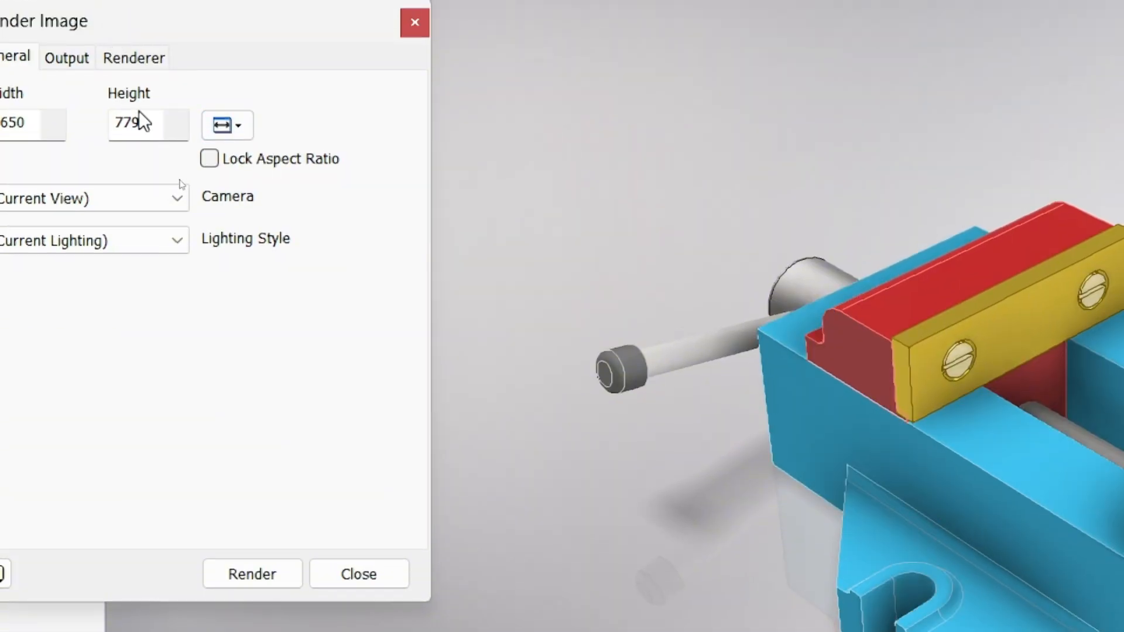
{"action": "left_click", "coordinate": [432, 368]}
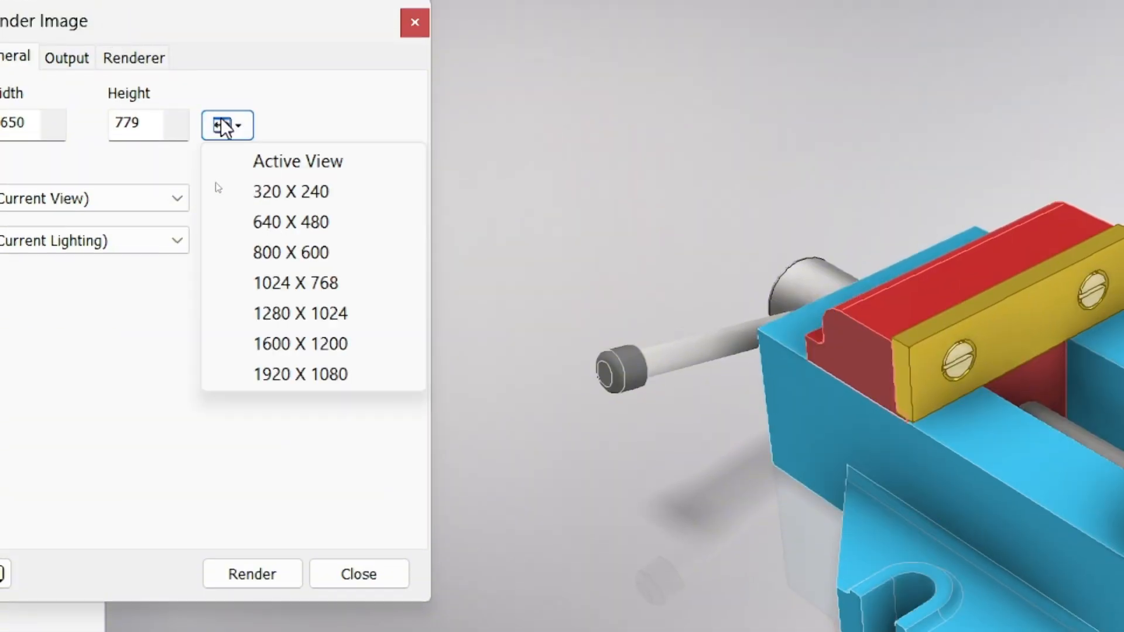
{"action": "left_click", "coordinate": [275, 314]}
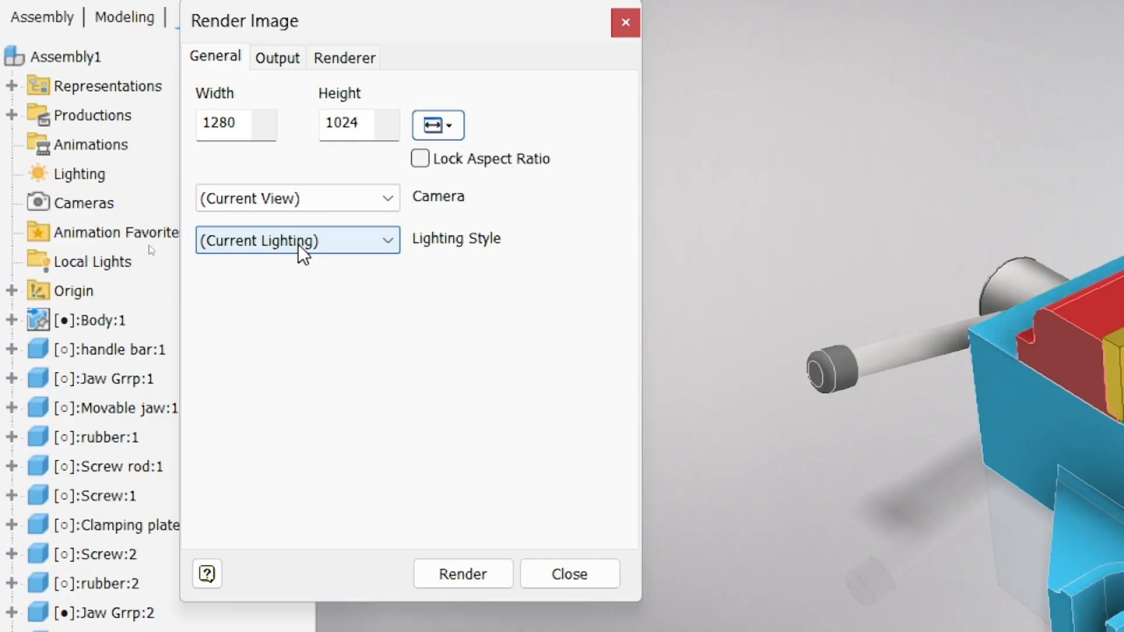
Step: Set the render's lighting style to Old Warehouse
{"action": "left_click", "coordinate": [324, 240]}
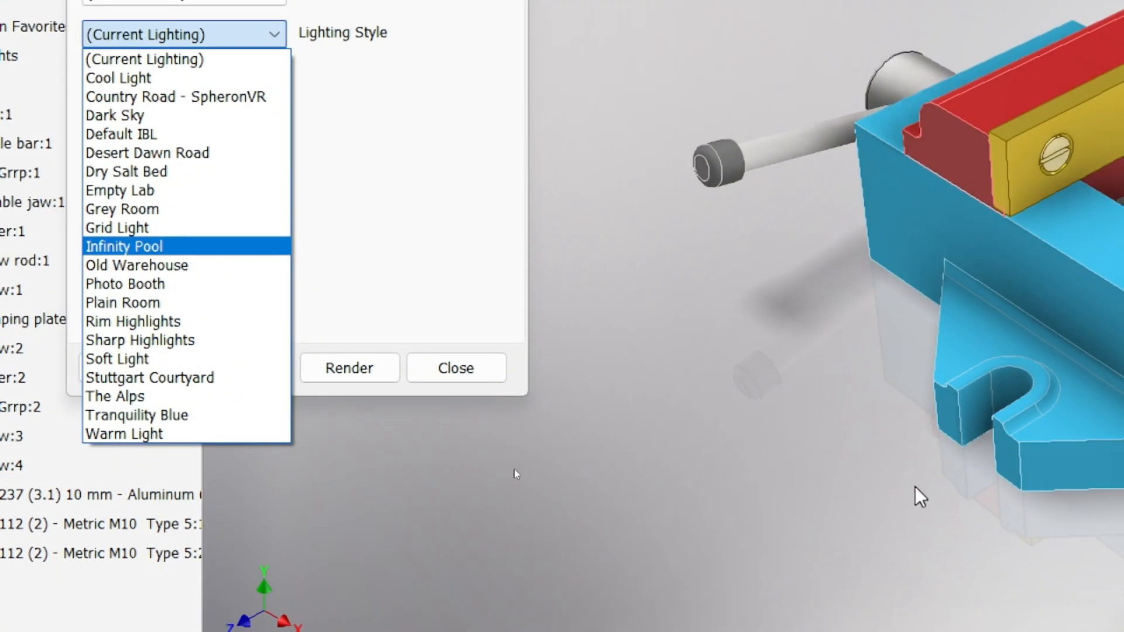
{"action": "left_click", "coordinate": [890, 566]}
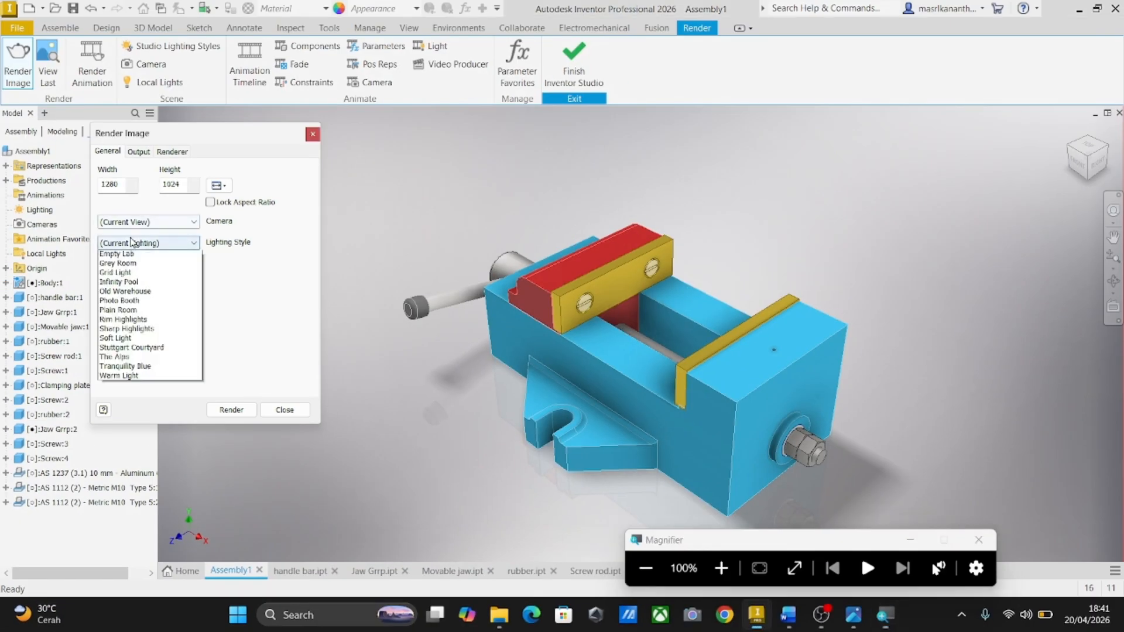
{"action": "left_click", "coordinate": [133, 359]}
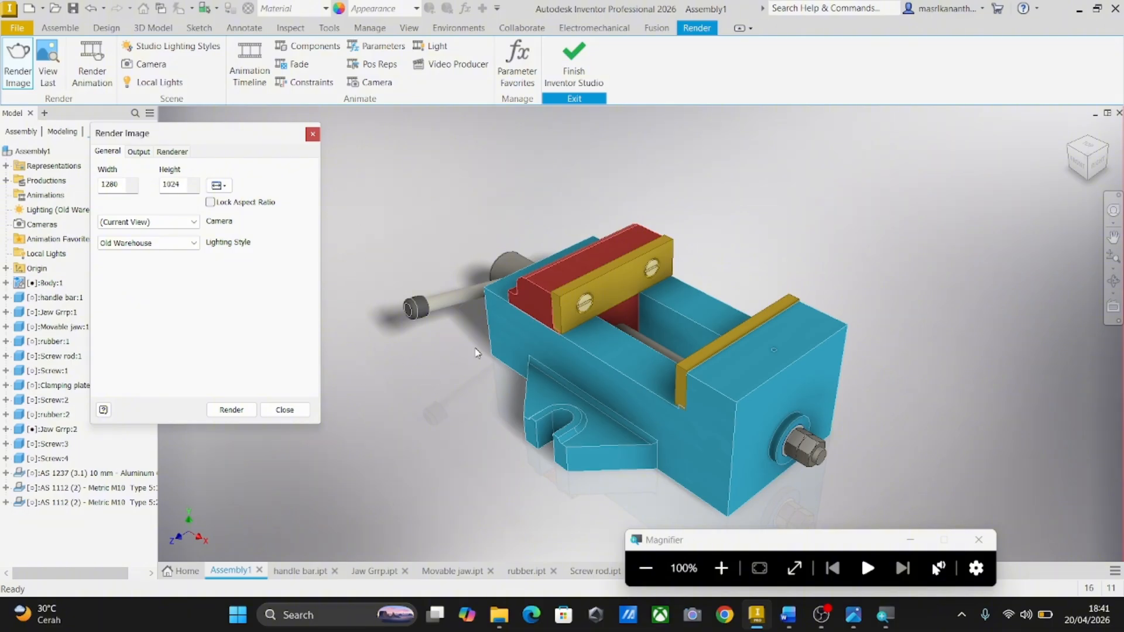
Step: Enable saving the rendered image as a JPEG in the Machine Vice folder, named "ragum" followed by the author's name
{"action": "left_click", "coordinate": [140, 154]}
{"action": "left_click", "coordinate": [104, 170]}
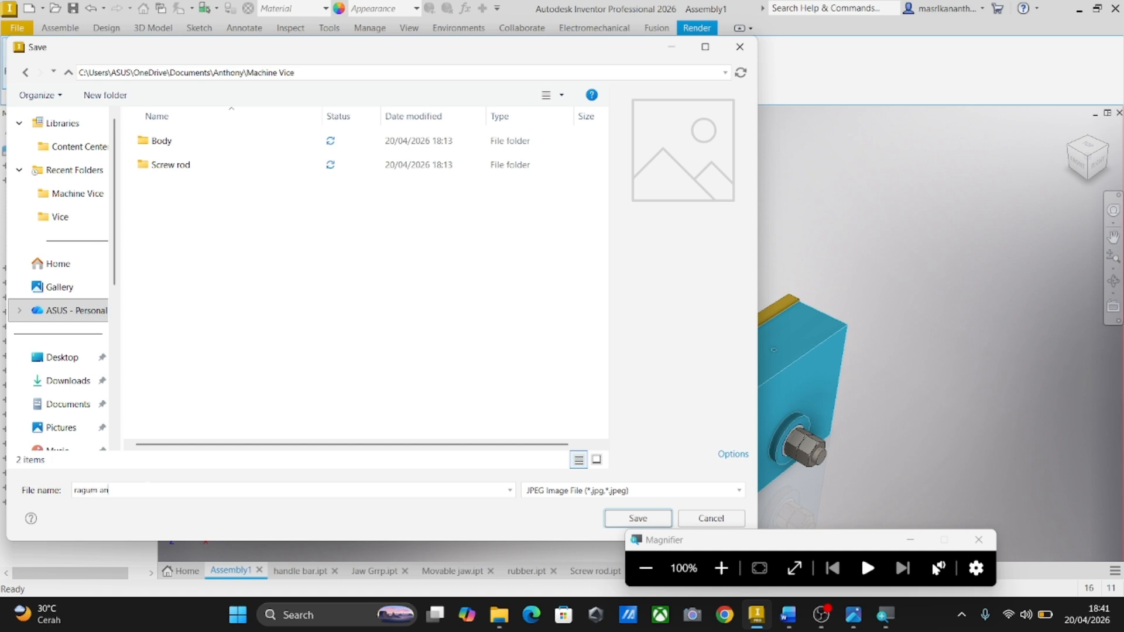
{"action": "left_click", "coordinate": [561, 489]}
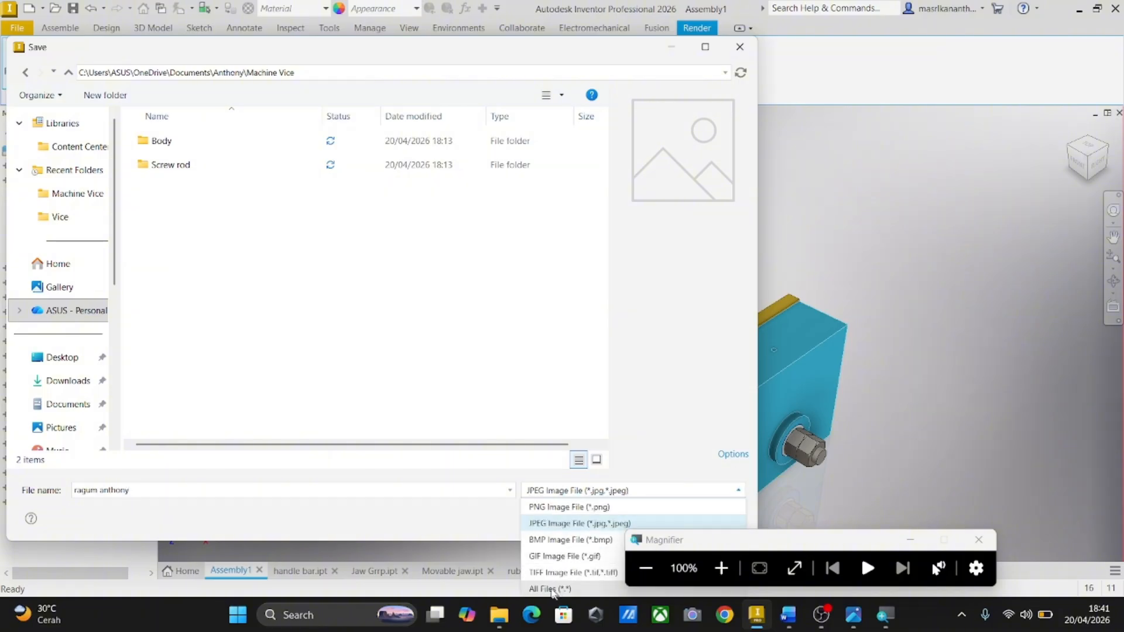
{"action": "left_click", "coordinate": [557, 524]}
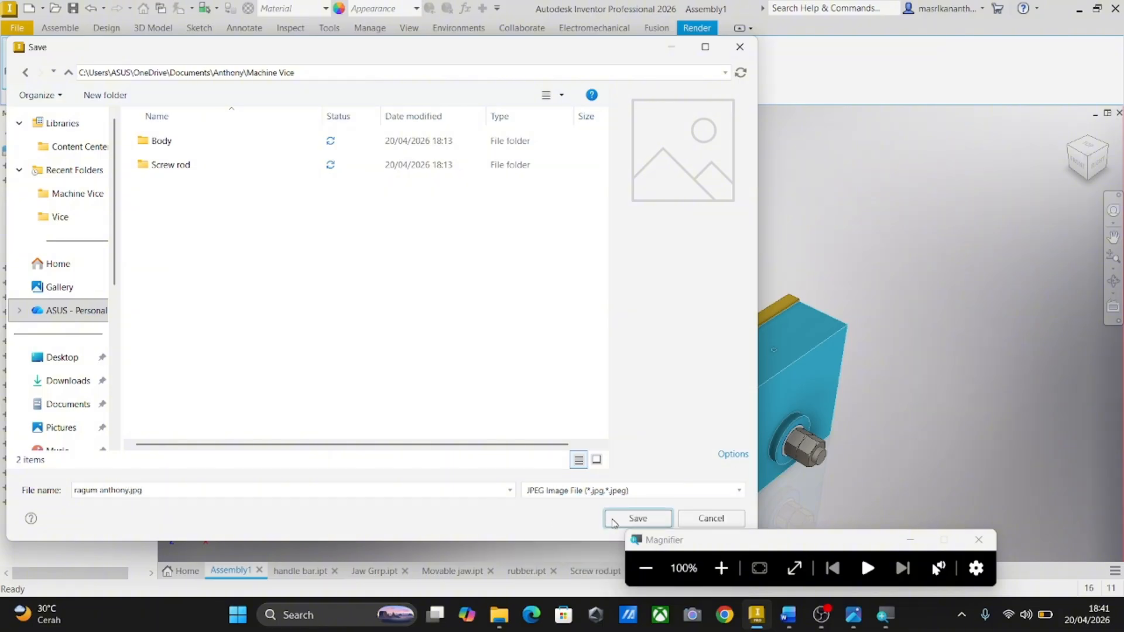
{"action": "left_click", "coordinate": [613, 521]}
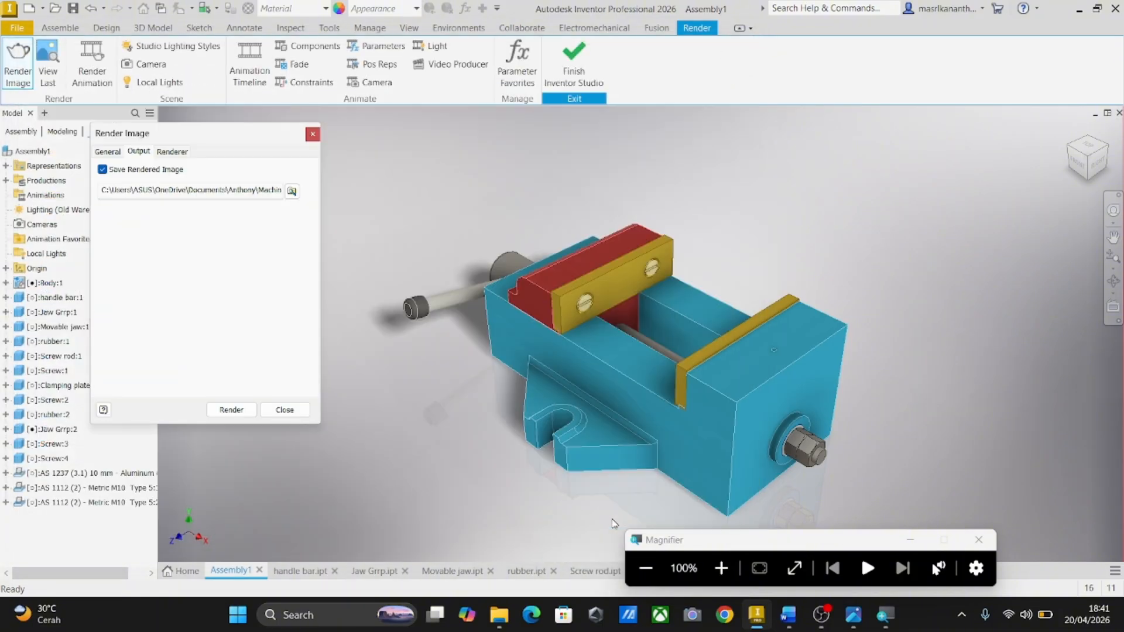
Step: Render the vice image, examine the finished output and close the render window
{"action": "left_click", "coordinate": [231, 410]}
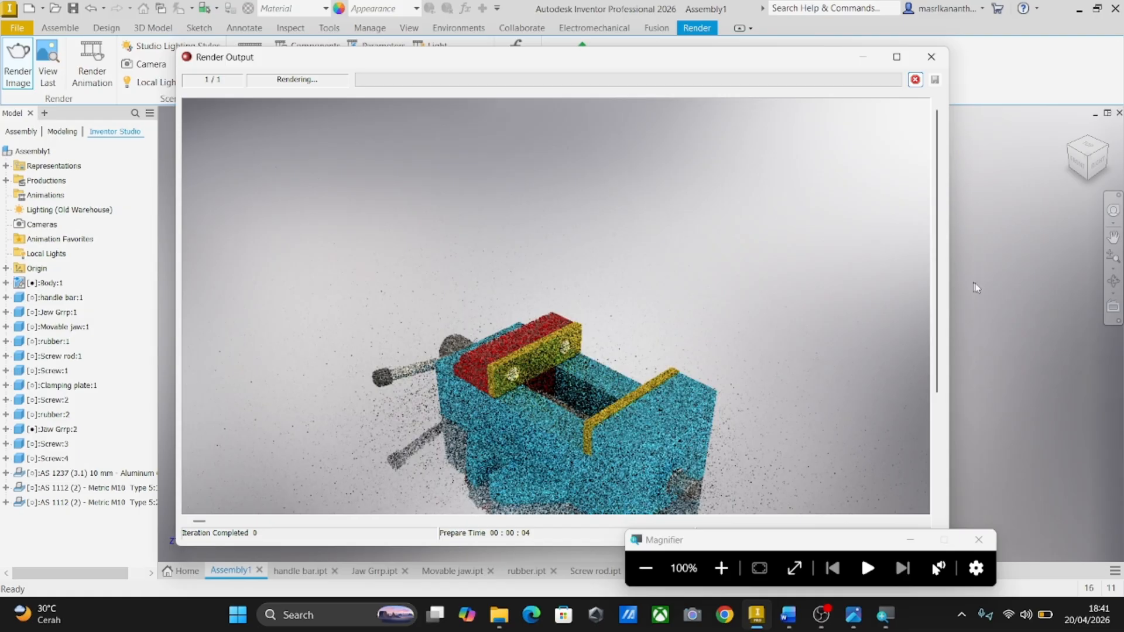
{"action": "scroll", "coordinate": [938, 329], "scroll_direction": "down", "scroll_amount": 3}
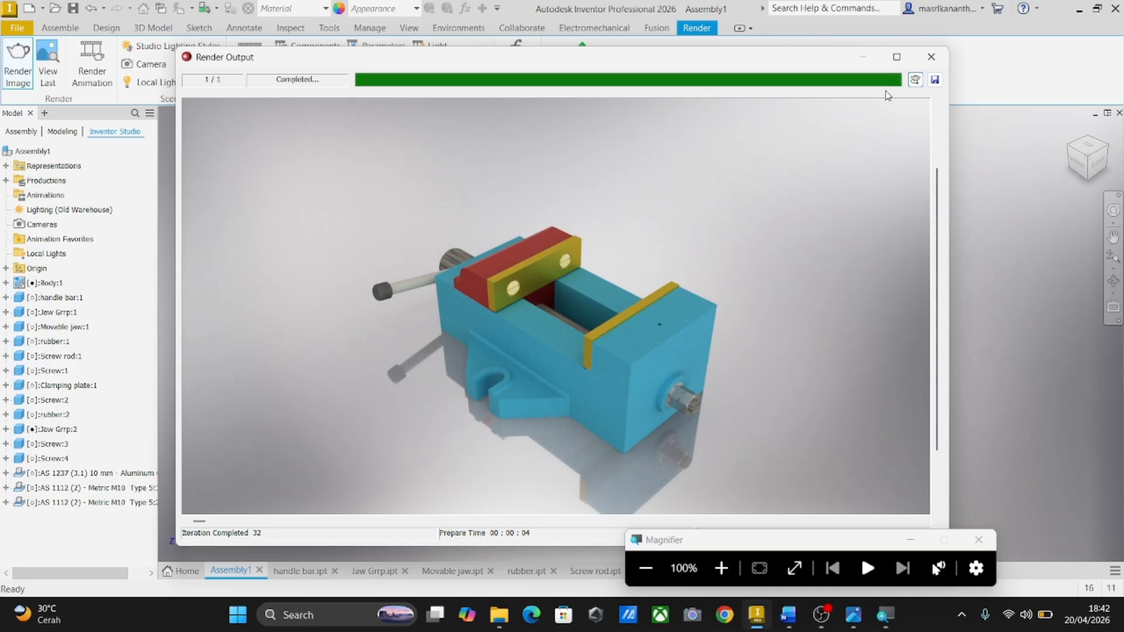
{"action": "left_click", "coordinate": [931, 57]}
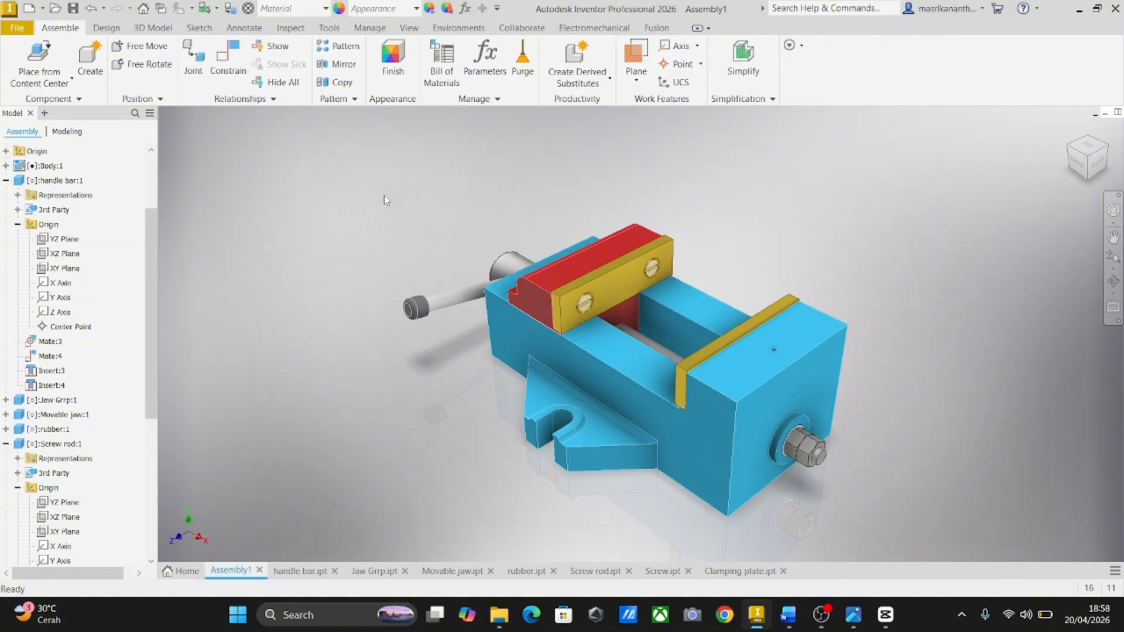
{"action": "left_click", "coordinate": [821, 614]}
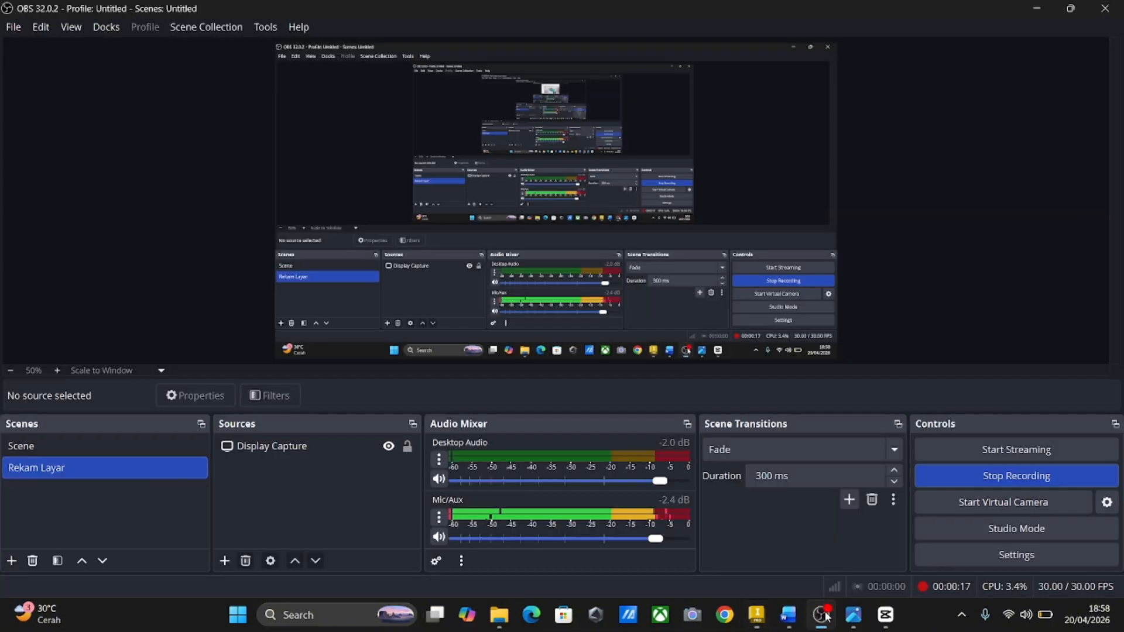